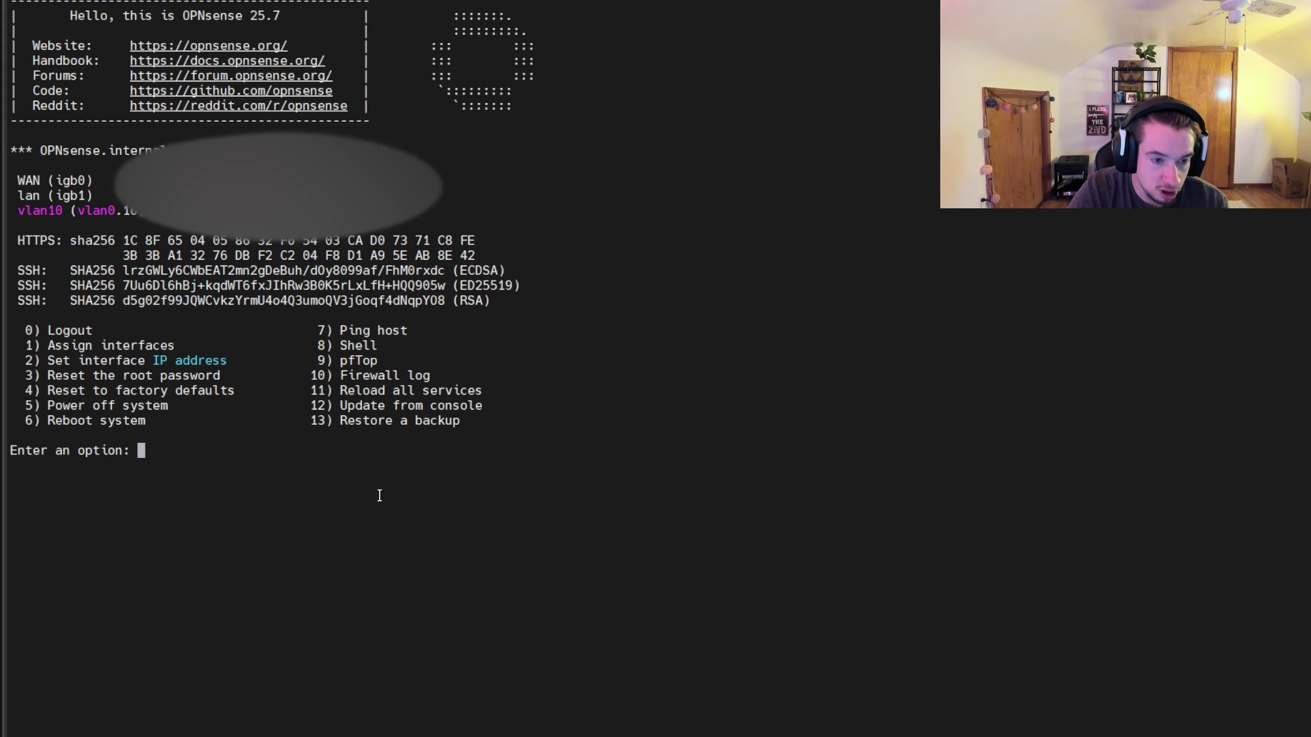
# Start the interface assignment from the console menu, declining LAGG and VLAN configuration
pyautogui.write('1')
pyautogui.press('Return')
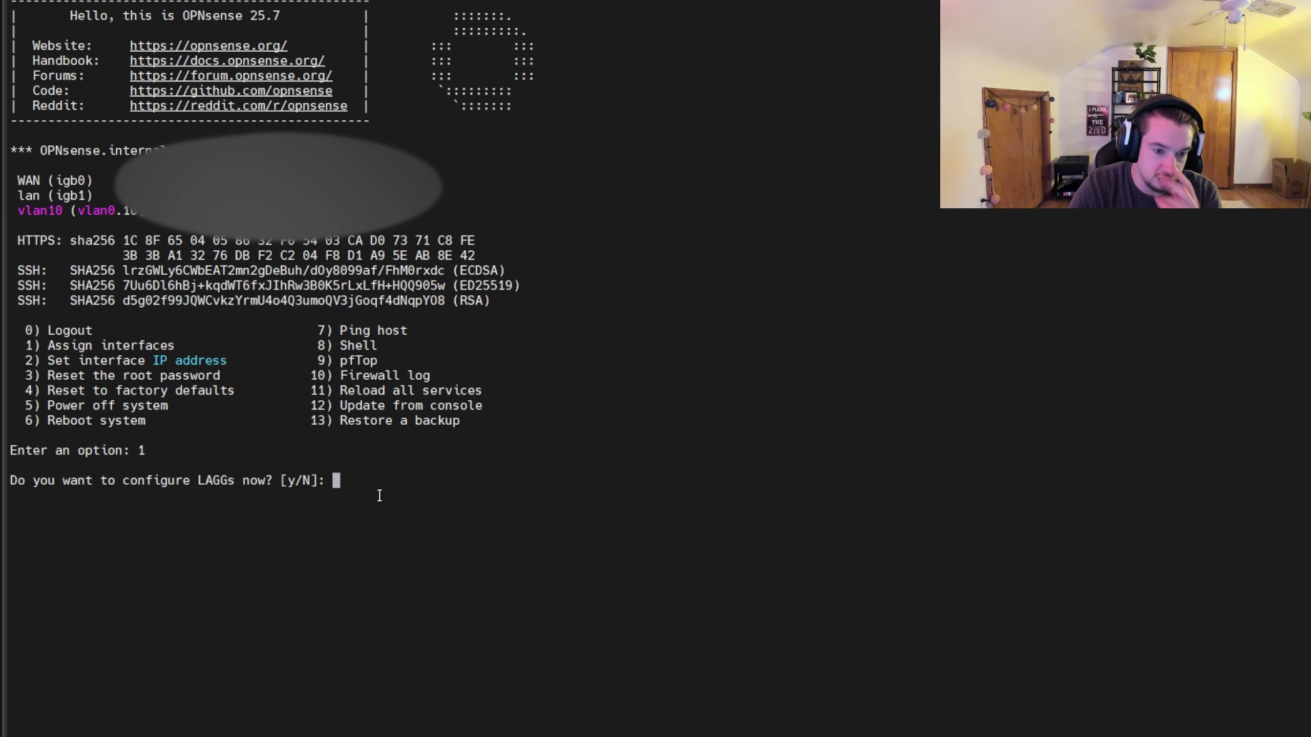
pyautogui.write('N')
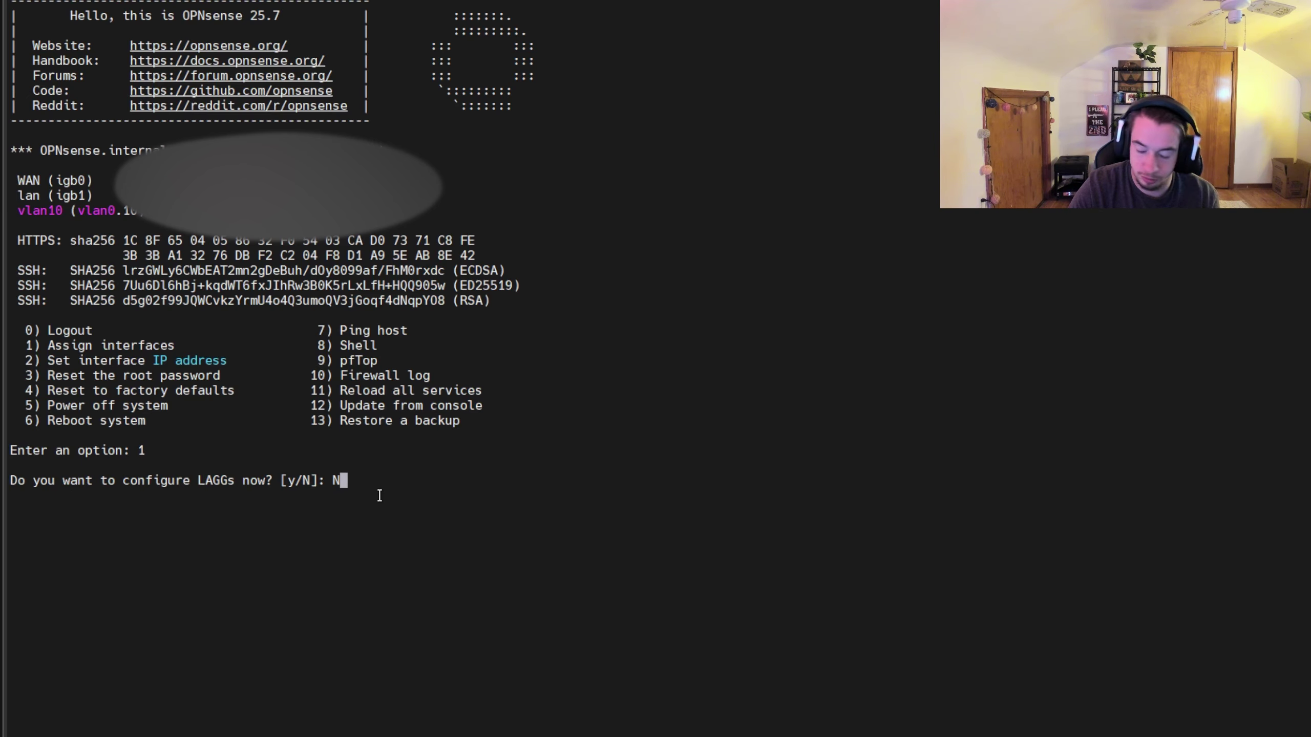
pyautogui.press('Return')
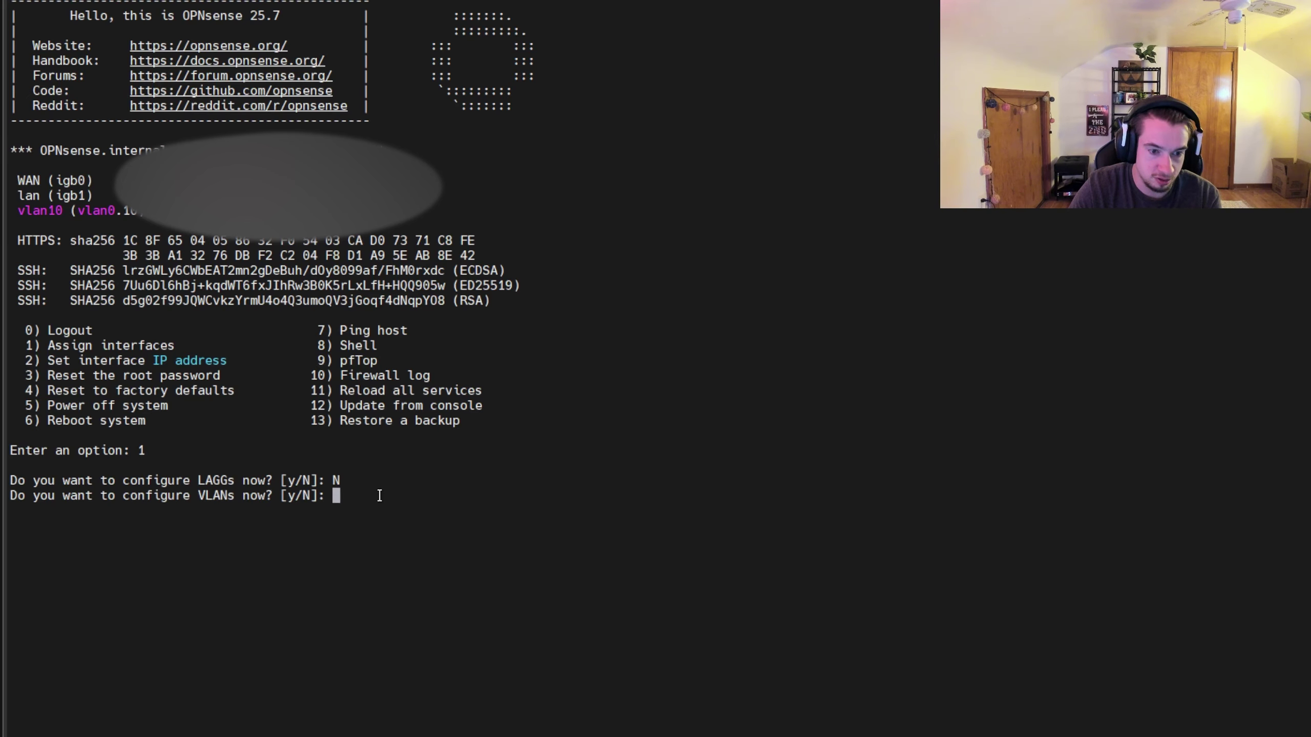
pyautogui.write('n')
pyautogui.press('Return')
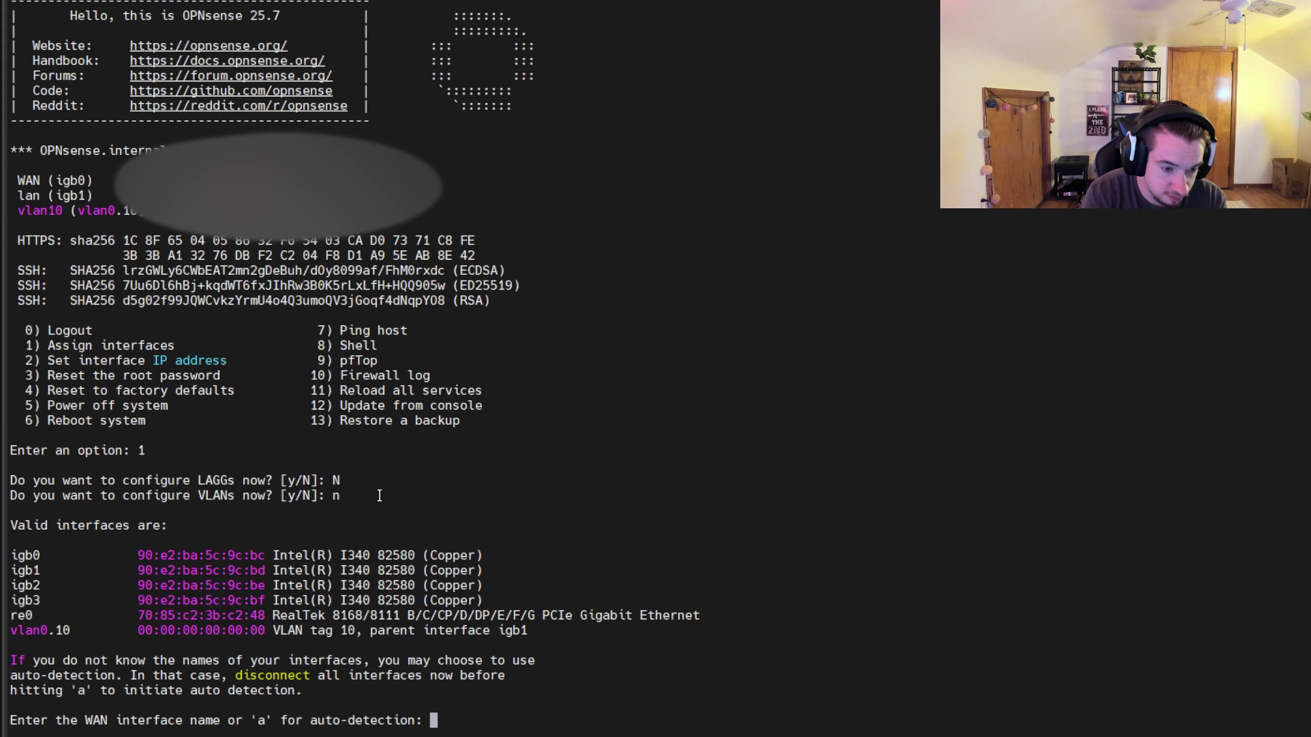
# Assign igb0 as WAN, leave LAN empty, set igb1 as Optional interface 1, and confirm the assignments
pyautogui.write('igb0')
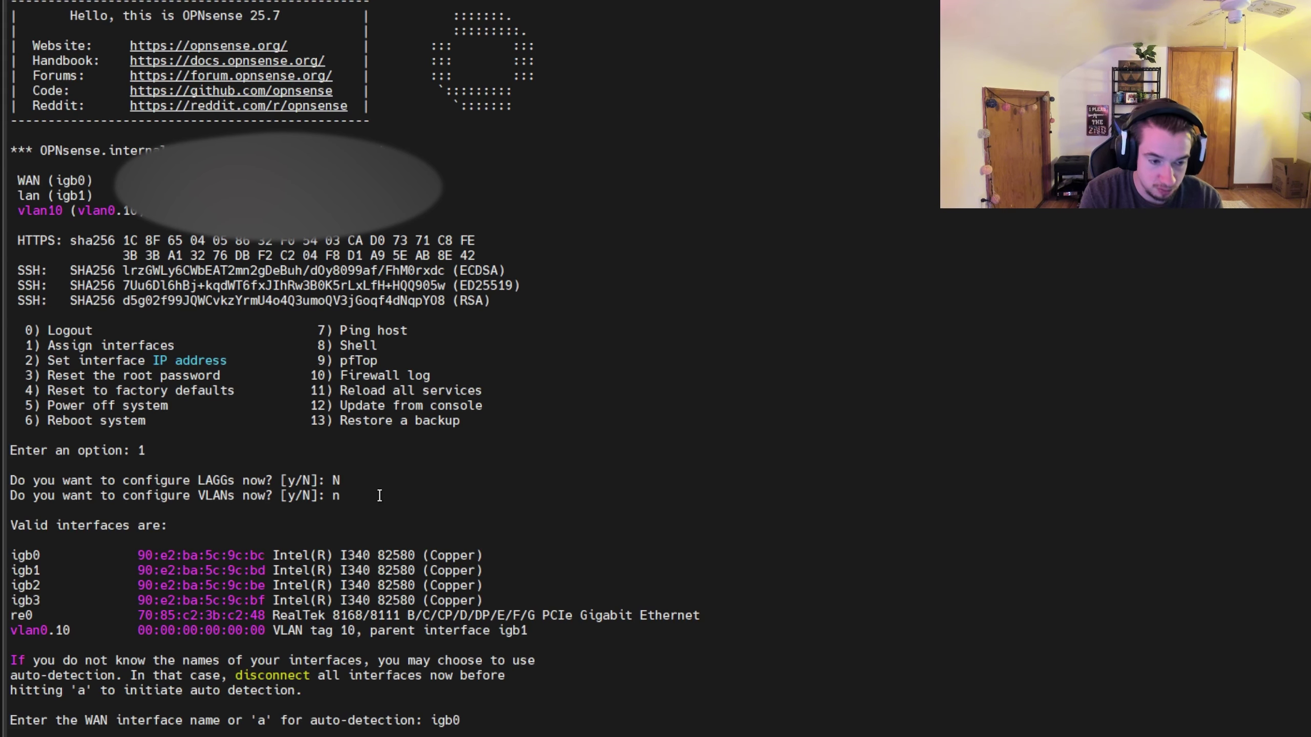
pyautogui.press('Return')
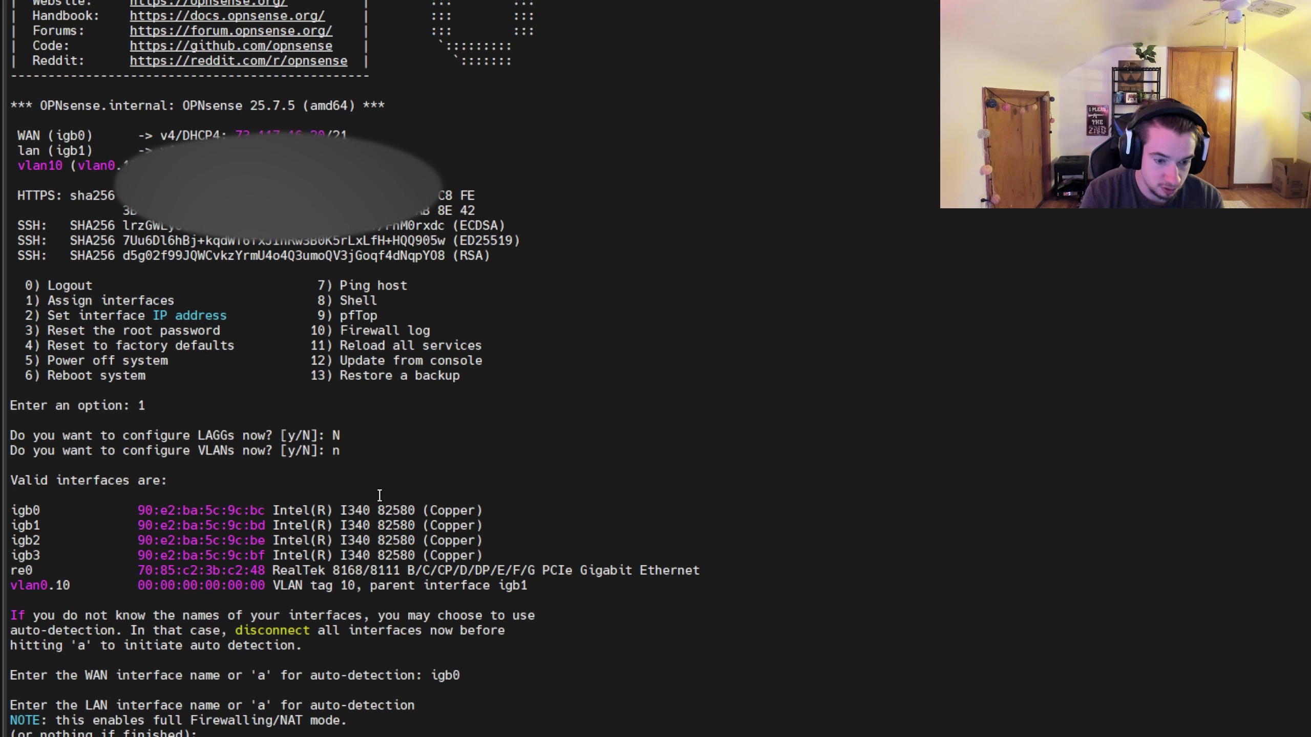
pyautogui.press('Return')
pyautogui.write('igb1')
pyautogui.press('Return')
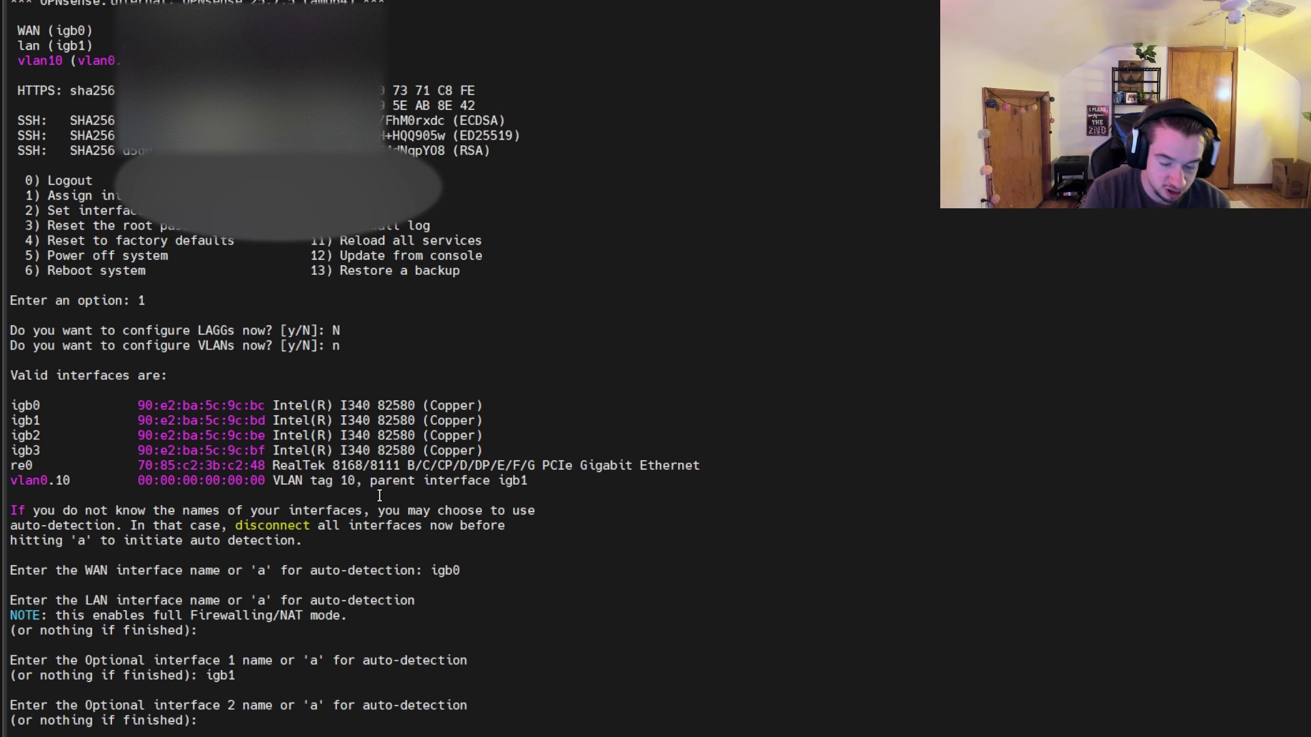
pyautogui.press('Return')
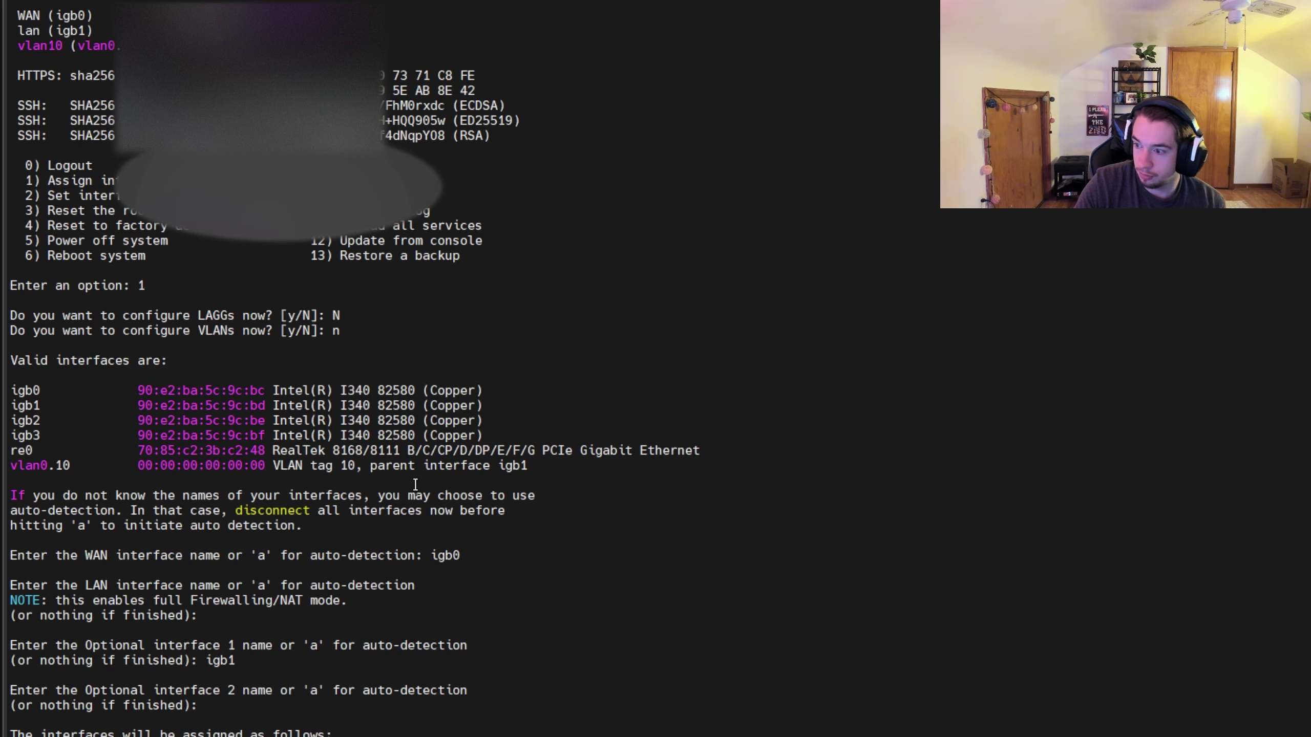
pyautogui.moveTo(938, 484); pyautogui.dragTo(927, 449)
pyautogui.click(927, 449)
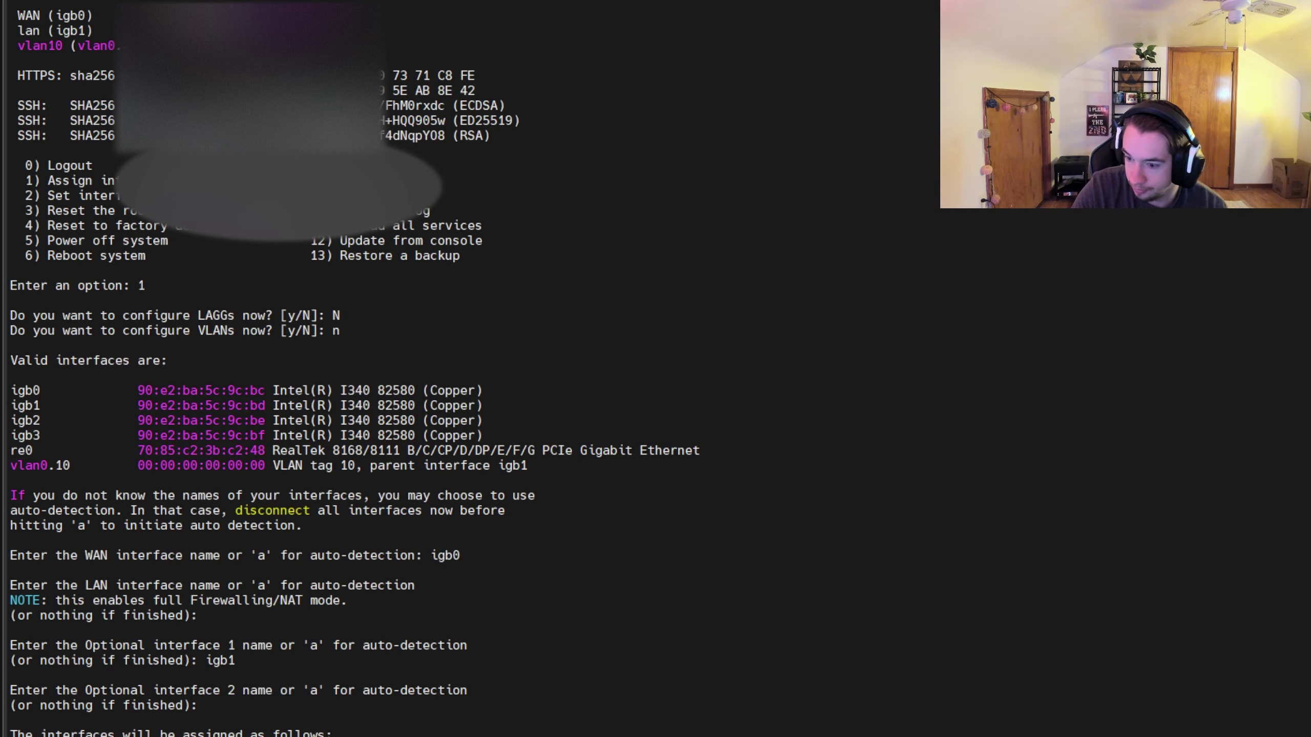
pyautogui.write('y')
pyautogui.press('Return')
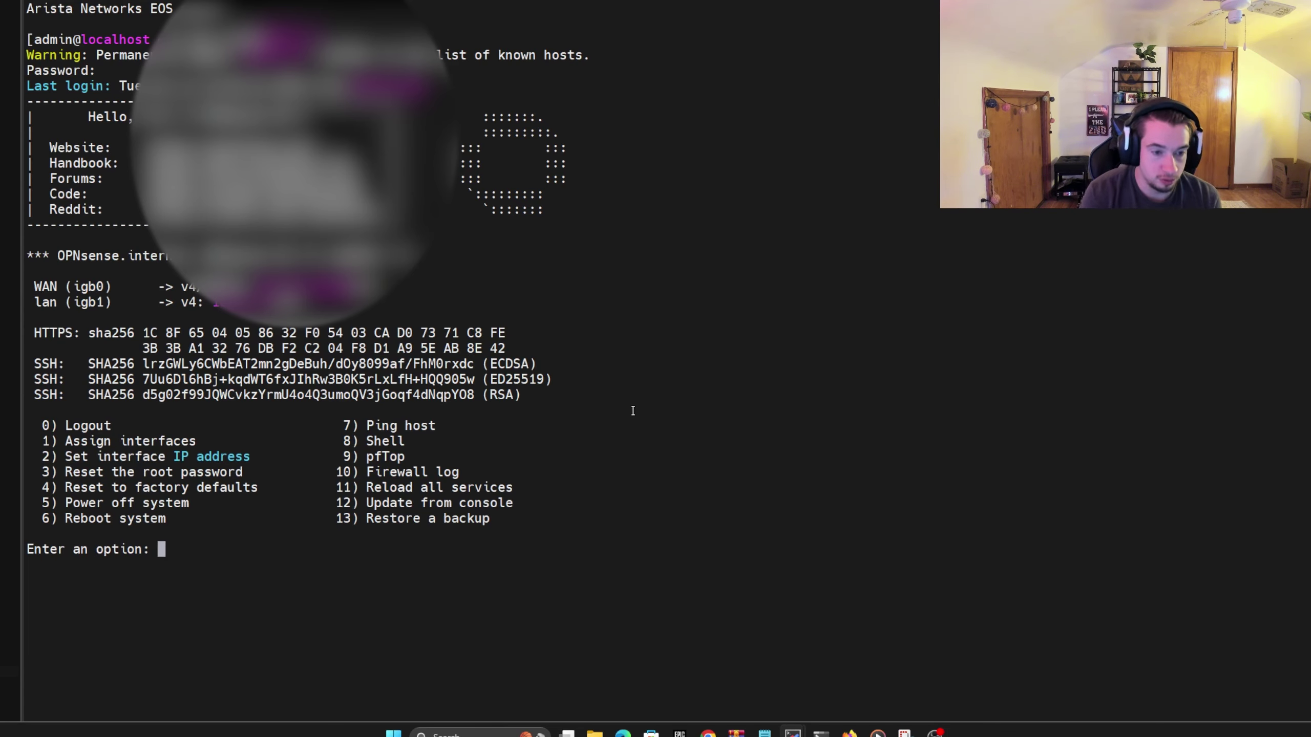
# Configure the WAN interface's IP address: IPv4 via DHCP, no DHCP6 and no IPv6 address
pyautogui.write('2')
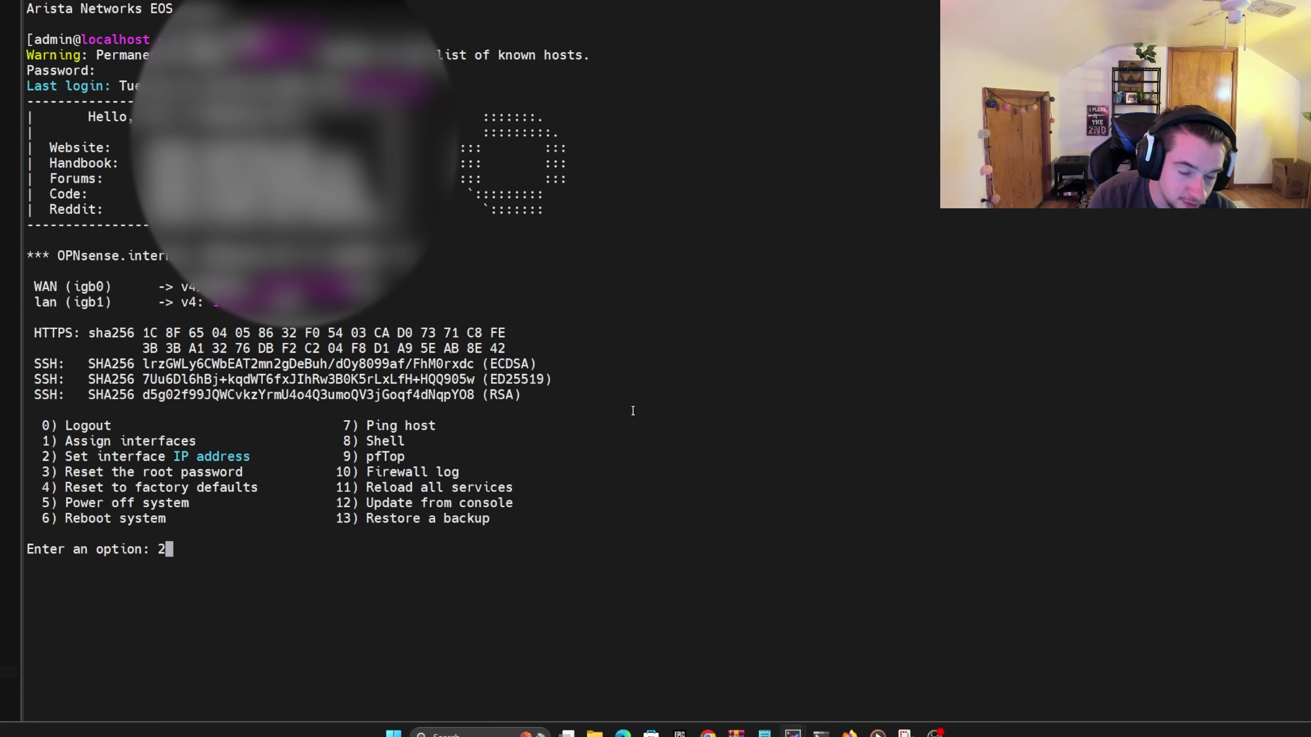
pyautogui.press('Return')
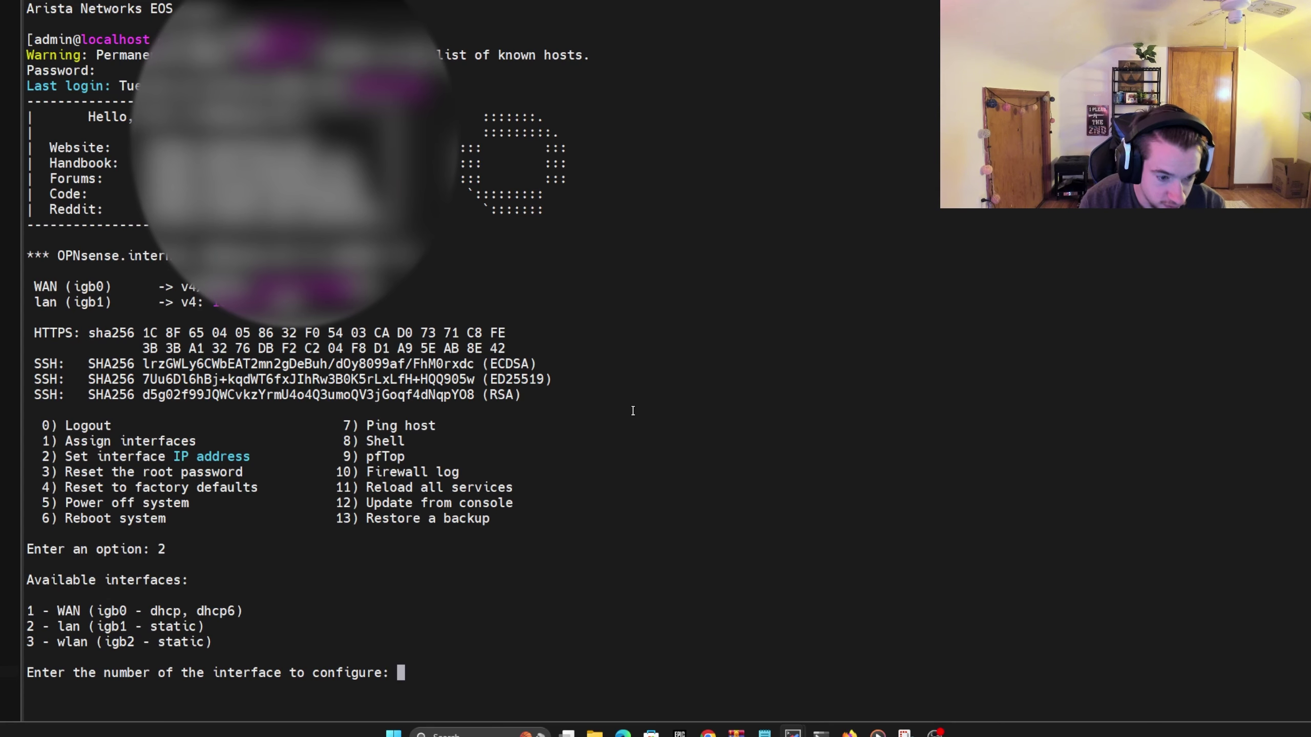
pyautogui.write('1')
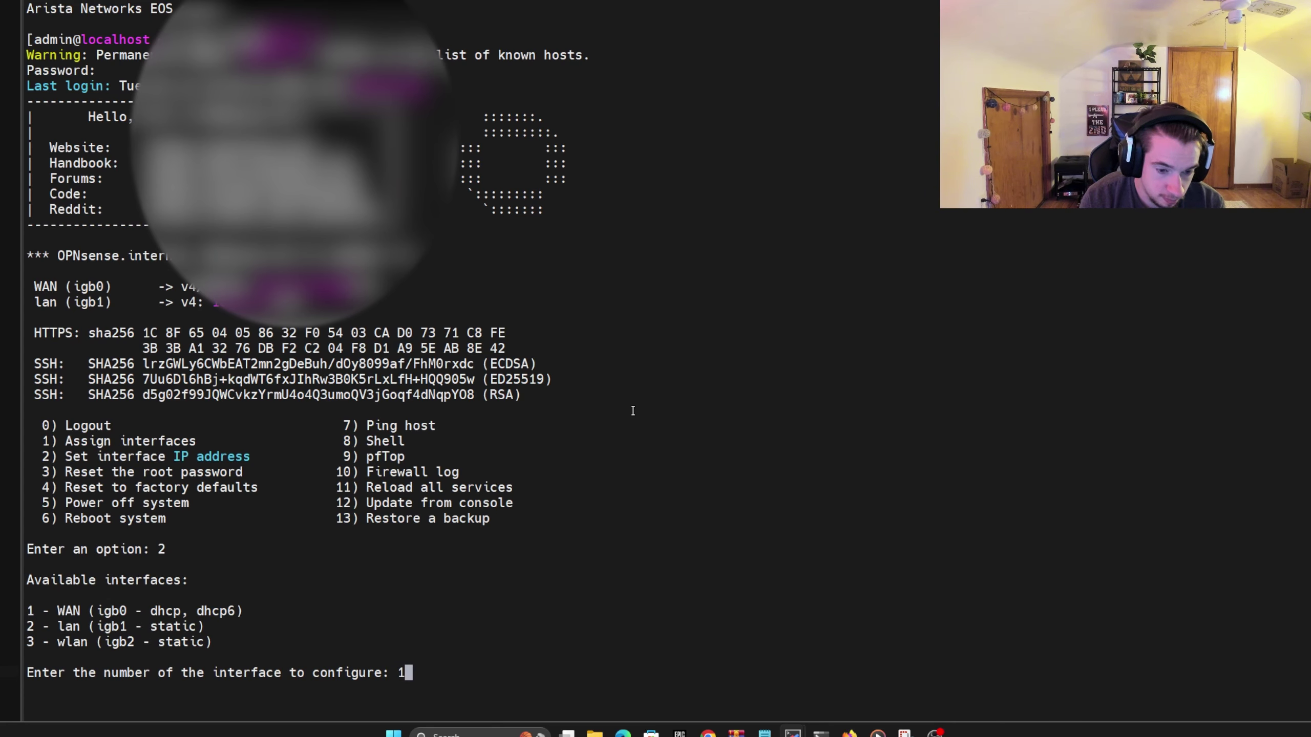
pyautogui.press('Return')
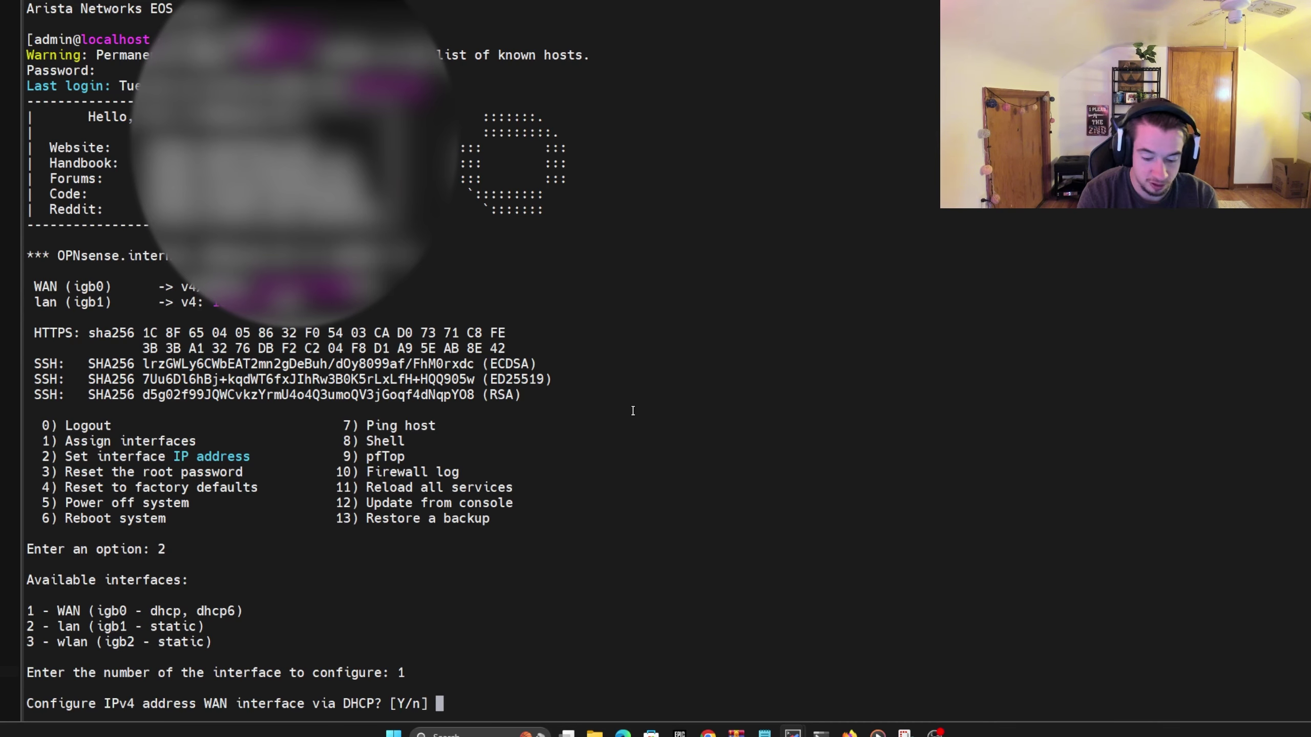
pyautogui.write('Y')
pyautogui.press('Return')
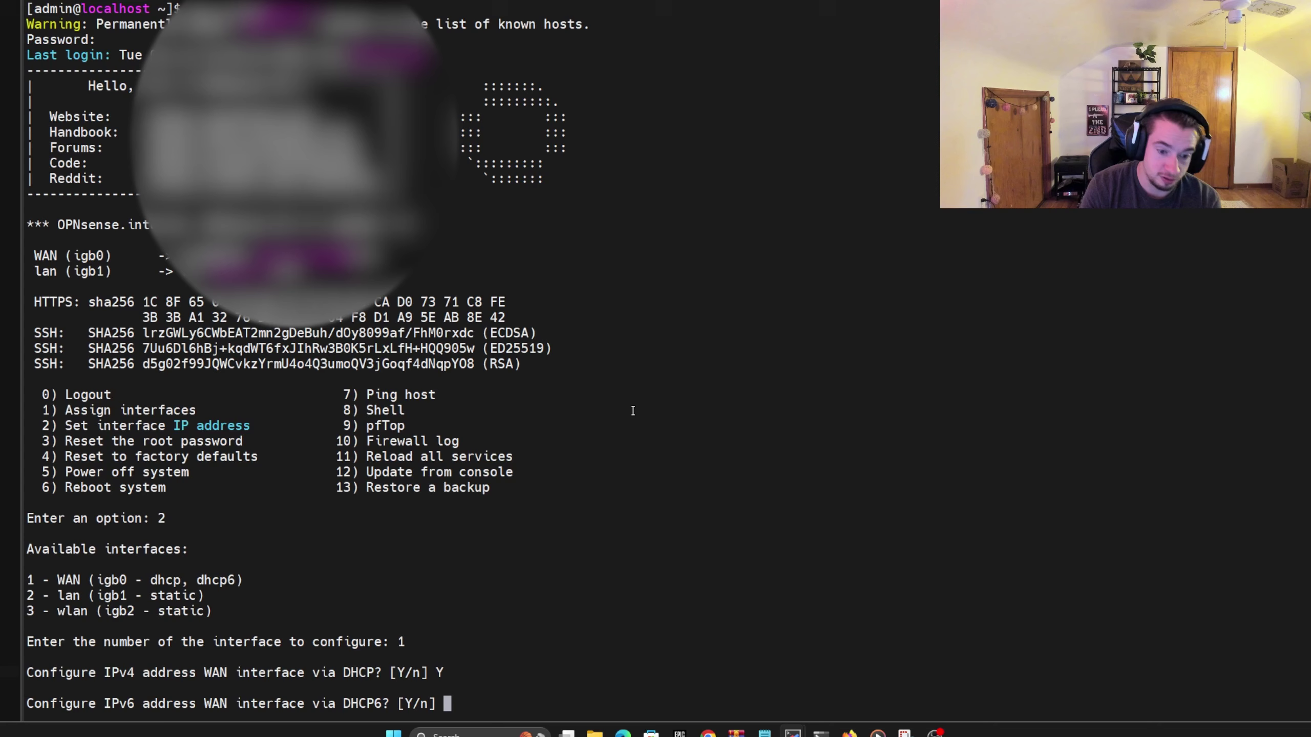
pyautogui.write('n')
pyautogui.press('Return')
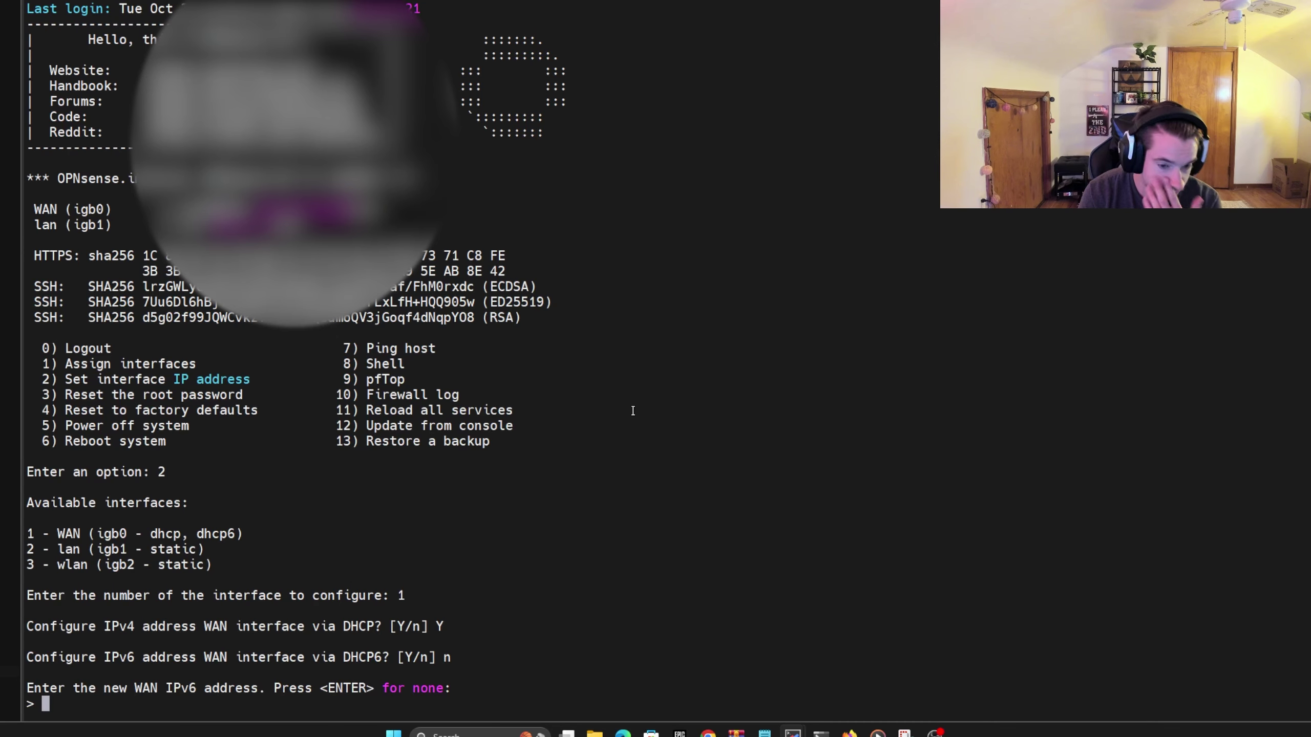
pyautogui.press('Return')
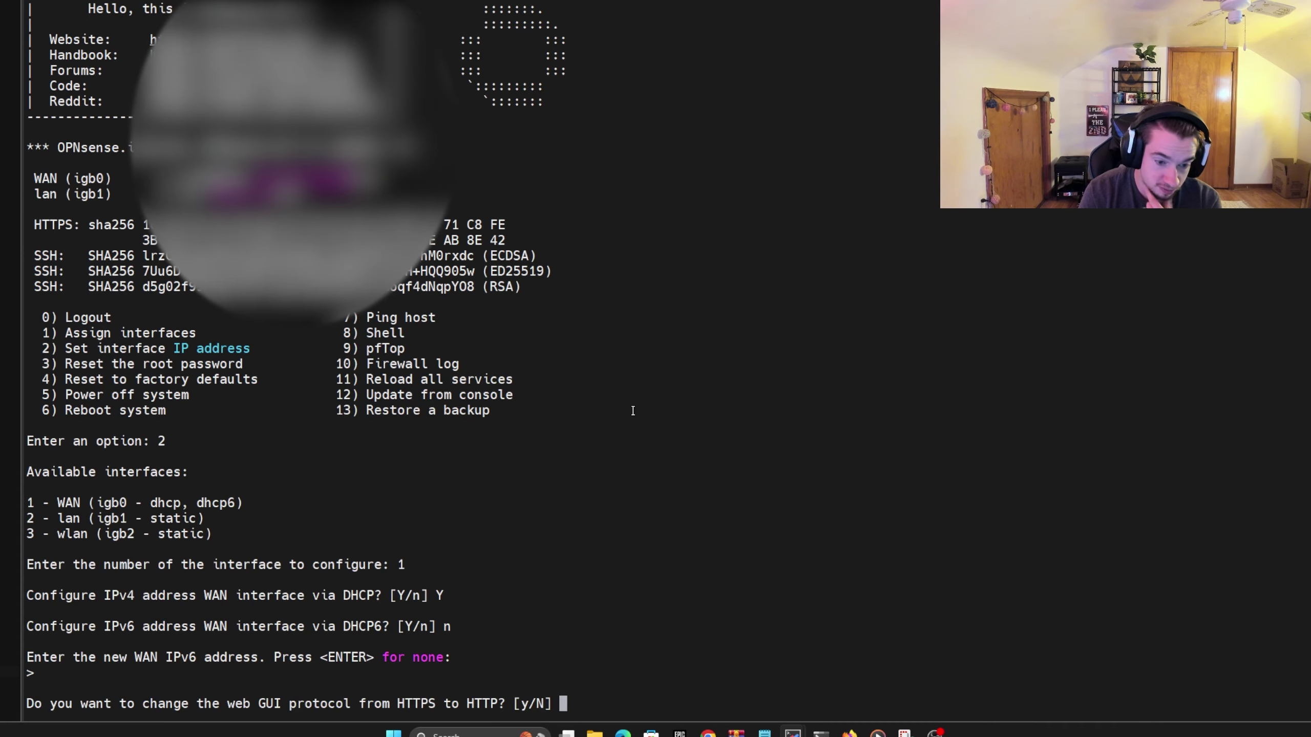
# Finish the WAN setup, declining the switch to HTTP, a new self-signed certificate and restored web GUI access defaults
pyautogui.write('N')
pyautogui.press('Return')
pyautogui.write('N')
pyautogui.press('Return')
pyautogui.write('N')
pyautogui.press('Return')
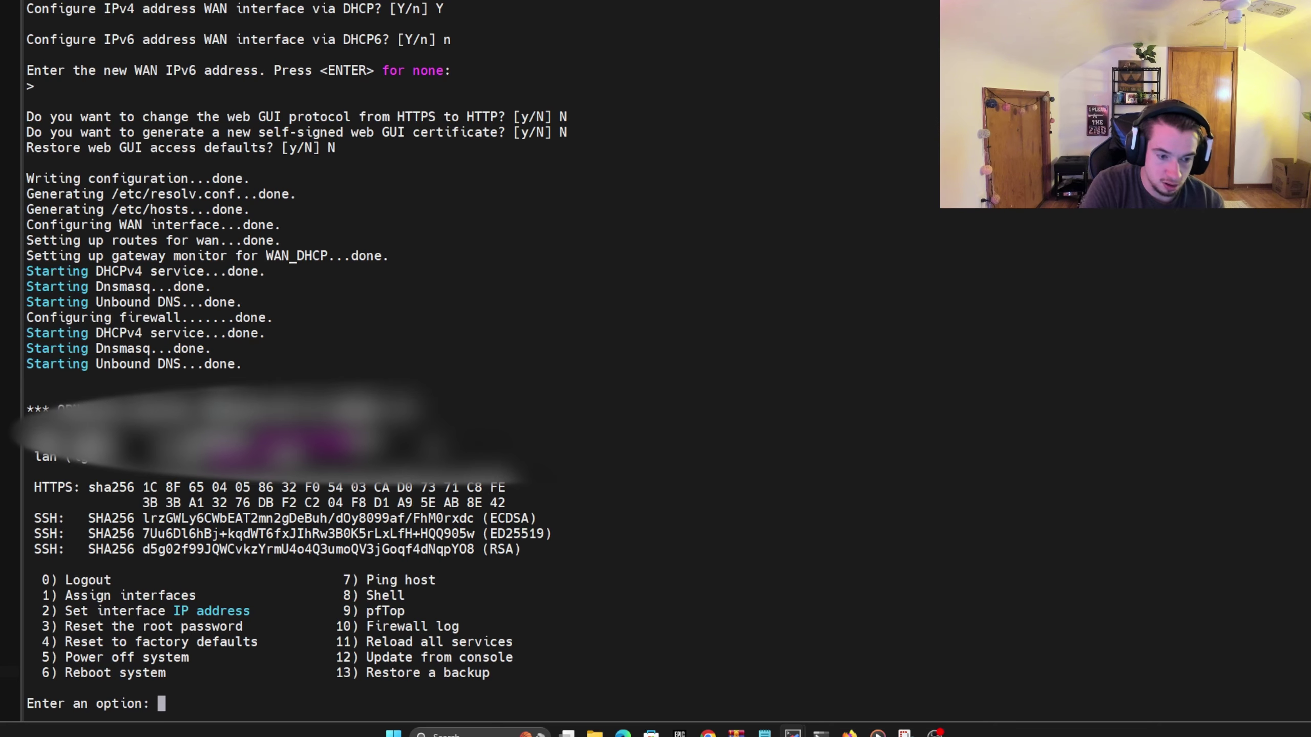
# Give the lan interface (igb1) the static IPv4 address 10.0.1.1 with subnet bit count 24 and no upstream gateway
pyautogui.write('2')
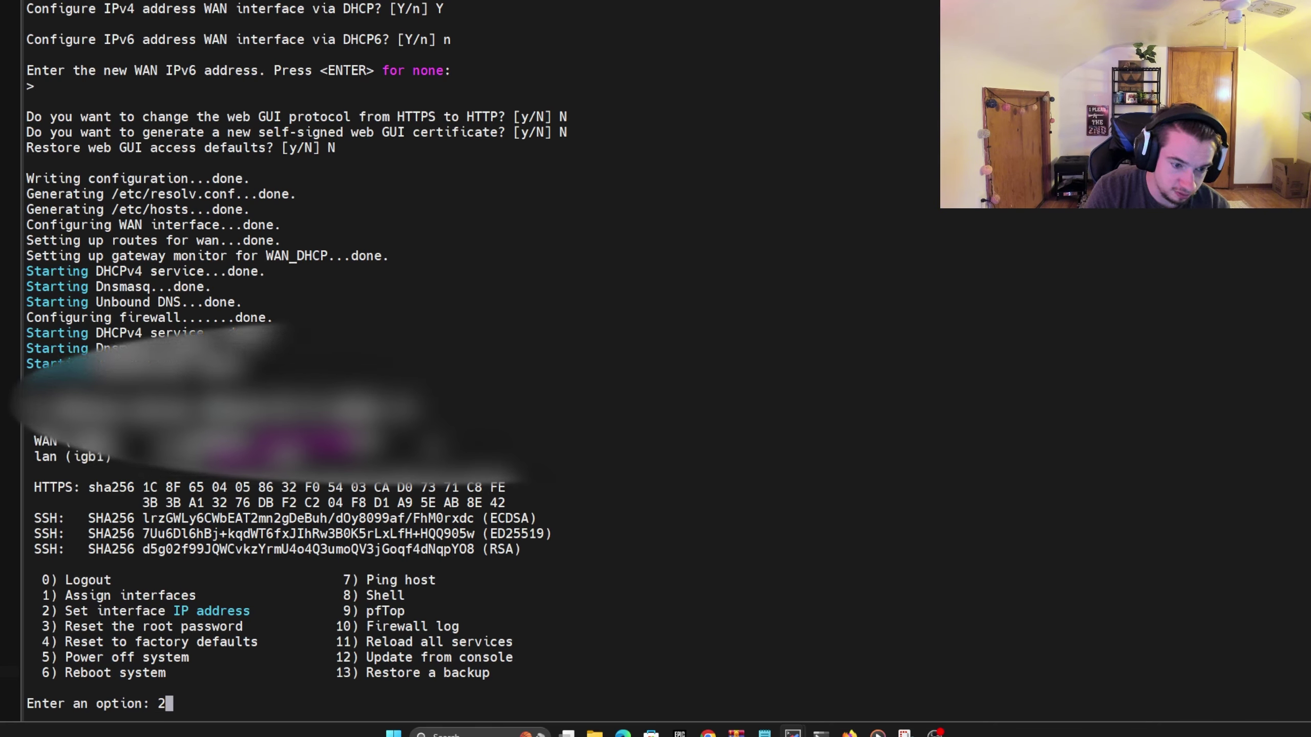
pyautogui.press('Return')
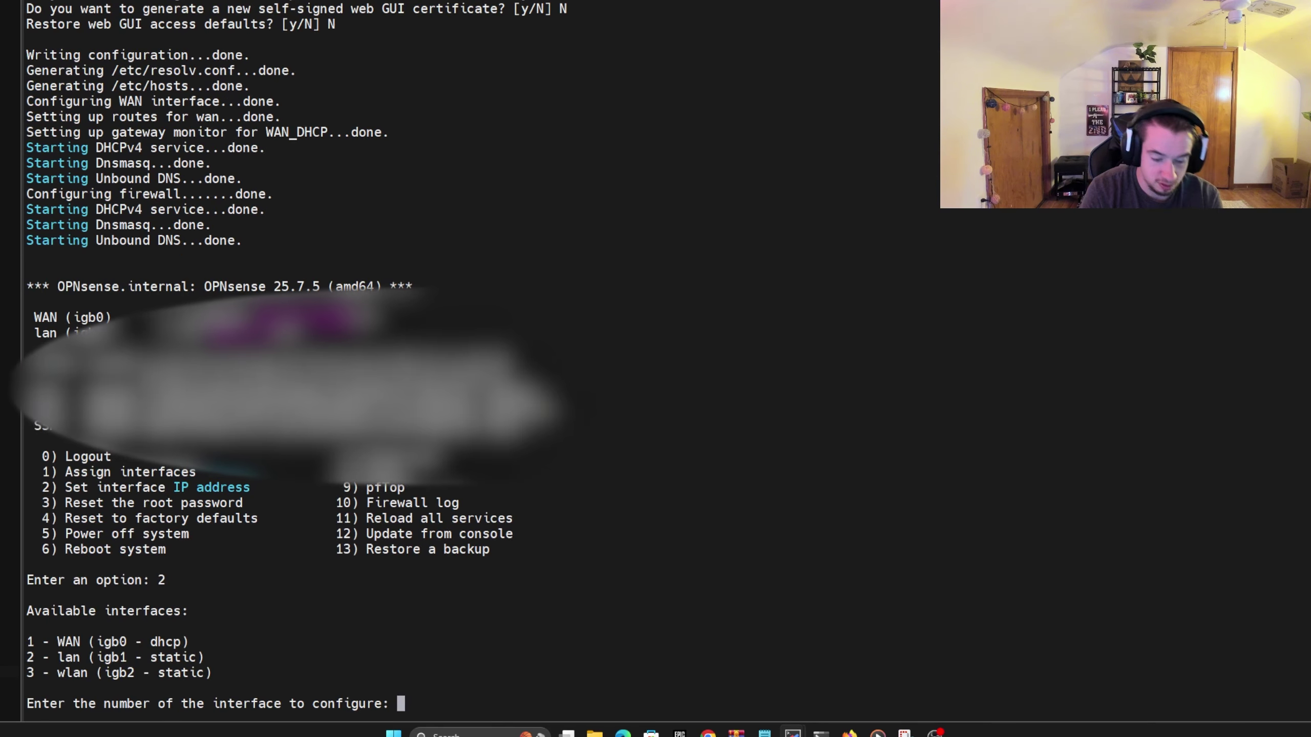
pyautogui.write('2')
pyautogui.press('Return')
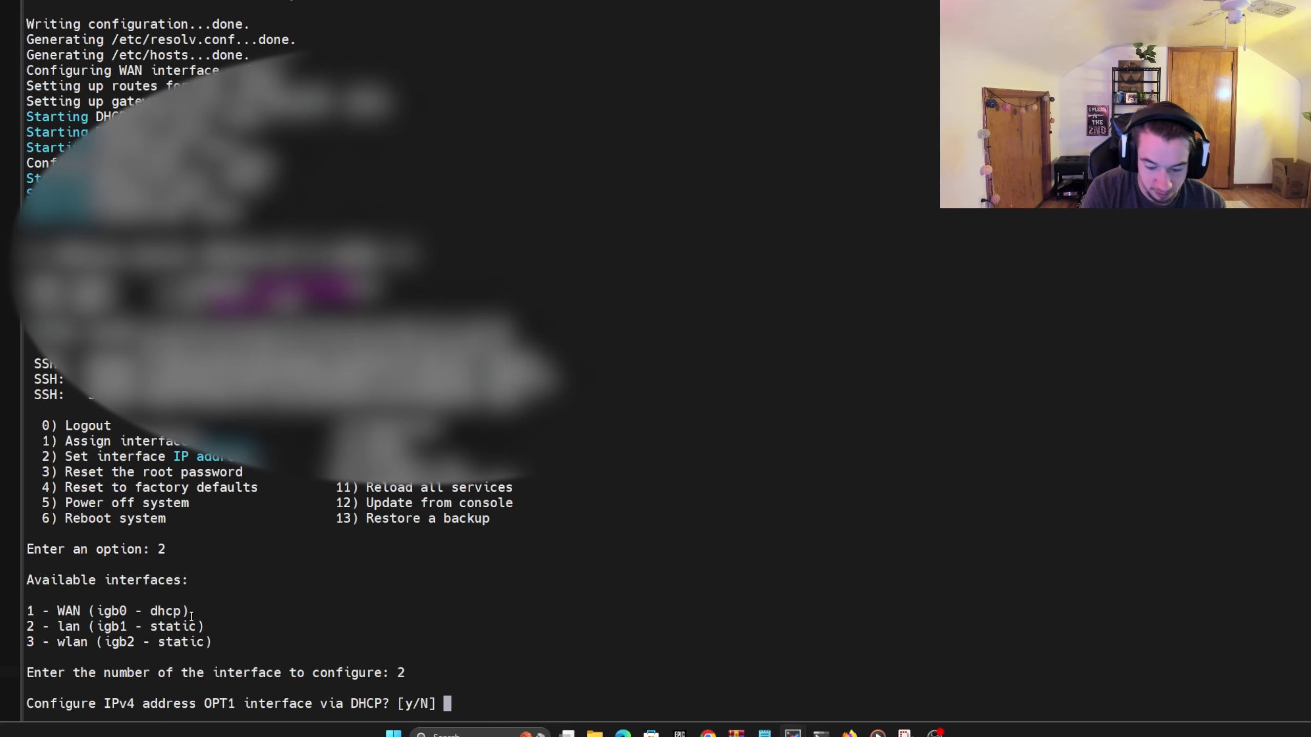
pyautogui.write('n')
pyautogui.press('Return')
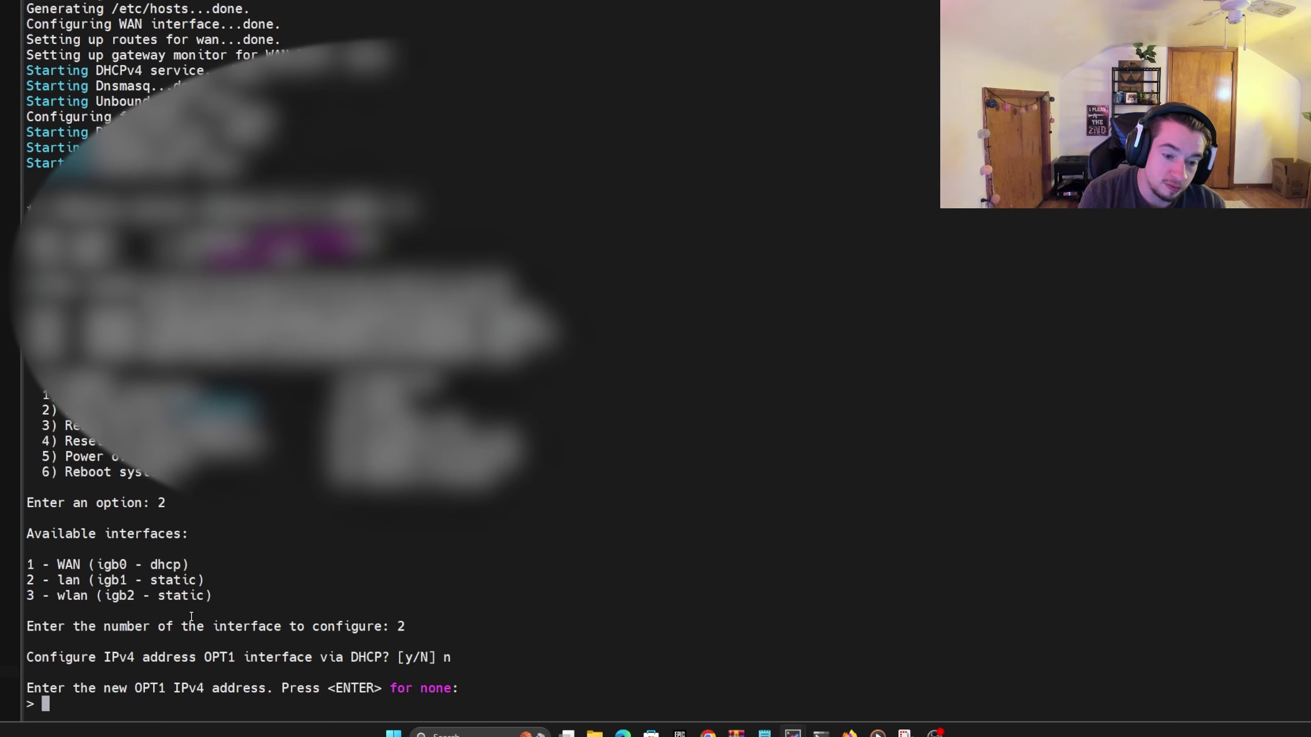
pyautogui.write('1')
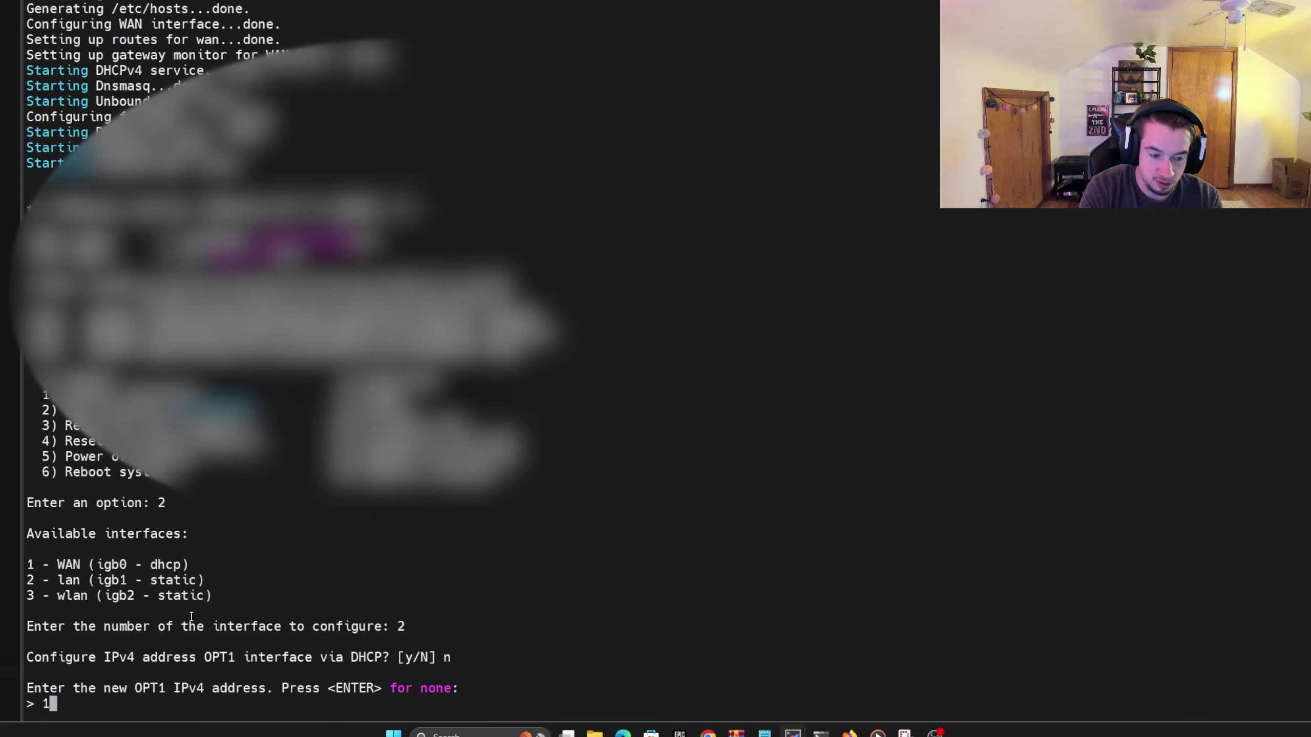
pyautogui.write('0.0.')
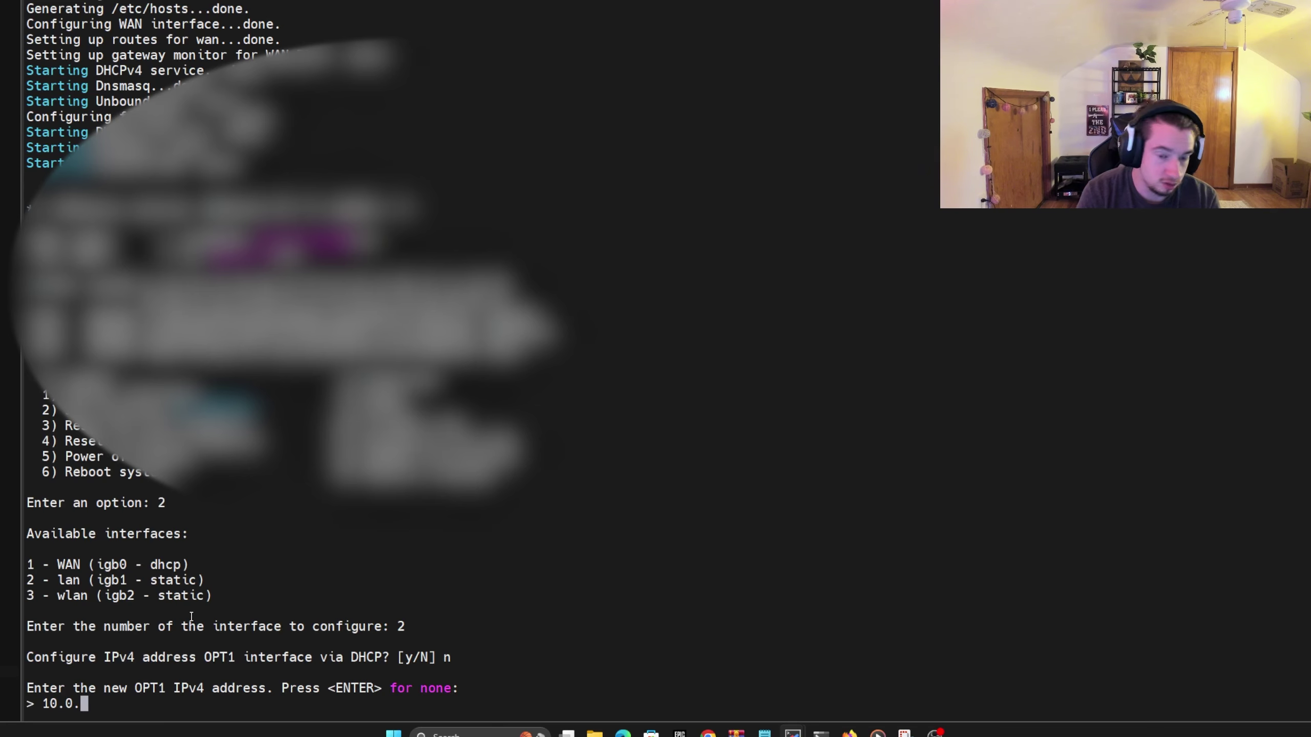
pyautogui.write('1.1')
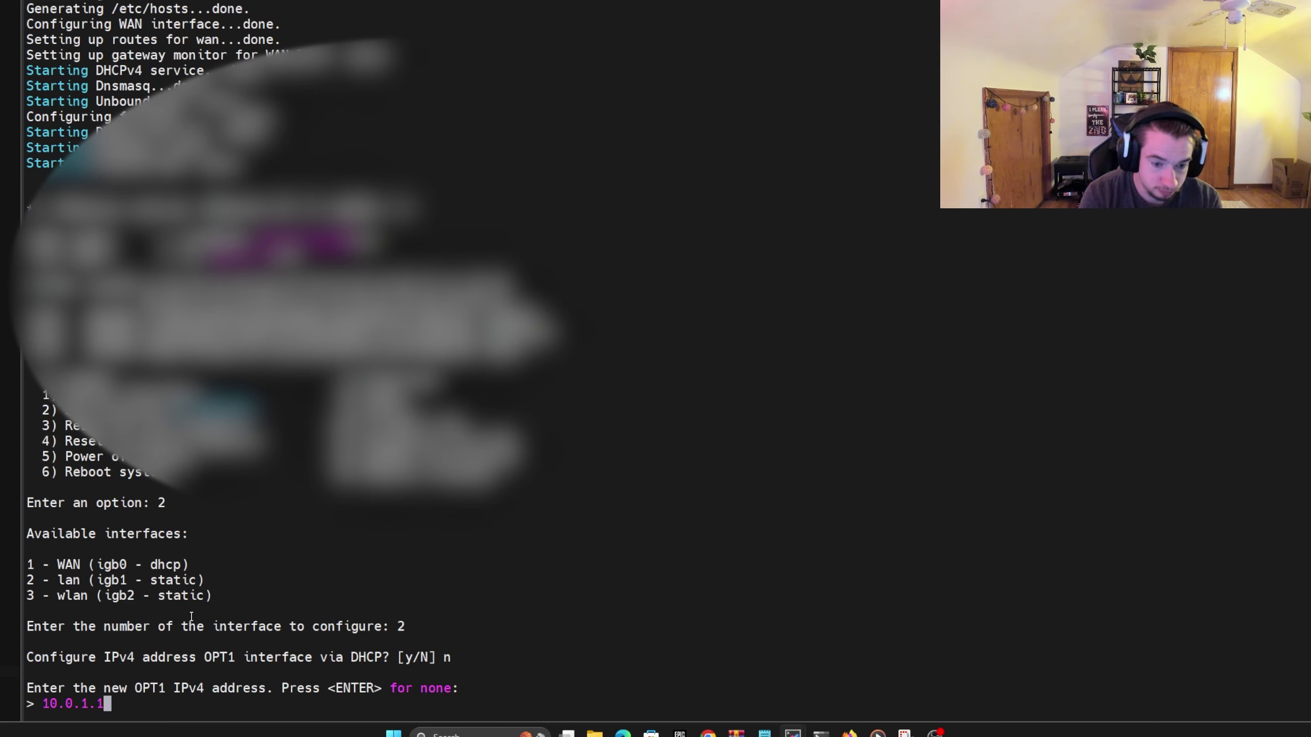
pyautogui.press('Return')
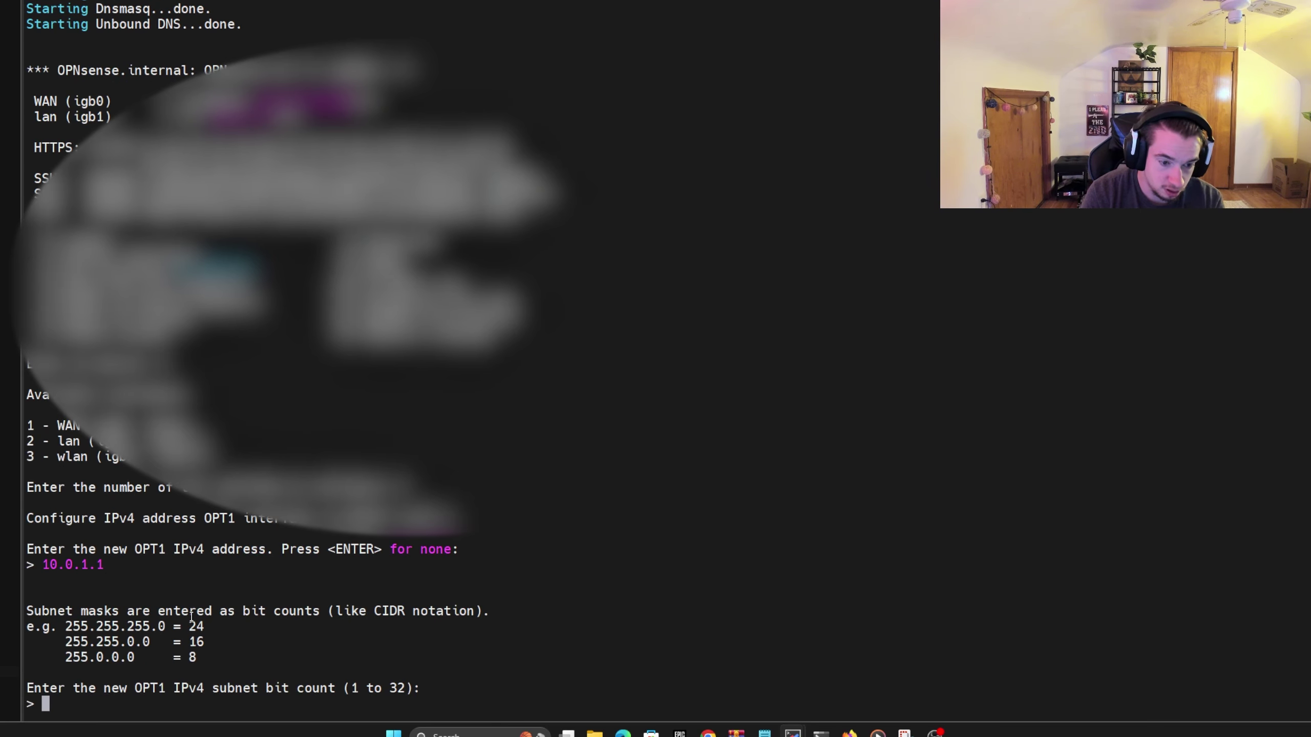
pyautogui.write('24')
pyautogui.press('Return')
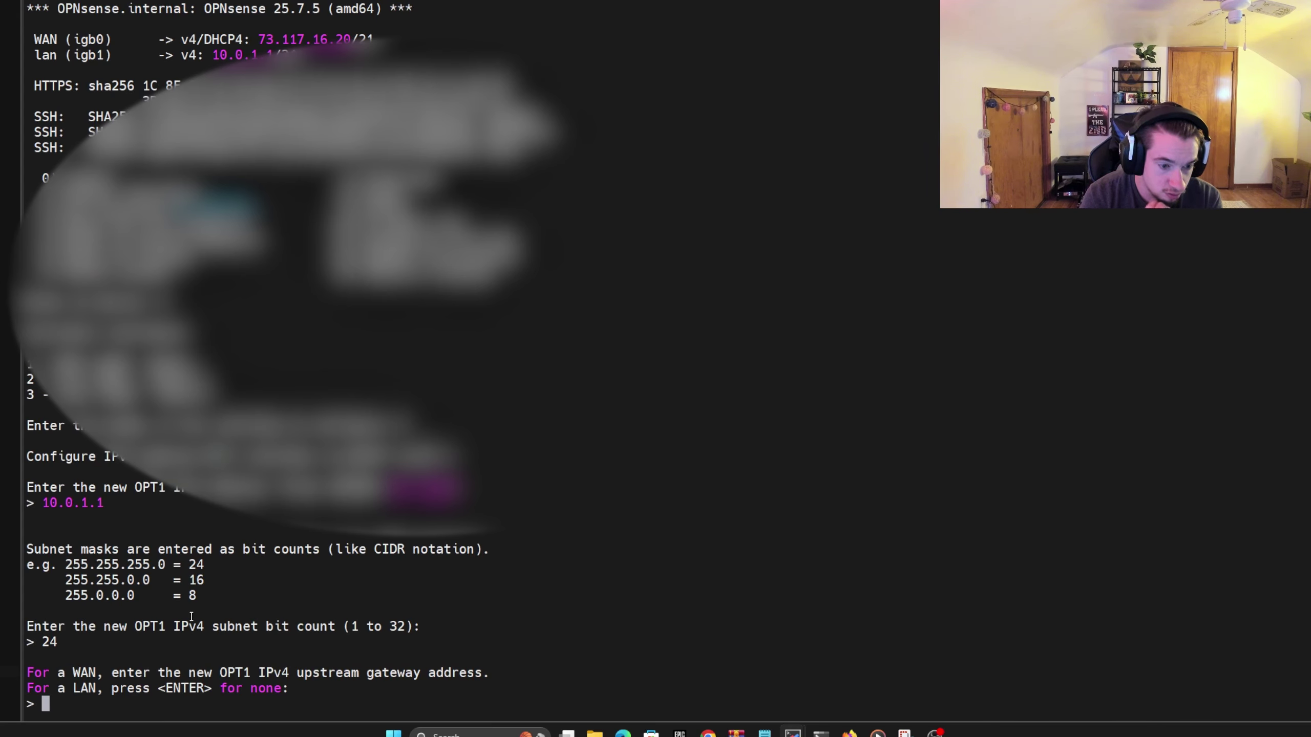
pyautogui.press('Return')
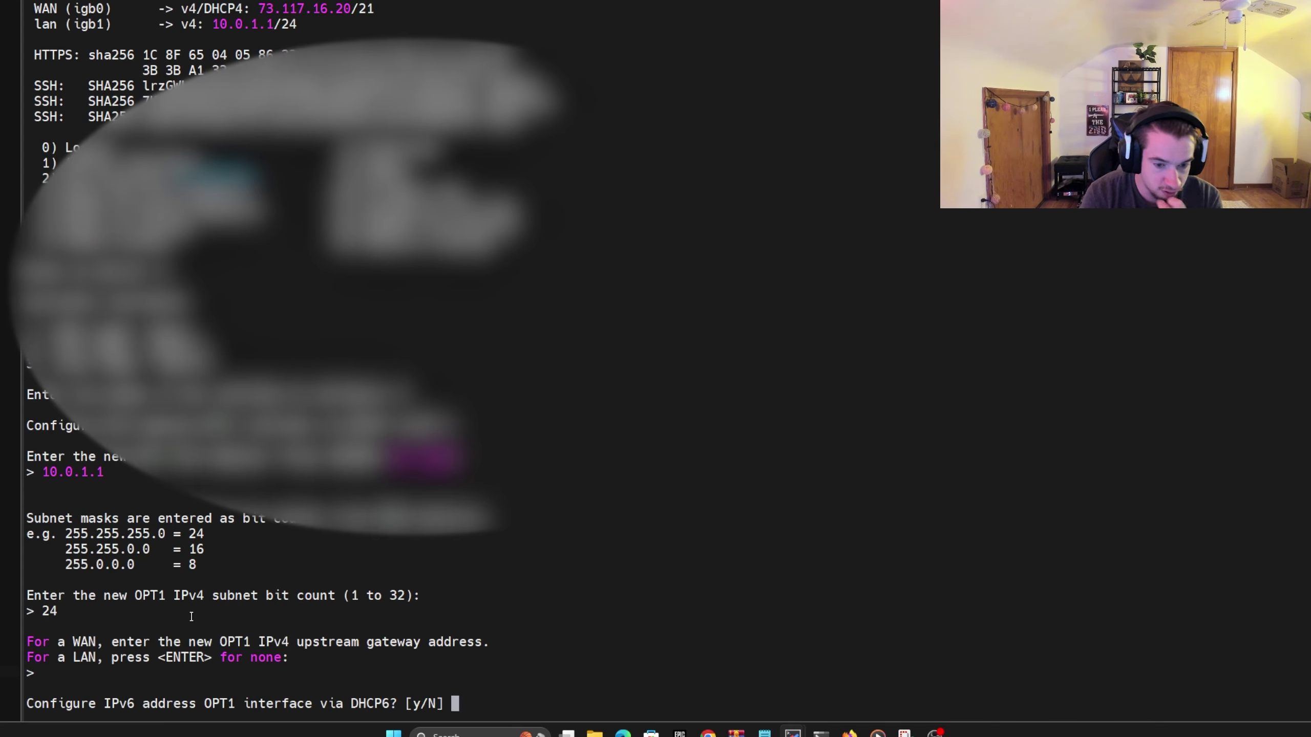
# Leave the lan interface without DHCP6 or an IPv6 address, and decline enabling its DHCP server
pyautogui.write('N')
pyautogui.press('Return')
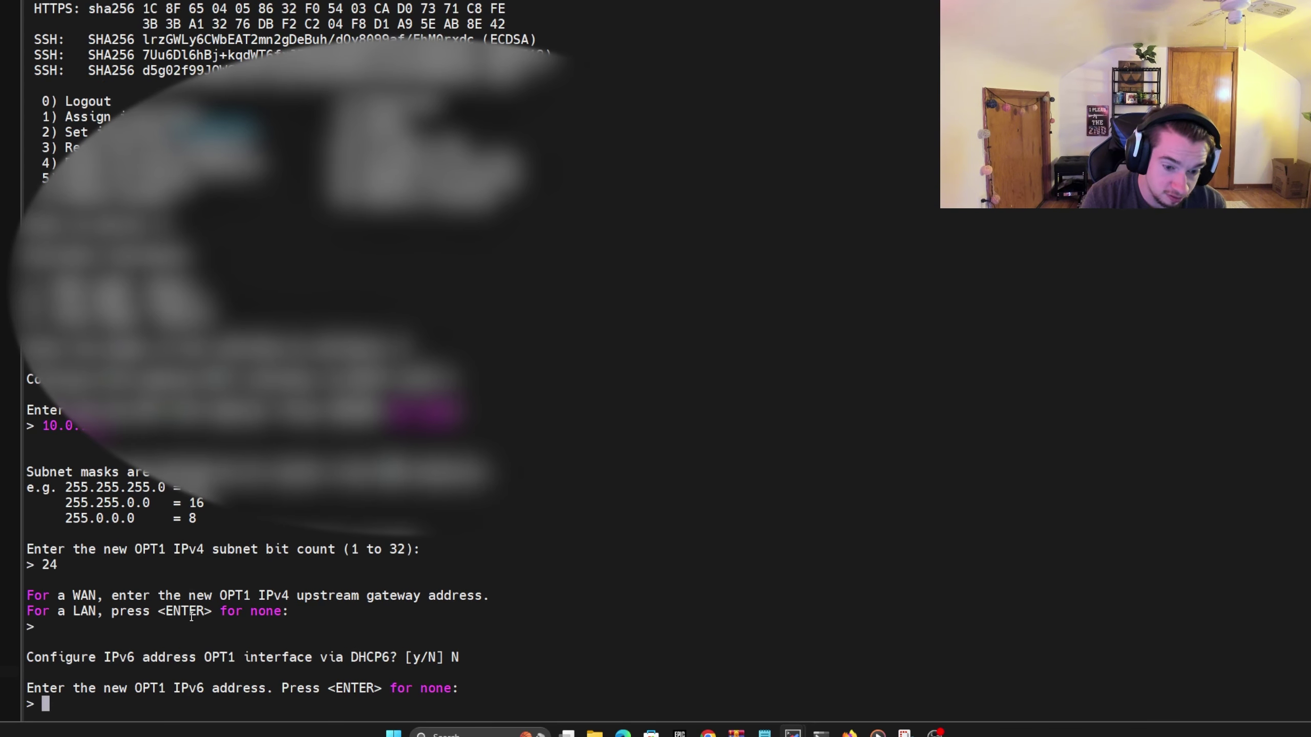
pyautogui.press('Return')
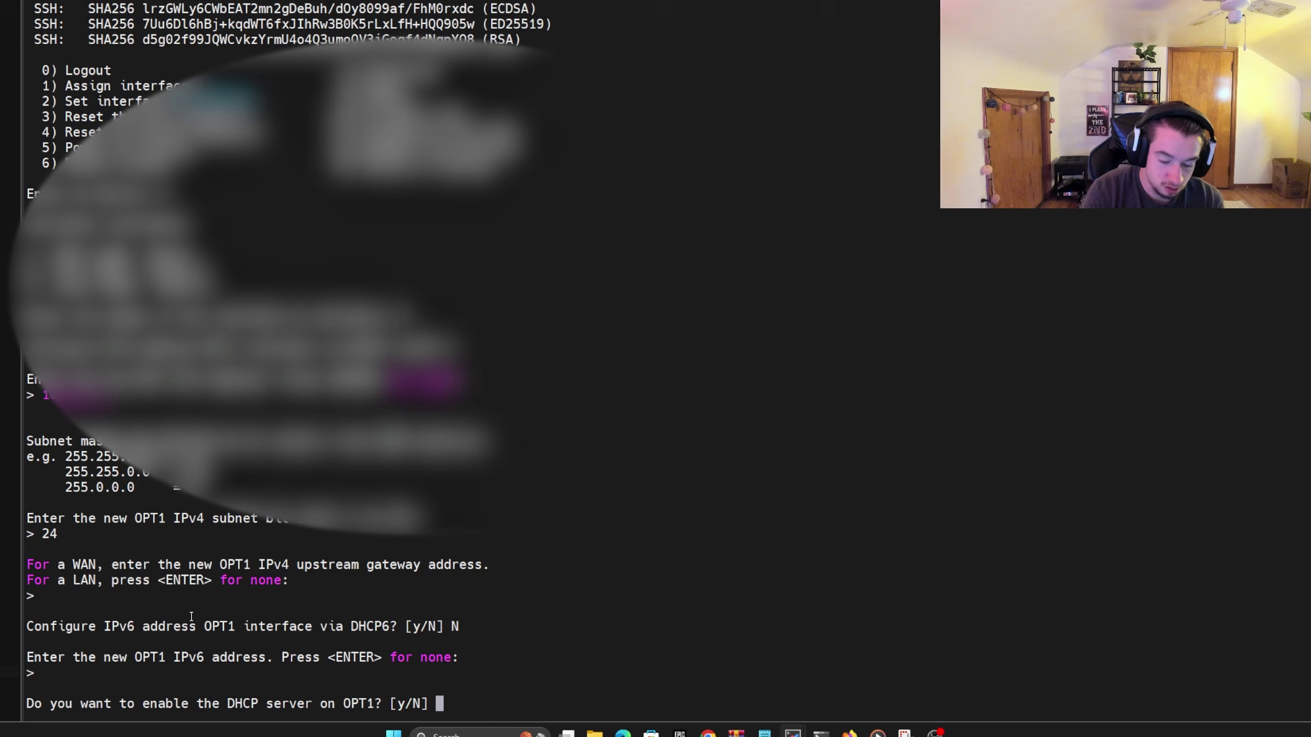
pyautogui.write('N')
pyautogui.press('Return')
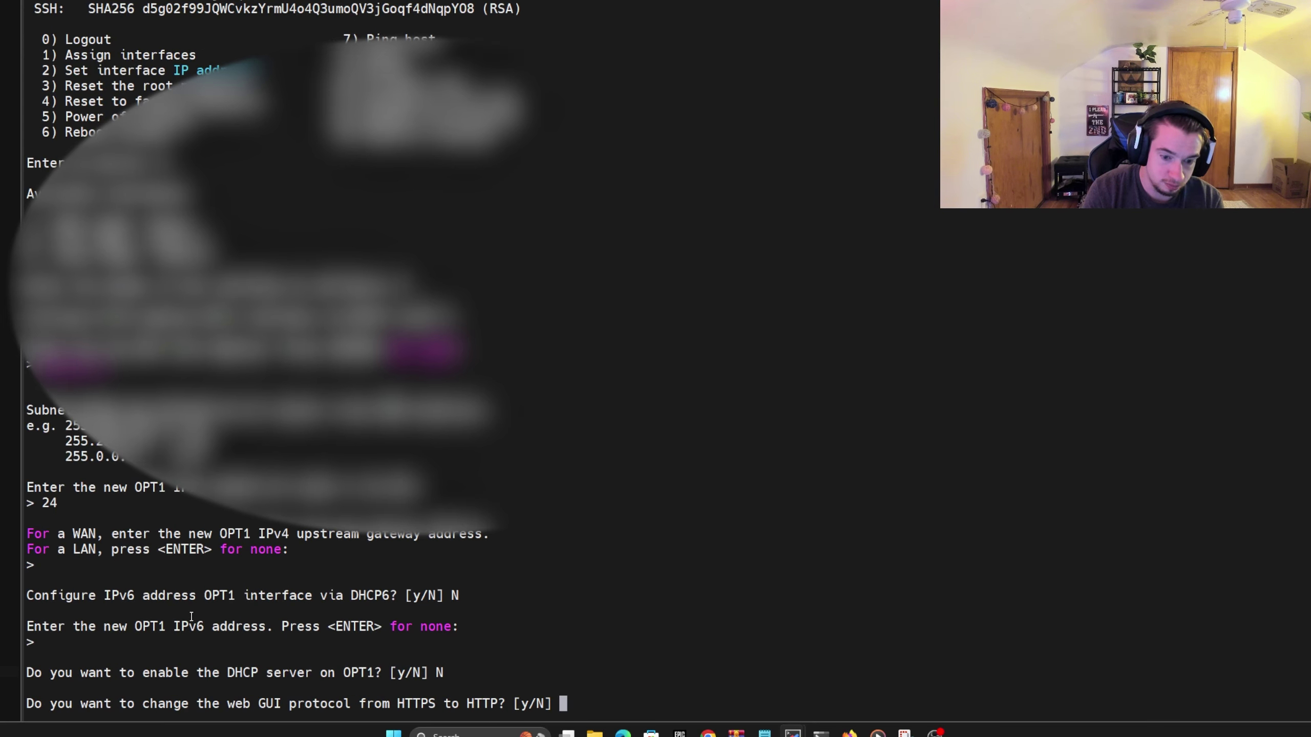
# Complete the lan interface setup, keeping HTTPS, the existing web GUI certificate and the current access settings
pyautogui.write('N')
pyautogui.press('Return')
pyautogui.write('N')
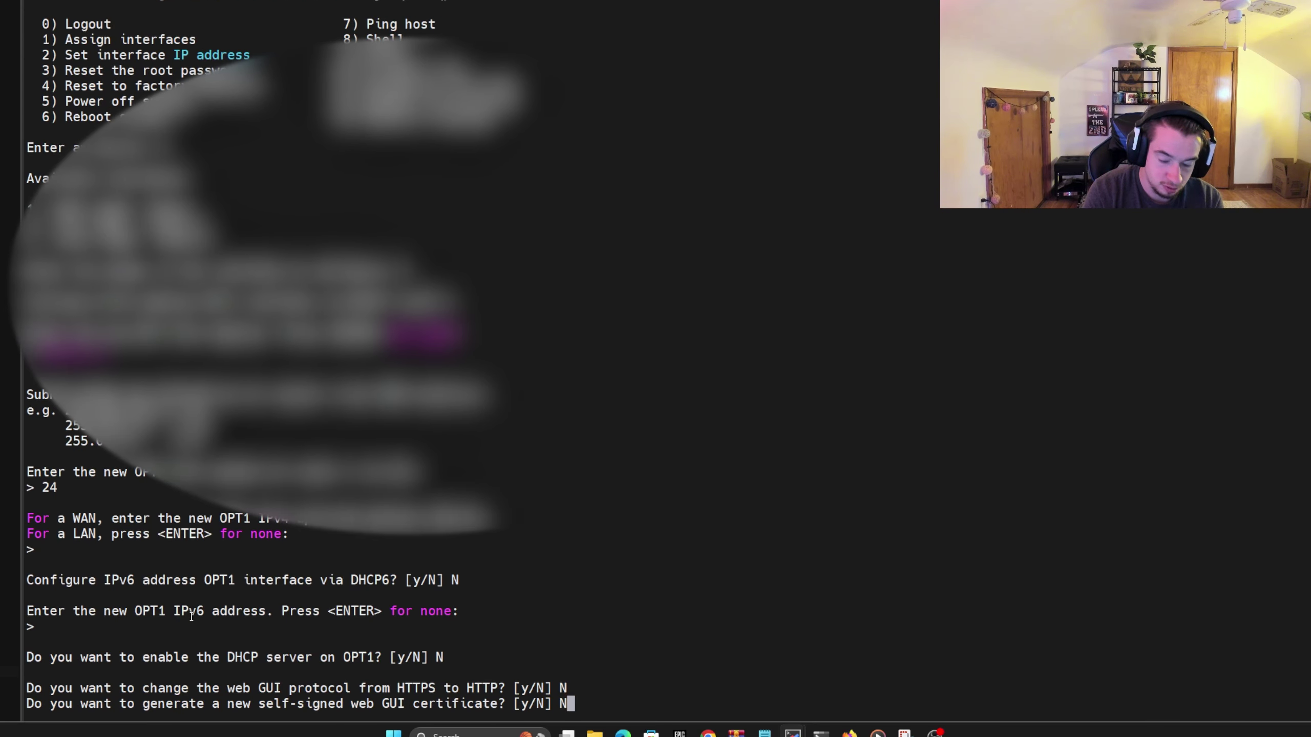
pyautogui.press('Return')
pyautogui.write('N')
pyautogui.press('Return')
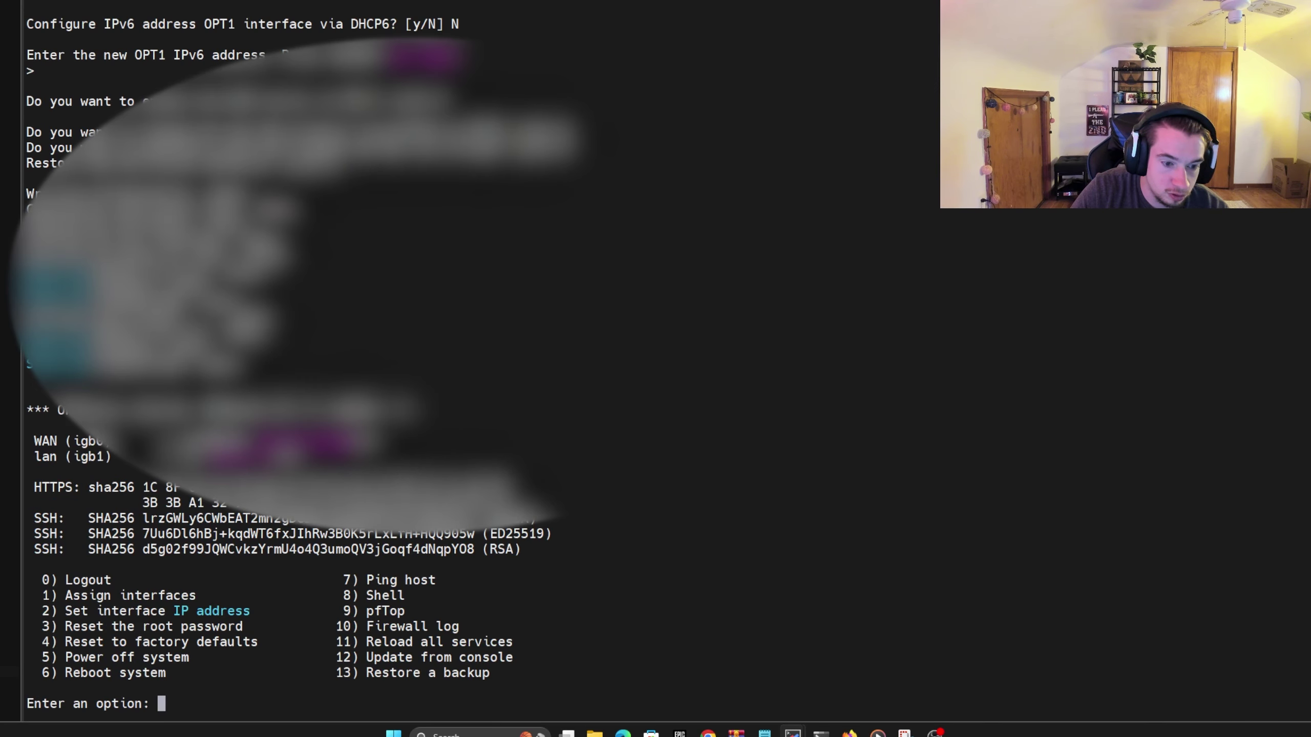
# Open the Windows quick settings for network and sound
pyautogui.moveTo(320, 457); pyautogui.dragTo(25, 417)
pyautogui.click(320, 414)
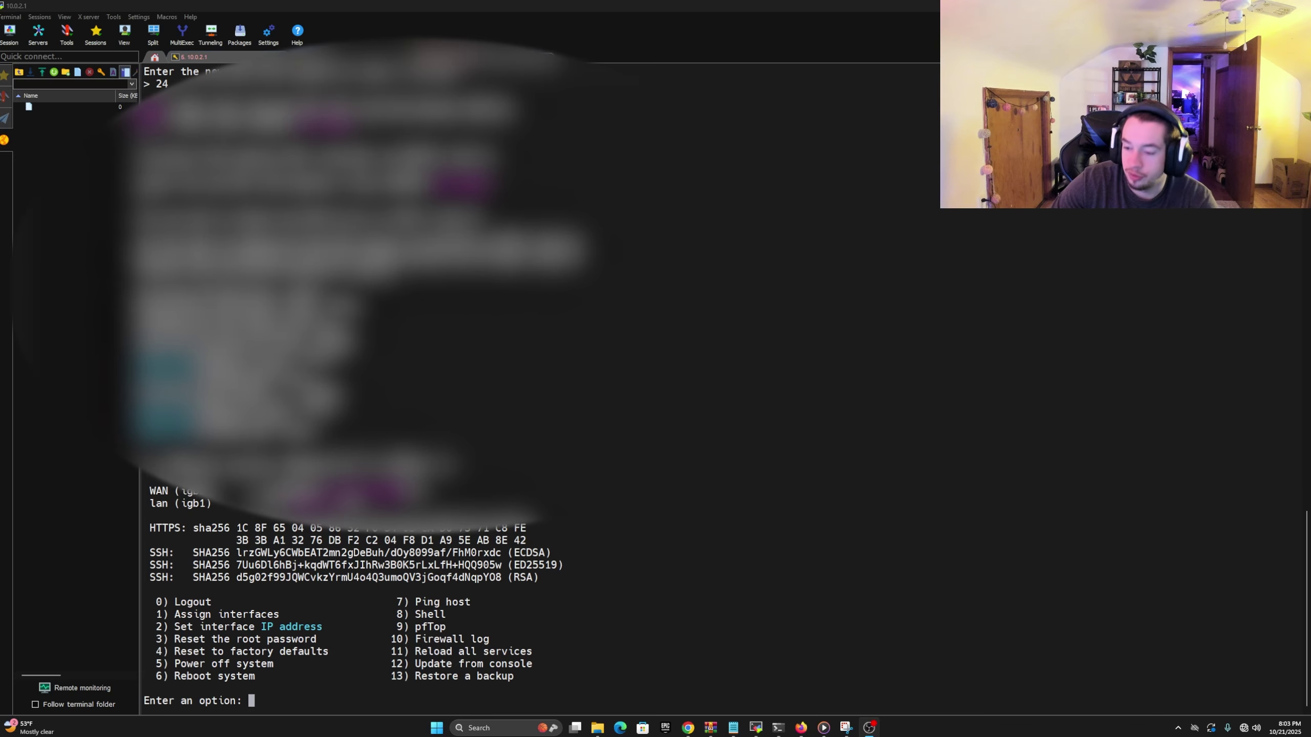
pyautogui.click(1250, 729)
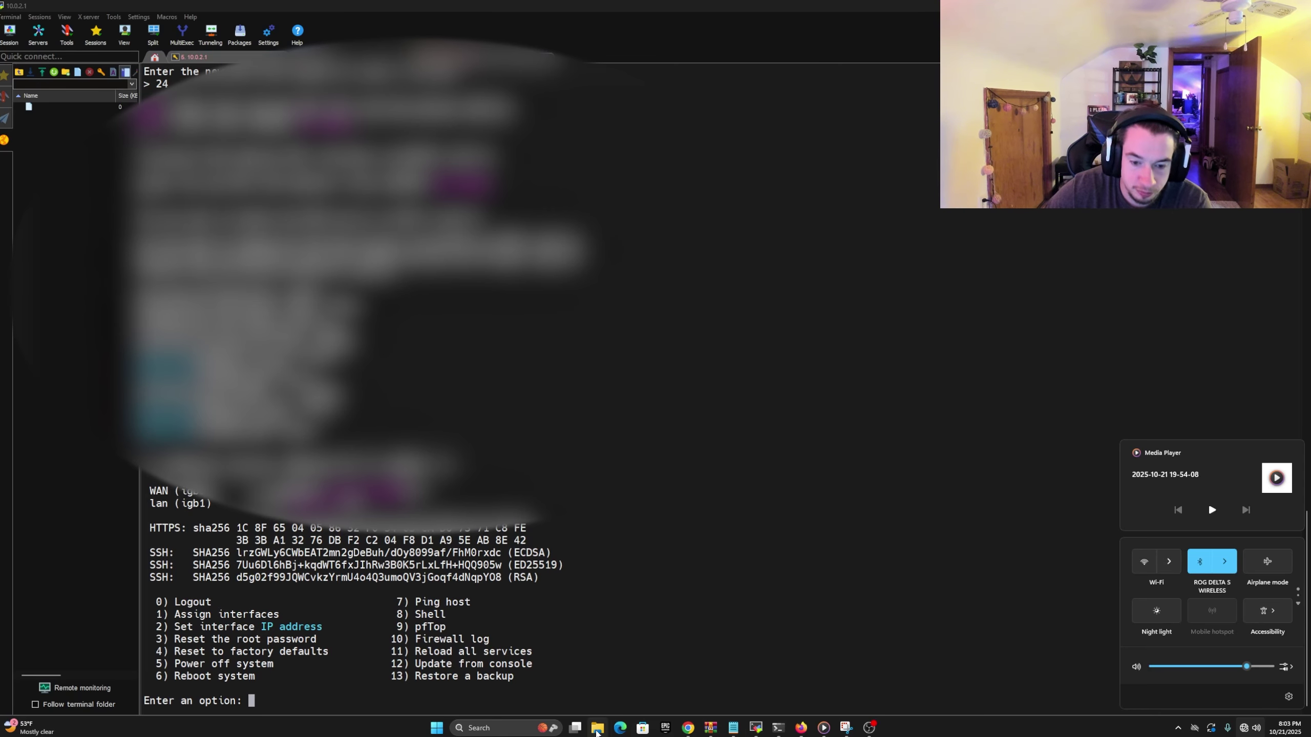
pyautogui.click(597, 728)
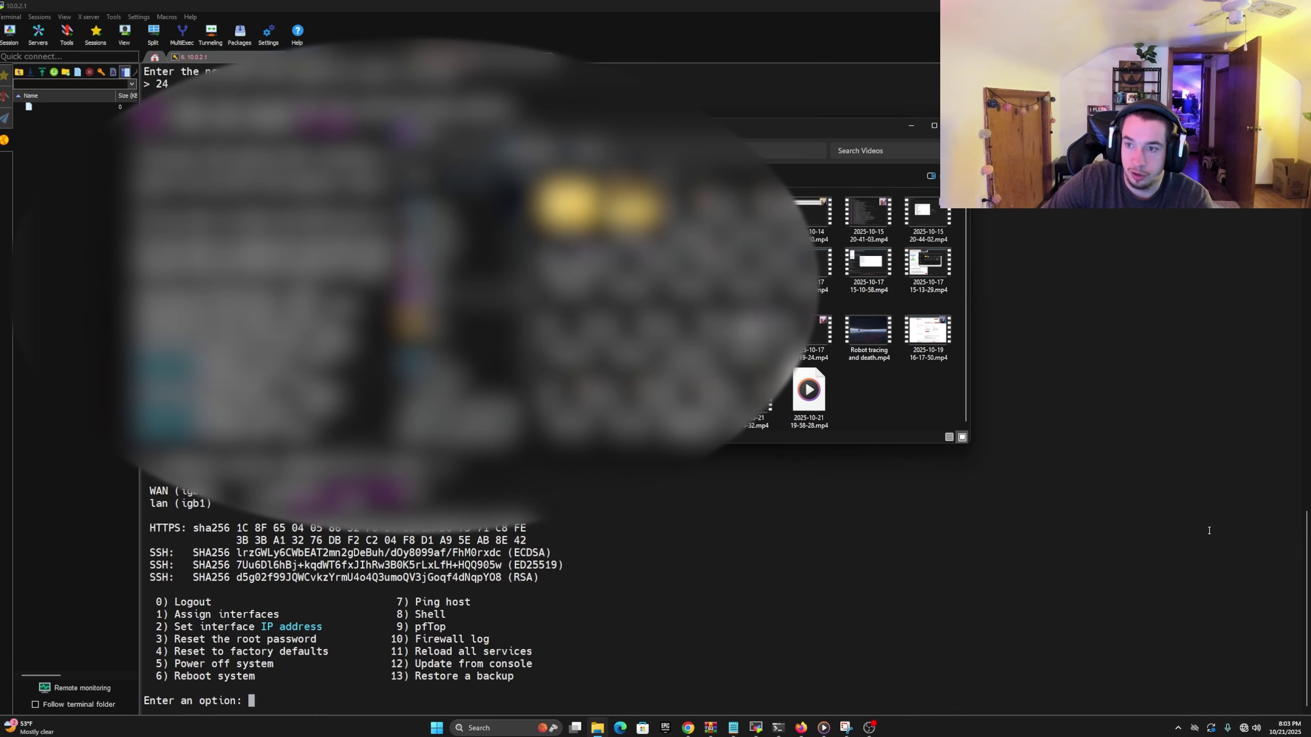
pyautogui.click(911, 125)
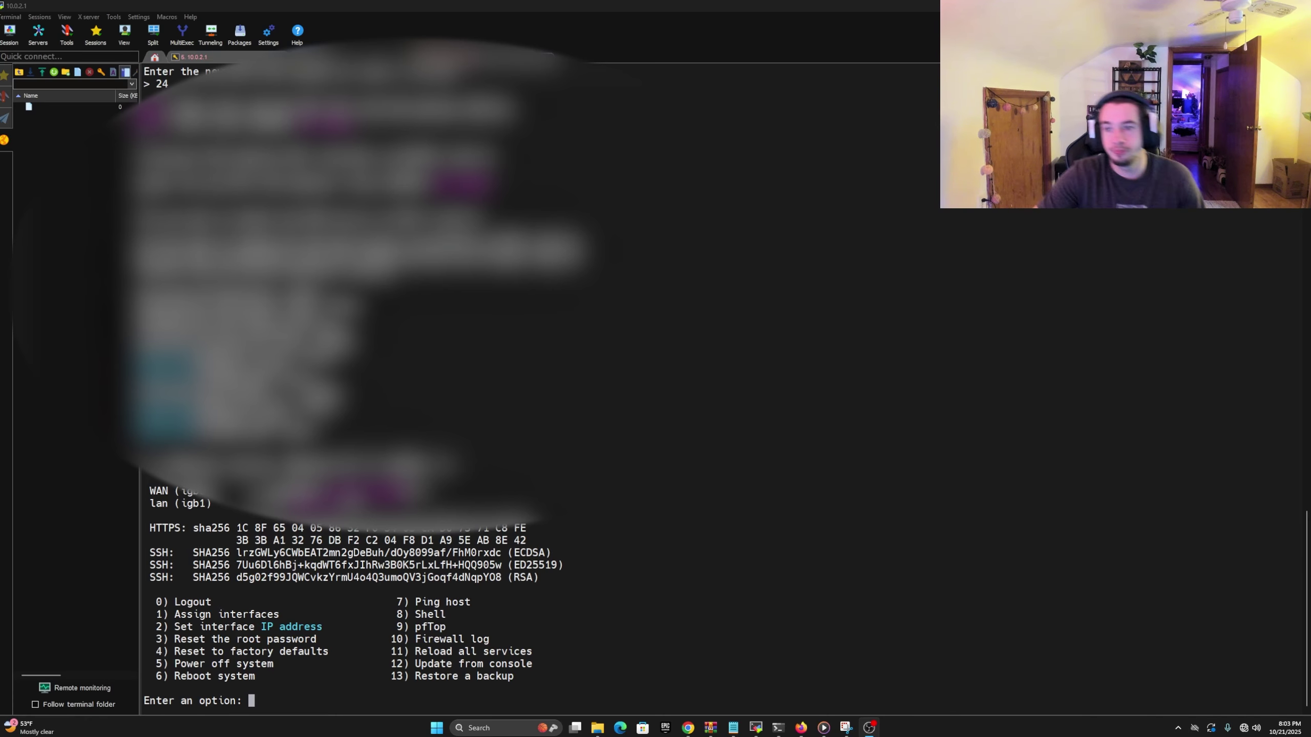
pyautogui.click(995, 298)
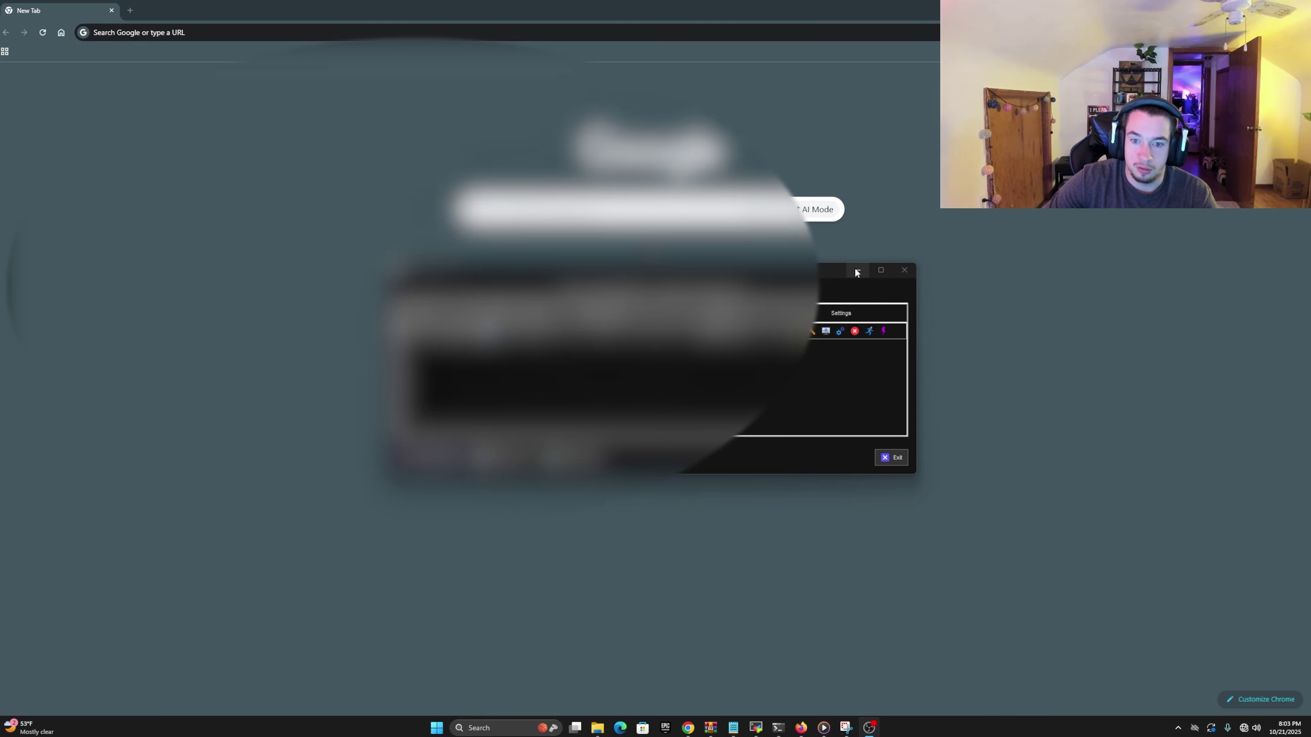
pyautogui.click(855, 271)
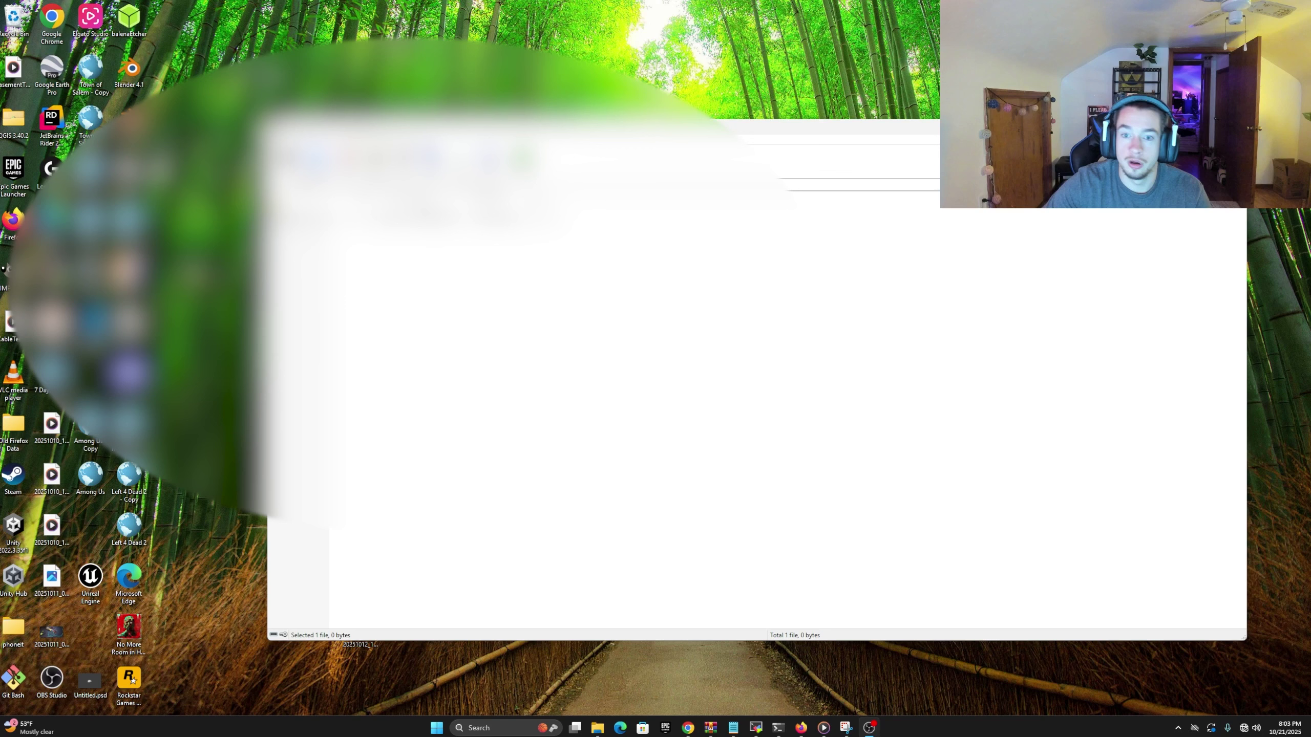
# Search Windows for the network settings and bring up the Network Connections list of adapters
pyautogui.press('super')
pyautogui.write('network')
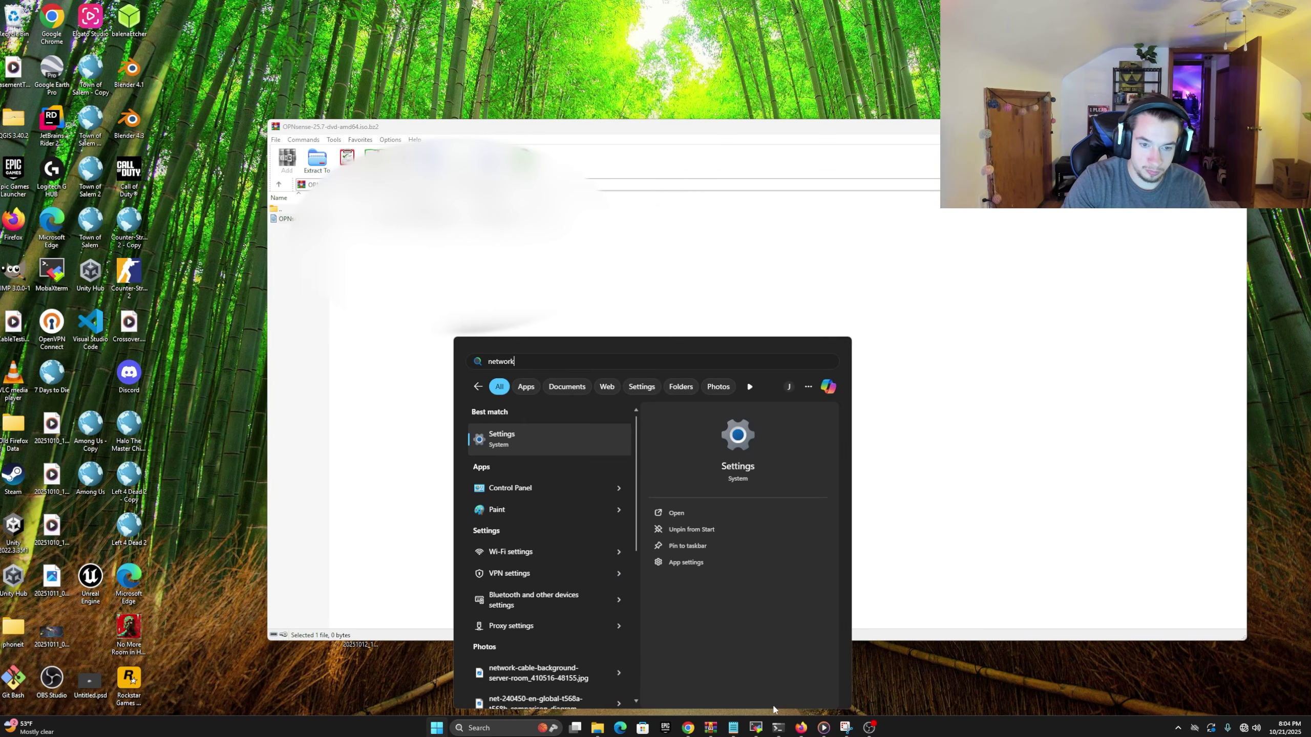
pyautogui.press('Return')
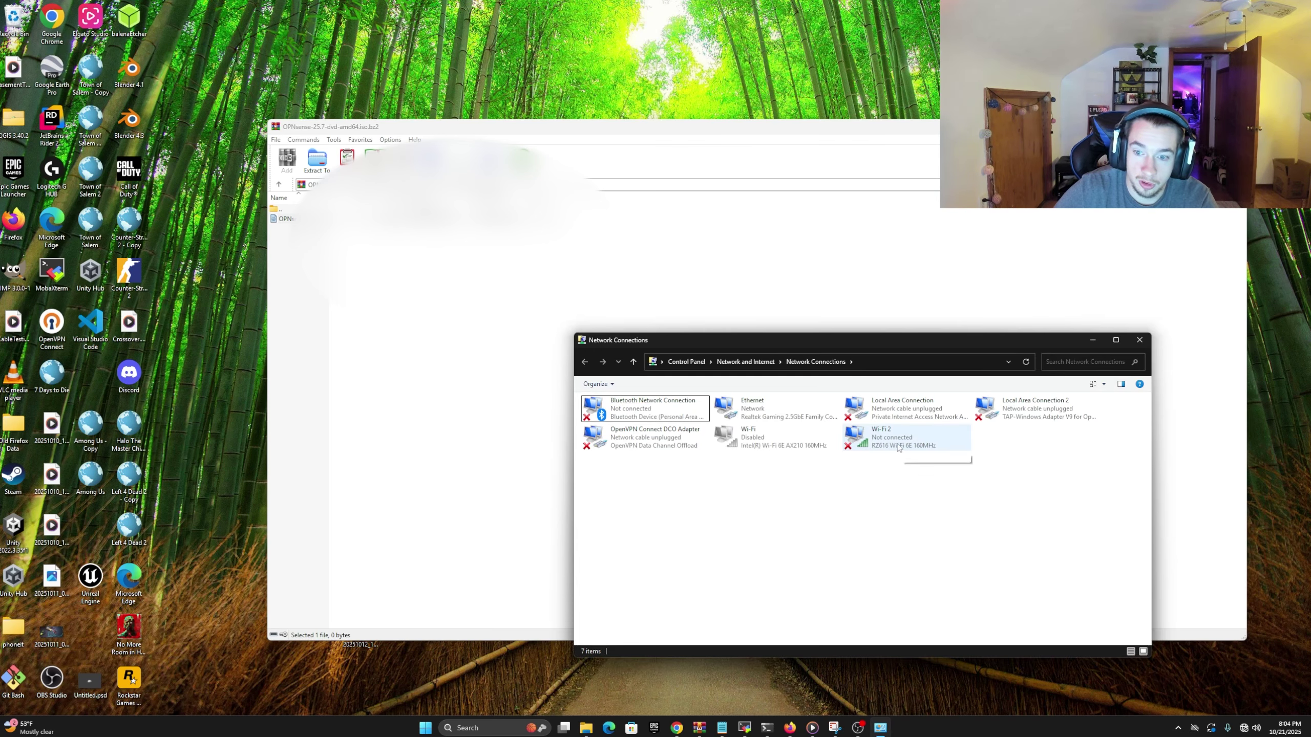
# Set the Ethernet adapter's static IPv4 address to 10.0.1.21 in its TCP/IPv4 properties and save the change
pyautogui.click(779, 414)
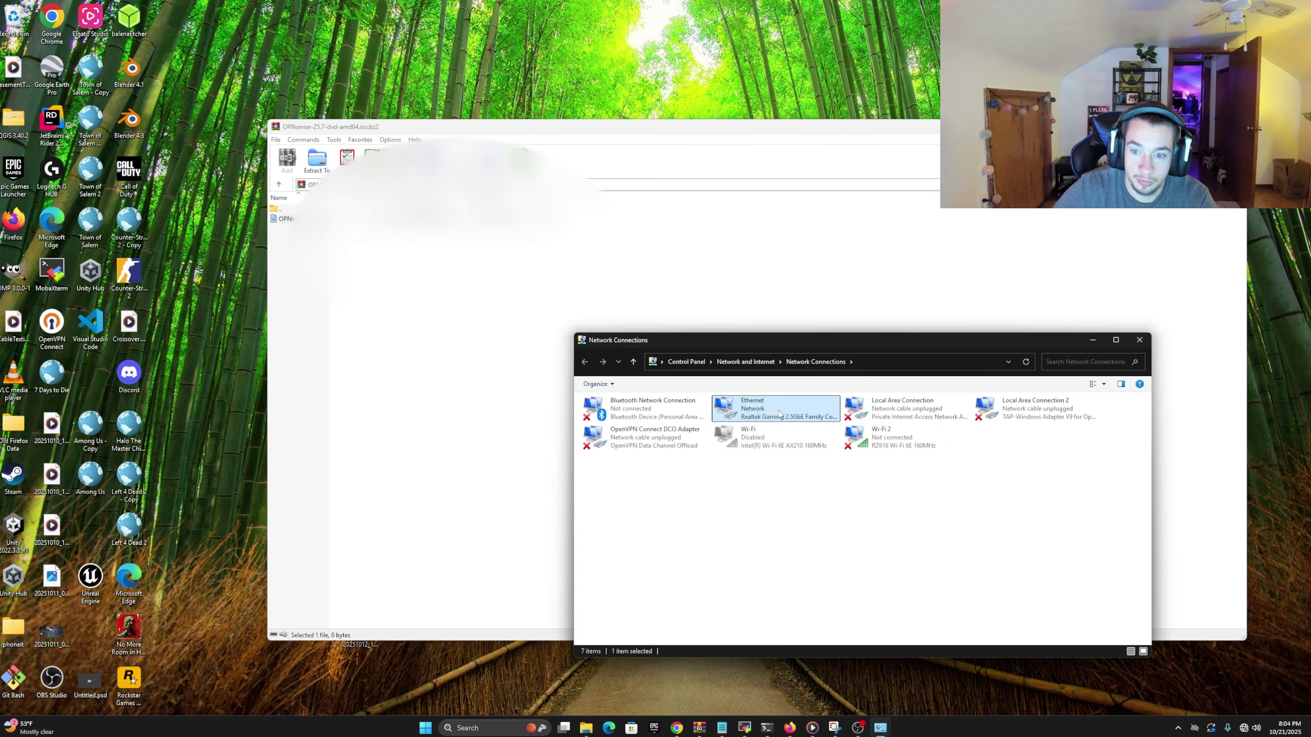
pyautogui.doubleClick(780, 414)
pyautogui.click(590, 451)
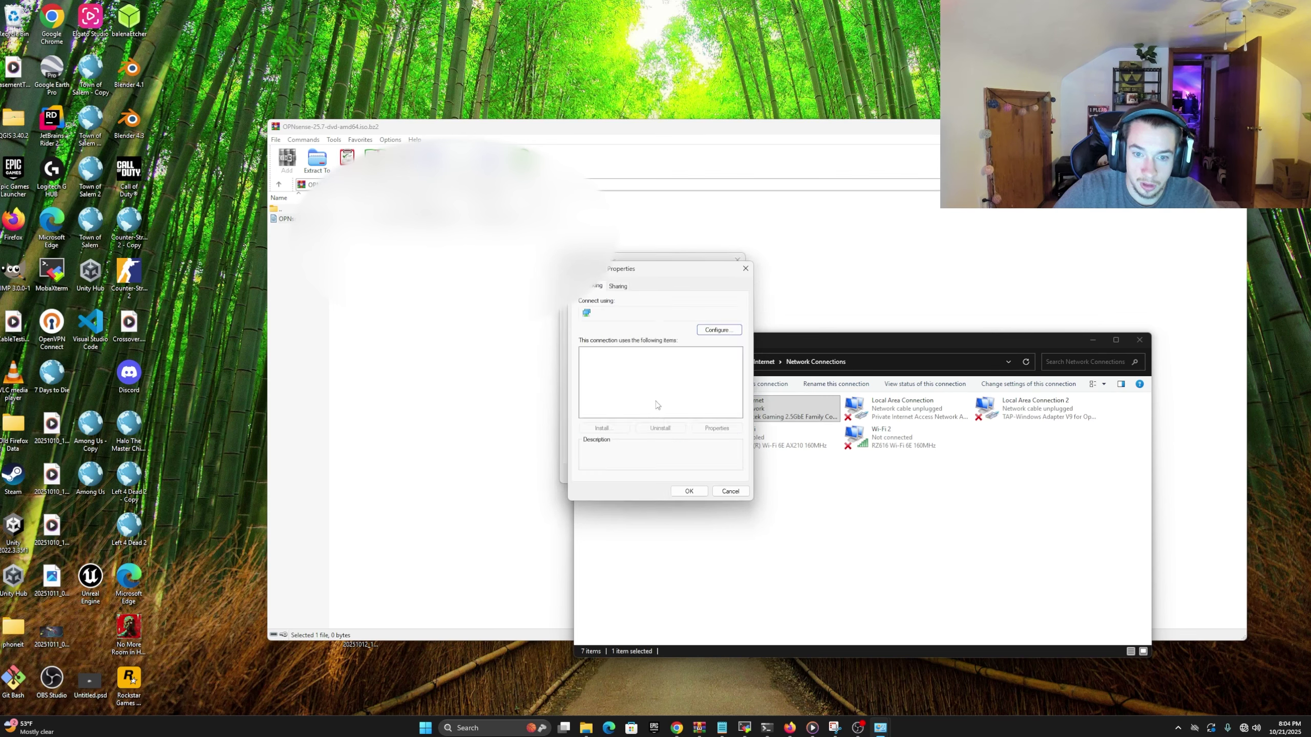
pyautogui.doubleClick(659, 396)
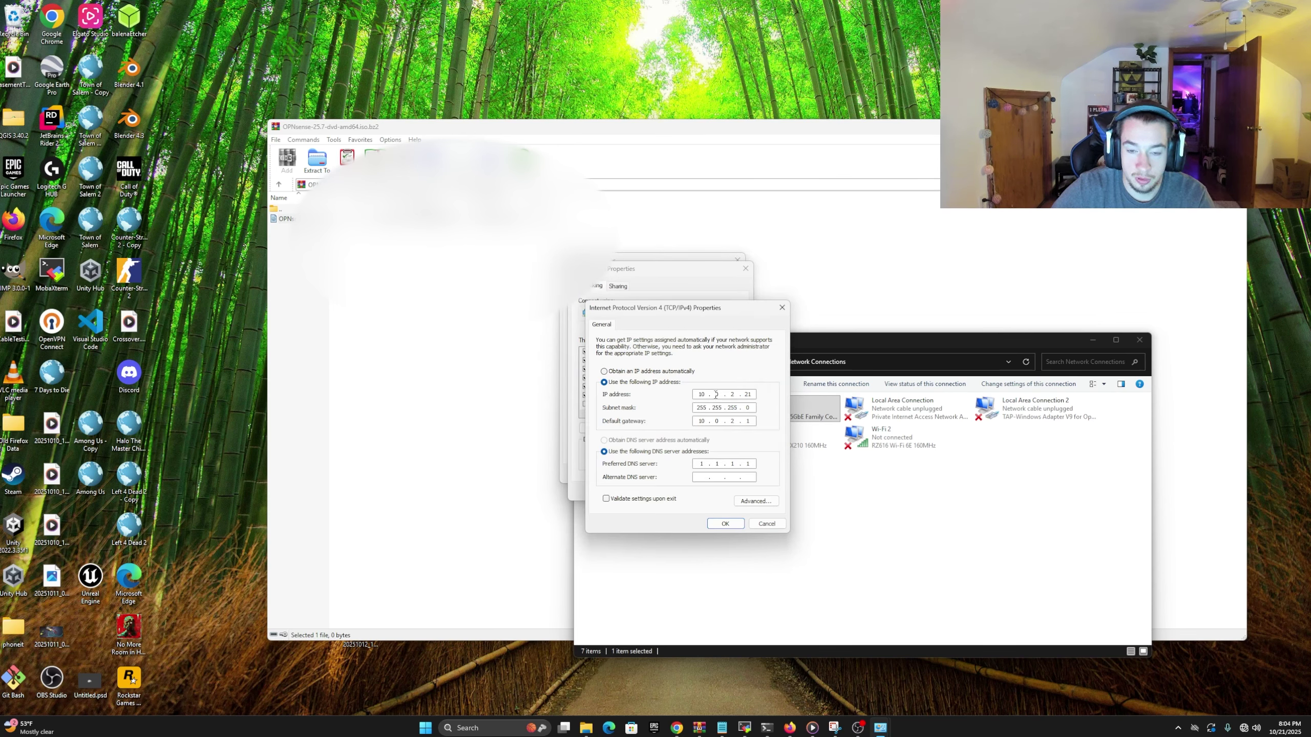
pyautogui.click(725, 524)
pyautogui.click(689, 494)
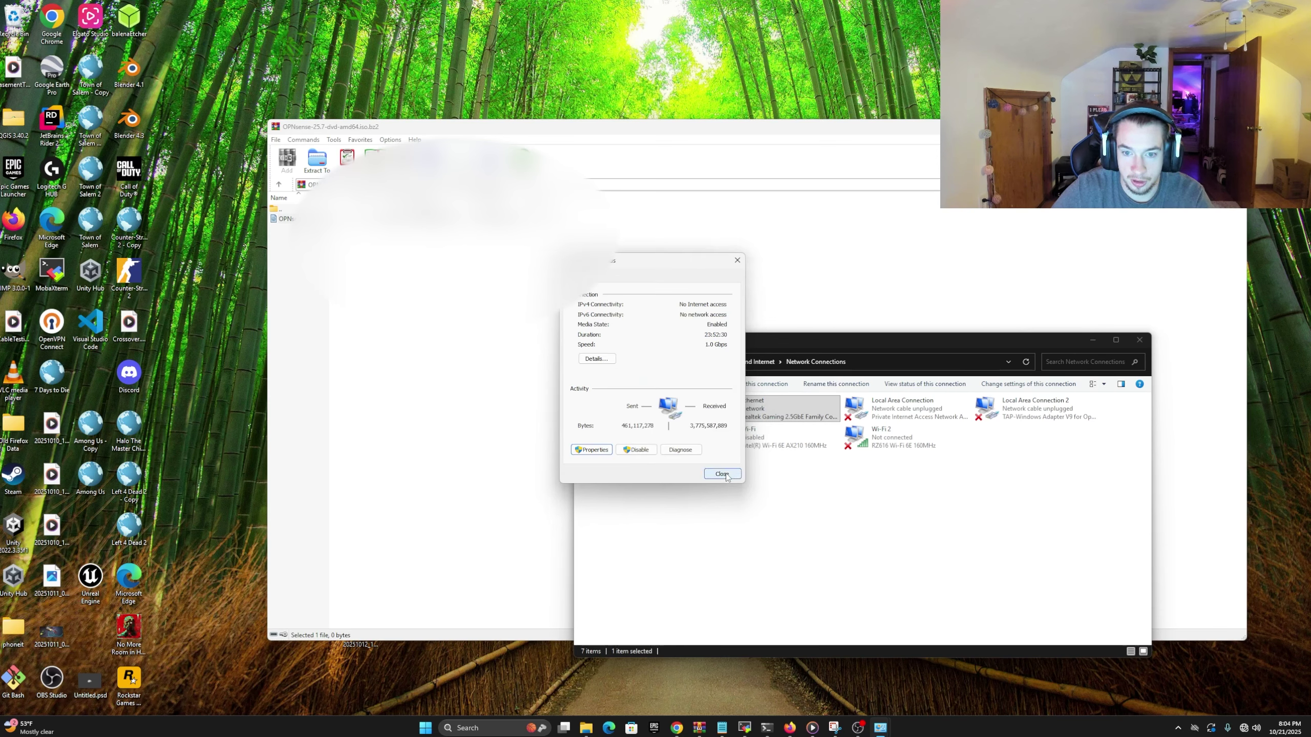
# Change the third octet of the Ethernet adapter's default gateway in the TCP/IPv4 properties and save the settings
pyautogui.click(591, 450)
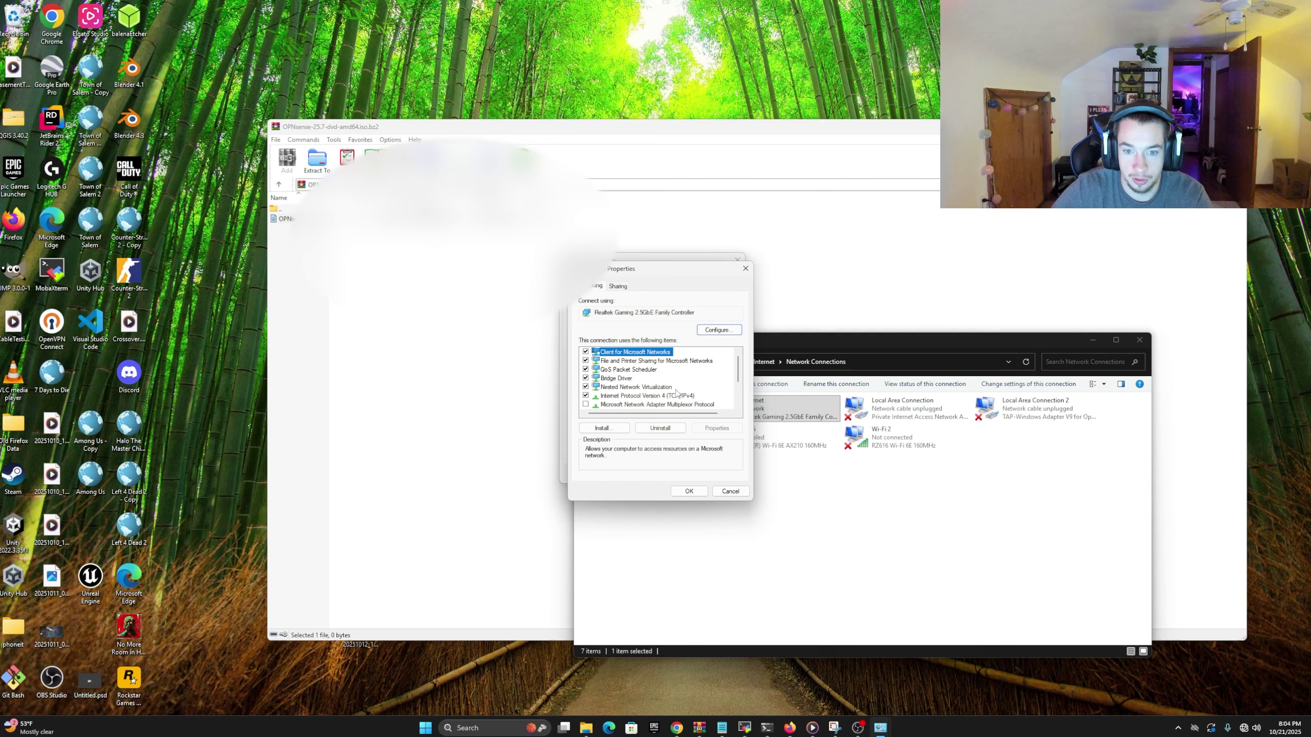
pyautogui.doubleClick(680, 395)
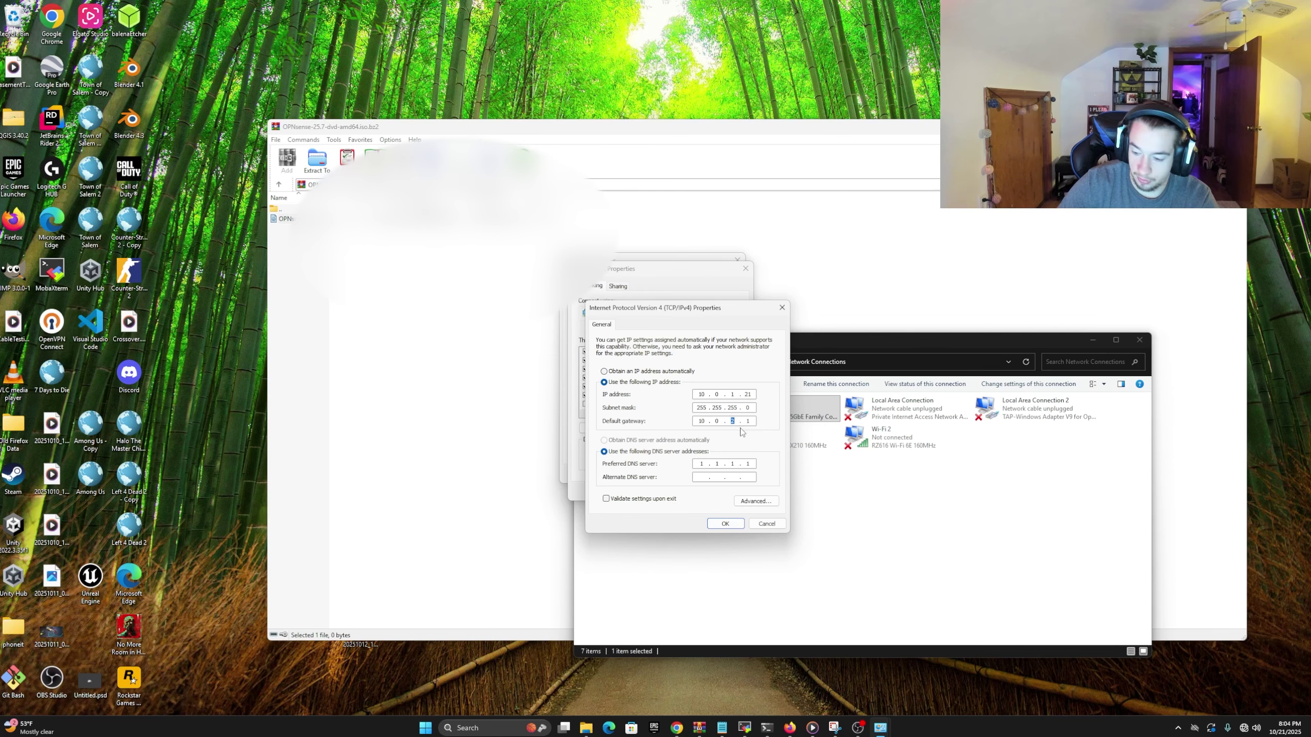
pyautogui.click(725, 523)
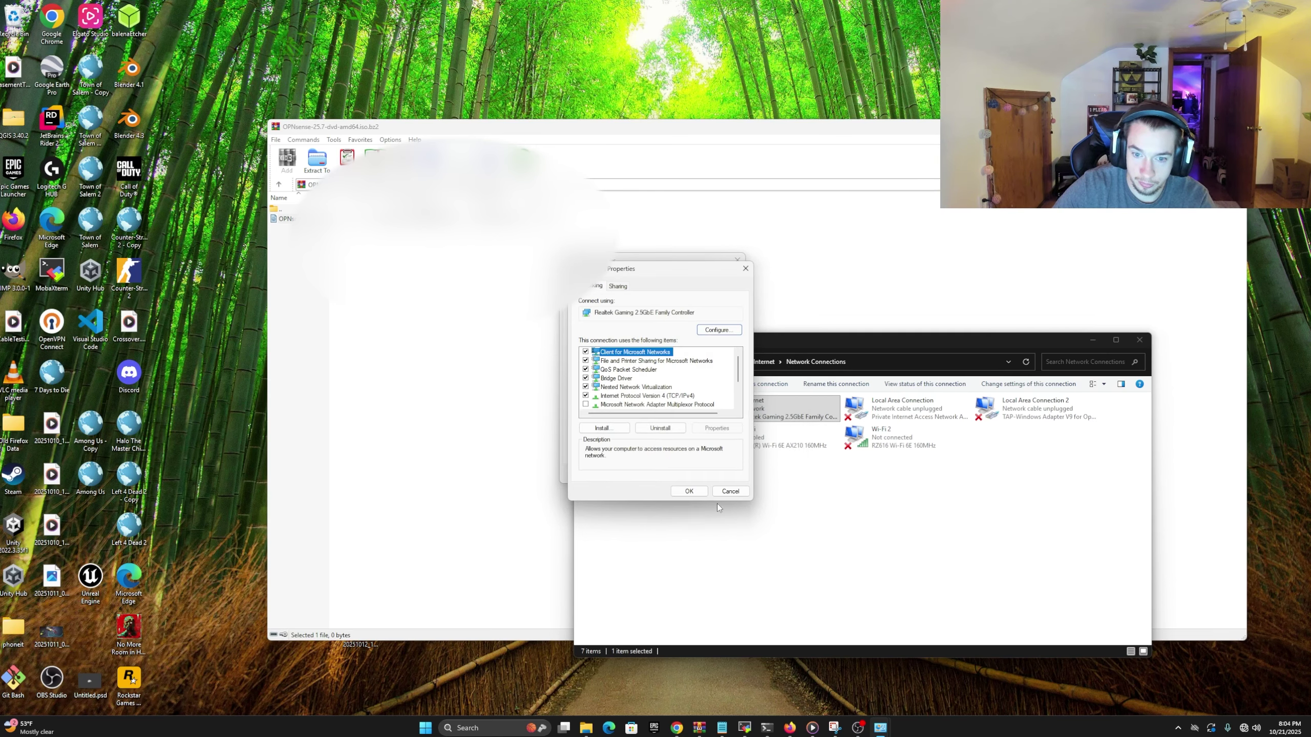
pyautogui.click(686, 493)
pyautogui.click(722, 474)
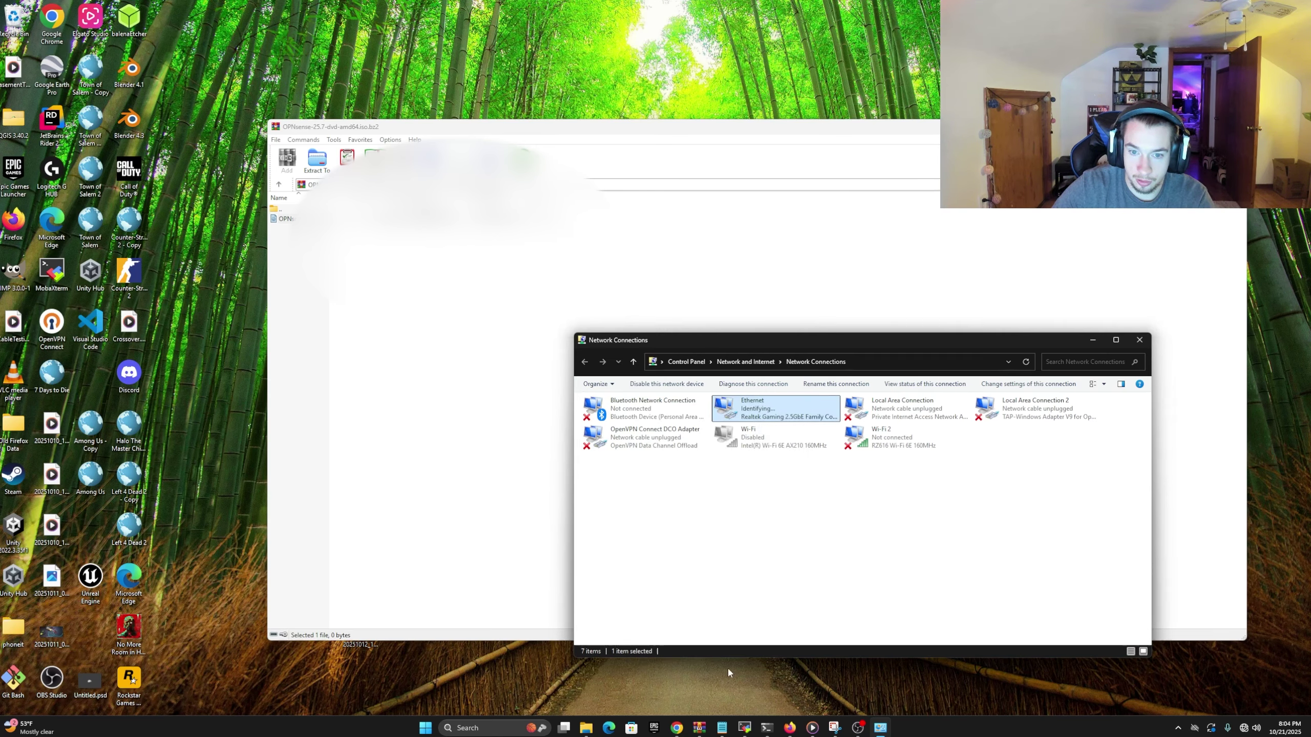
# Switch to Chrome and show the VLAN devices page of the OPNsense web interface at 10.0.1.1
pyautogui.click(676, 729)
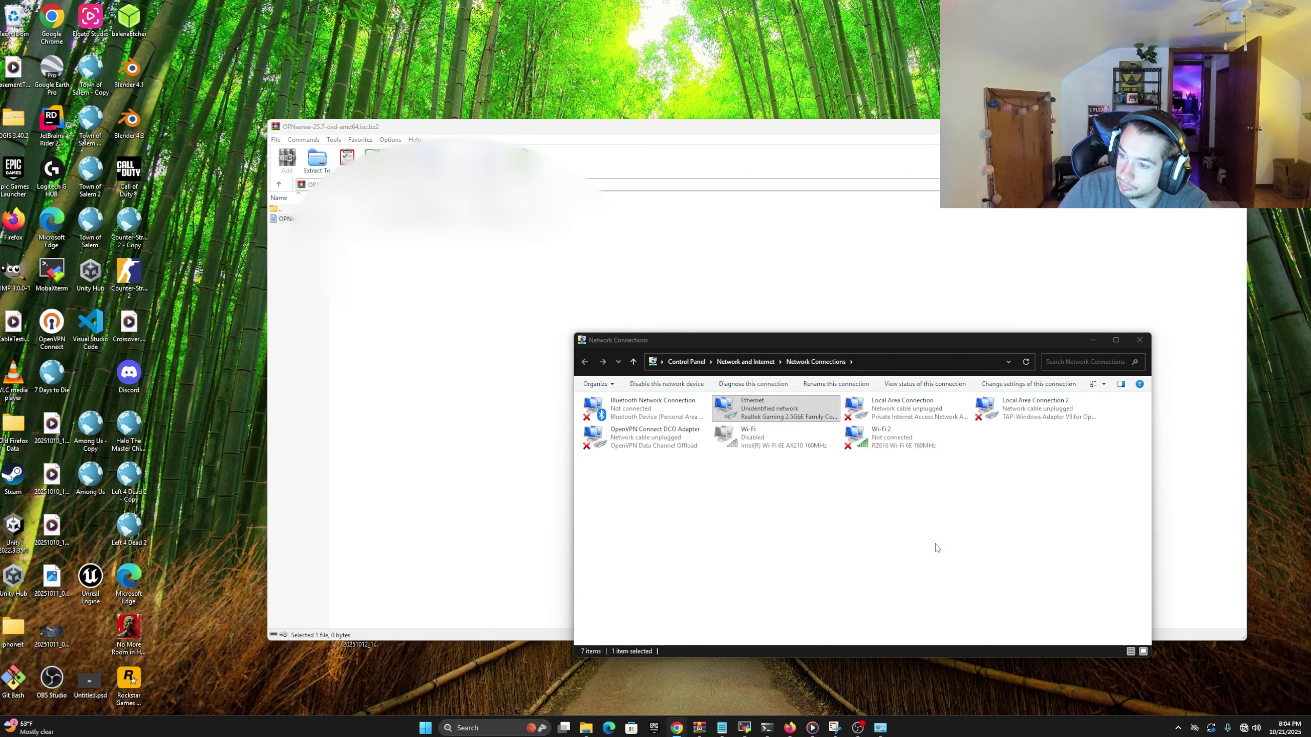
pyautogui.click(781, 414)
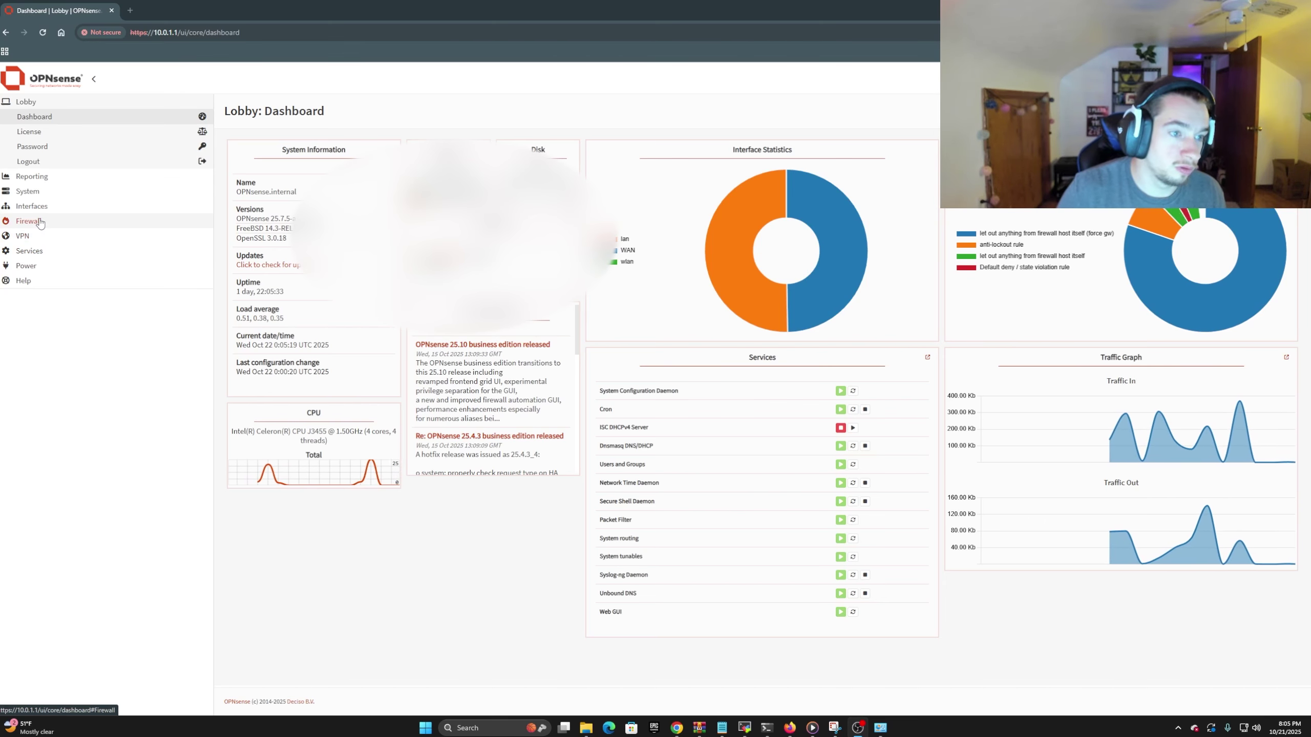
pyautogui.click(31, 206)
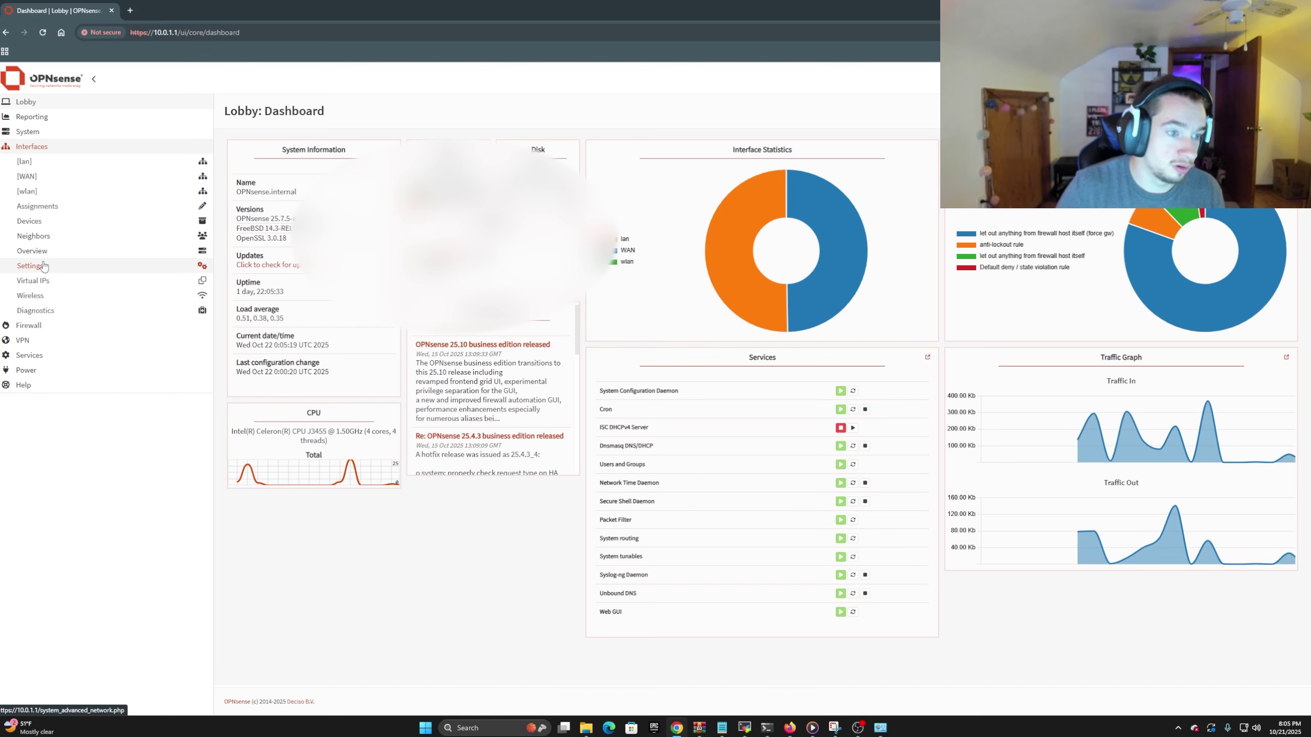
pyautogui.click(31, 221)
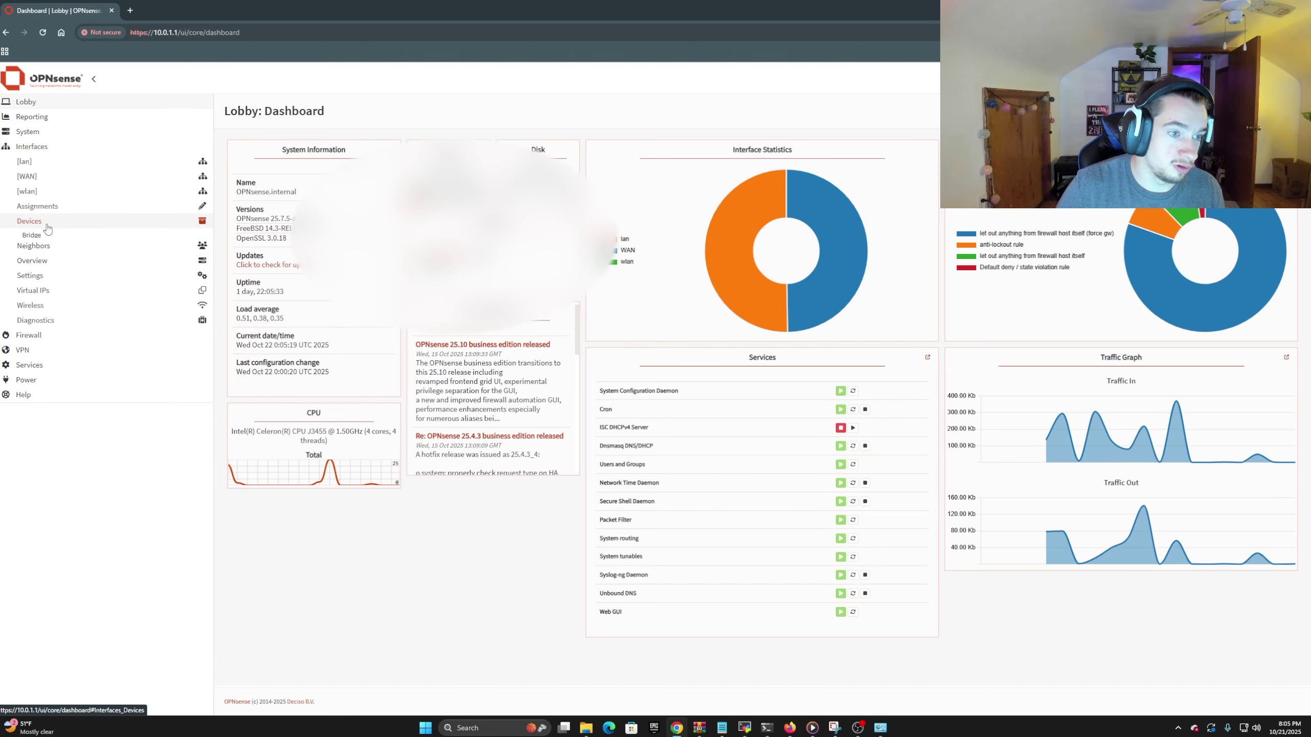
pyautogui.click(45, 321)
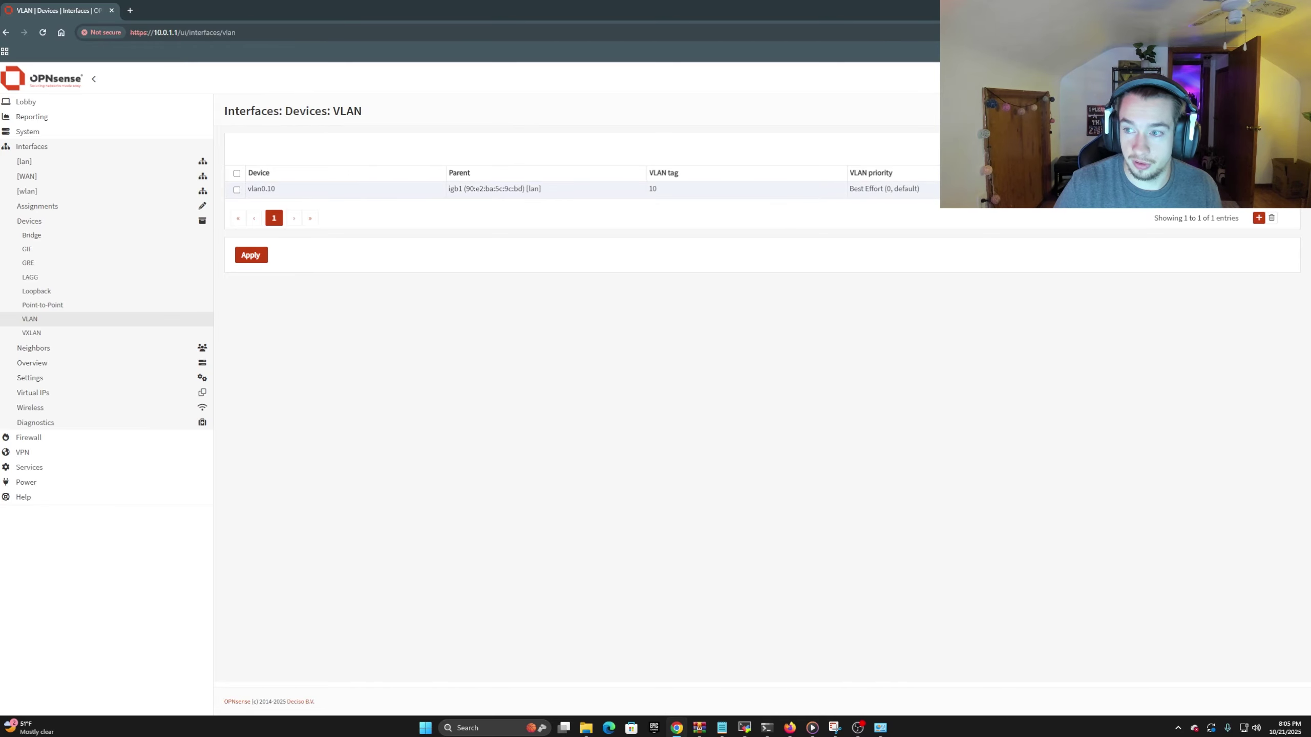
# Delete the existing vlan0.10 device and apply the change
pyautogui.click(1285, 189)
pyautogui.click(788, 173)
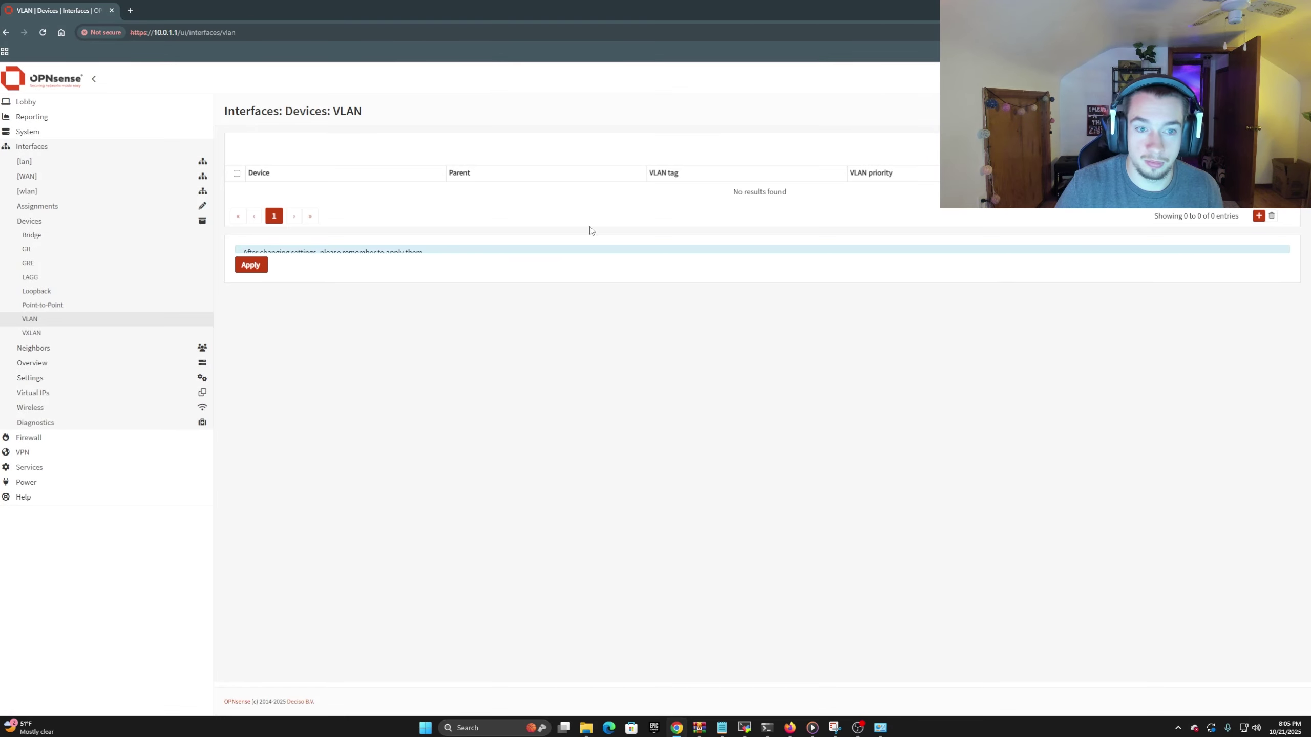
pyautogui.click(244, 293)
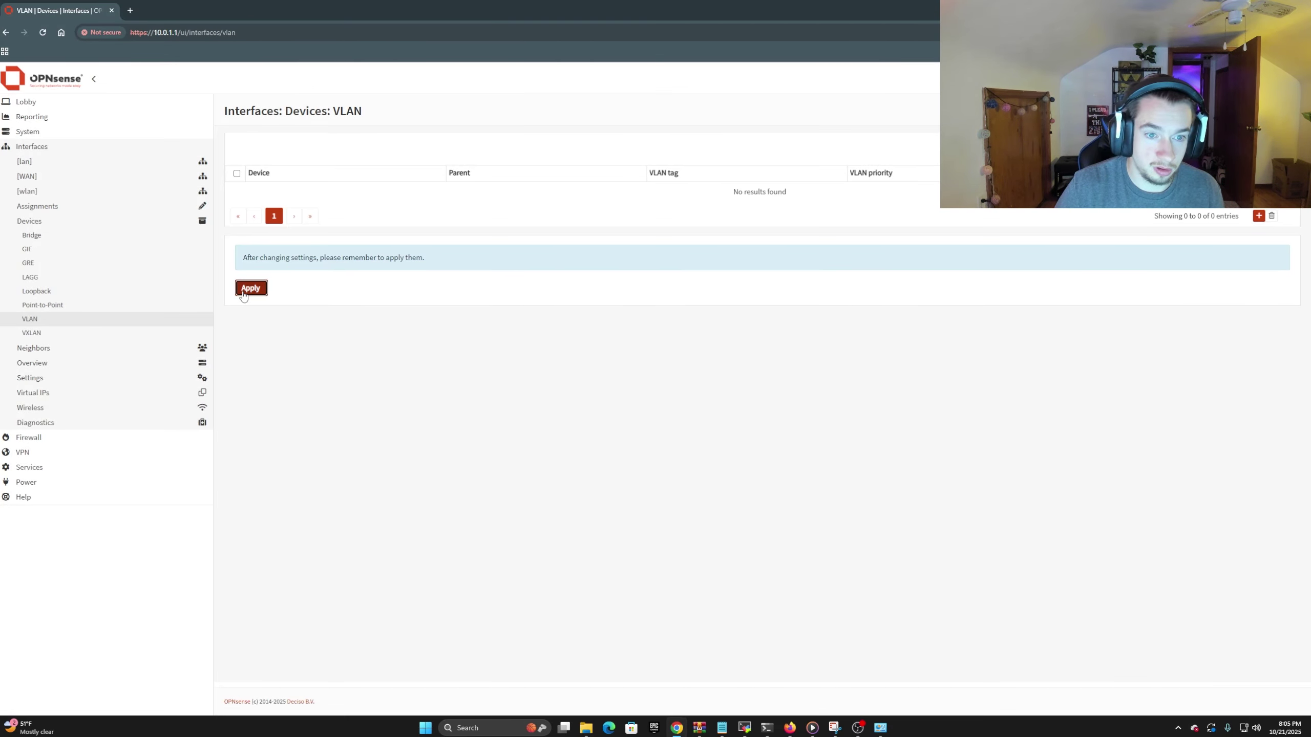
# Start a new VLAN with parent igb1 [lan], VLAN tag 10 and priority Best Effort (0, default)
pyautogui.click(1259, 216)
pyautogui.click(624, 159)
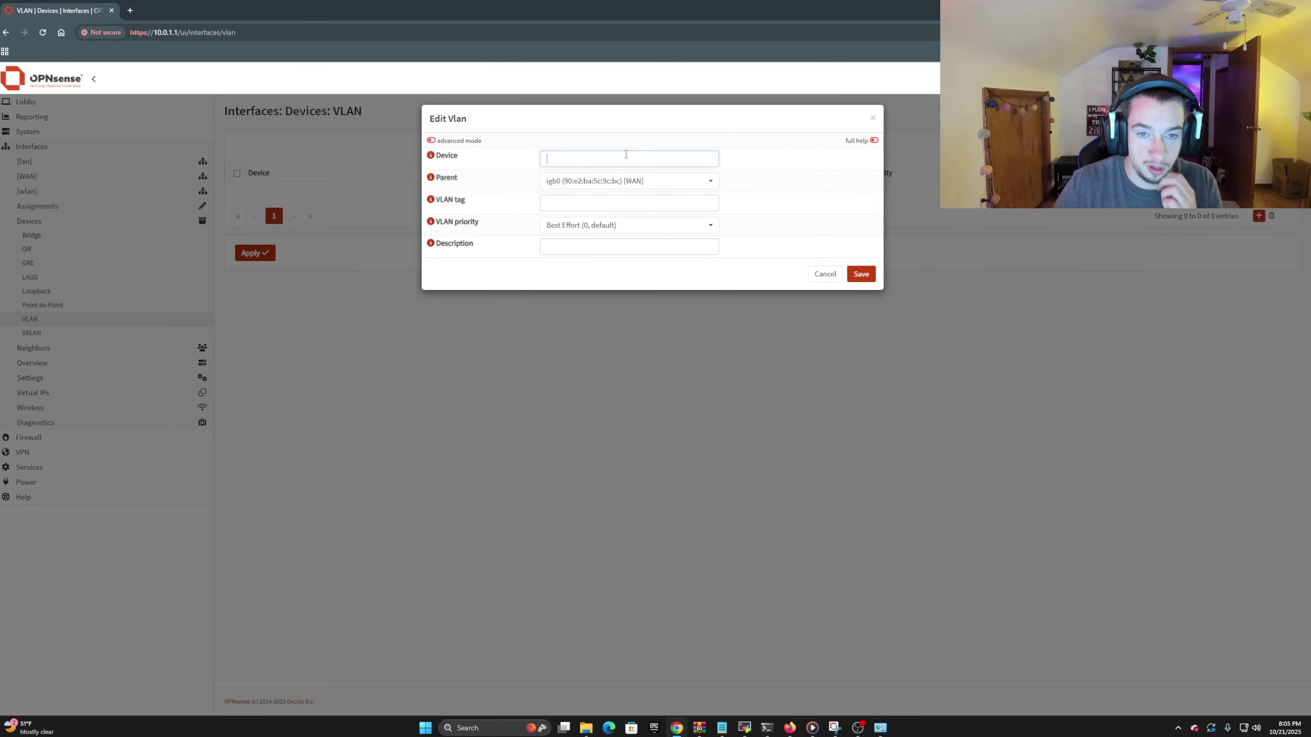
pyautogui.click(597, 182)
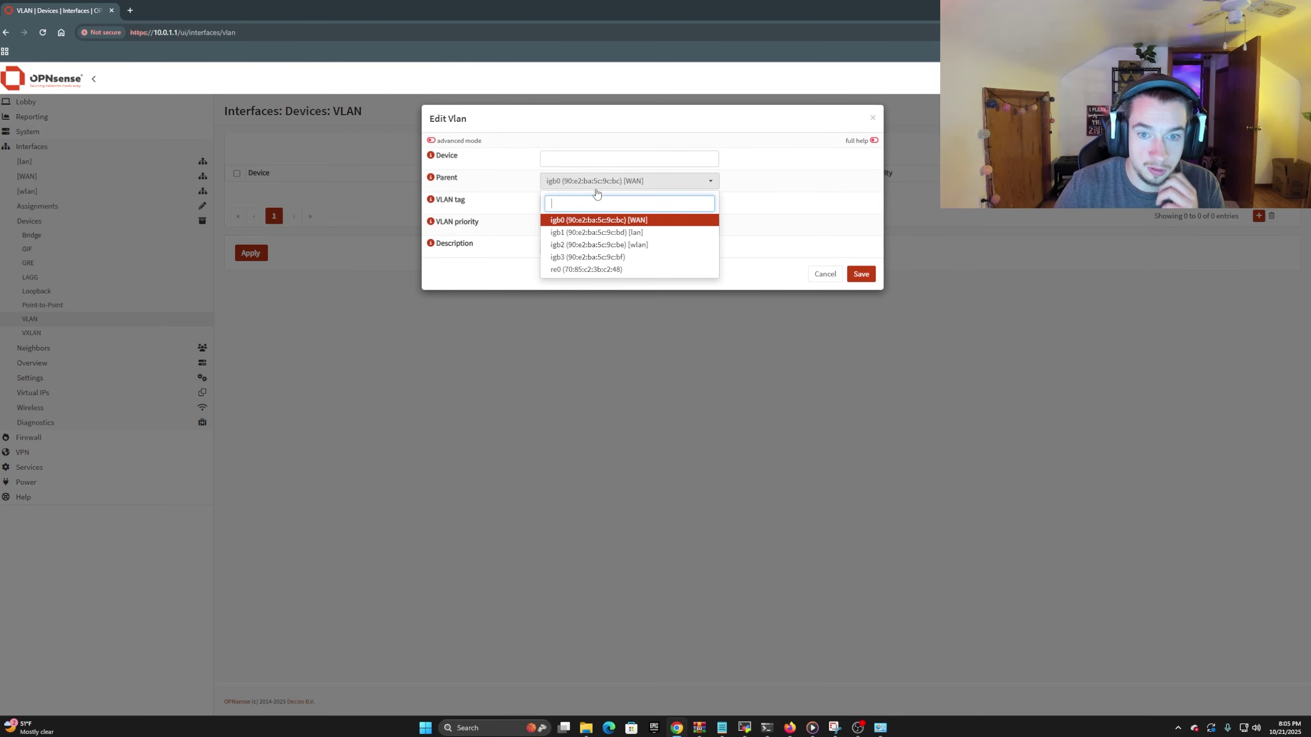
pyautogui.click(591, 233)
pyautogui.click(576, 205)
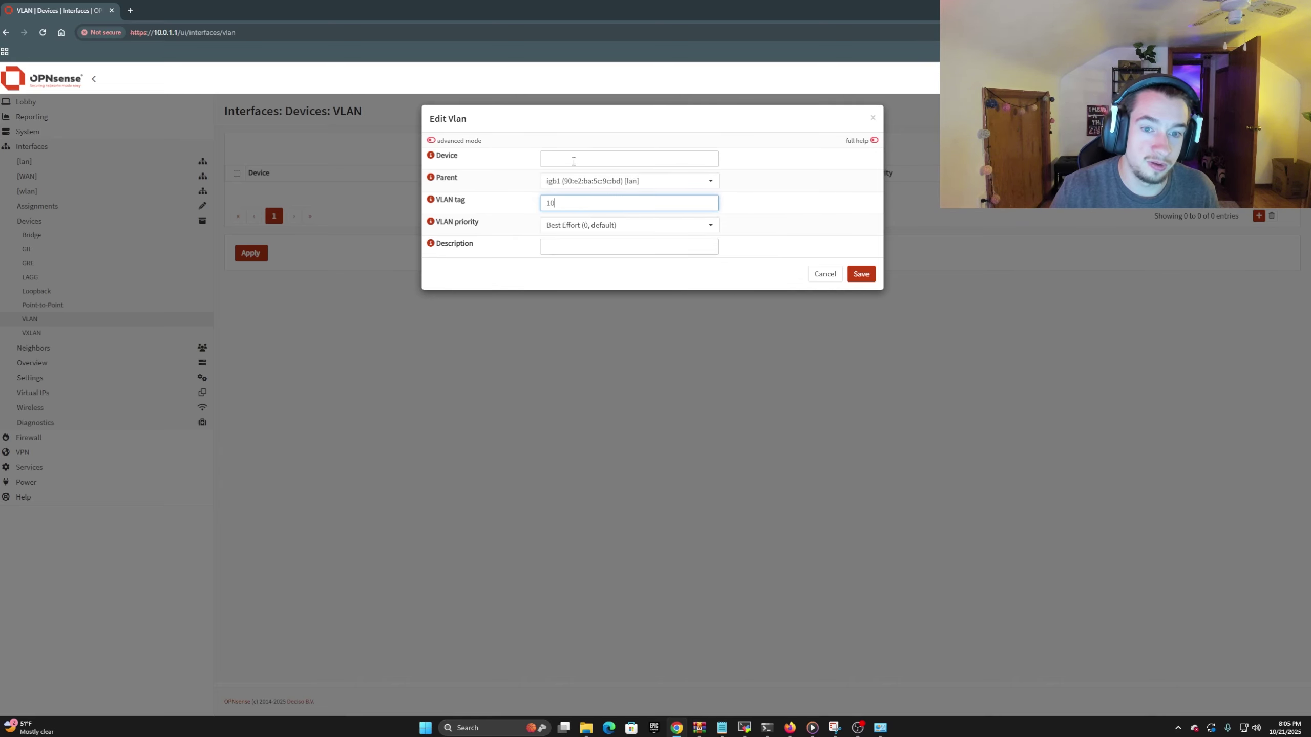
pyautogui.click(594, 226)
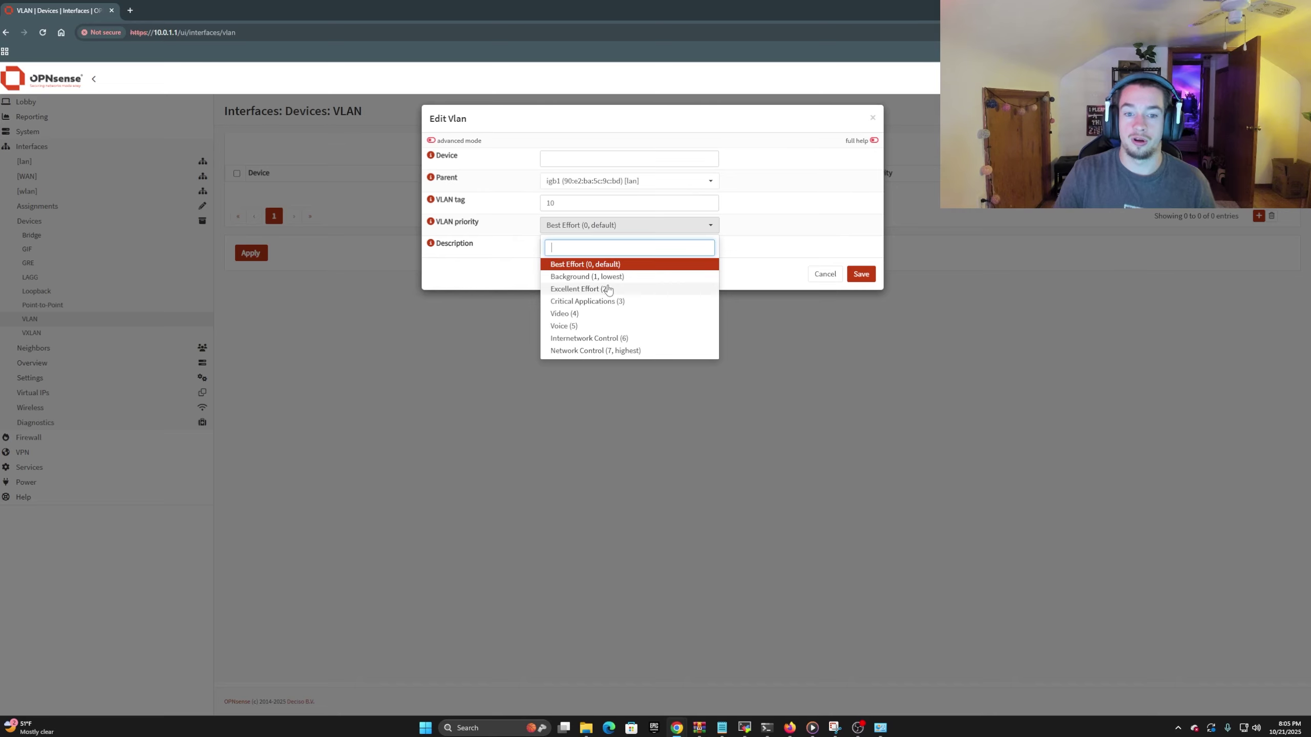
pyautogui.click(602, 263)
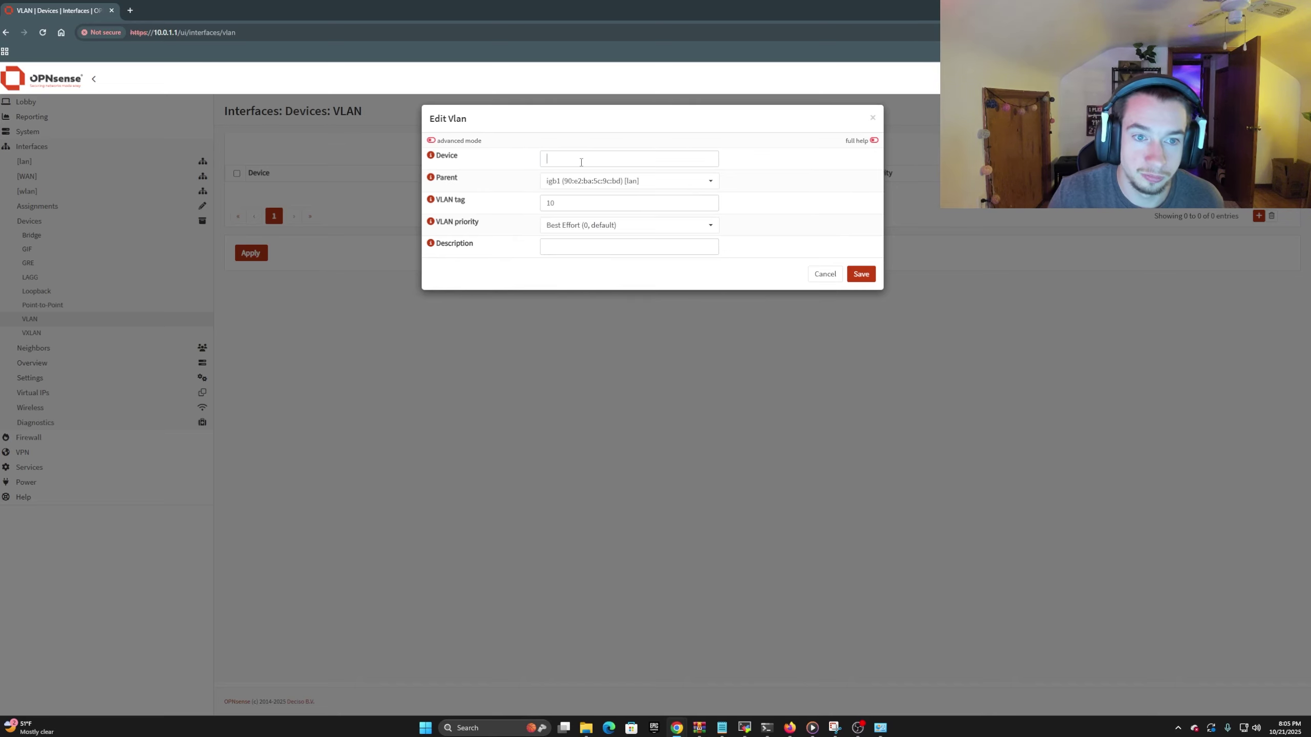
# Name the new VLAN device vlan0.10, leave its description empty, then save and apply it
pyautogui.click(581, 162)
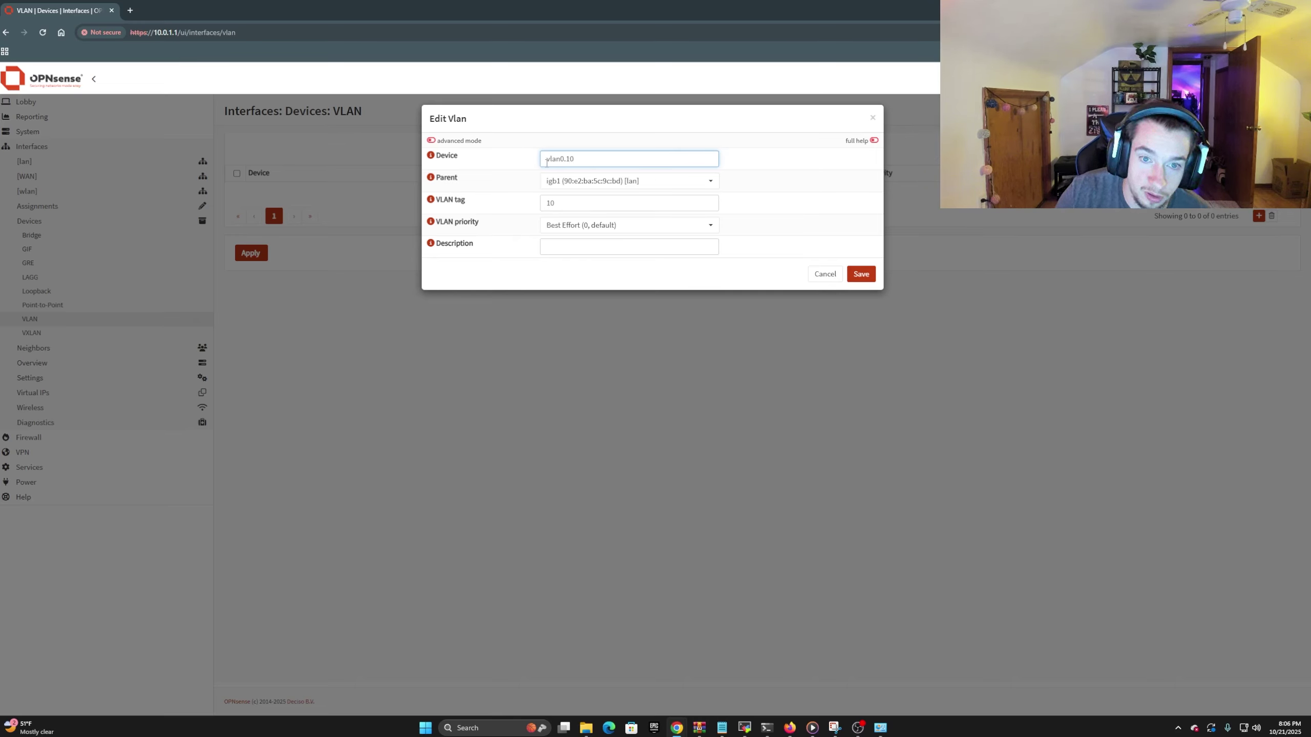
pyautogui.click(564, 248)
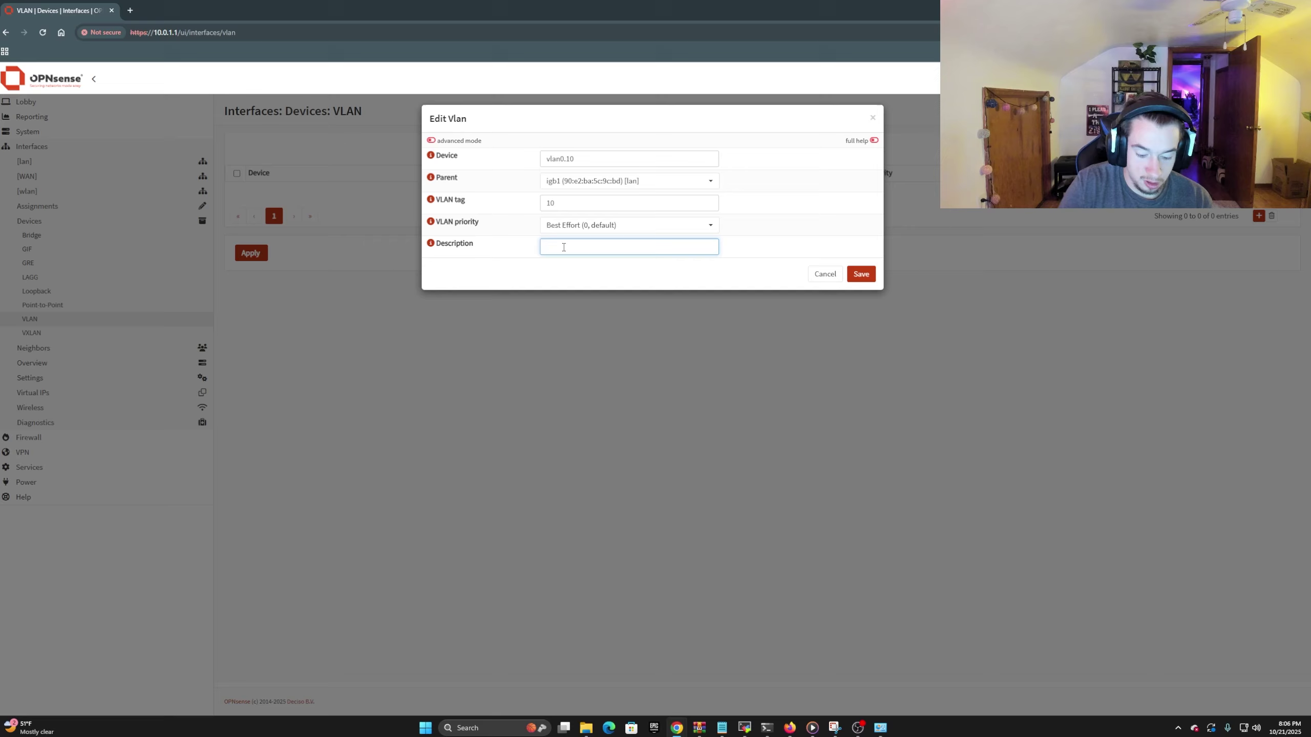
pyautogui.click(862, 274)
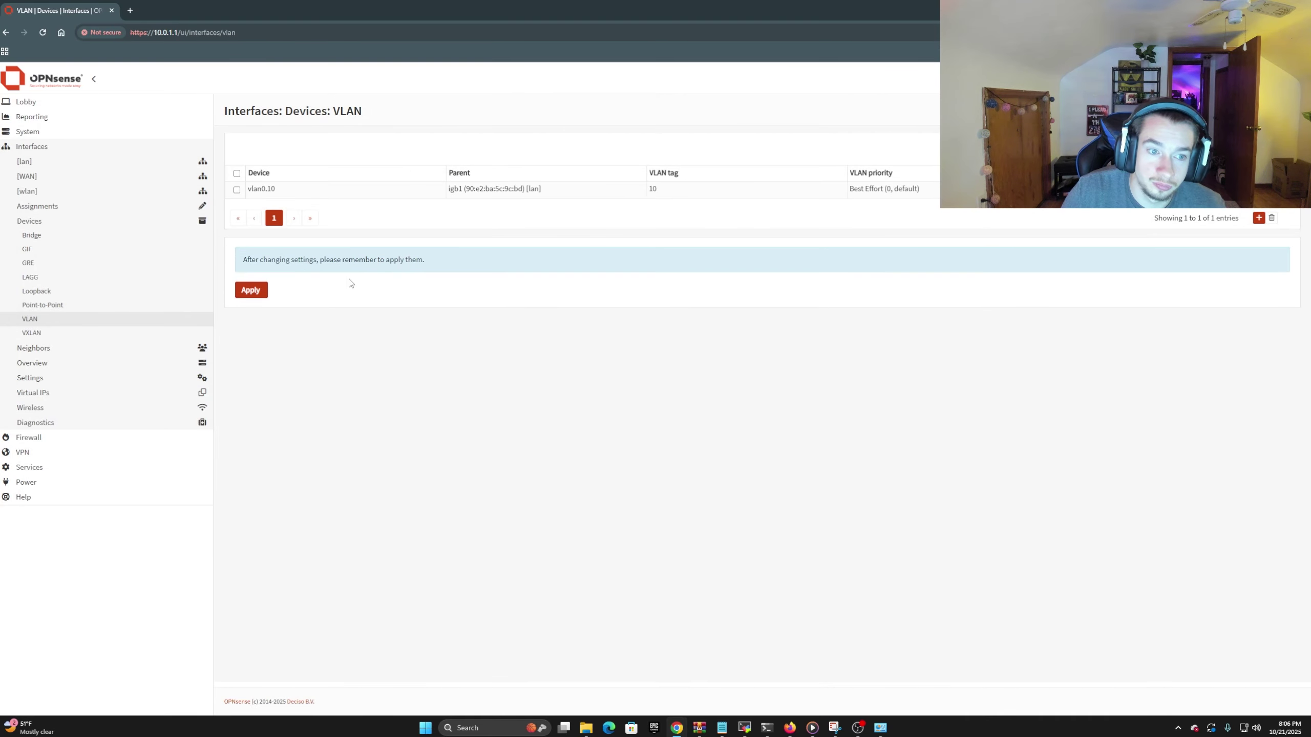
pyautogui.click(258, 295)
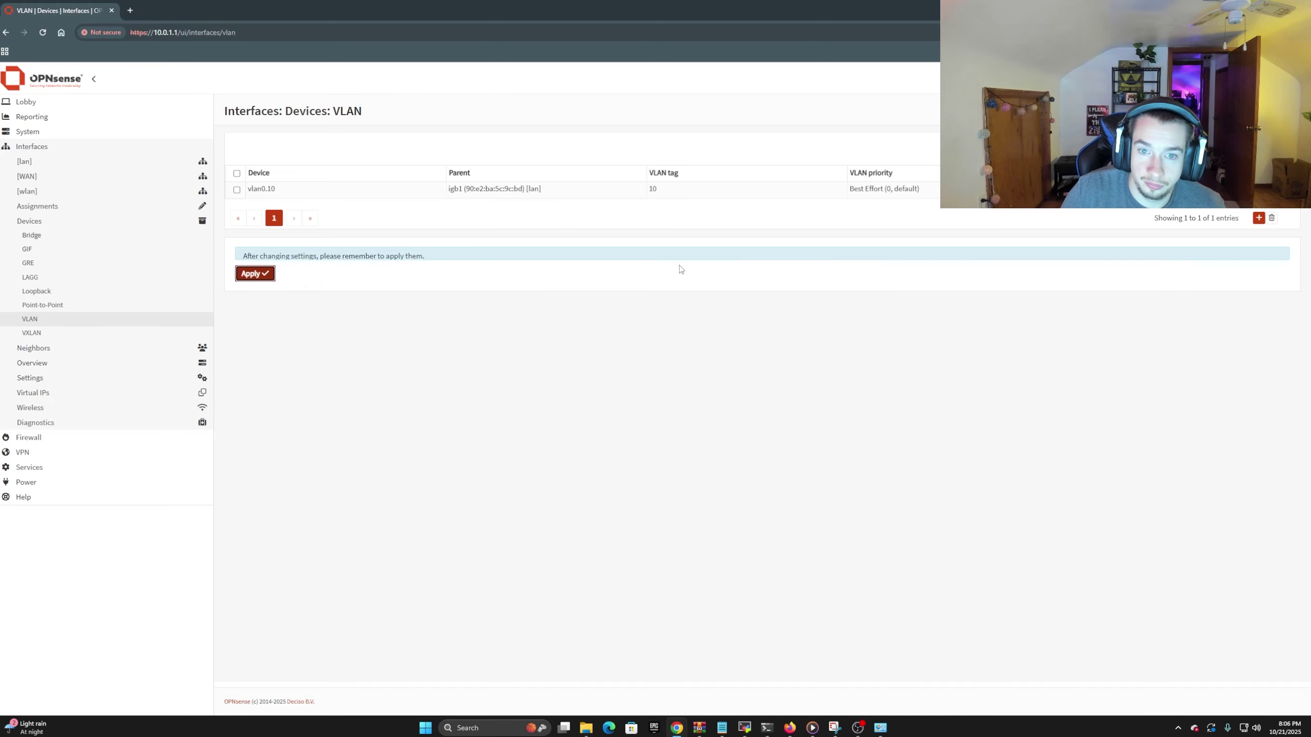
# Start a second VLAN device named vlan0.20 with parent igb1 [lan]
pyautogui.click(1259, 217)
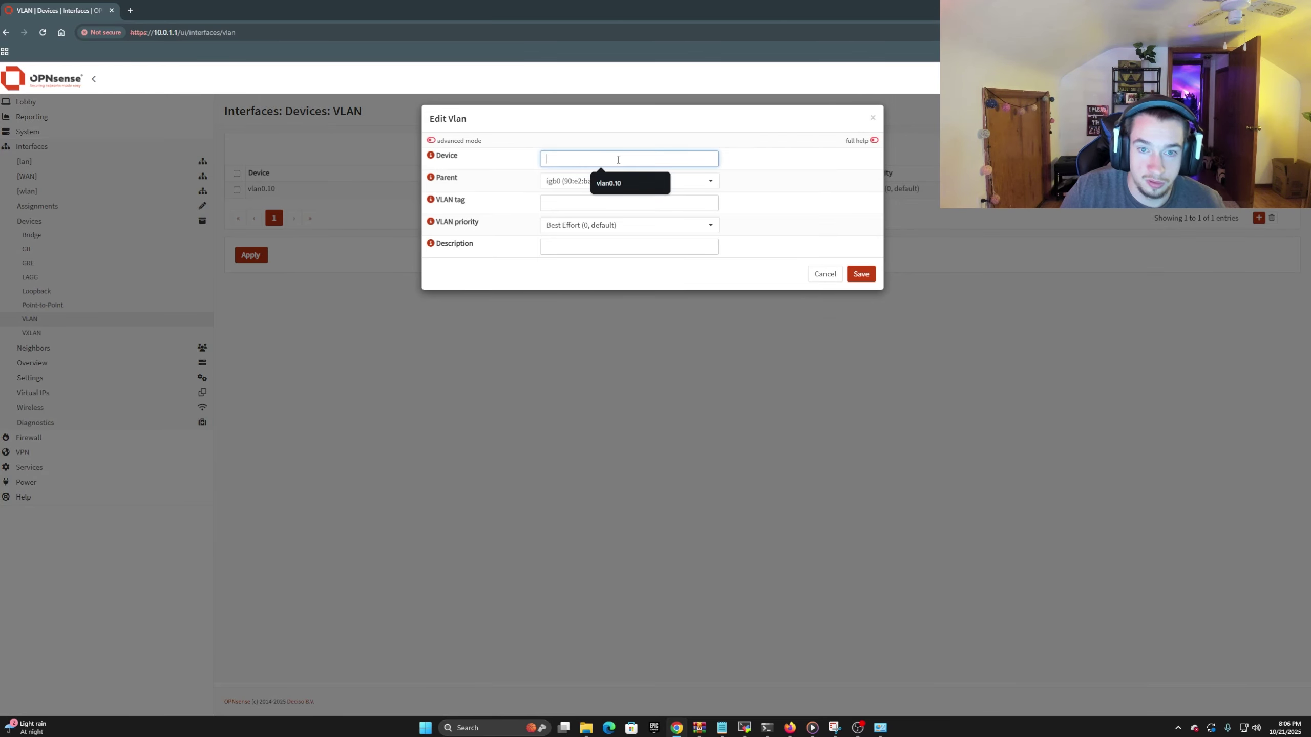
pyautogui.click(567, 180)
pyautogui.click(568, 233)
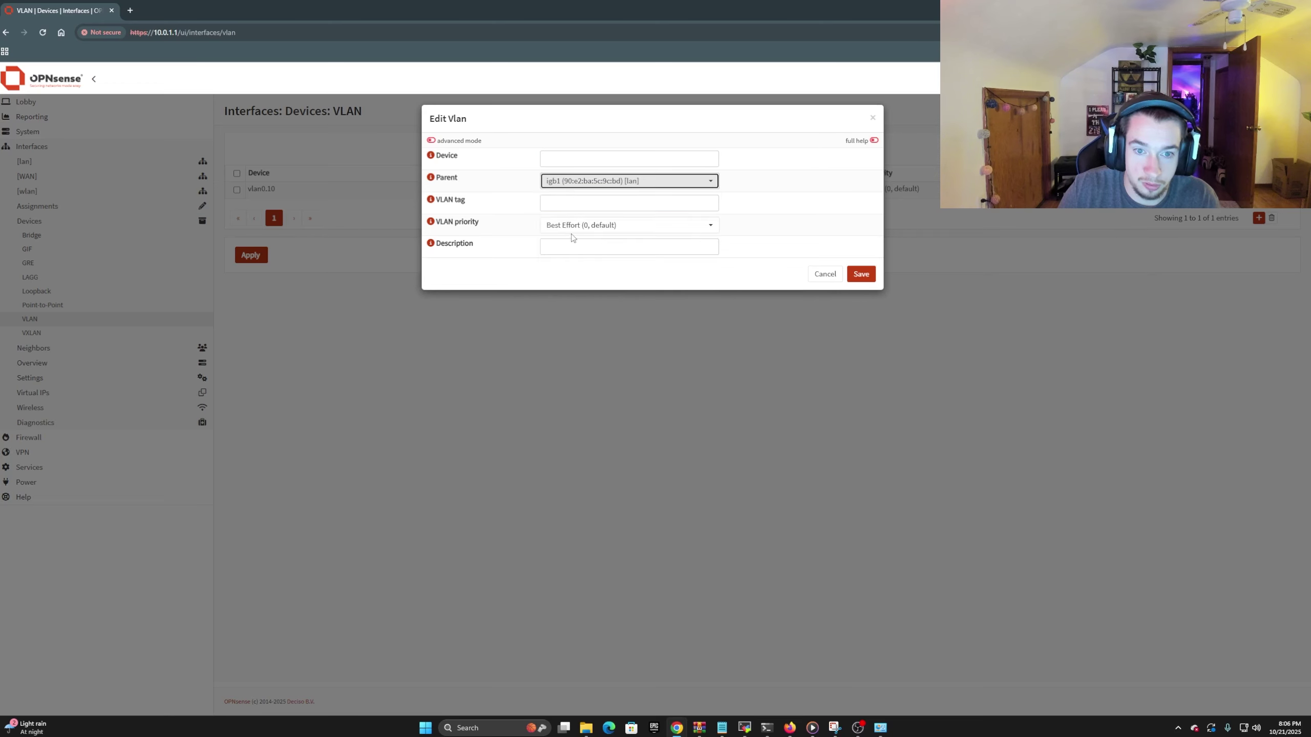
pyautogui.click(572, 163)
pyautogui.write('vlan')
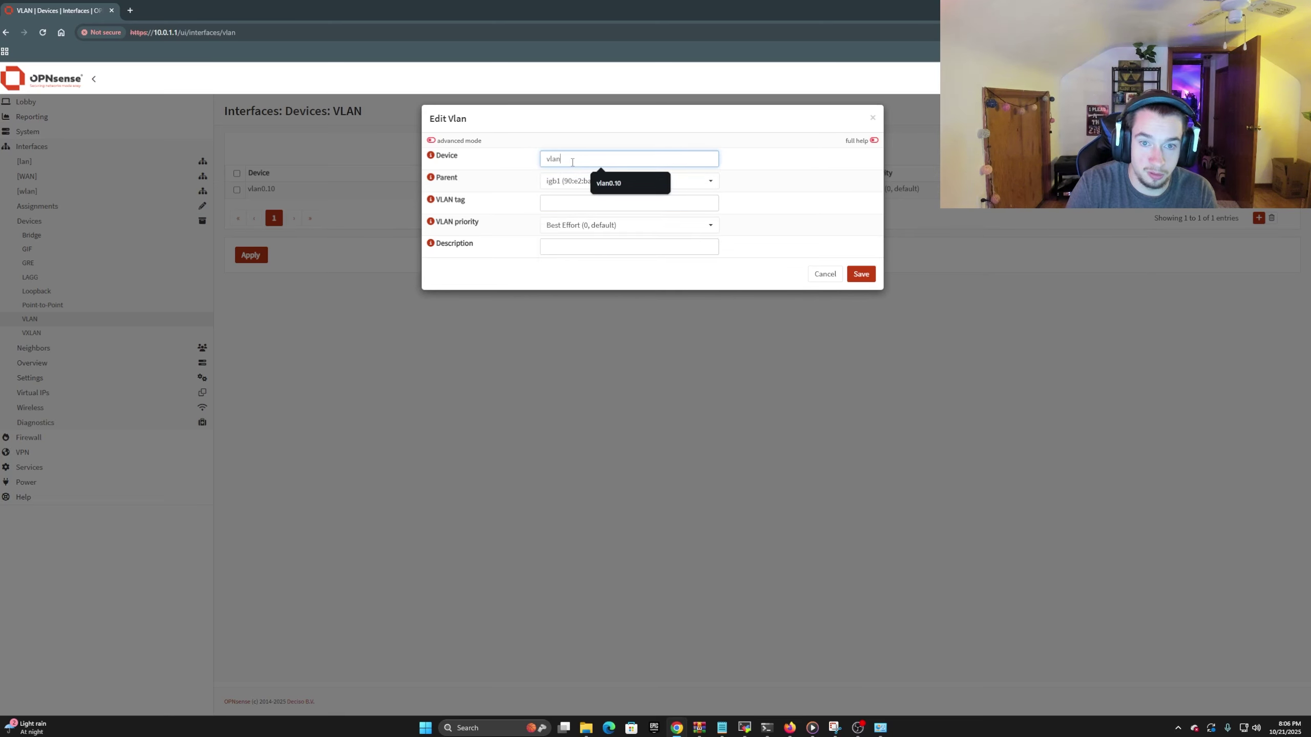
pyautogui.write('0.26')
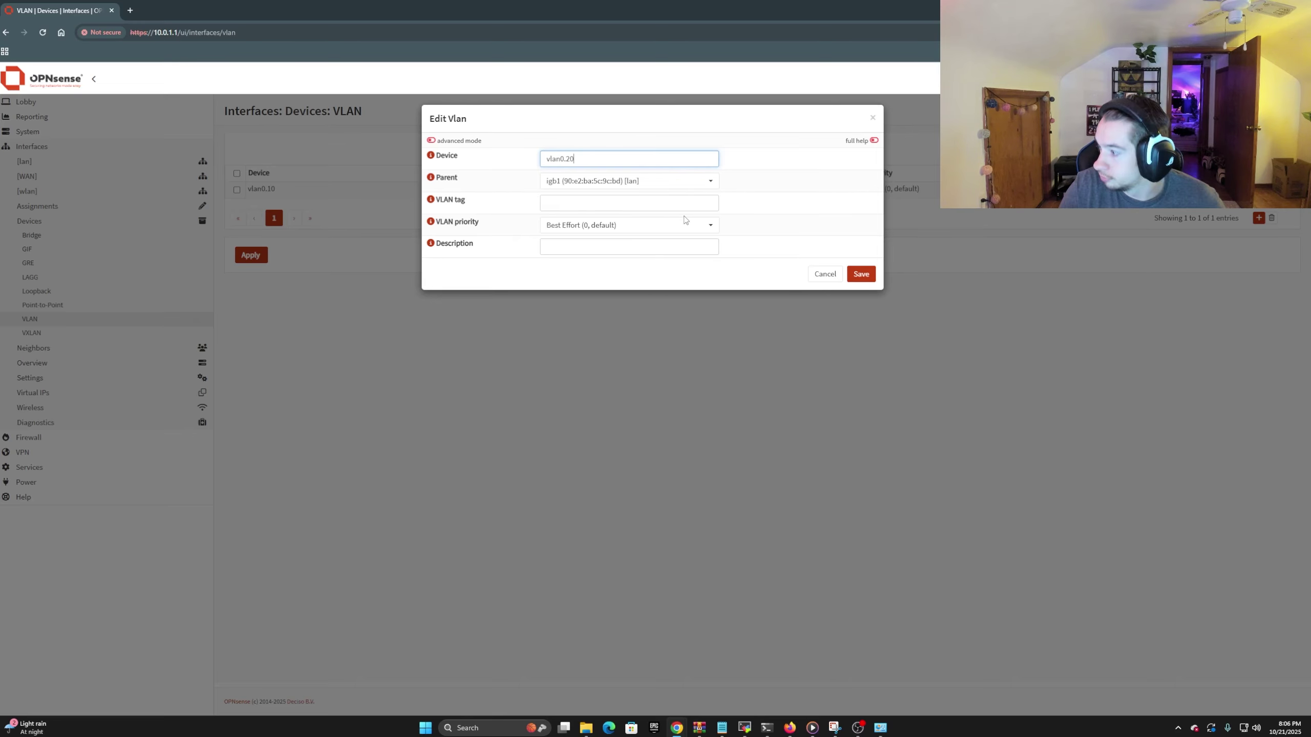
# Give the vlan0.20 device VLAN tag 20, then save and apply it
pyautogui.click(870, 270)
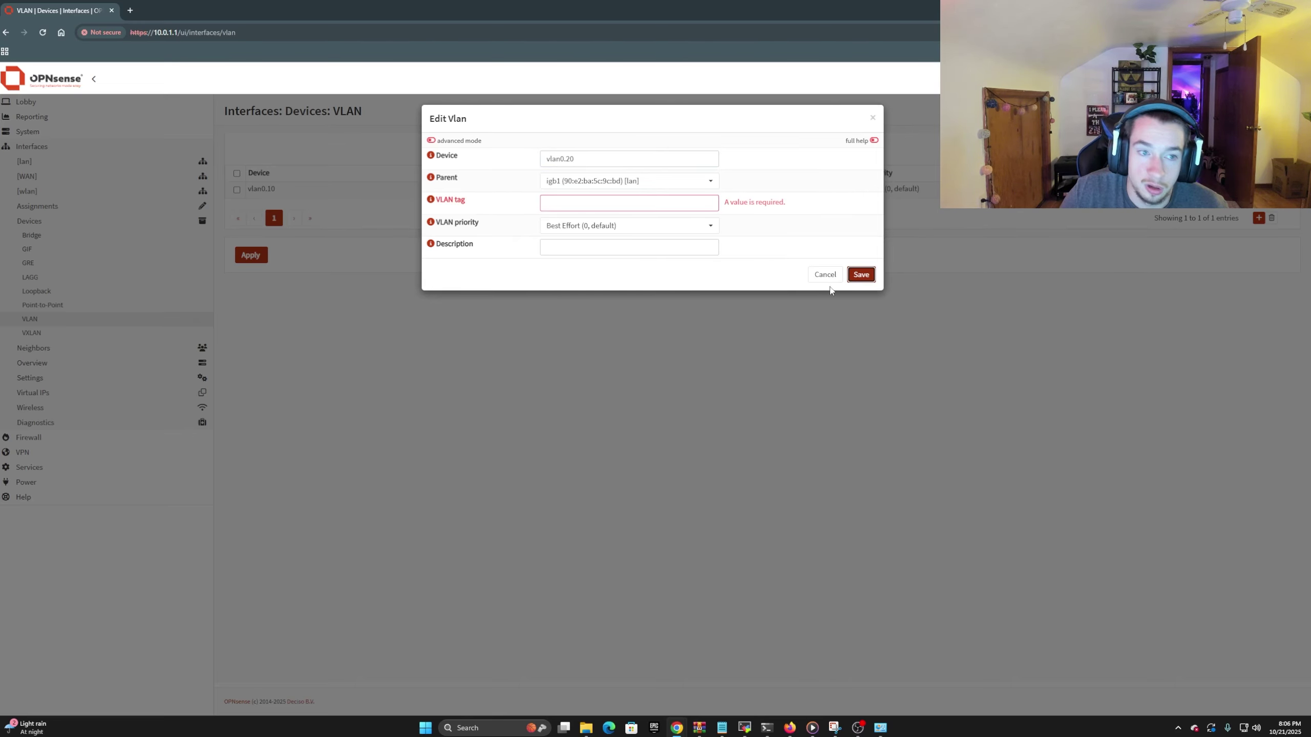
pyautogui.click(569, 206)
pyautogui.write('20')
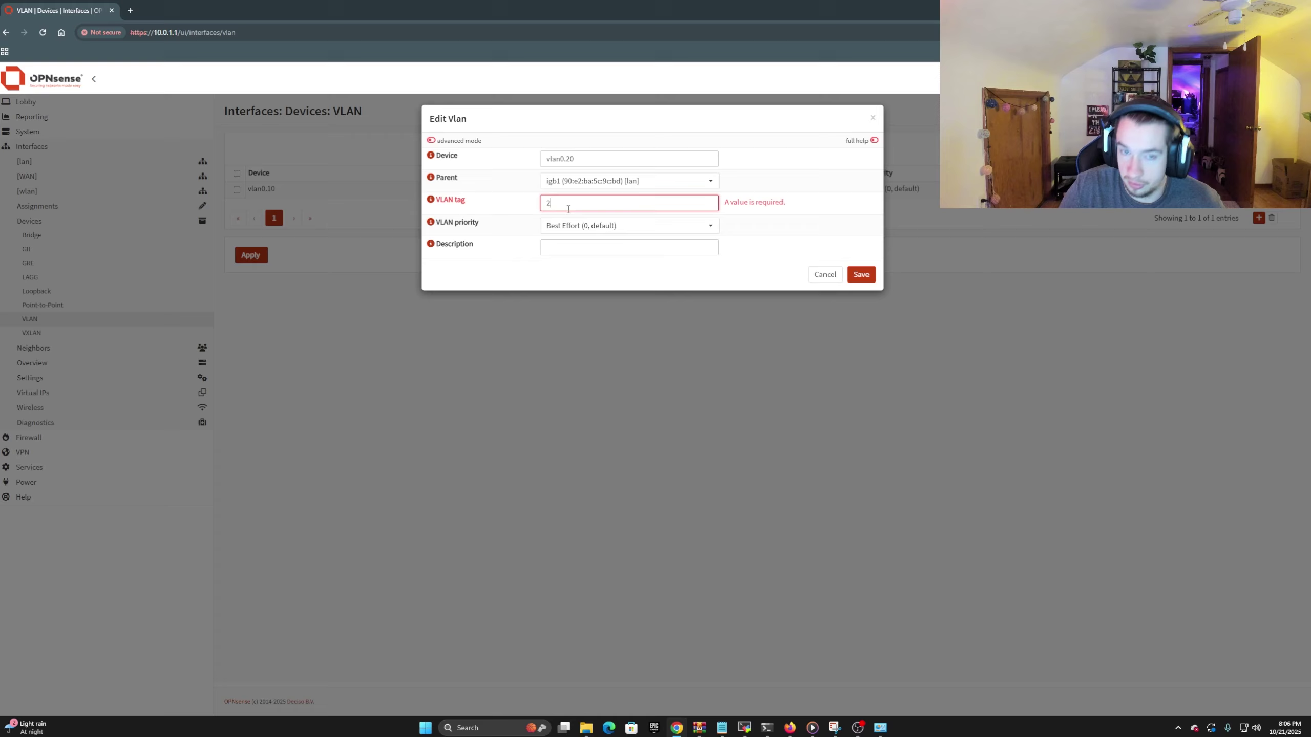
pyautogui.click(858, 277)
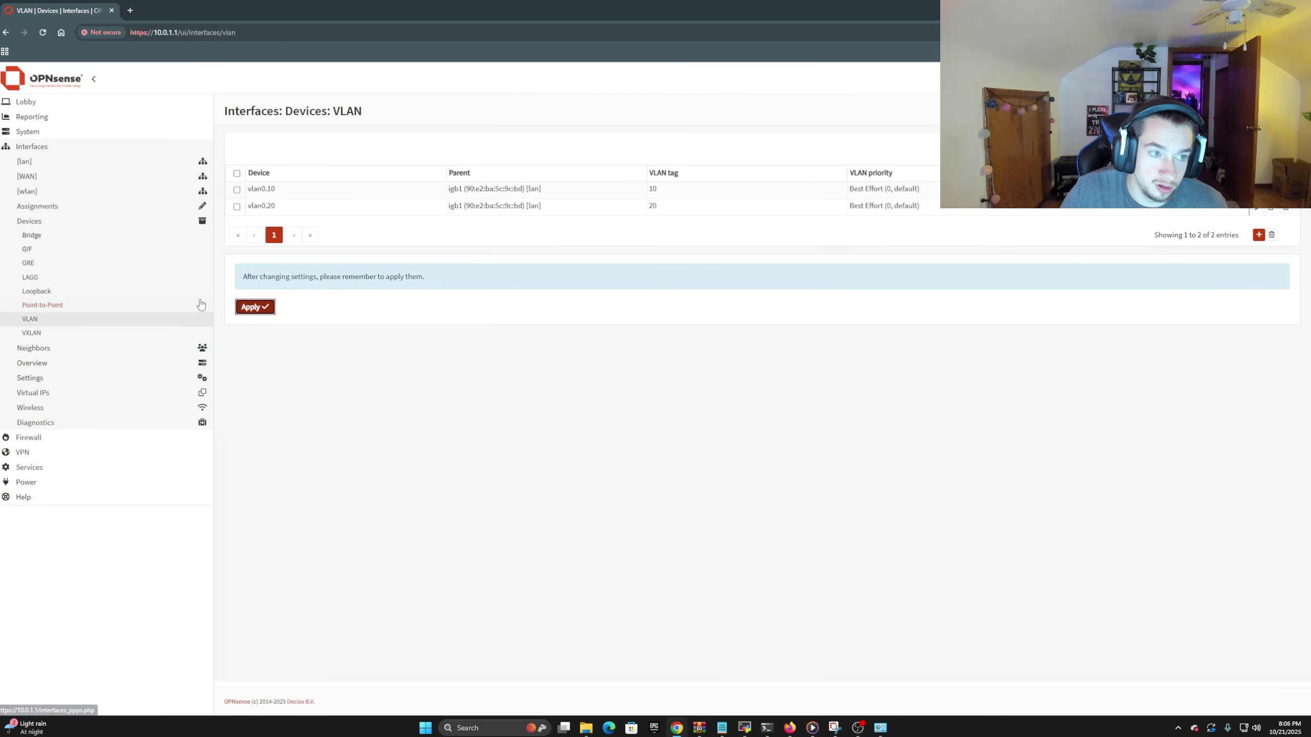
pyautogui.click(264, 307)
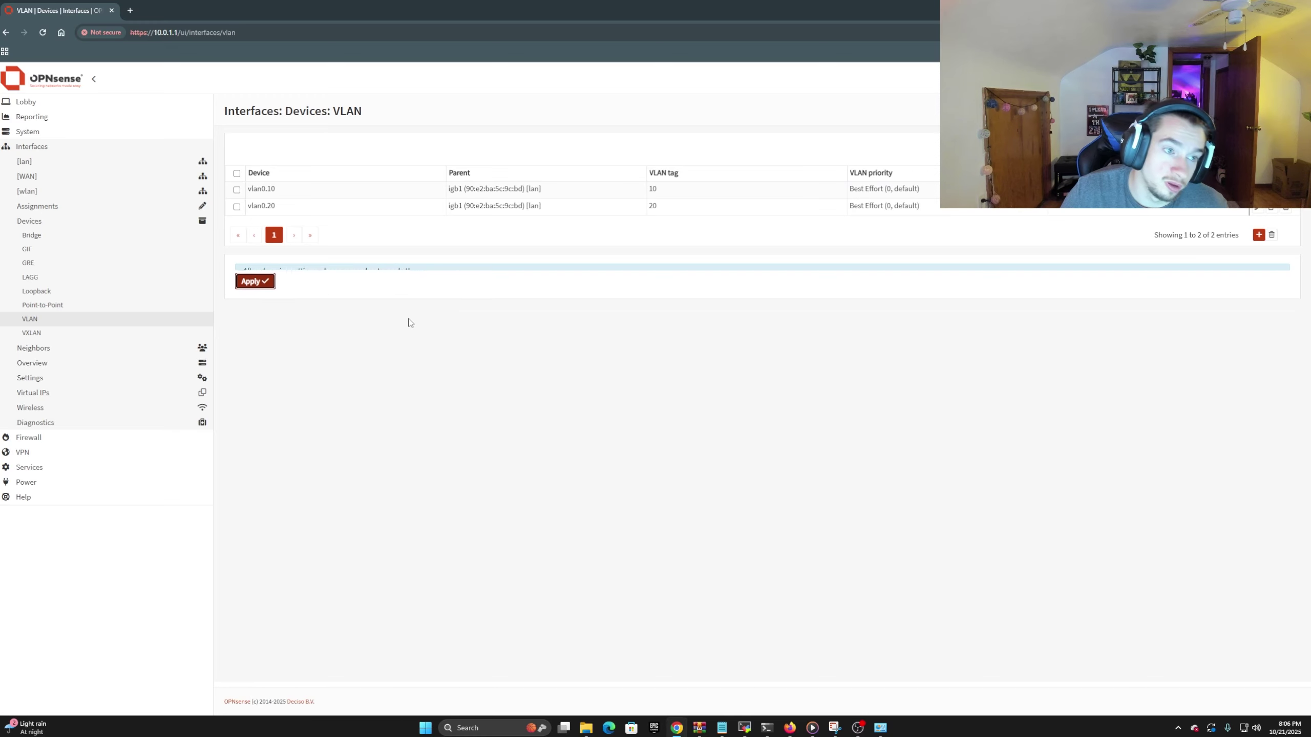
# Show the interface assignments and add vlan0.10 (parent igb1, tag 10) as a new interface without a description
pyautogui.click(57, 147)
pyautogui.click(56, 149)
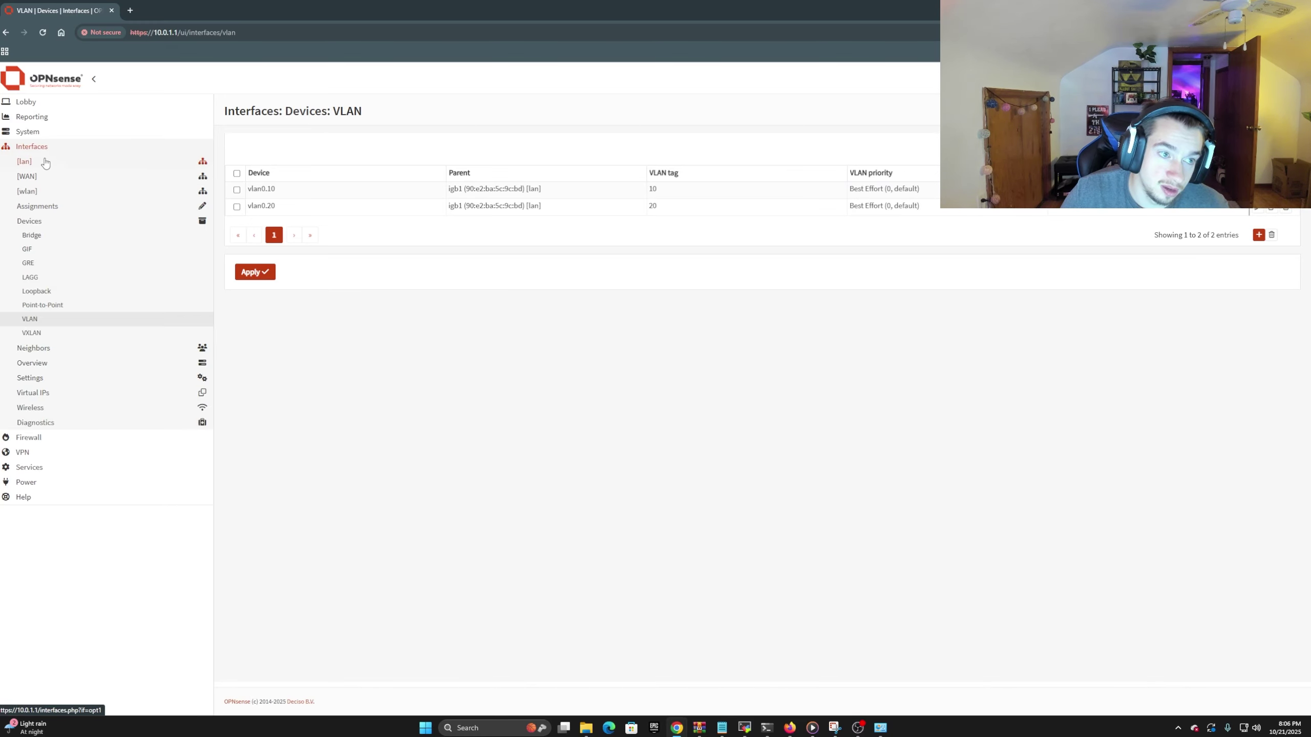
pyautogui.click(37, 206)
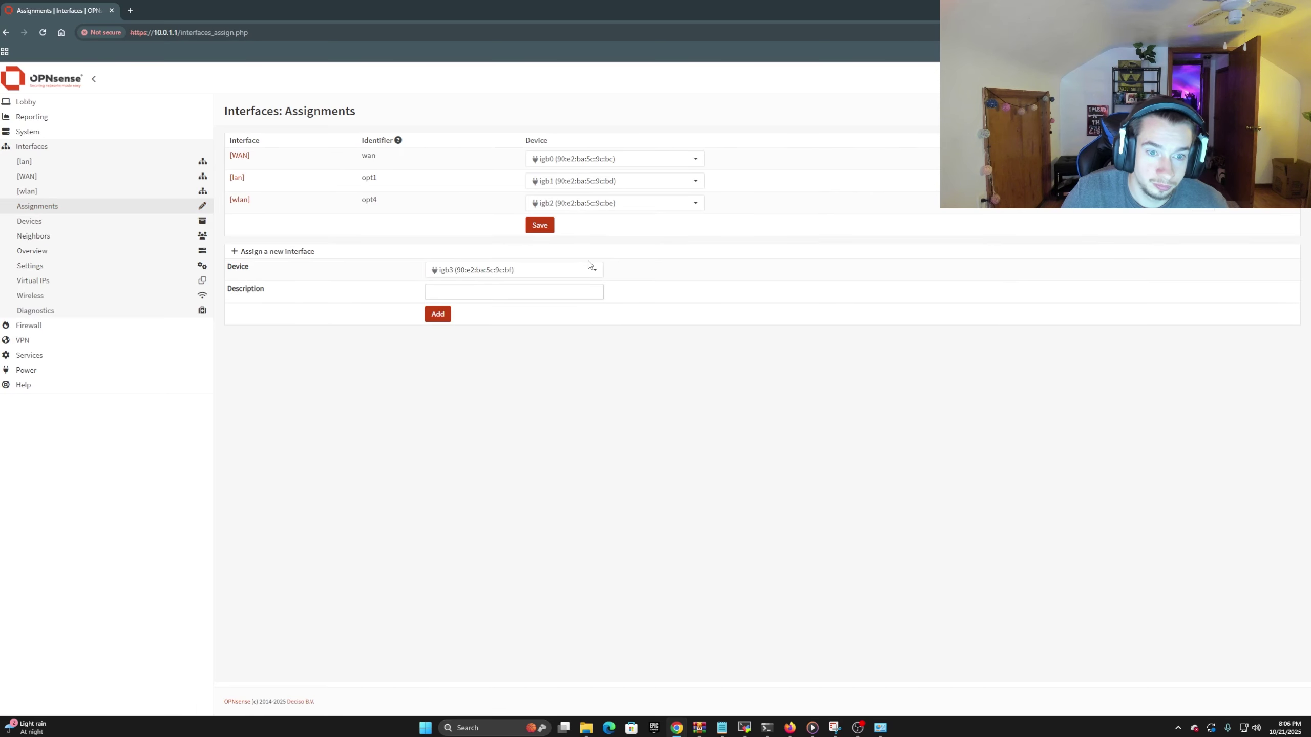
pyautogui.click(504, 274)
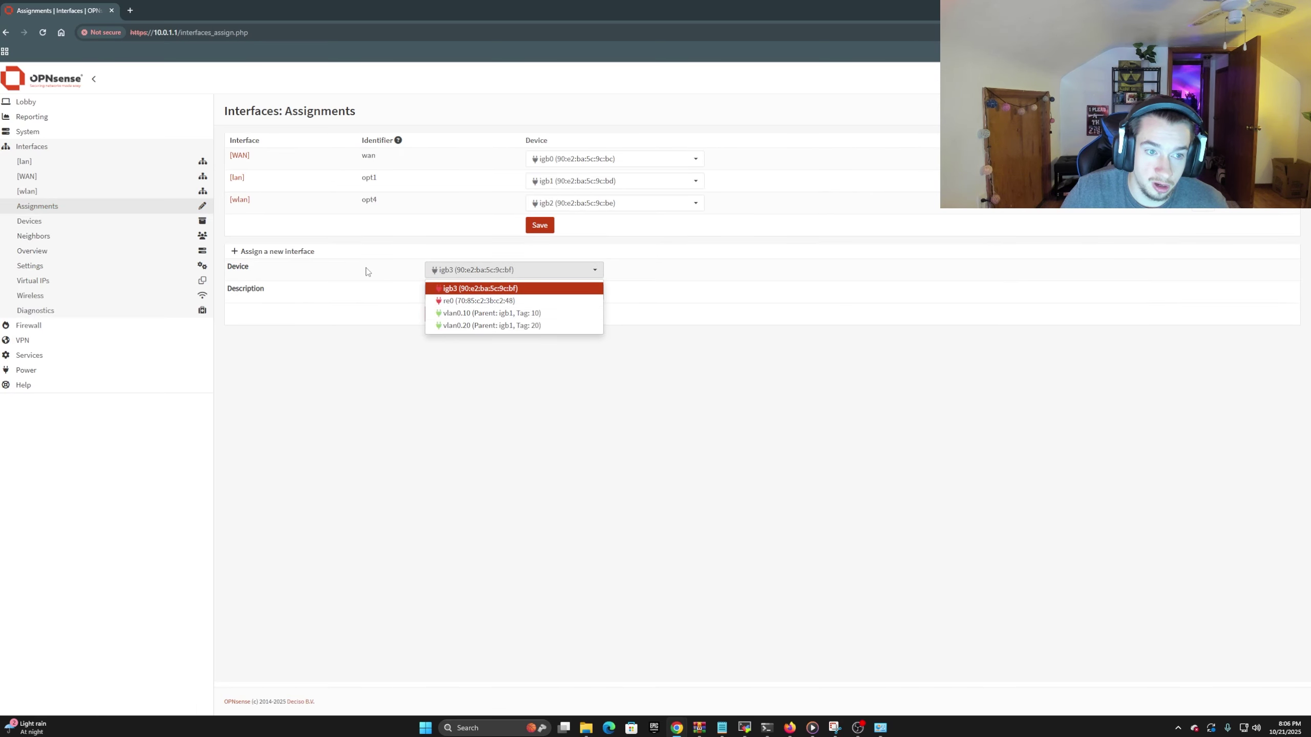
pyautogui.click(504, 314)
pyautogui.click(440, 316)
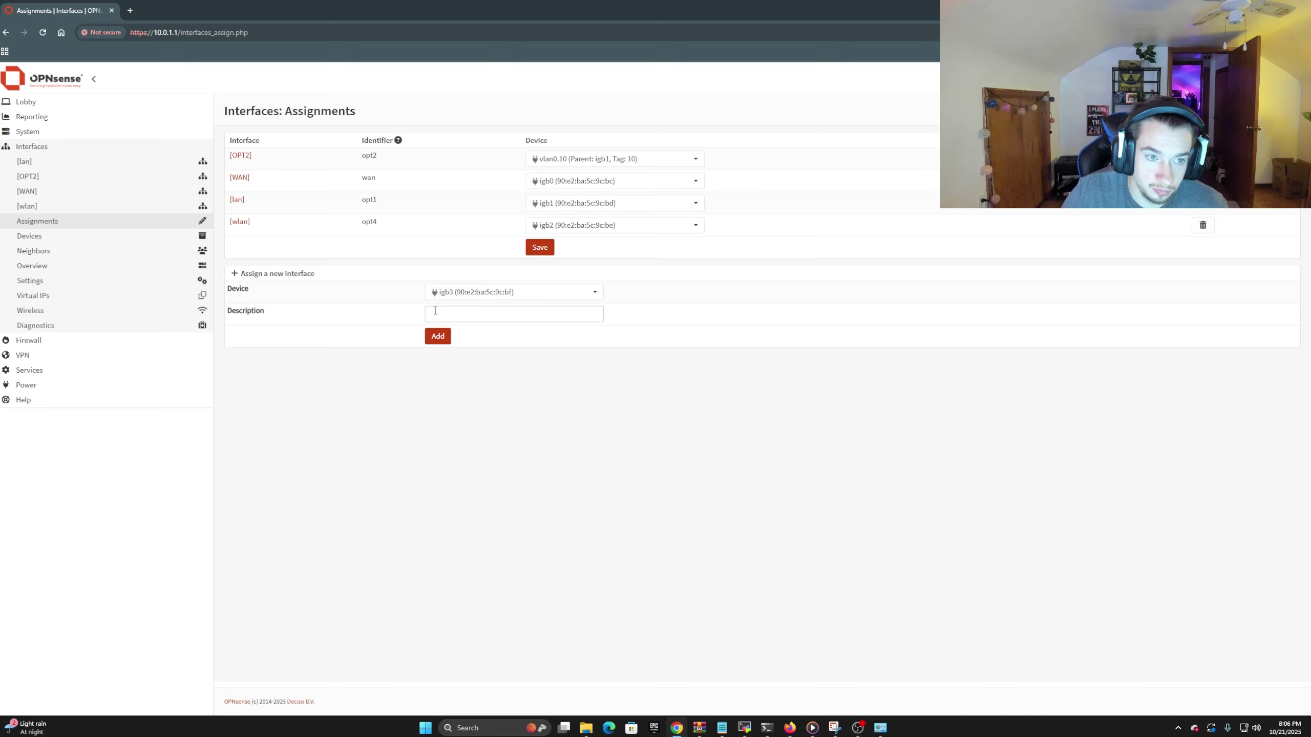
# Assign vlan0.20 (parent igb1, tag 20) as another new interface without a description
pyautogui.click(458, 298)
pyautogui.click(467, 336)
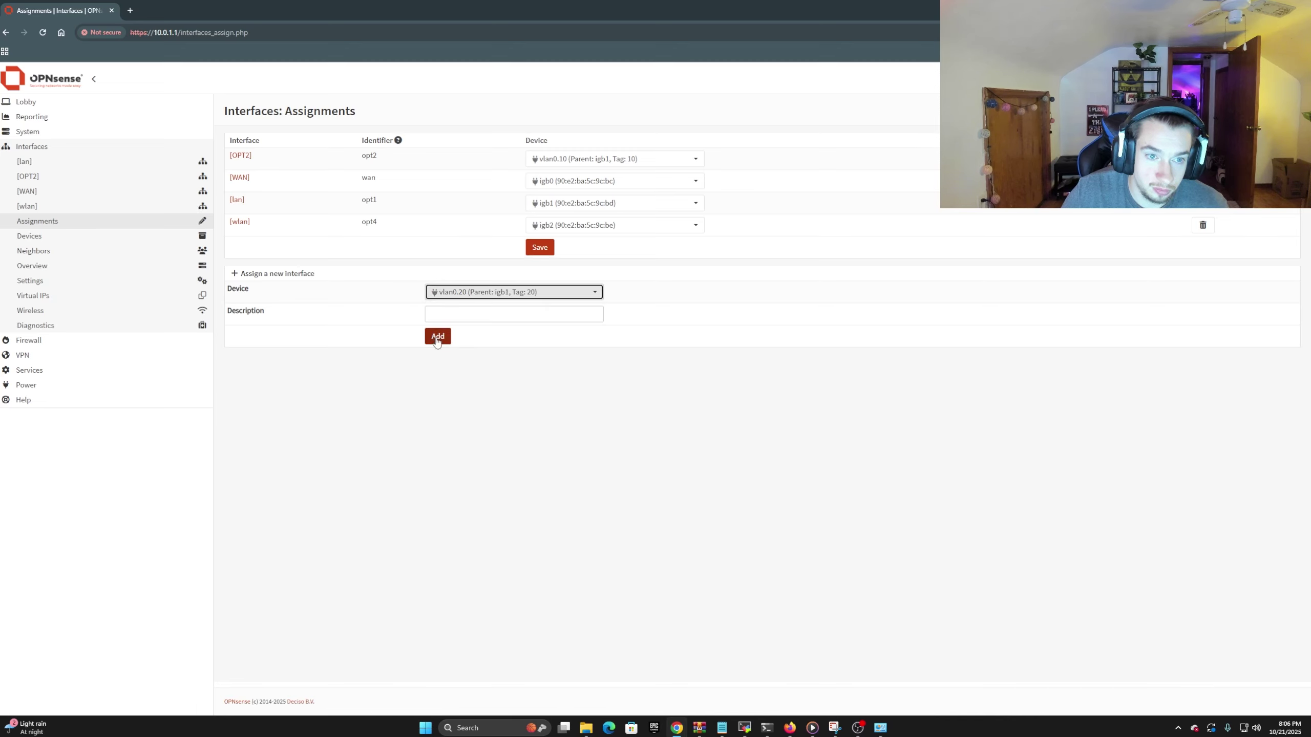
pyautogui.click(435, 339)
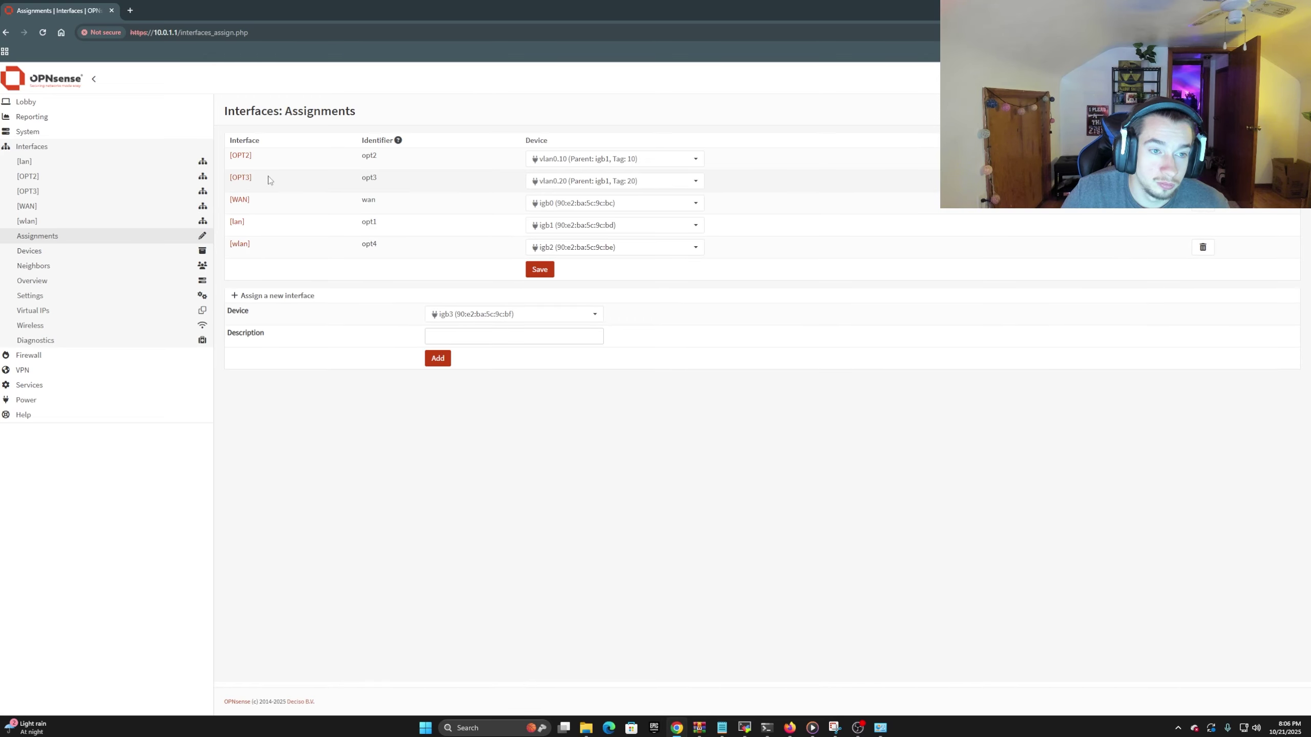
# Open the OPT2 interface settings, set its description to vlan10 and enable the interface
pyautogui.click(249, 161)
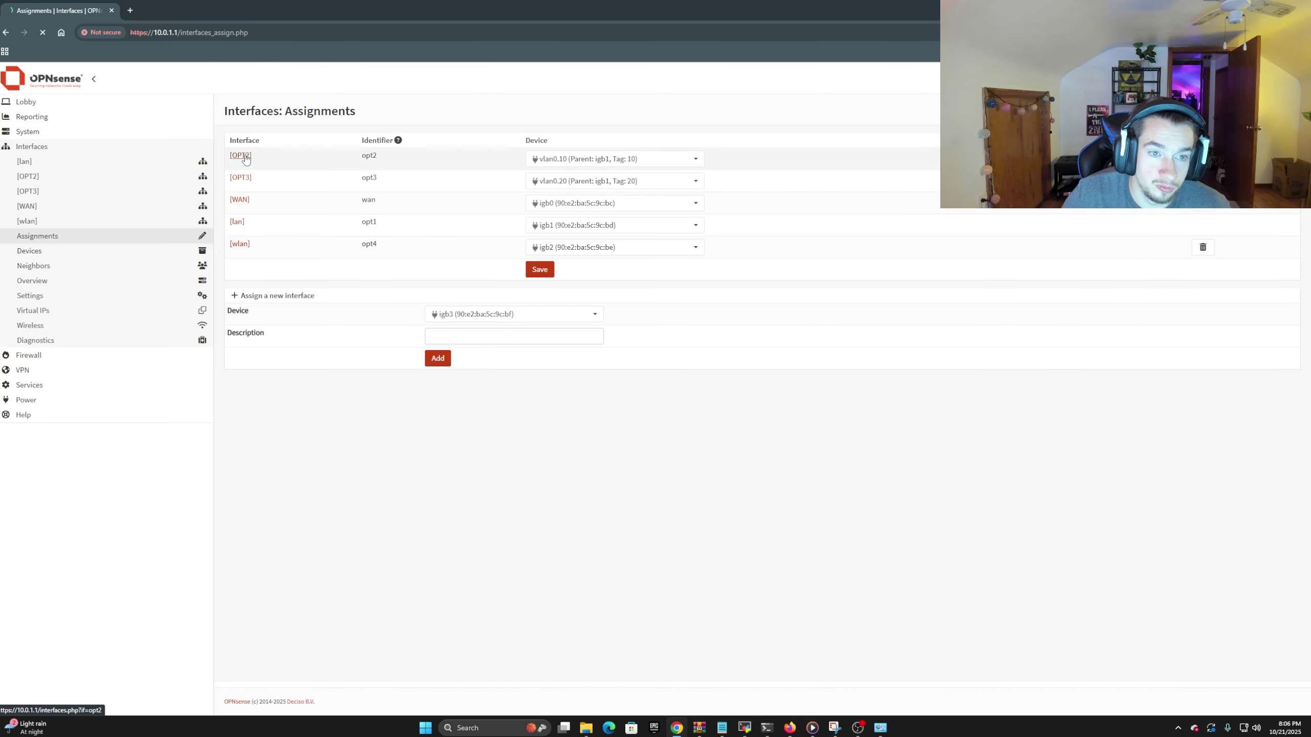
pyautogui.moveTo(511, 250); pyautogui.dragTo(405, 257)
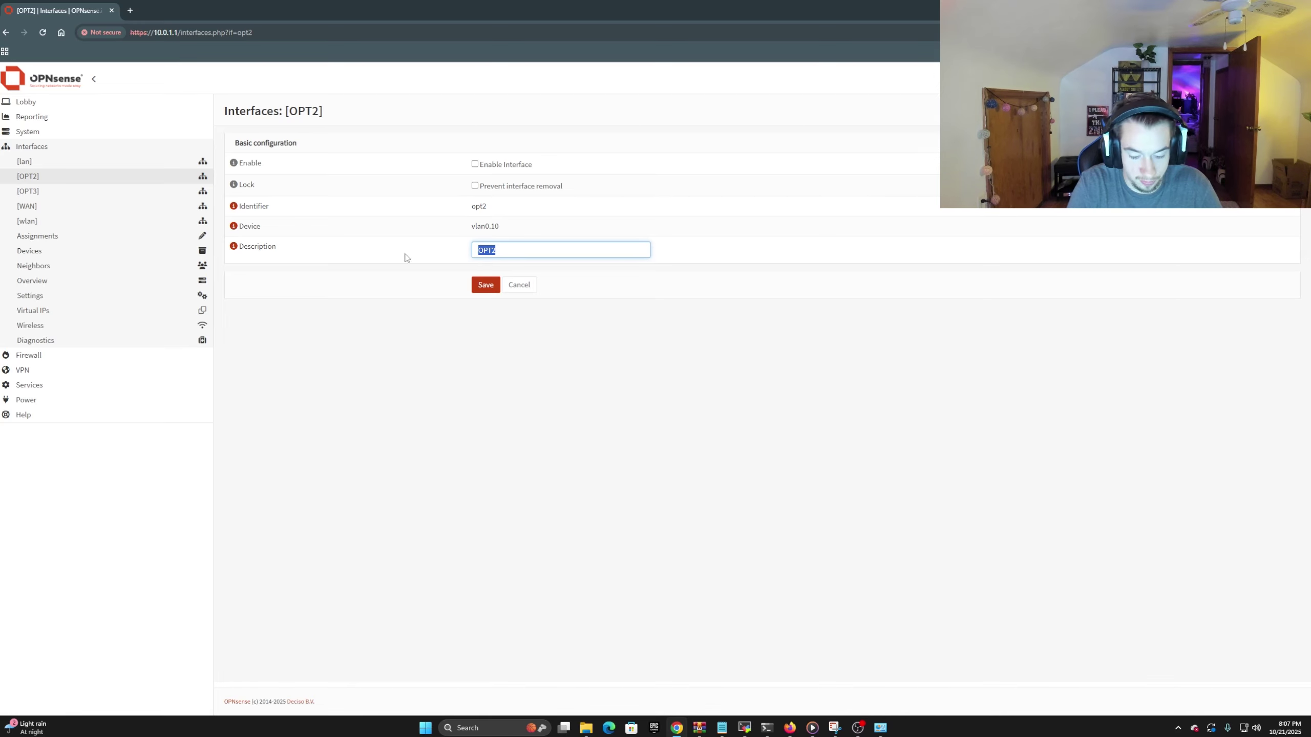
pyautogui.write('vl')
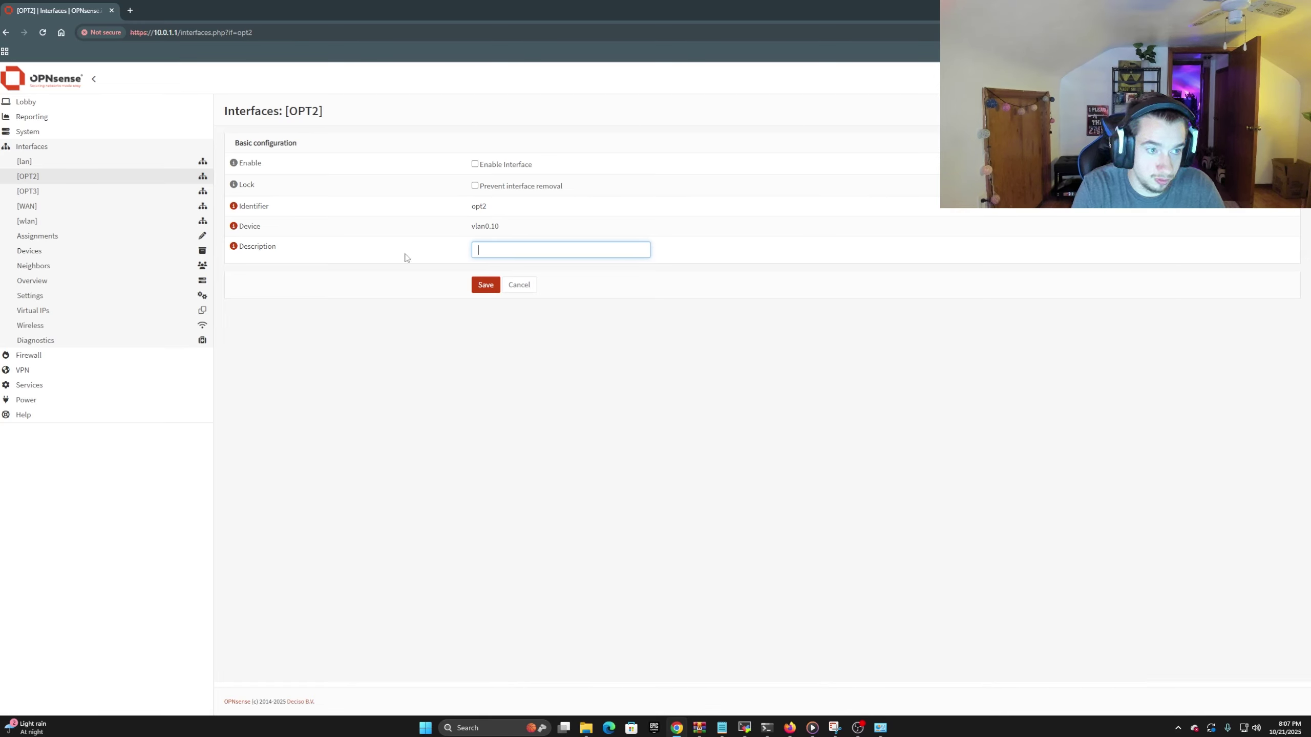
pyautogui.write('vlan10')
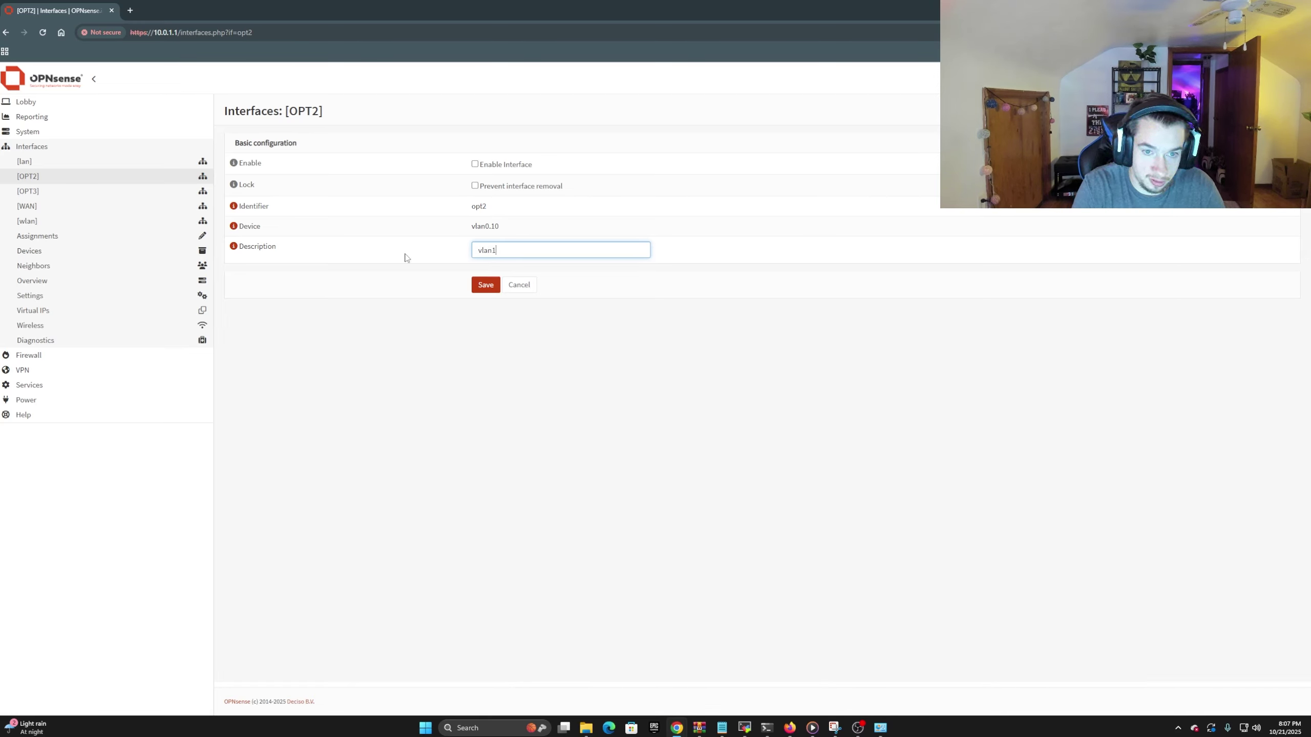
pyautogui.click(474, 165)
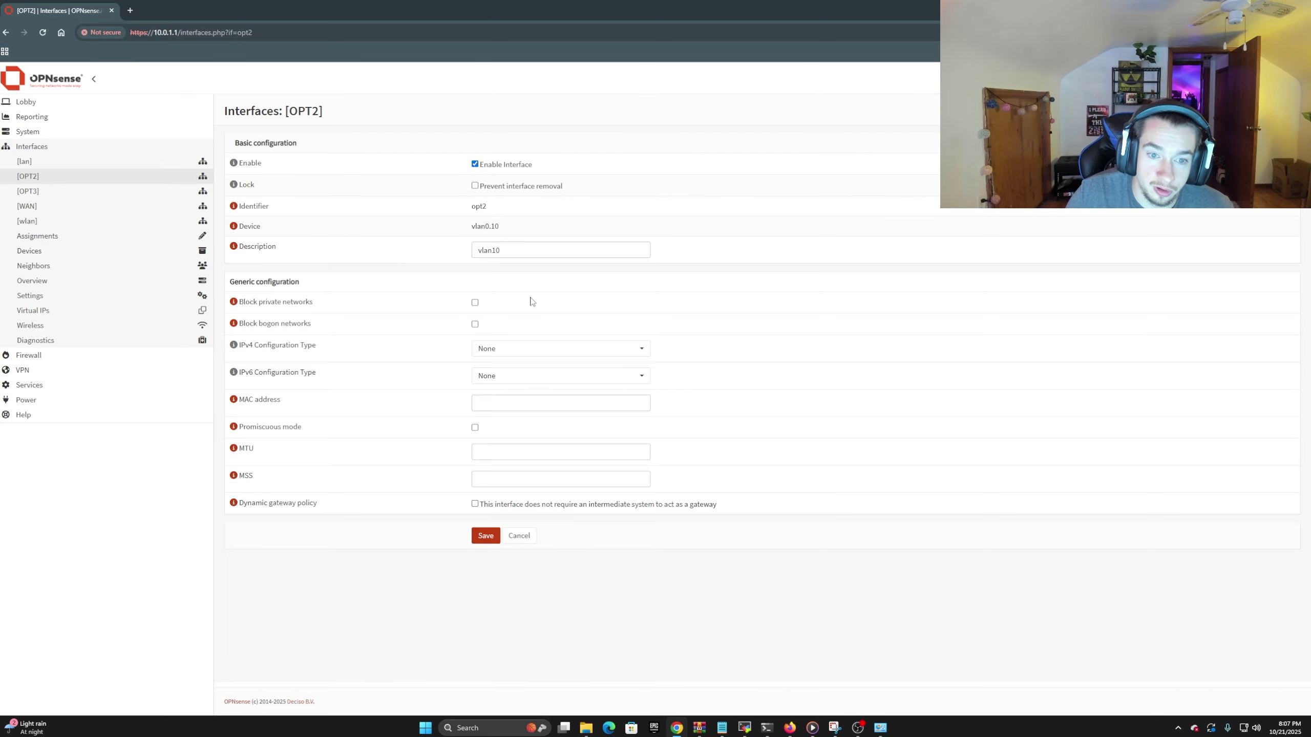
# Give the vlan10 interface the static IPv4 address 10.0.2.2 with prefix length 30 and save it
pyautogui.click(496, 358)
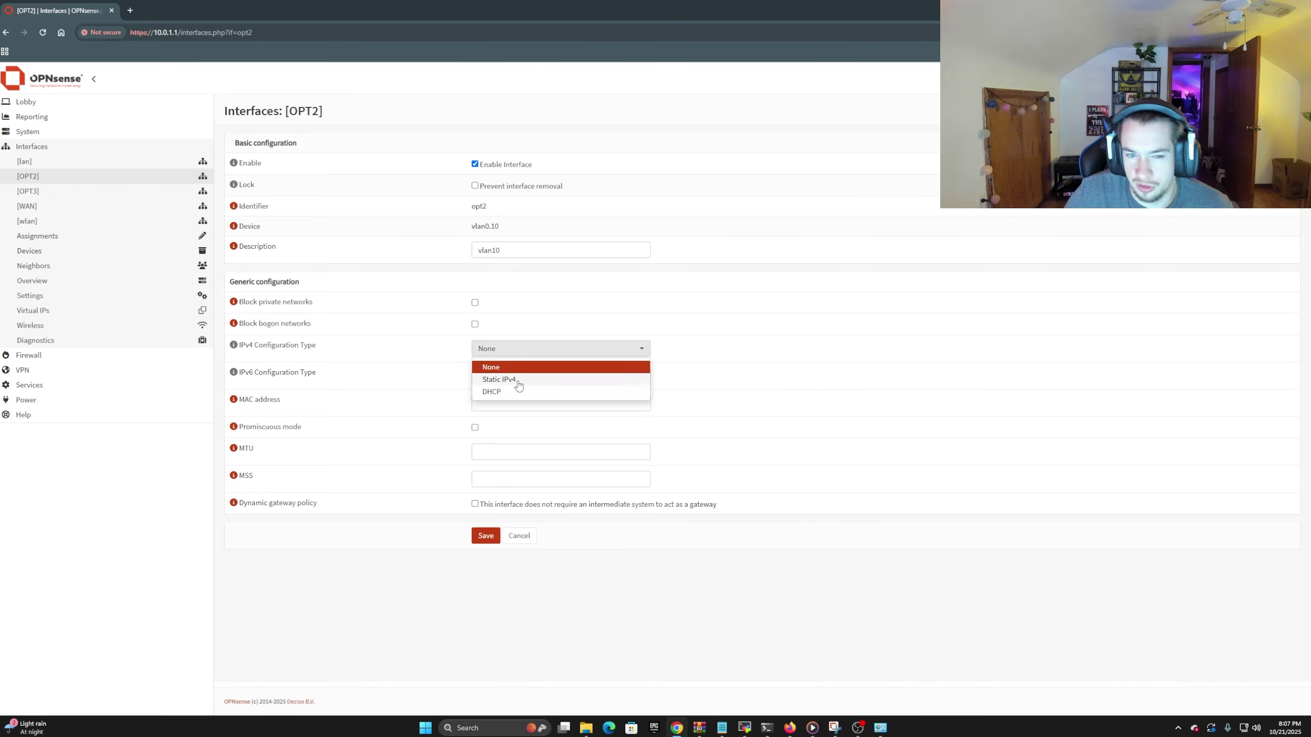
pyautogui.click(516, 383)
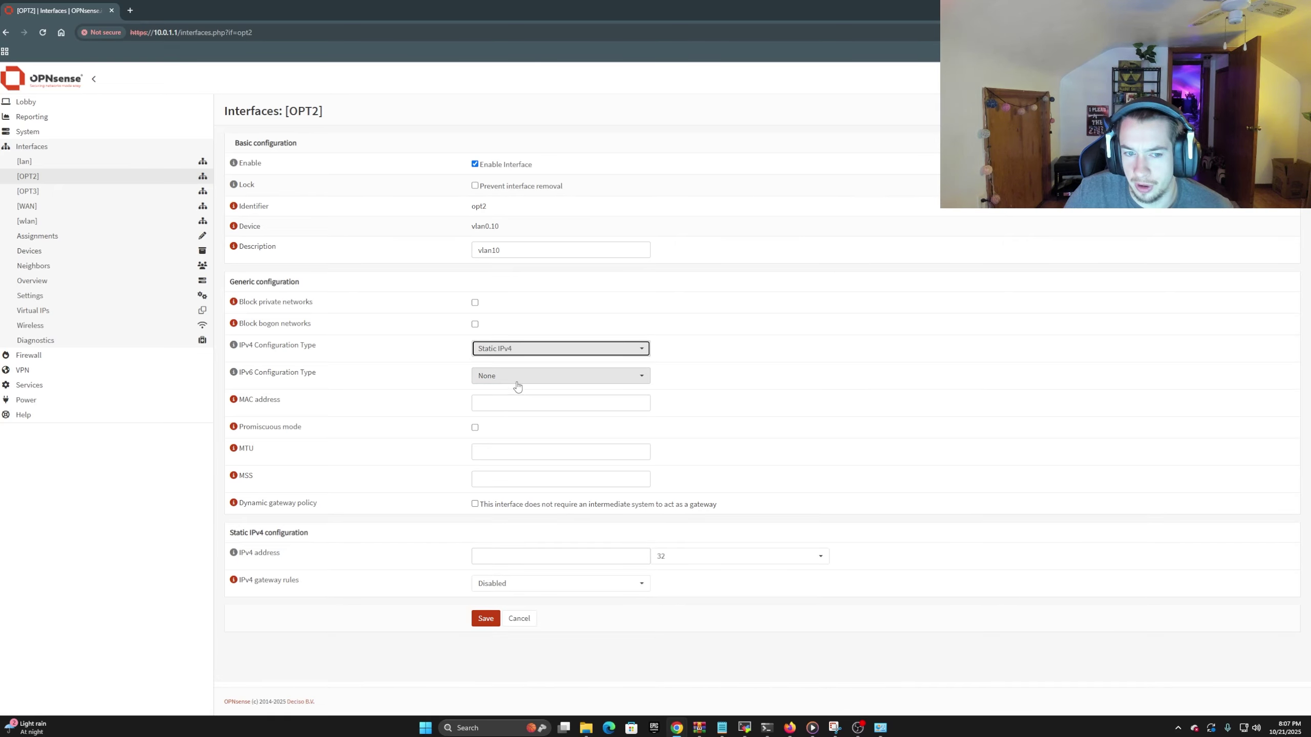
pyautogui.click(539, 556)
pyautogui.click(672, 562)
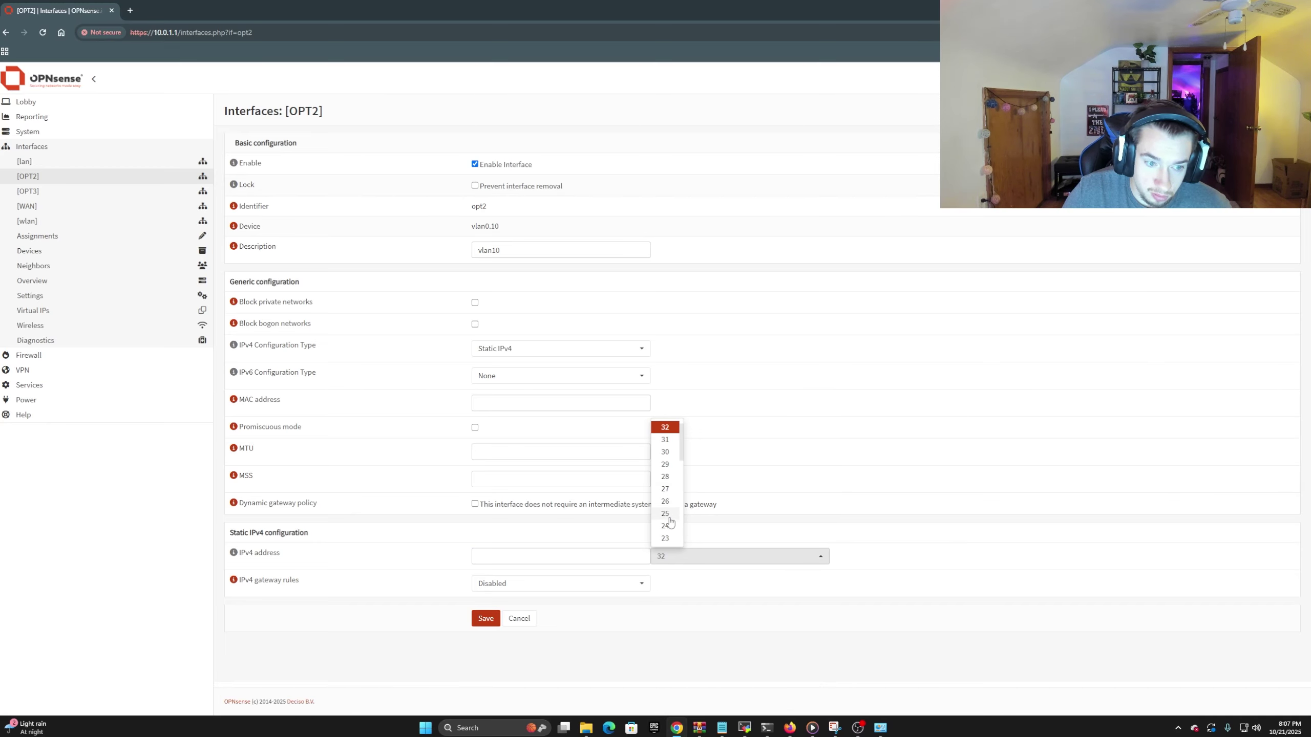
pyautogui.click(665, 452)
pyautogui.click(552, 559)
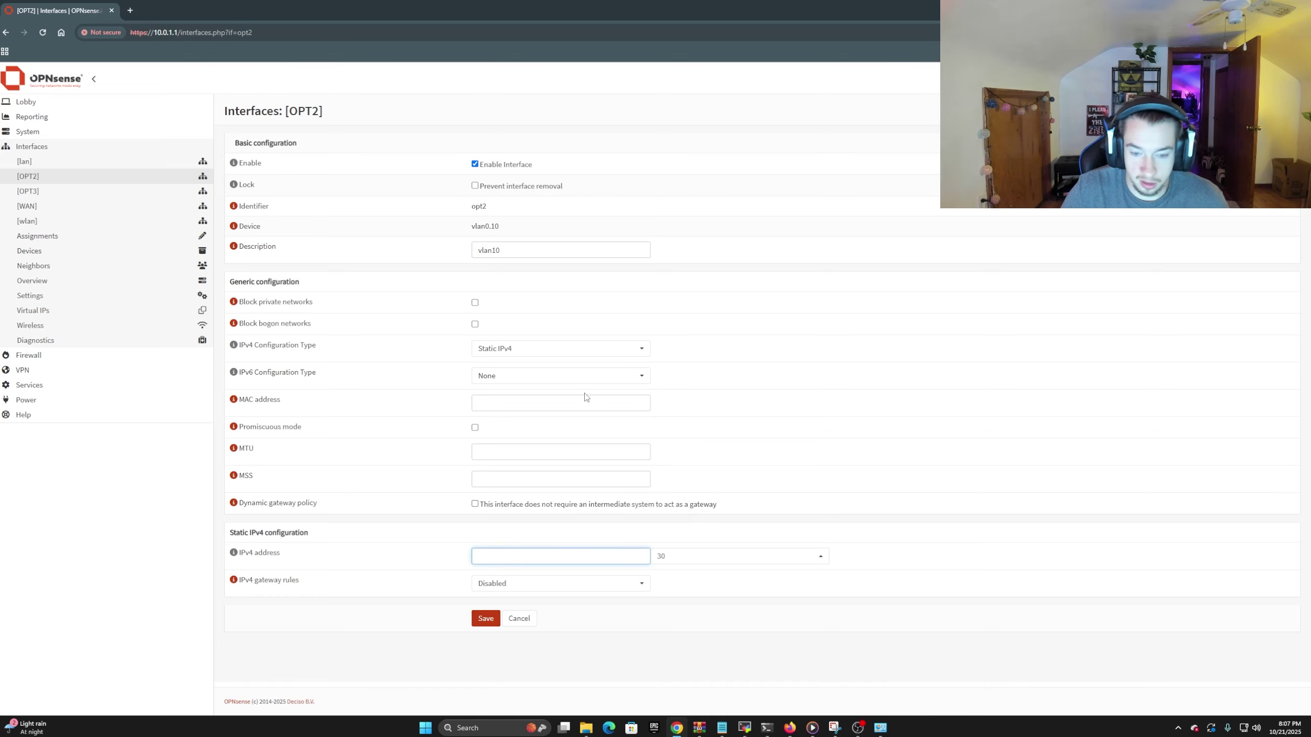
pyautogui.write('10')
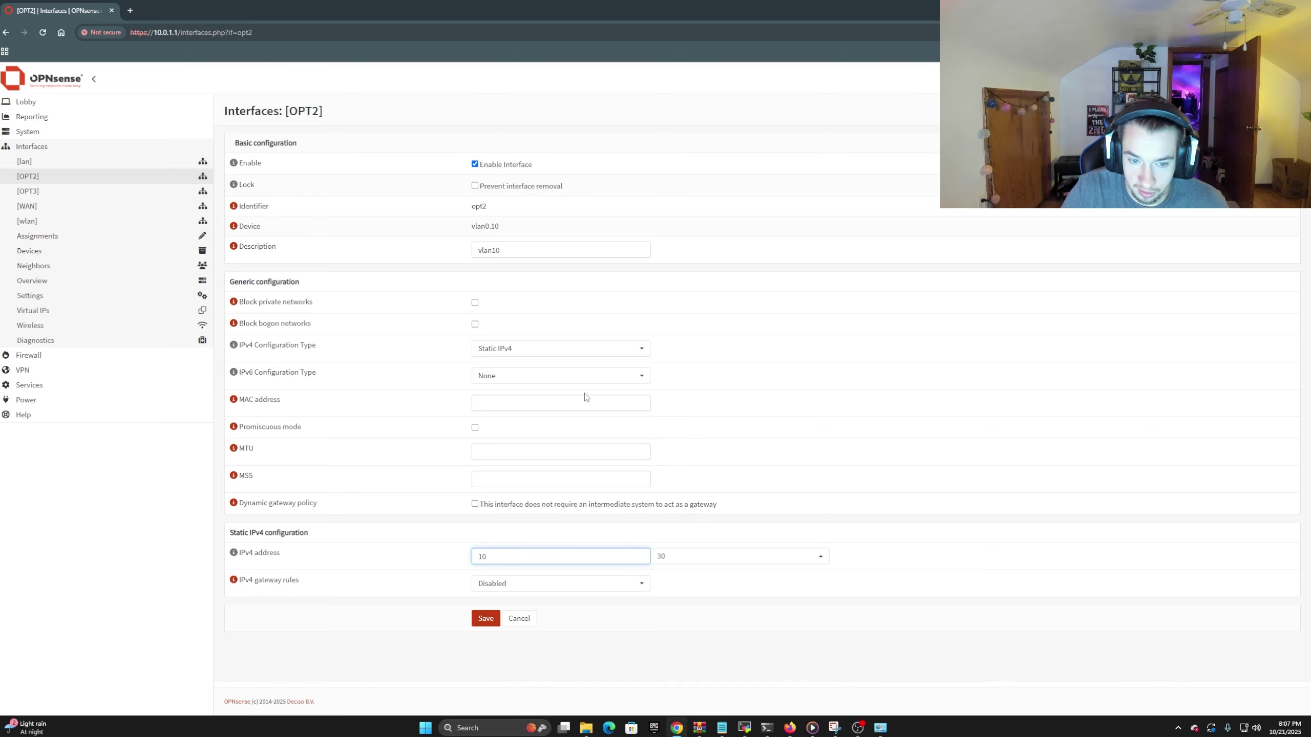
pyautogui.write('.0.2.2')
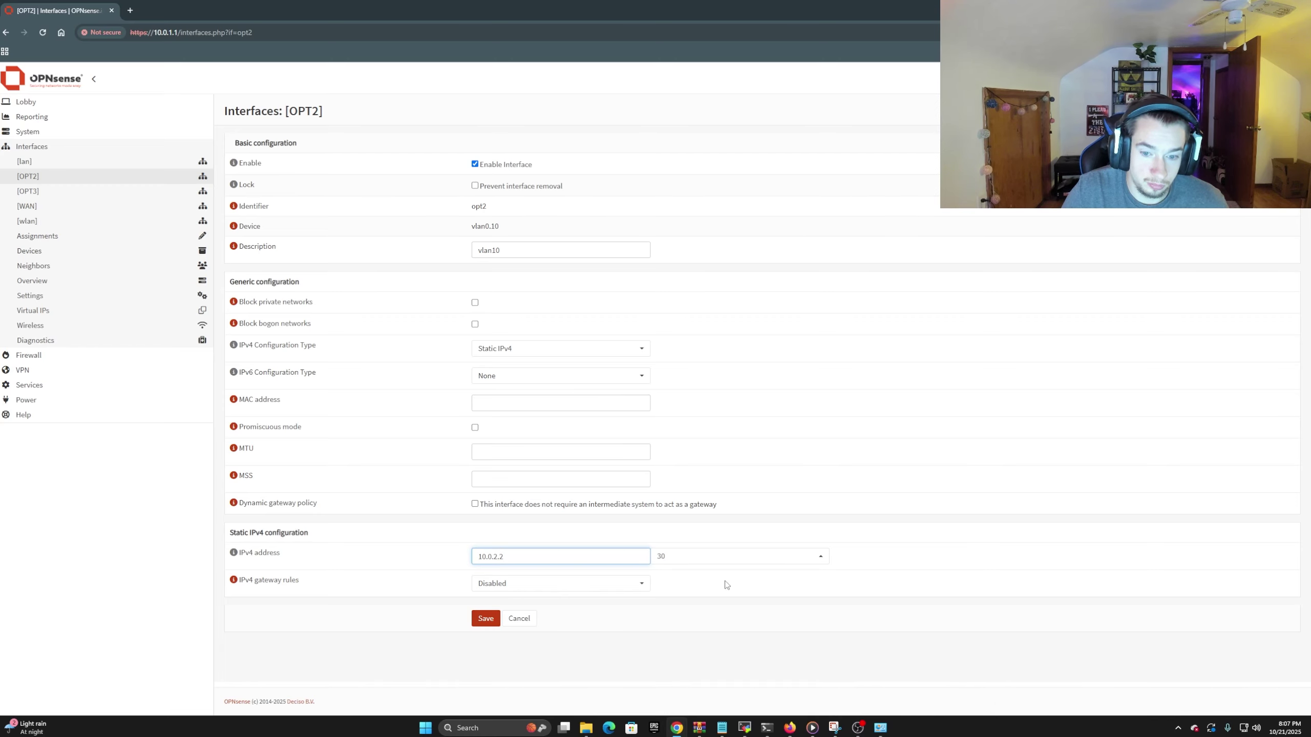
pyautogui.click(487, 619)
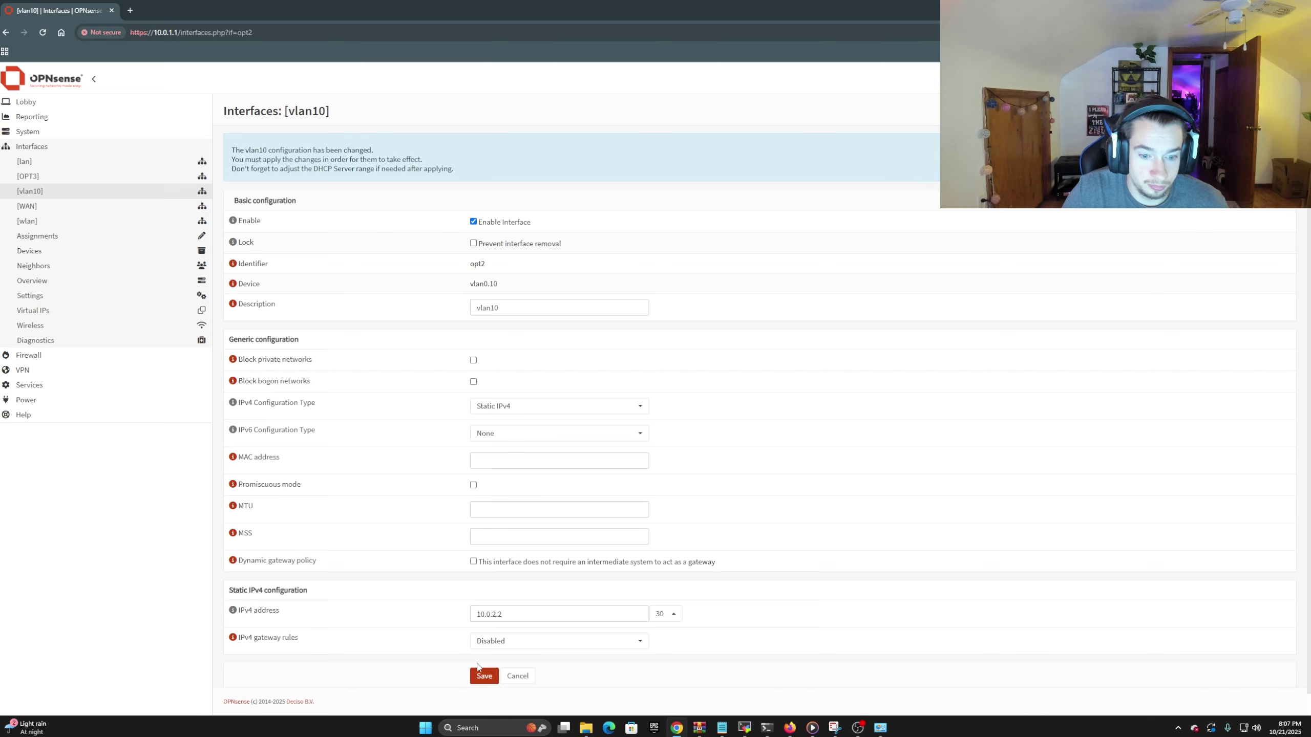
# Apply the pending vlan10 changes, then set its IPv4 prefix length to 24 and save
pyautogui.scroll(-1, 454, 634)
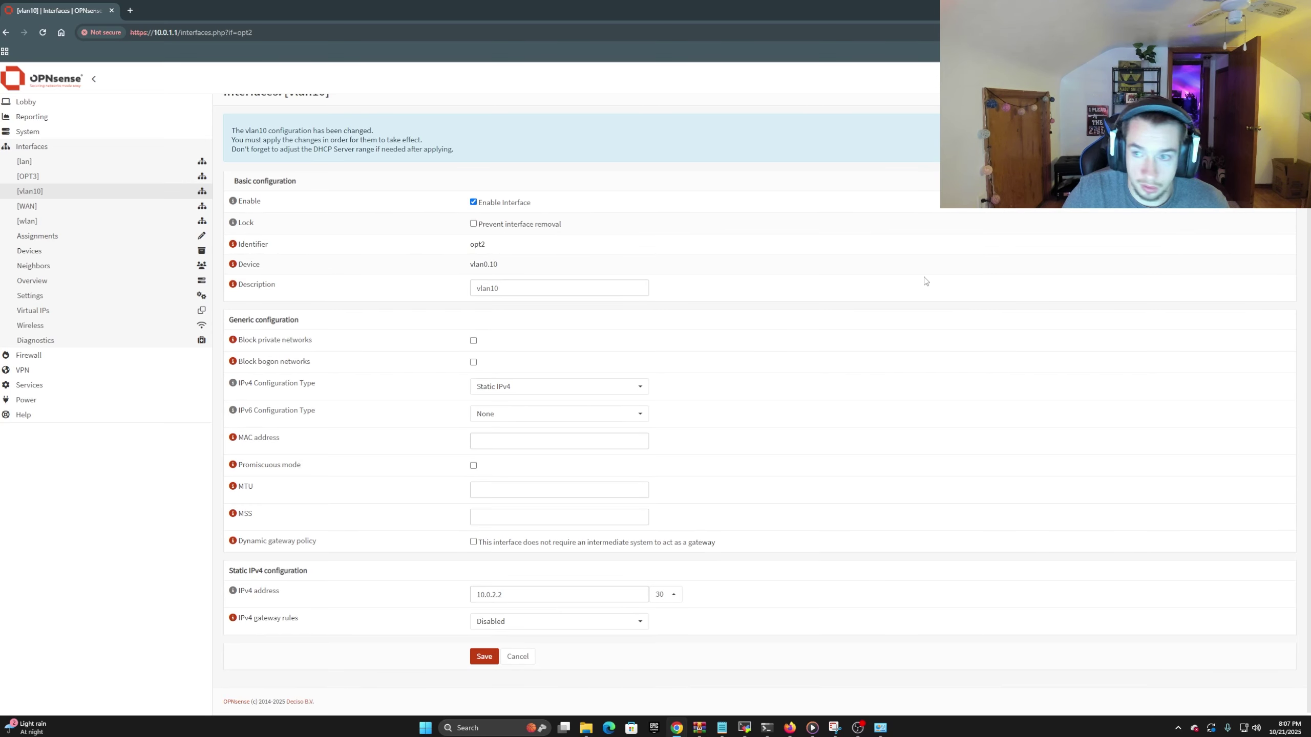
pyautogui.click(1257, 136)
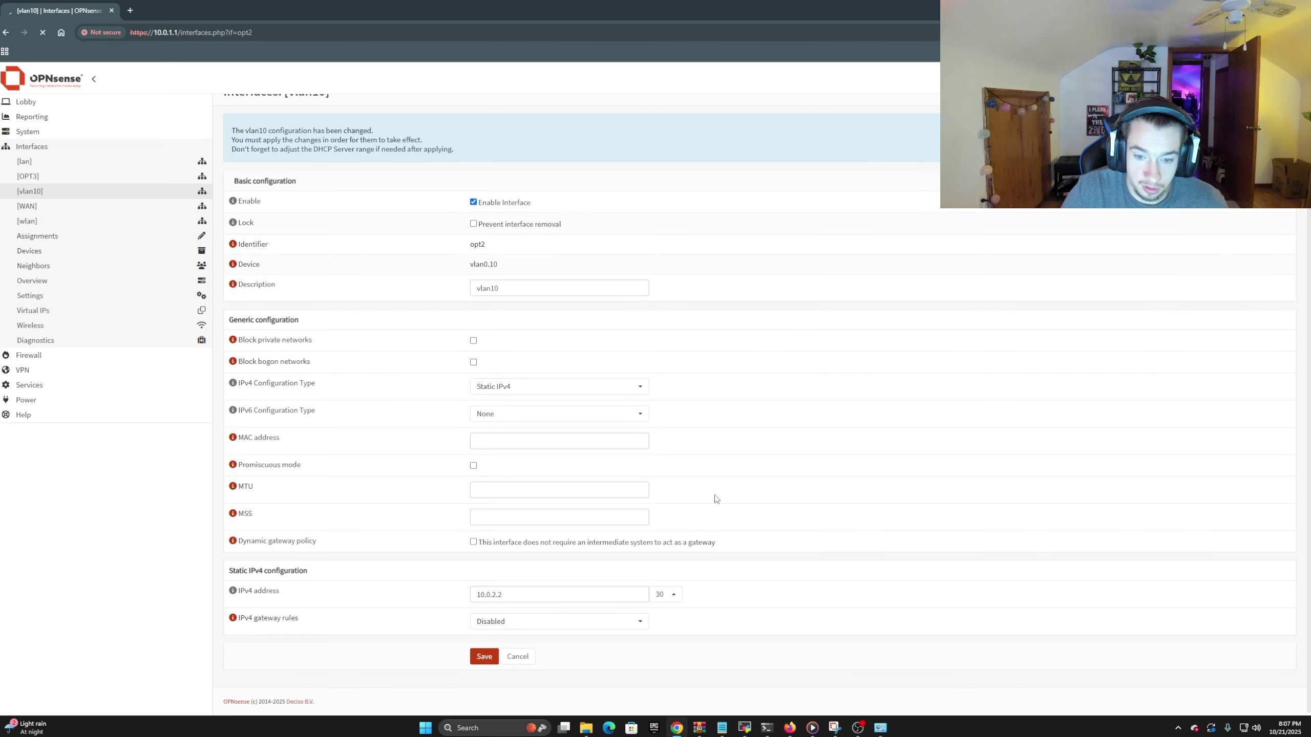
pyautogui.click(660, 598)
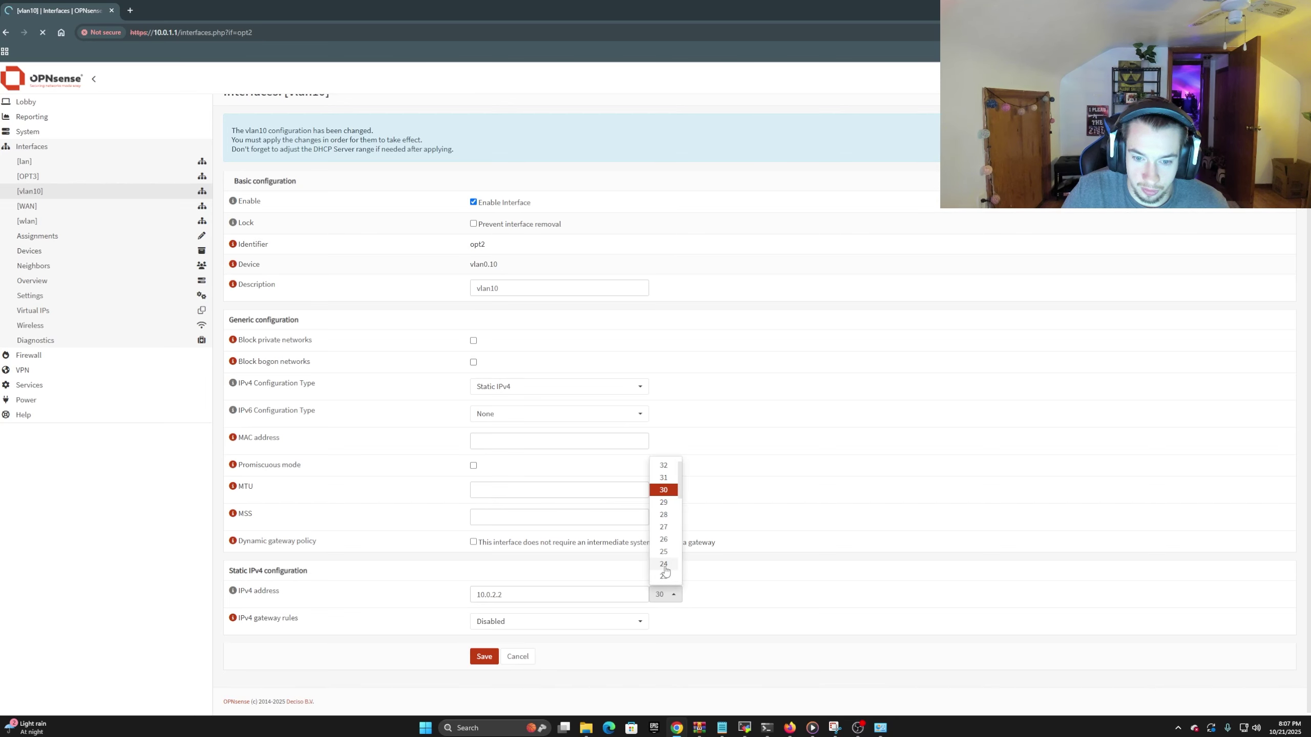
pyautogui.click(665, 570)
pyautogui.click(483, 662)
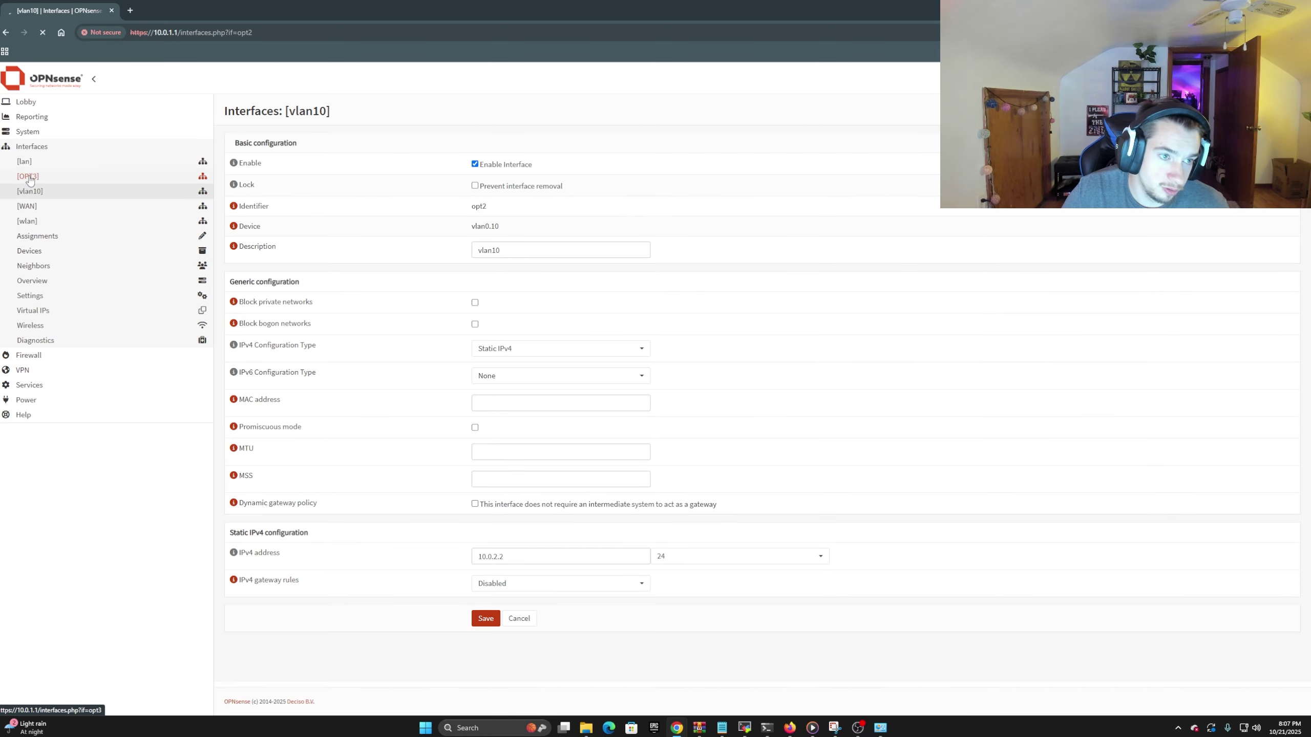
# Set the OPT3 interface's description to vlan20 and enable the interface
pyautogui.moveTo(535, 251); pyautogui.dragTo(451, 264)
pyautogui.write('vlan')
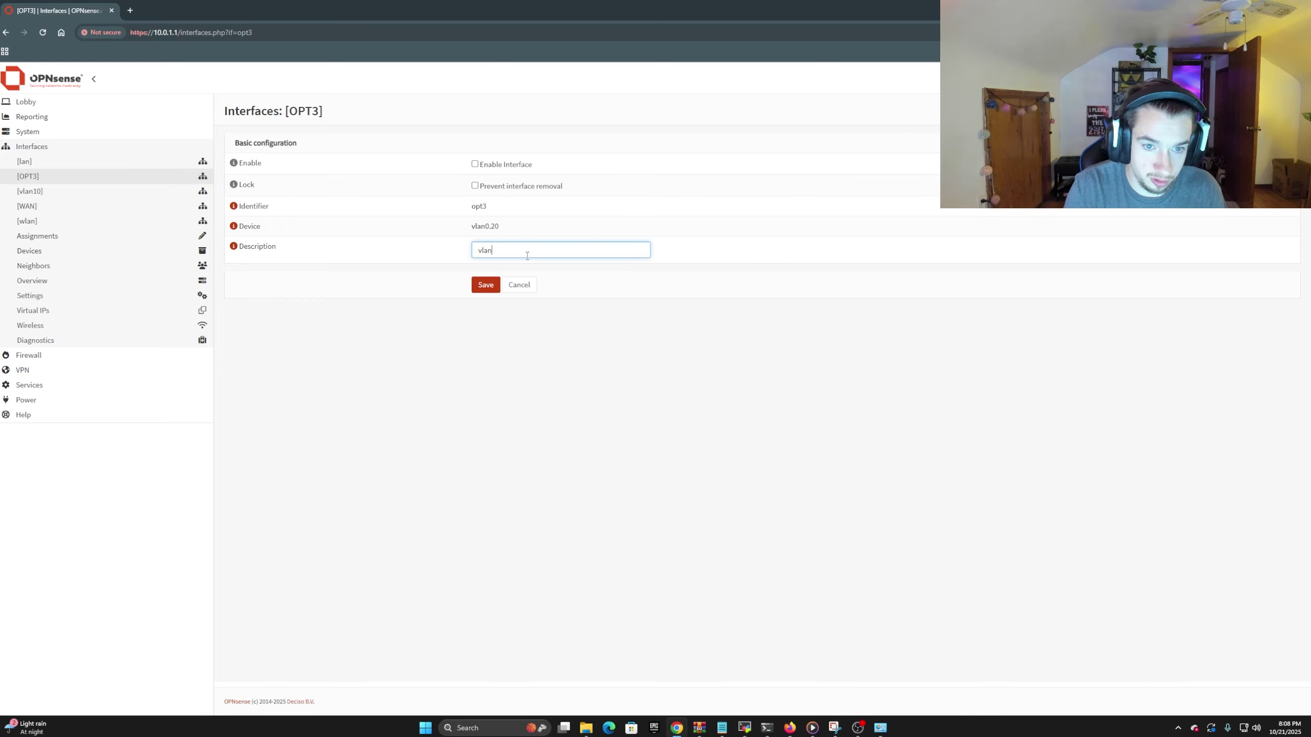
pyautogui.write('20')
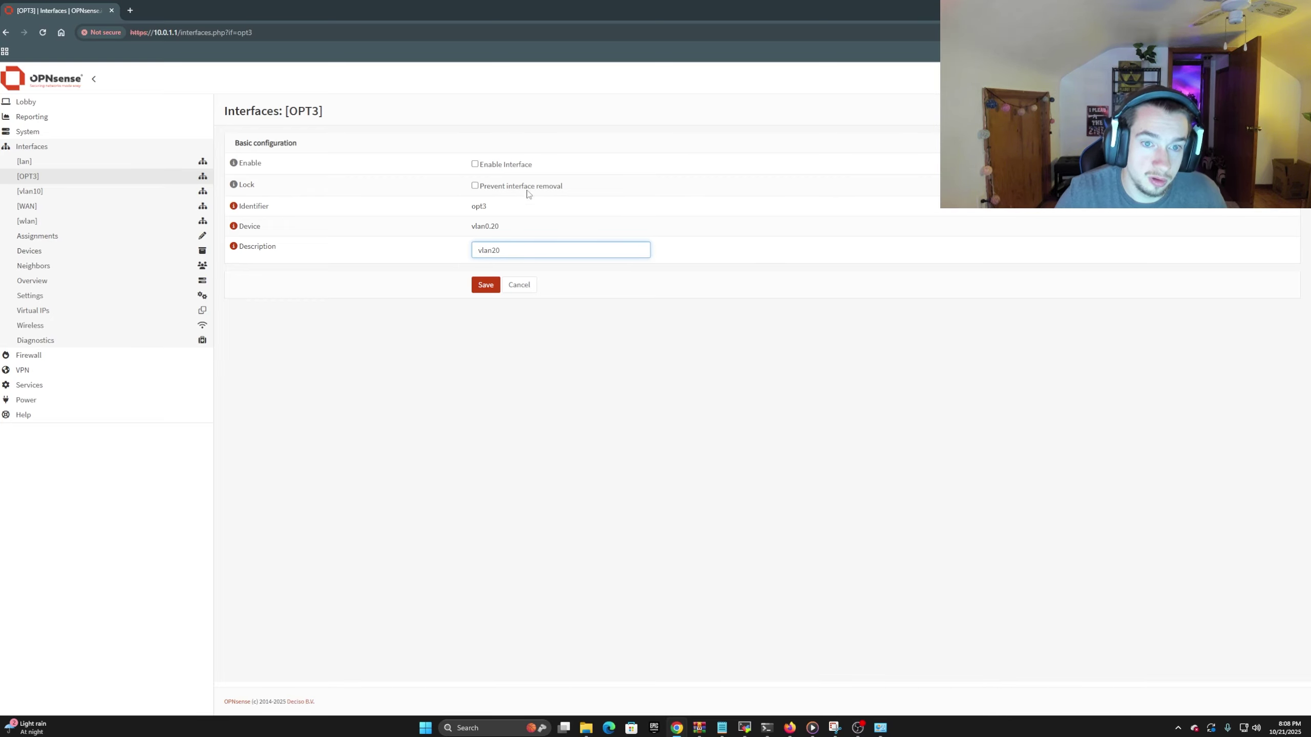
pyautogui.click(475, 164)
# Give the vlan20 interface the static IPv4 address 10.0.3.2 with prefix length 24, saving and applying the changes
pyautogui.click(500, 351)
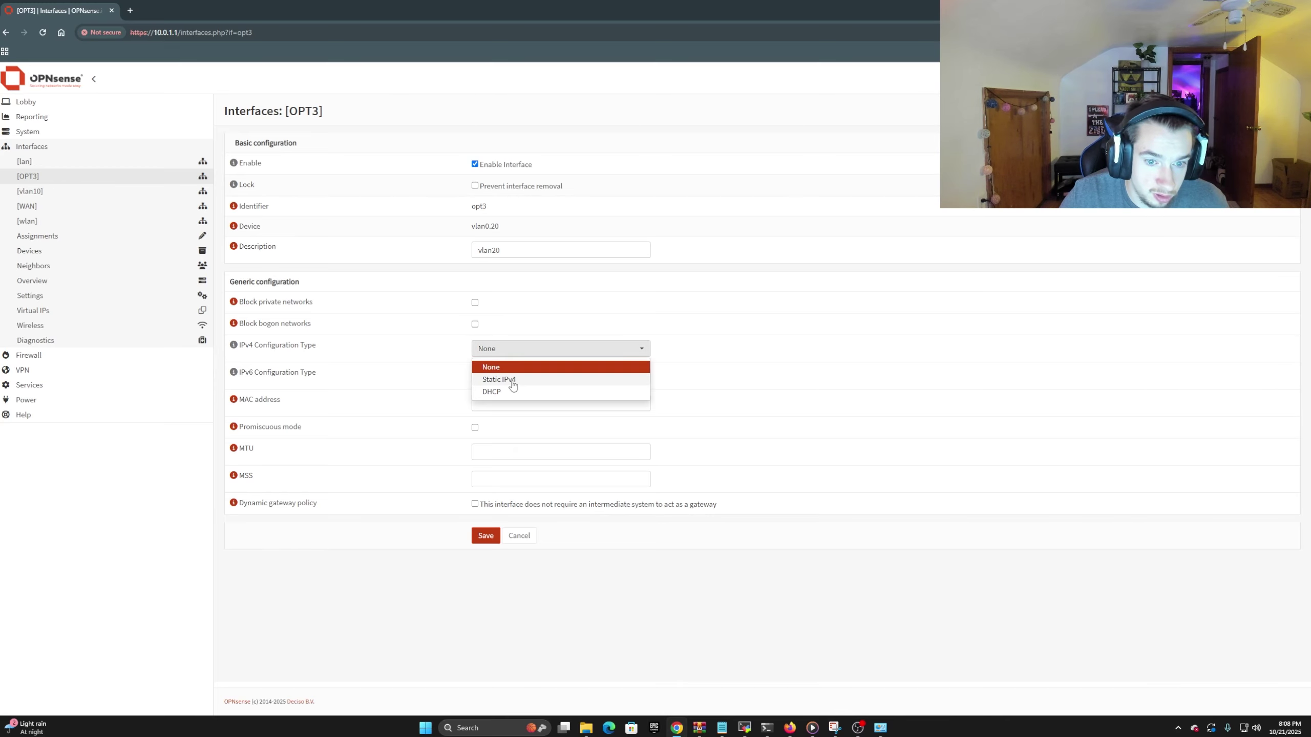
pyautogui.click(509, 380)
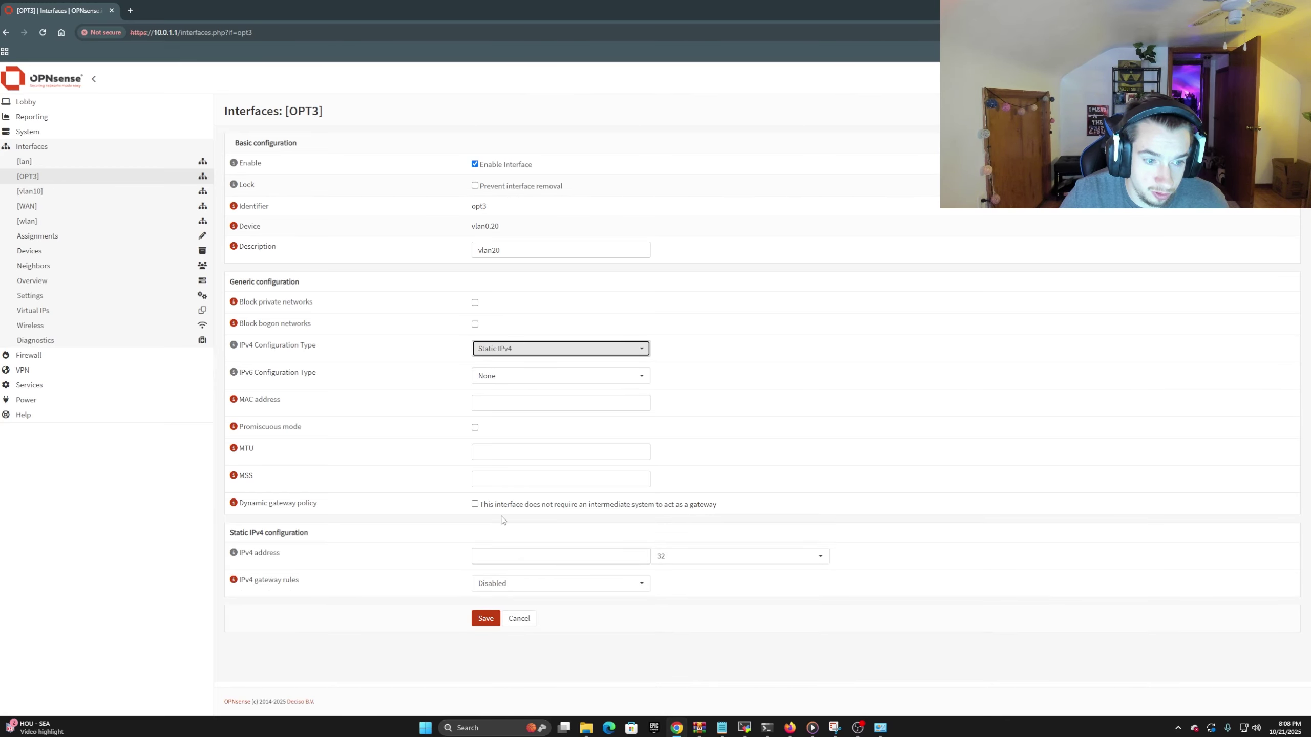
pyautogui.click(519, 562)
pyautogui.write('10')
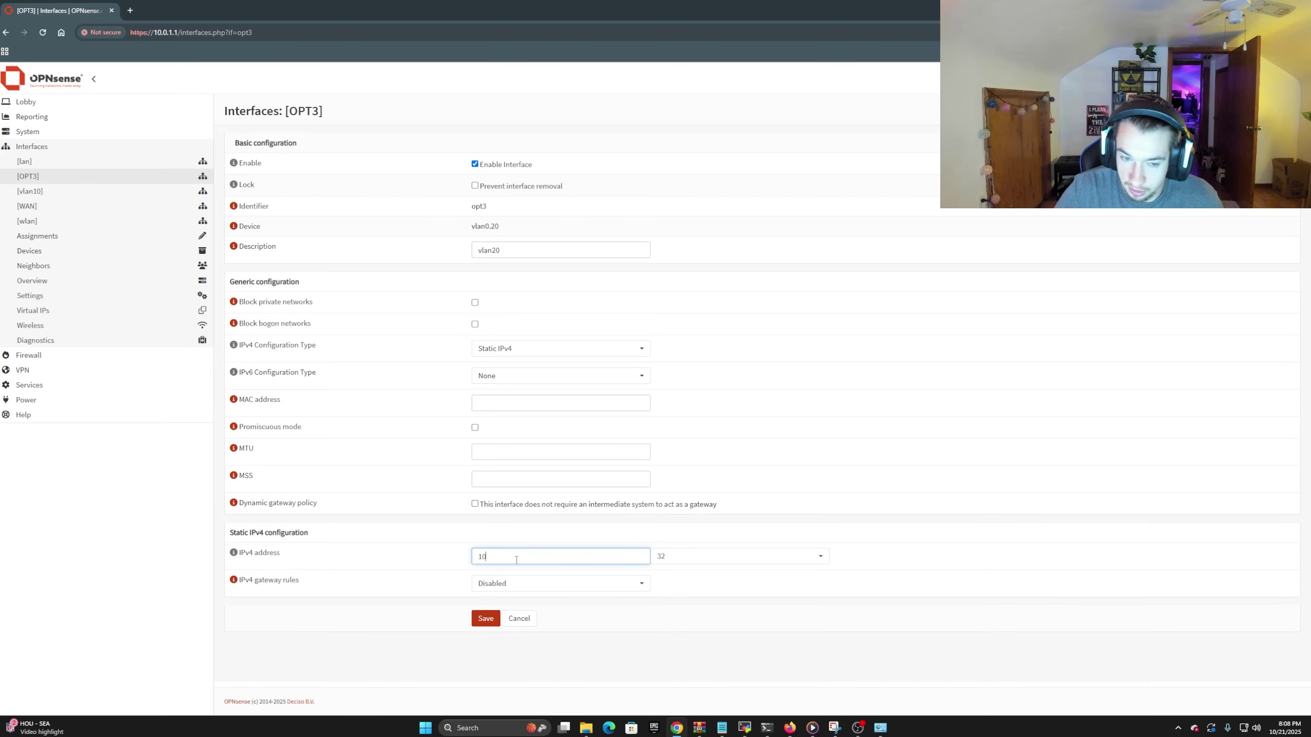
pyautogui.write('.0.')
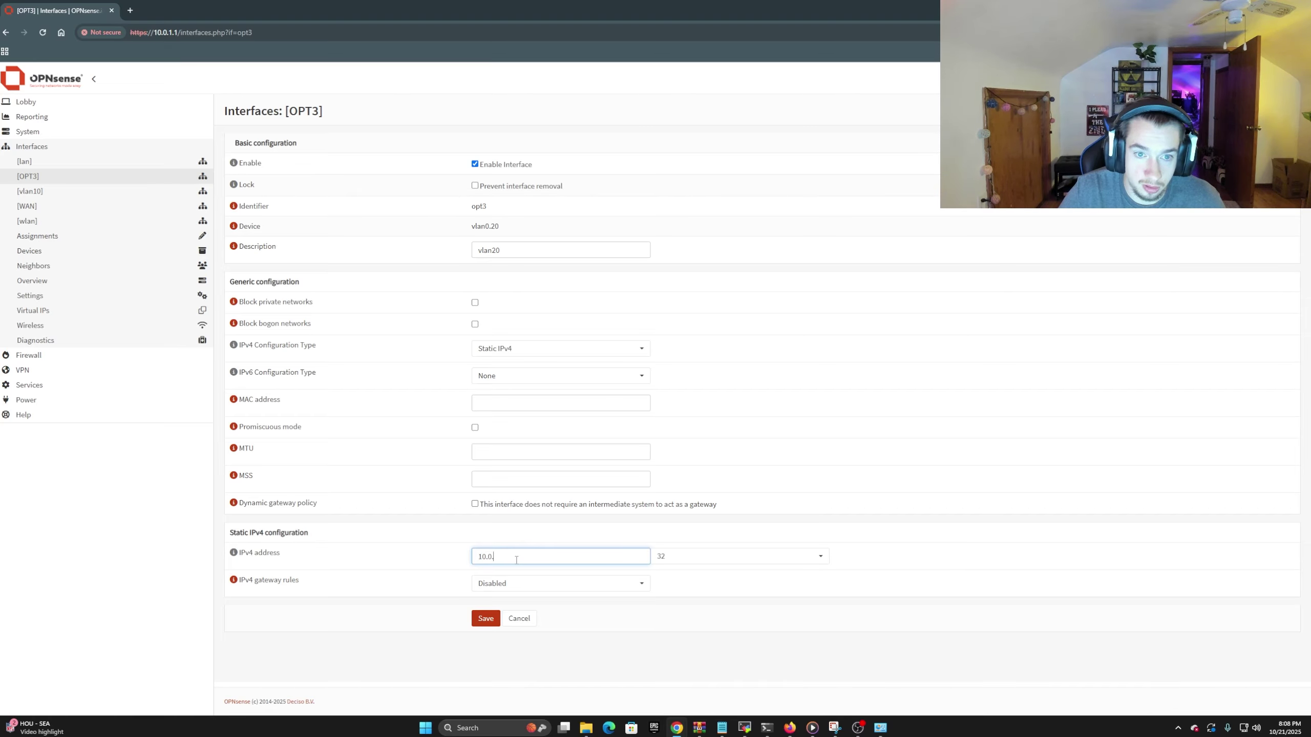
pyautogui.write('30.')
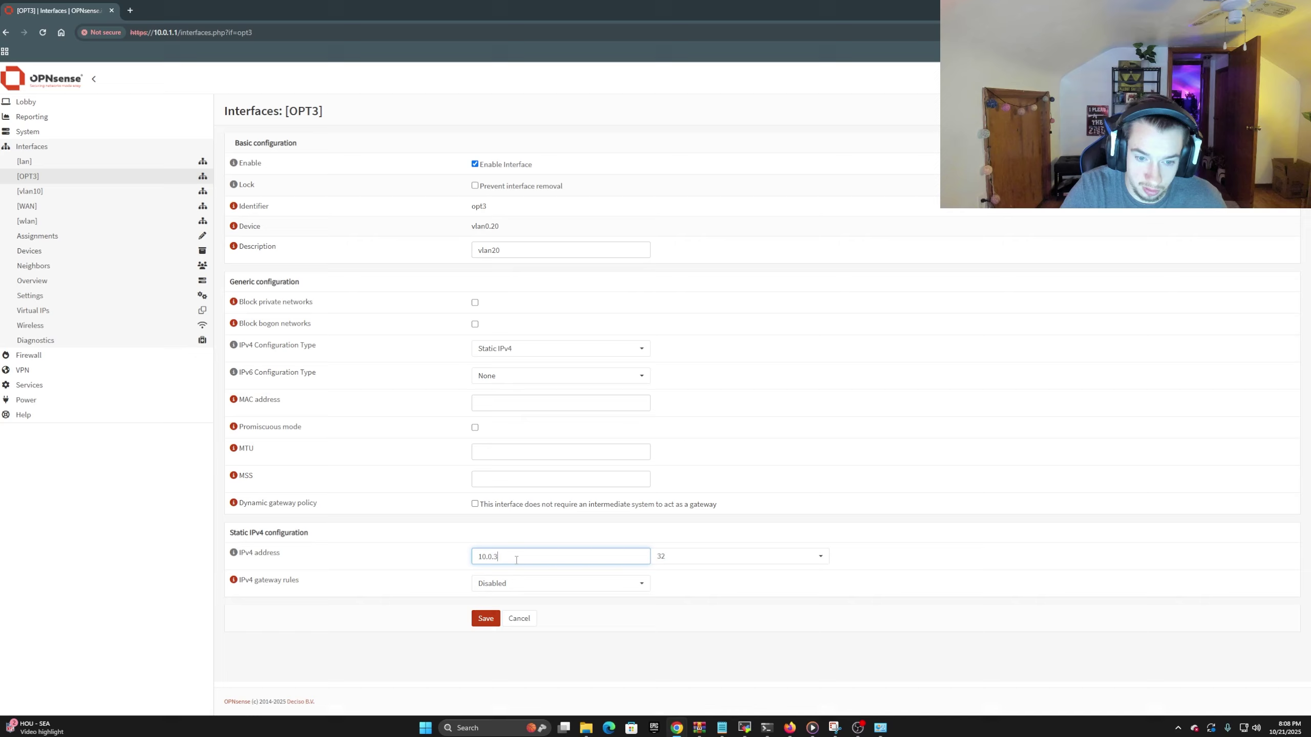
pyautogui.click(658, 557)
pyautogui.click(666, 527)
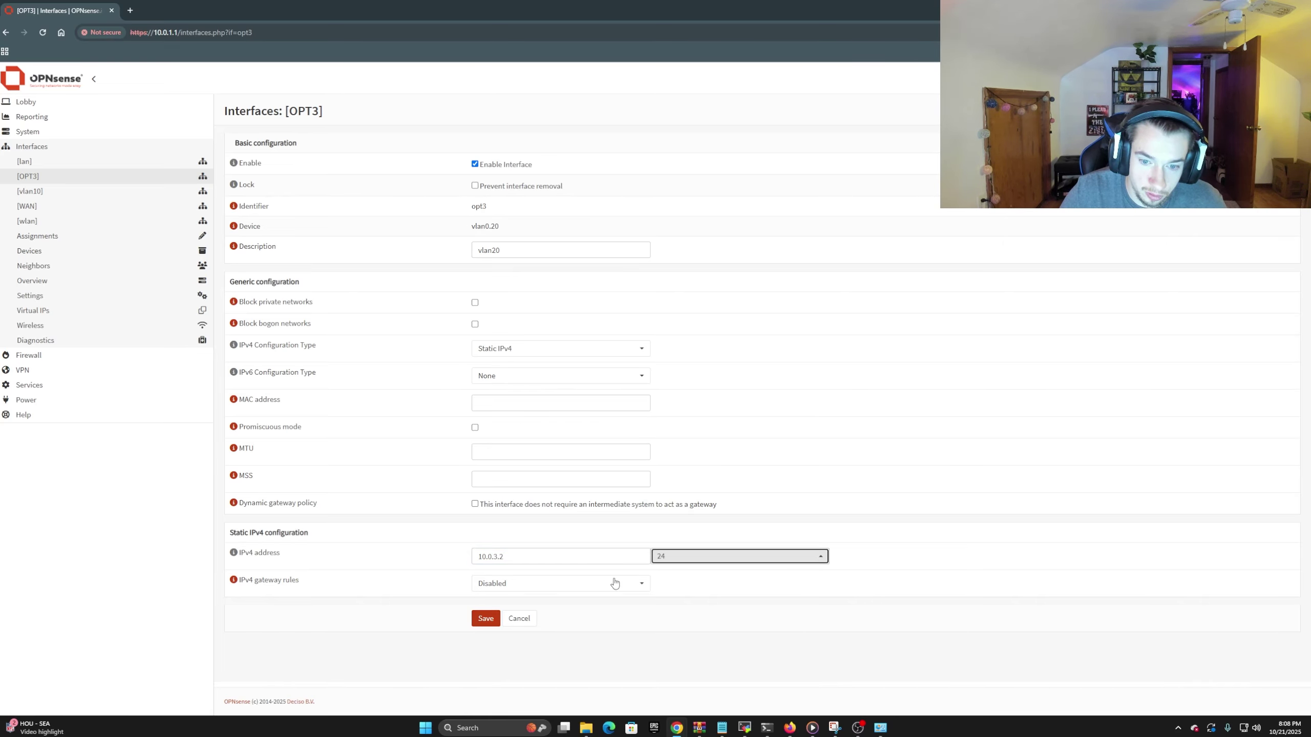
pyautogui.click(483, 621)
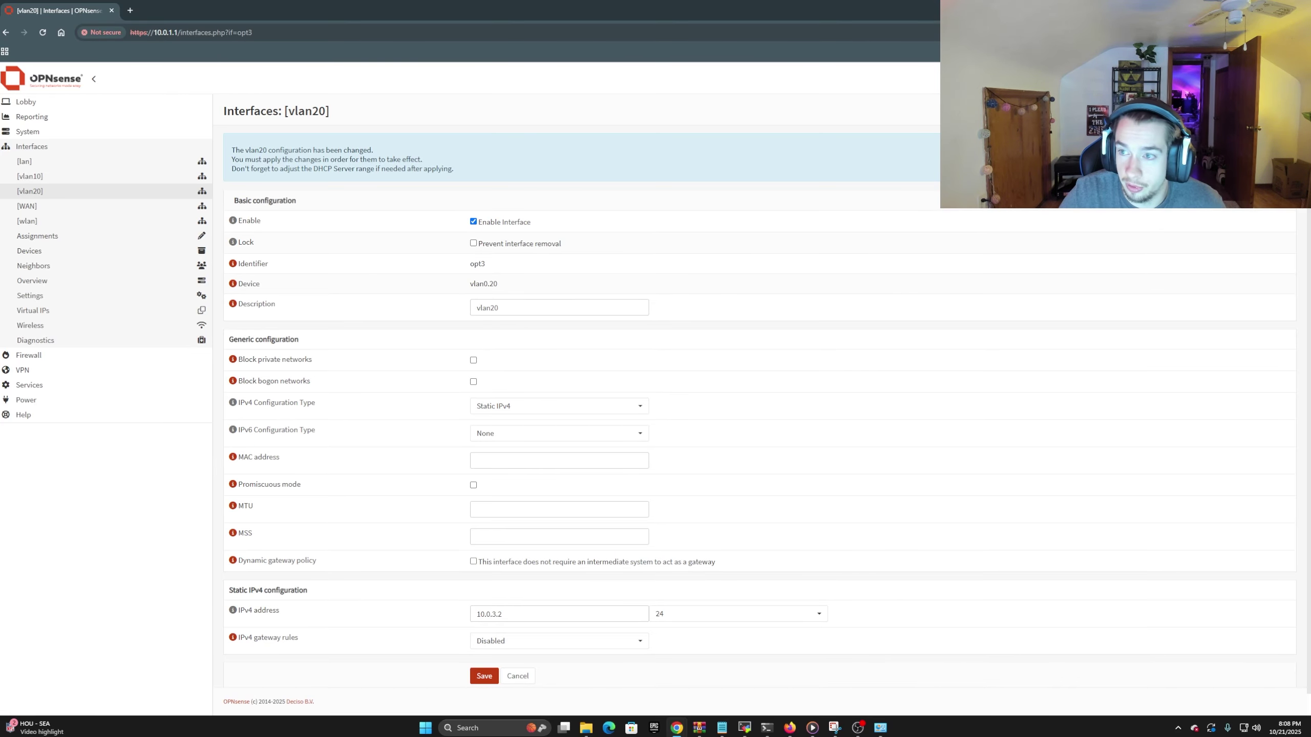
pyautogui.click(1260, 158)
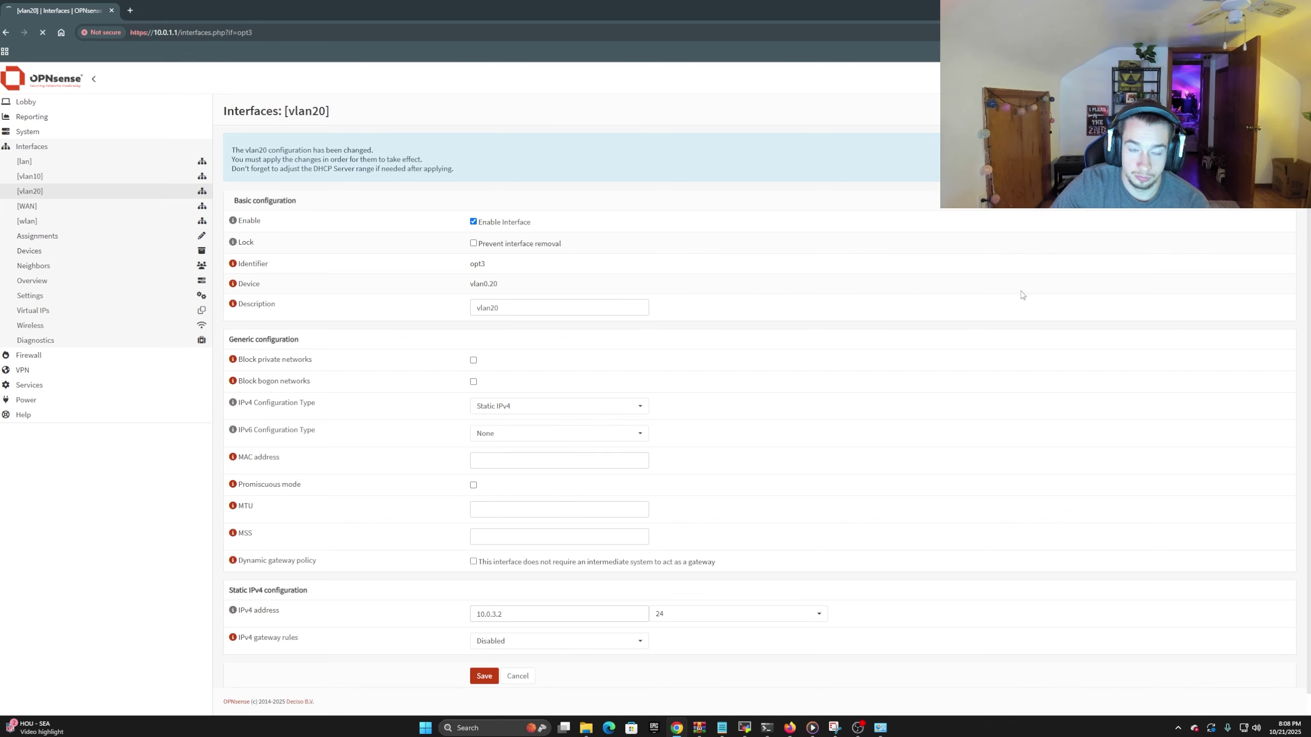
# Review the vlan10 interface settings and open the system's administration settings
pyautogui.click(48, 177)
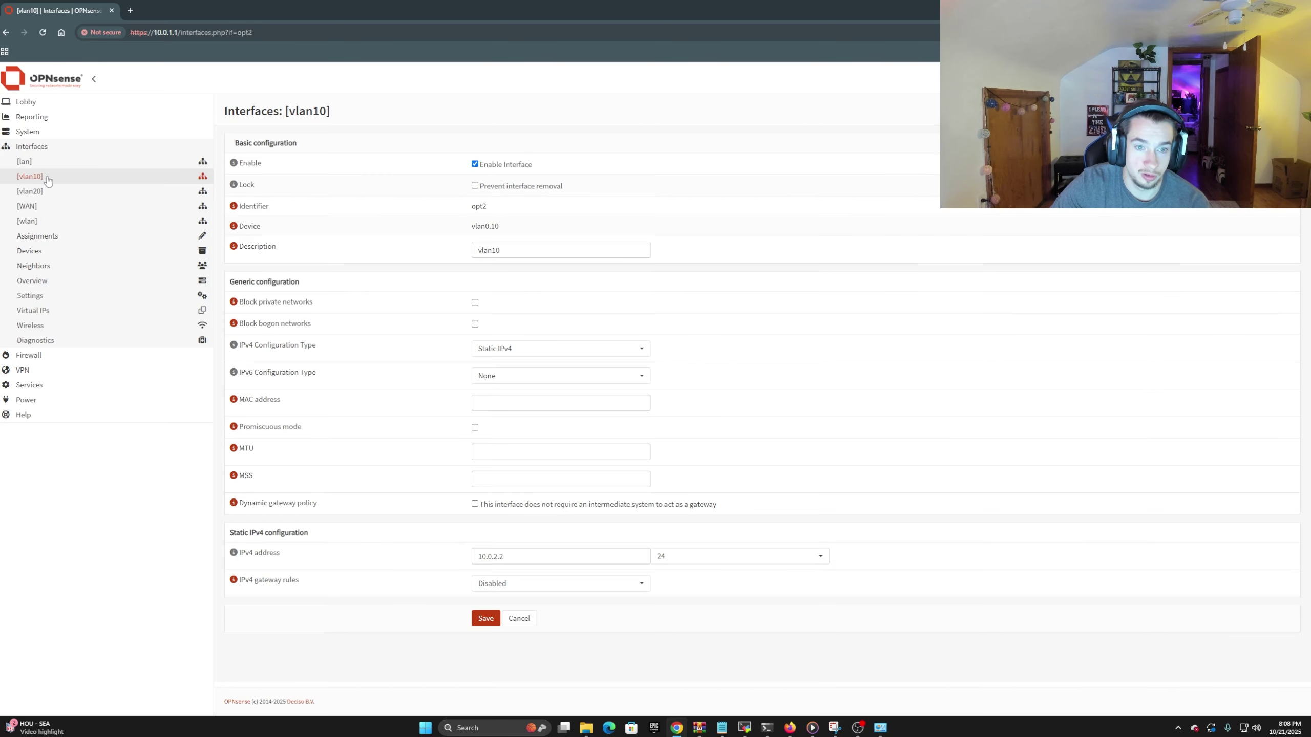
pyautogui.click(28, 147)
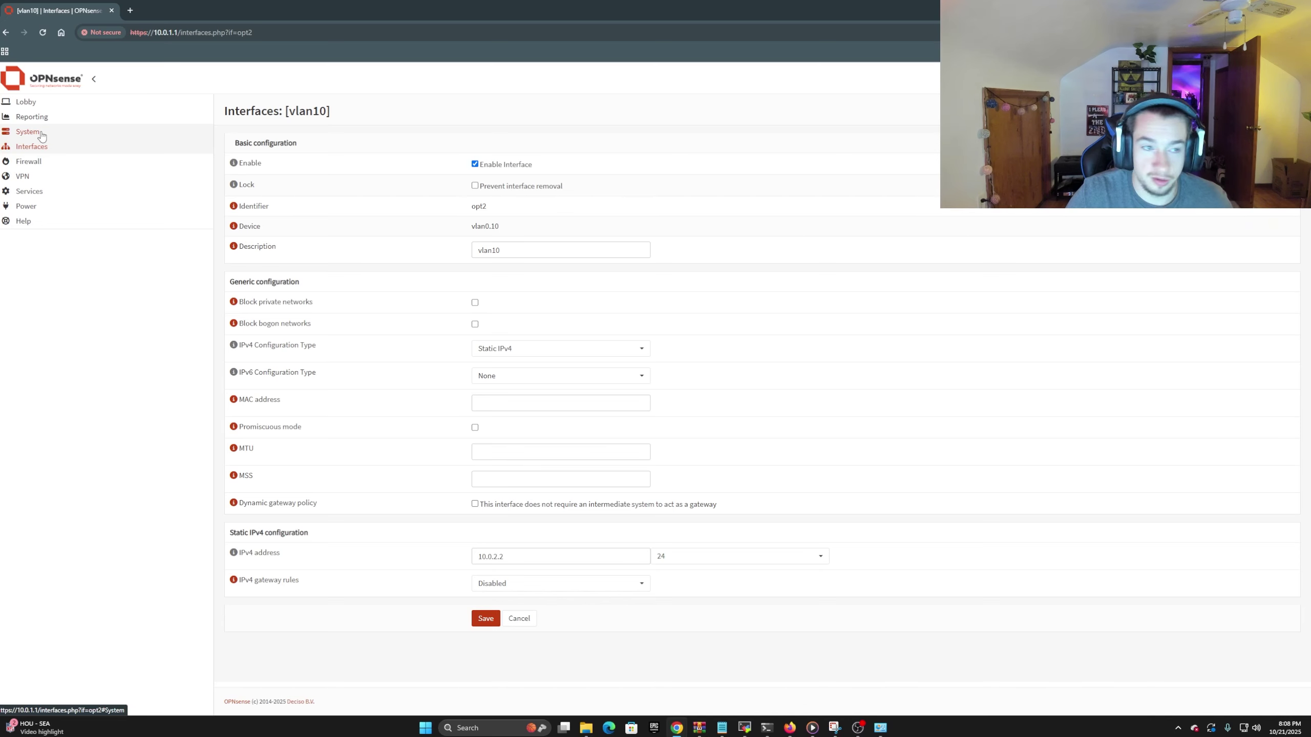
pyautogui.click(41, 133)
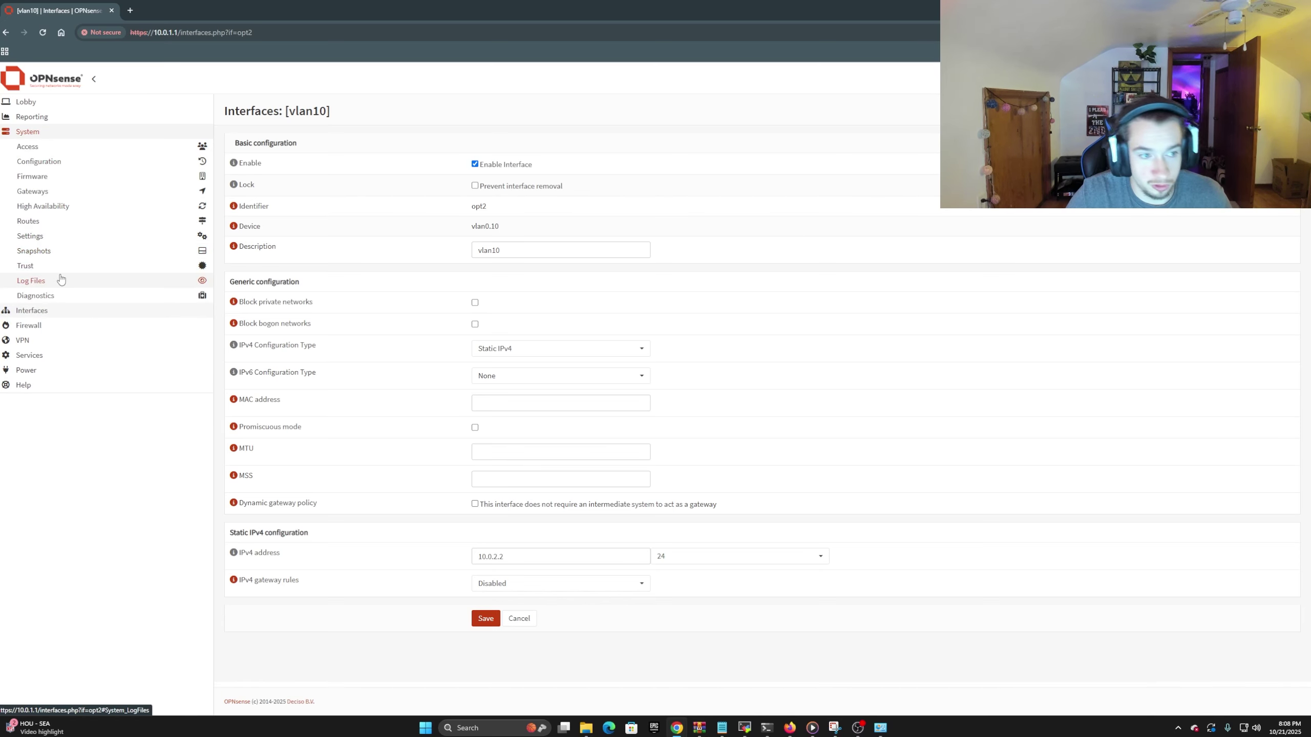
pyautogui.click(44, 239)
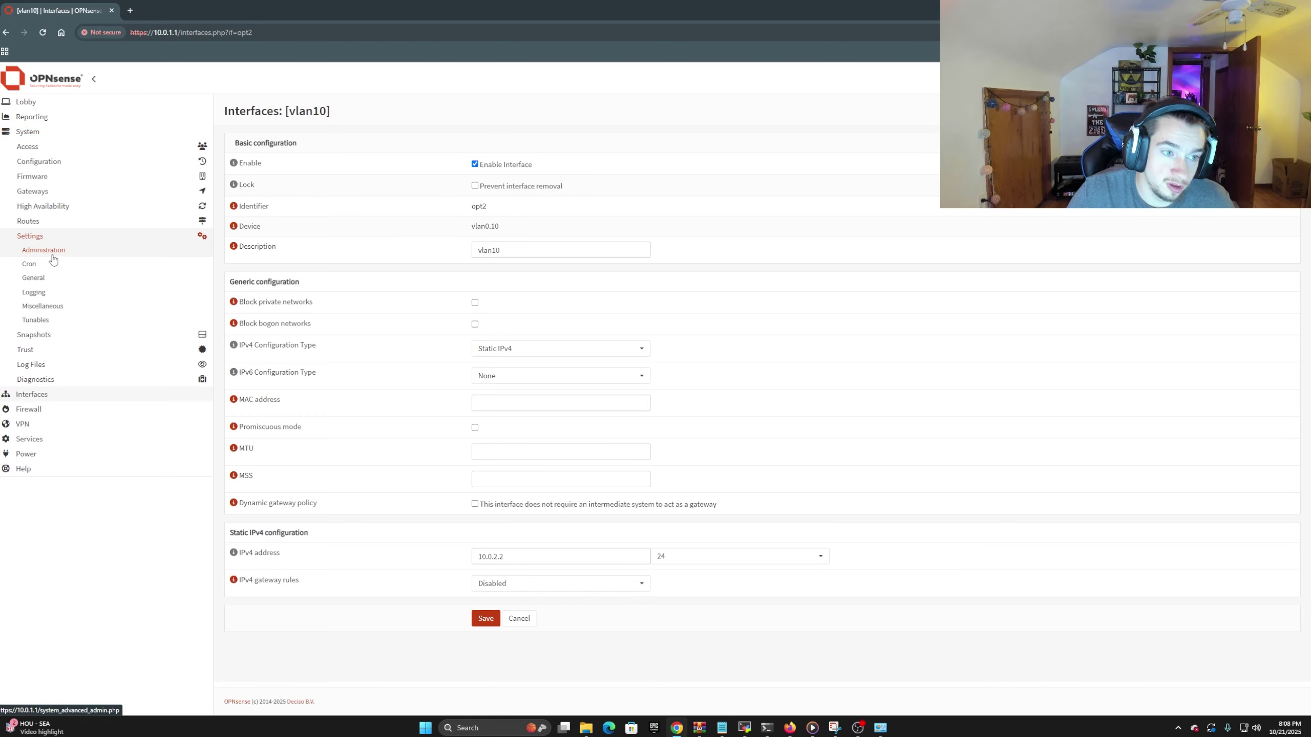
pyautogui.click(52, 251)
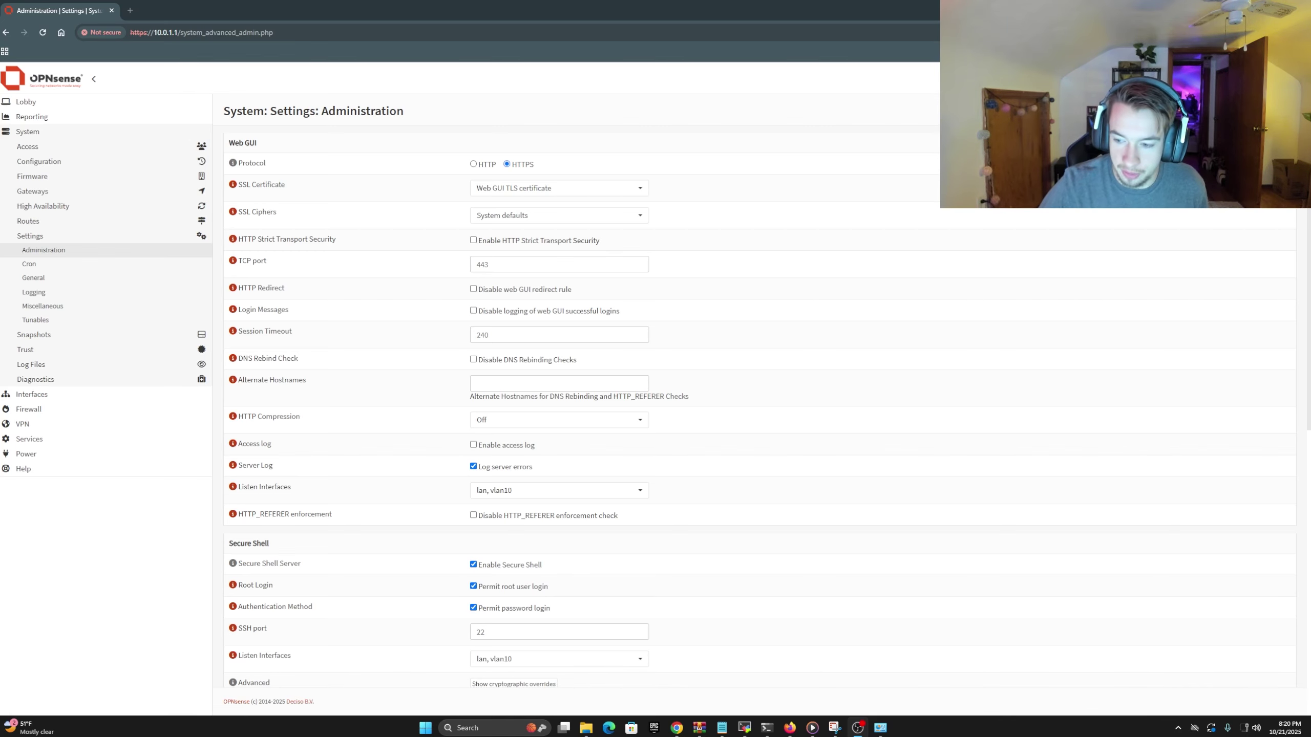
# Open the Ethernet connection's IP settings in Windows Settings and examine the Automatic (DHCP) and Manual assignment options
pyautogui.rightClick(1245, 729)
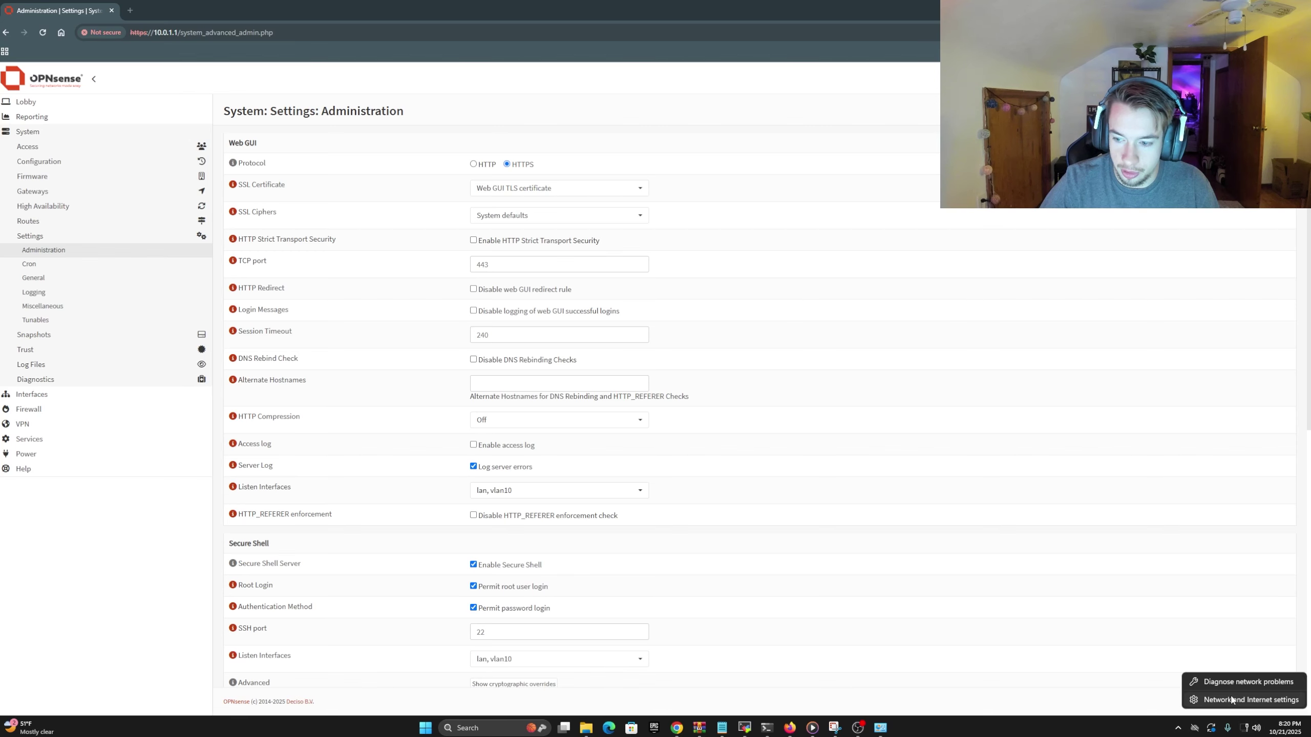
pyautogui.click(1249, 700)
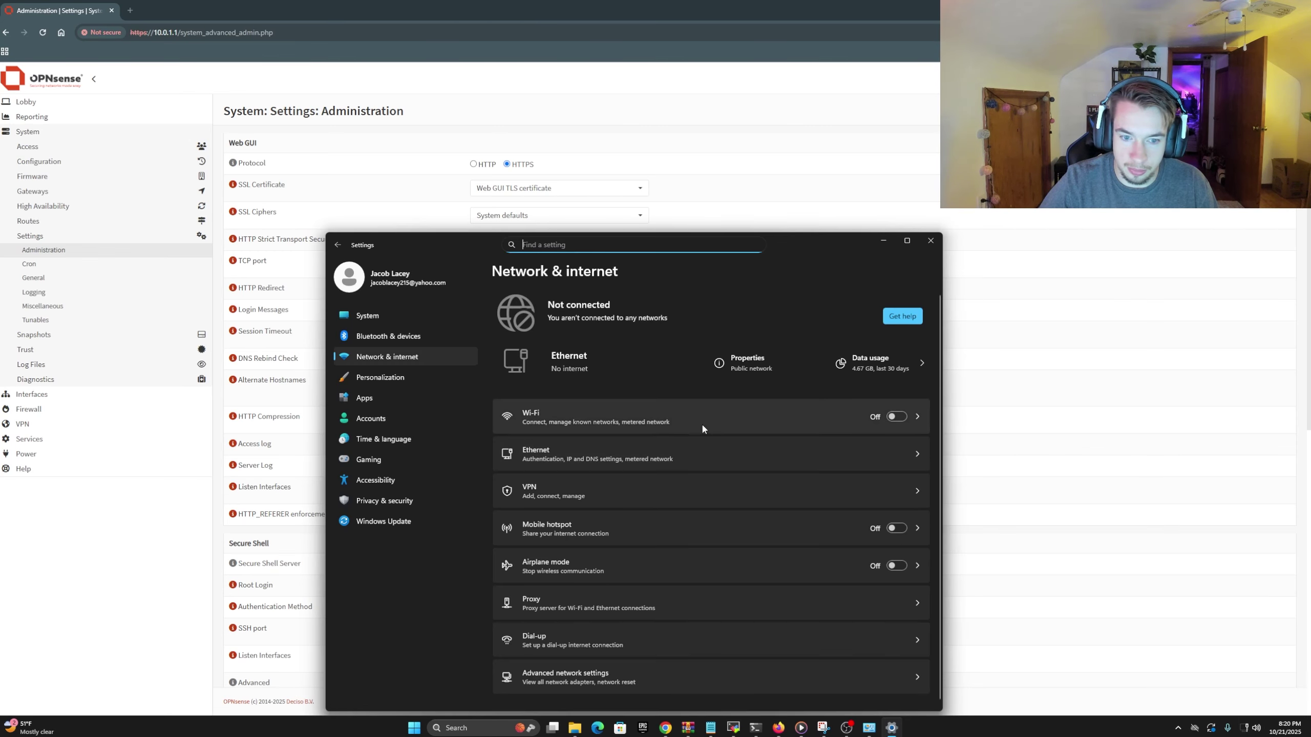
pyautogui.click(663, 460)
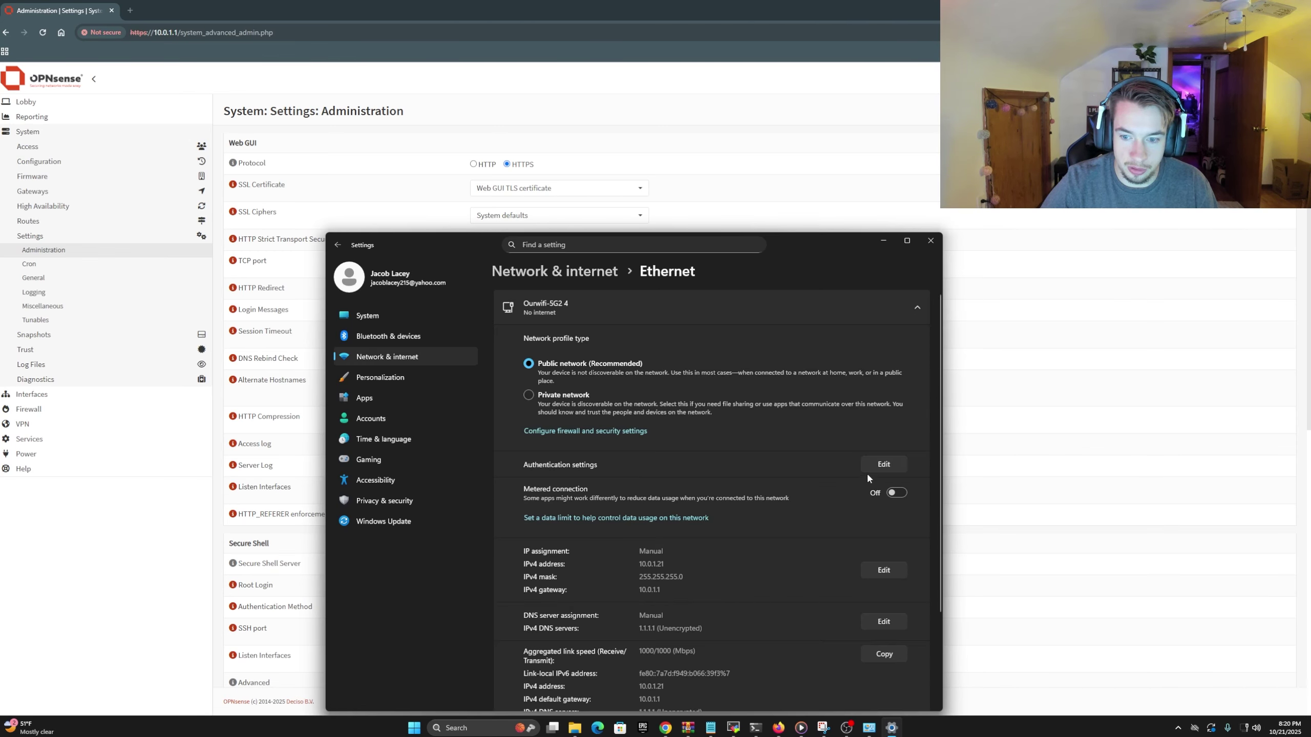
pyautogui.click(884, 570)
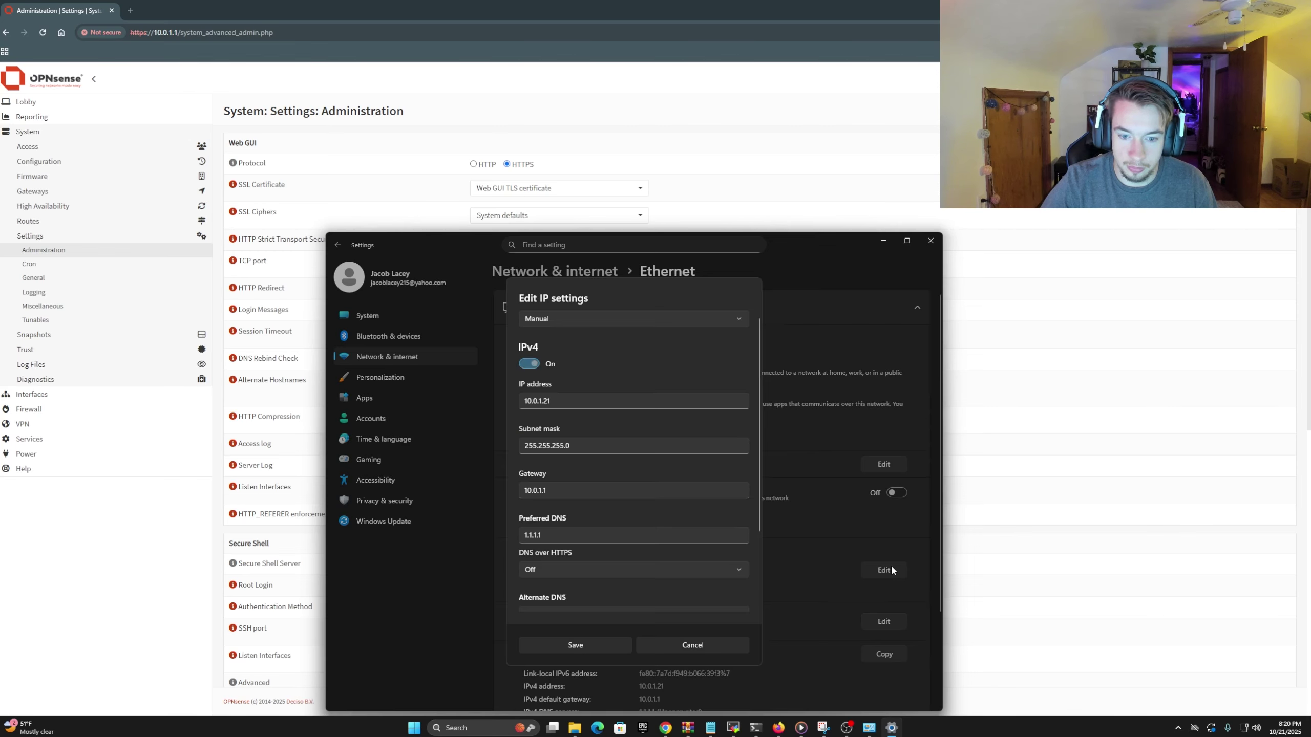
pyautogui.click(594, 319)
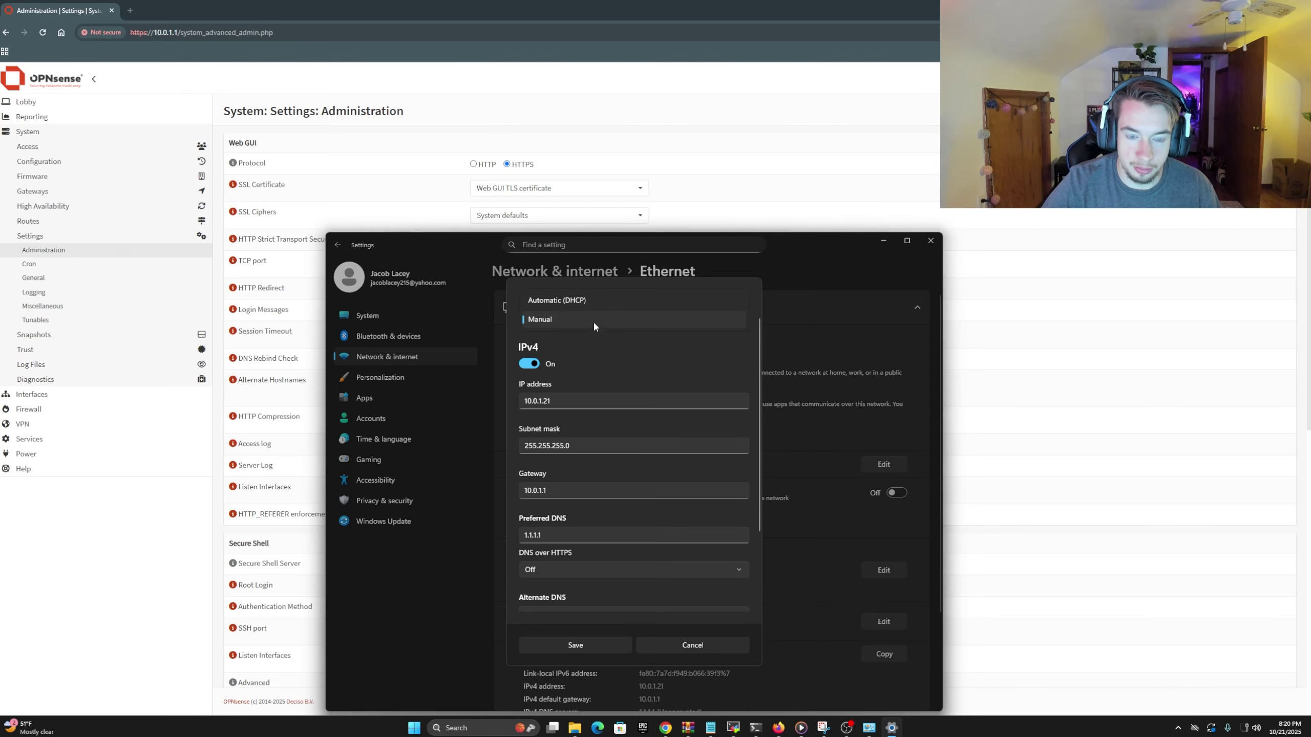
pyautogui.click(585, 301)
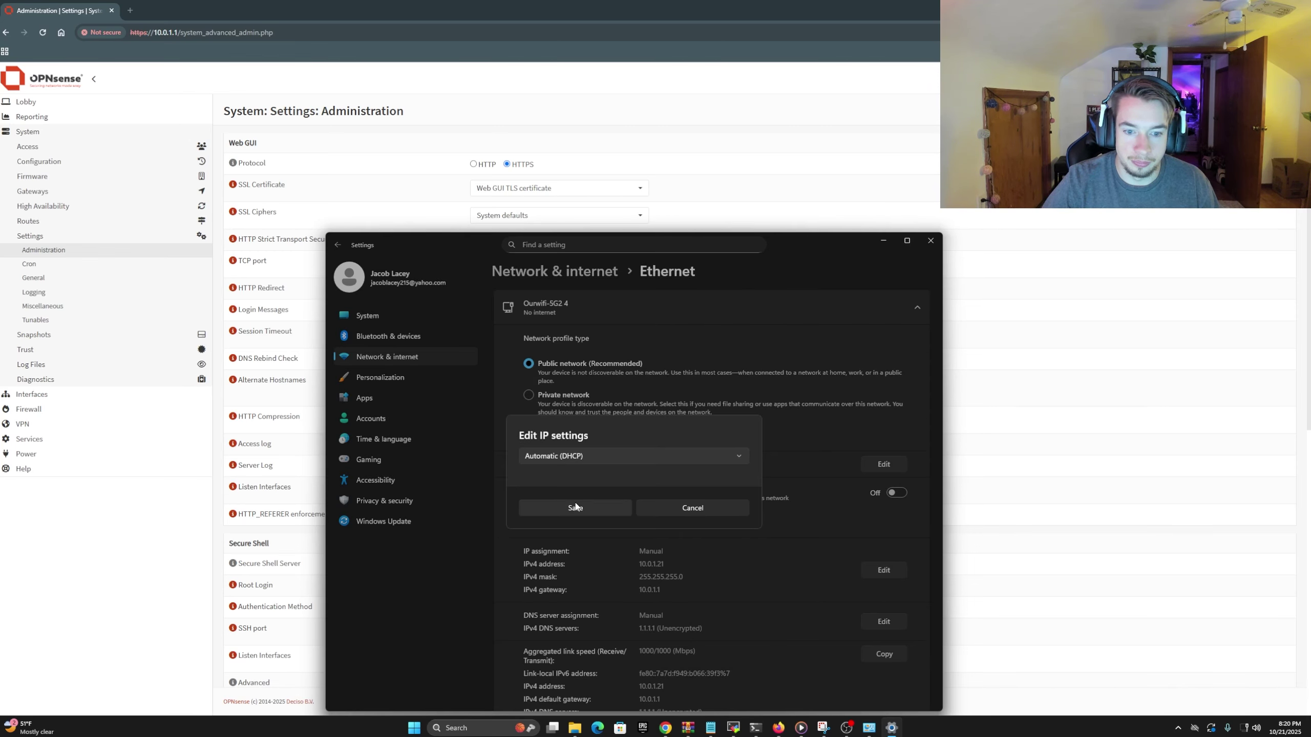
pyautogui.click(610, 457)
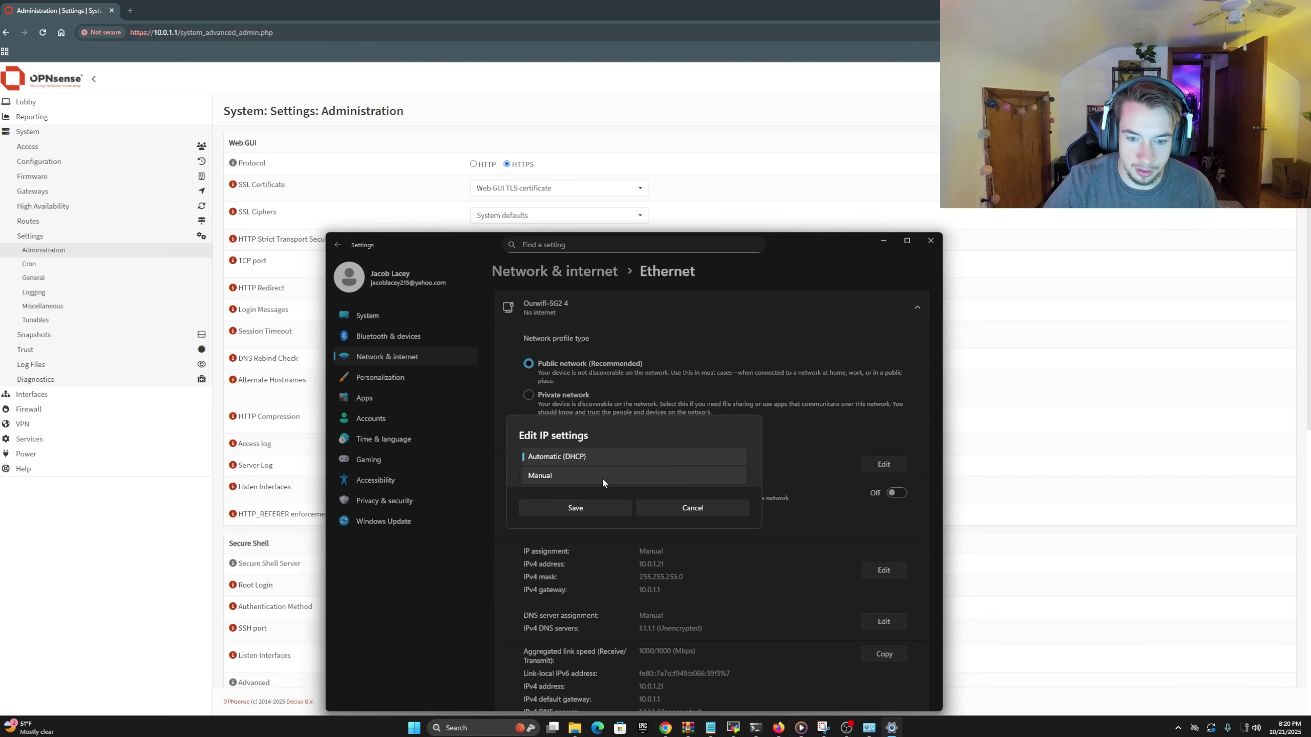
pyautogui.click(603, 478)
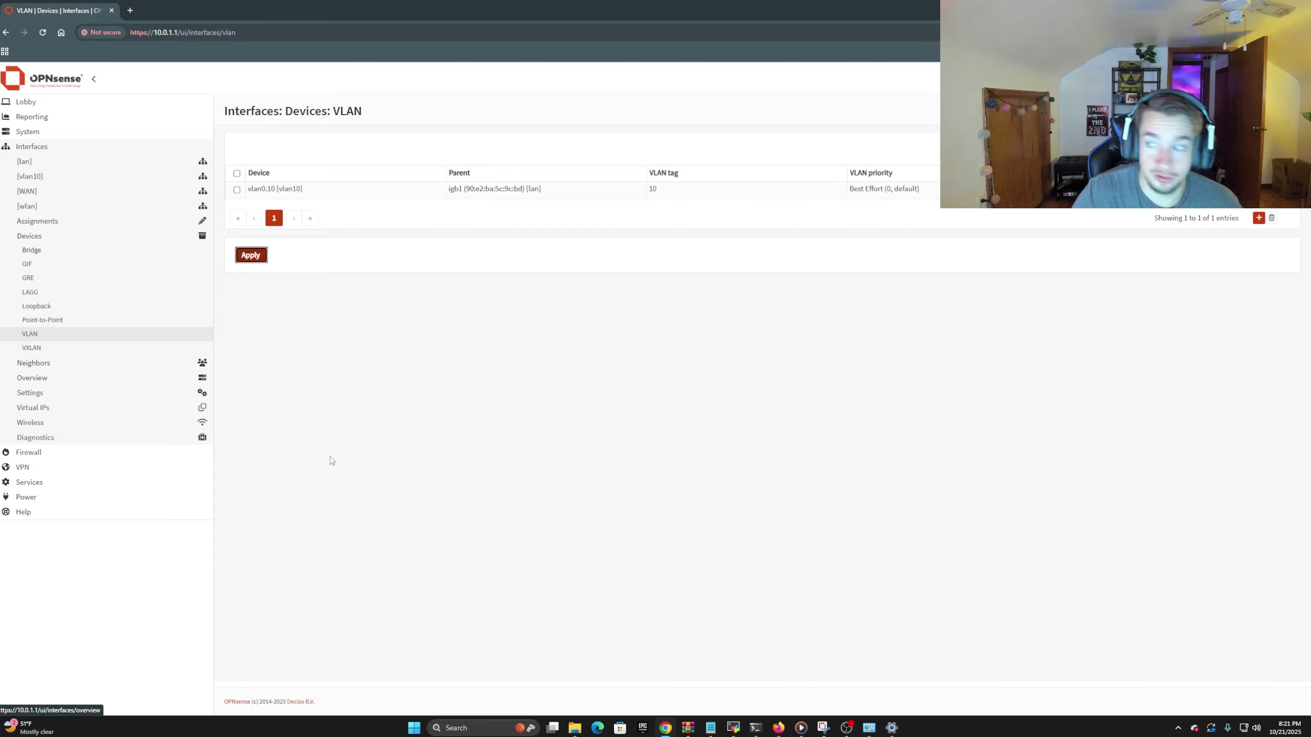
# Switch to the MobaXterm SSH session on 10.0.2.1 and enter privileged mode with the enable command
pyautogui.moveTo(498, 8); pyautogui.dragTo(459, 6)
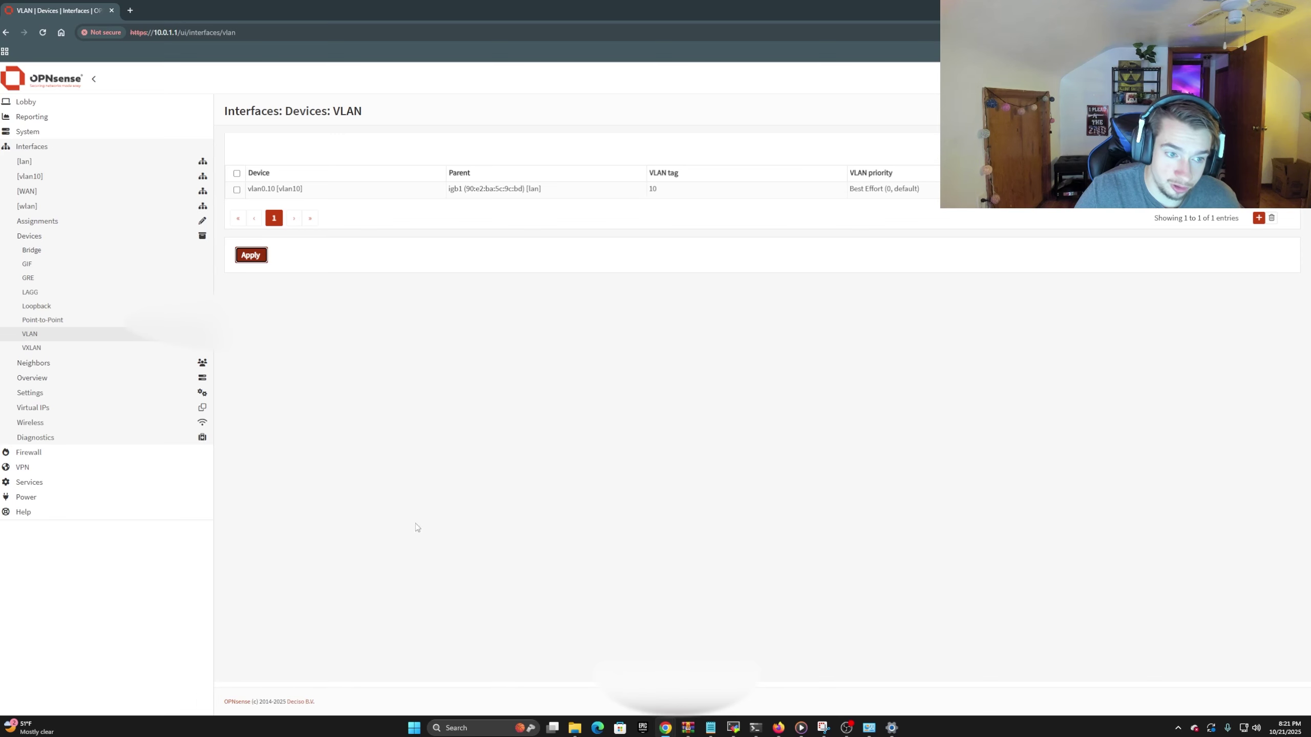
pyautogui.moveTo(733, 728)
pyautogui.click(722, 668)
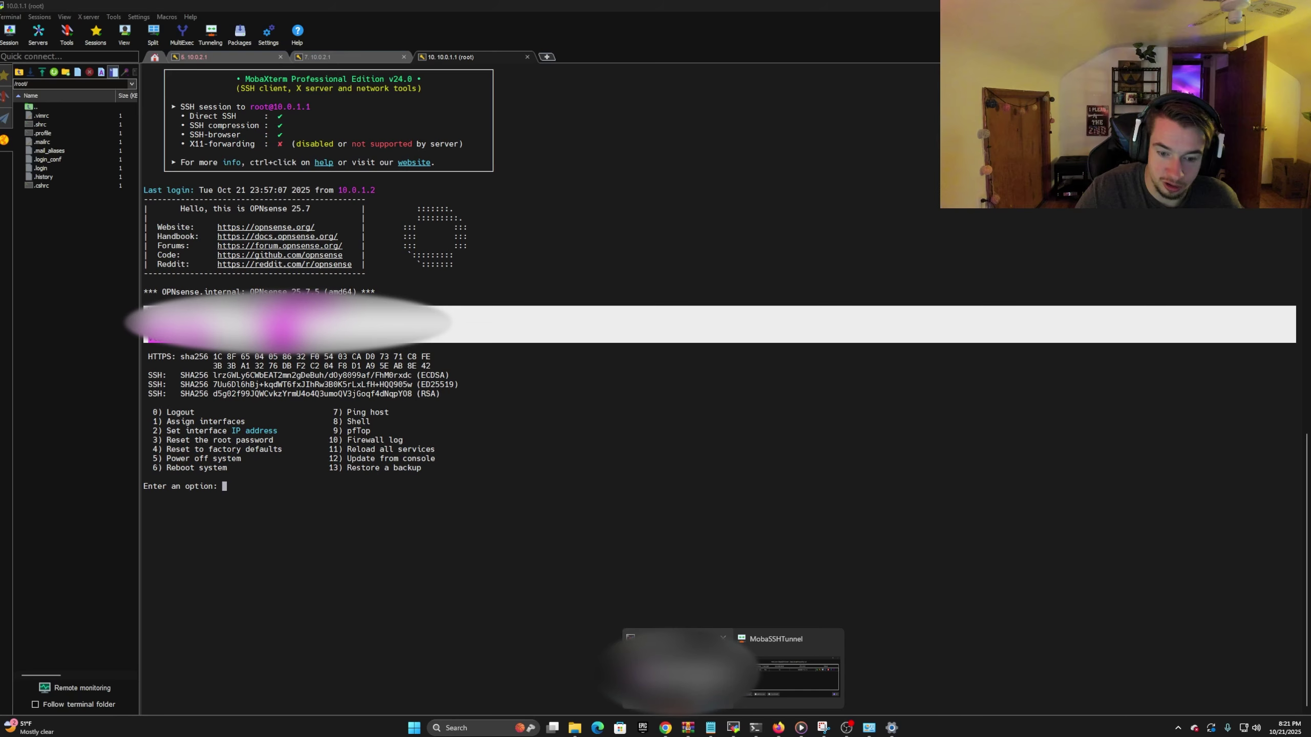
pyautogui.click(362, 57)
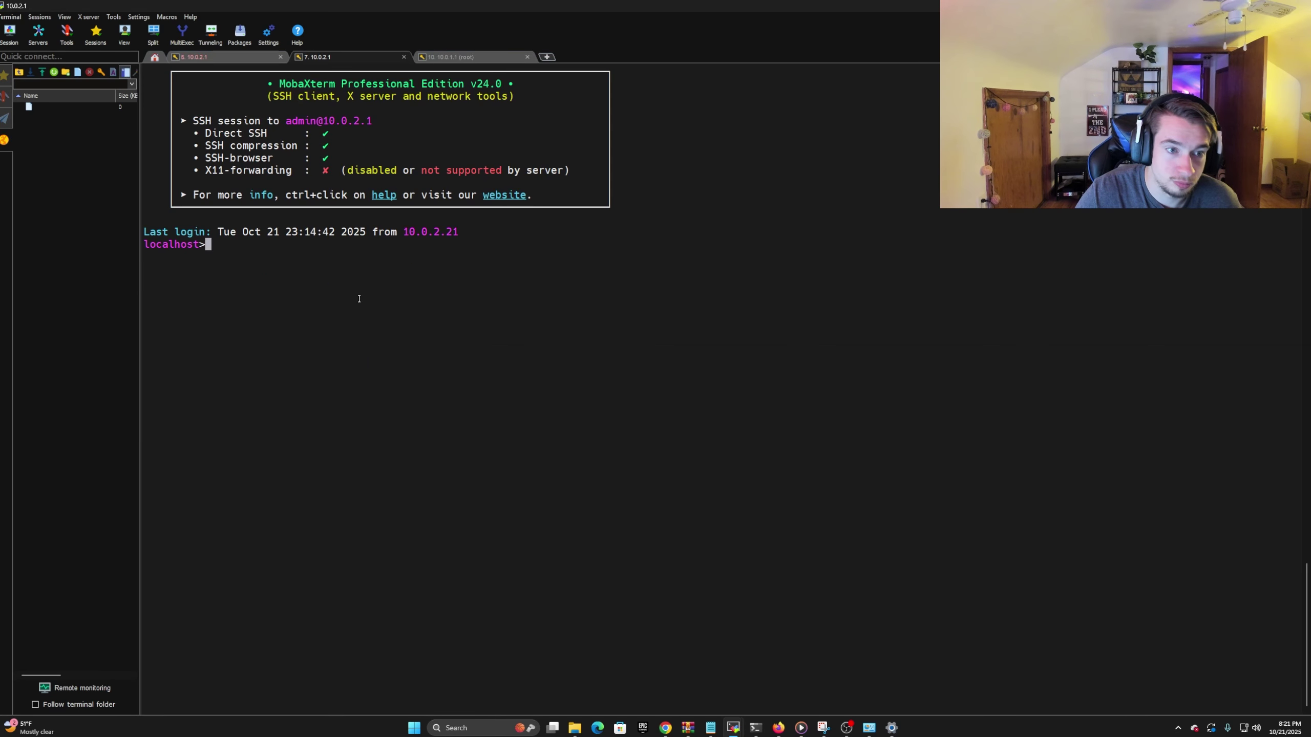
pyautogui.write('enable')
pyautogui.press('Return')
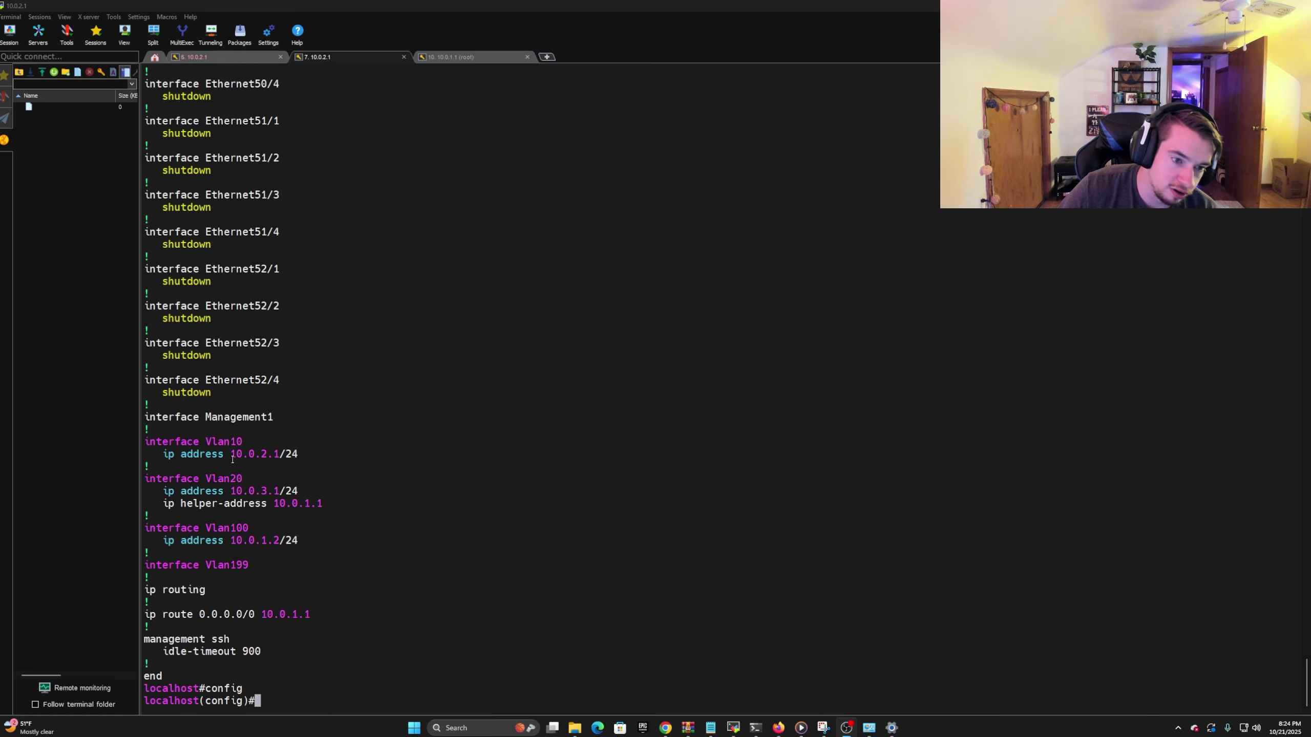
# Add the IP helper address 10.0.1.1 to the VLAN 10 interface in the switch configuration
pyautogui.moveTo(232, 454); pyautogui.dragTo(276, 454)
pyautogui.click(249, 461)
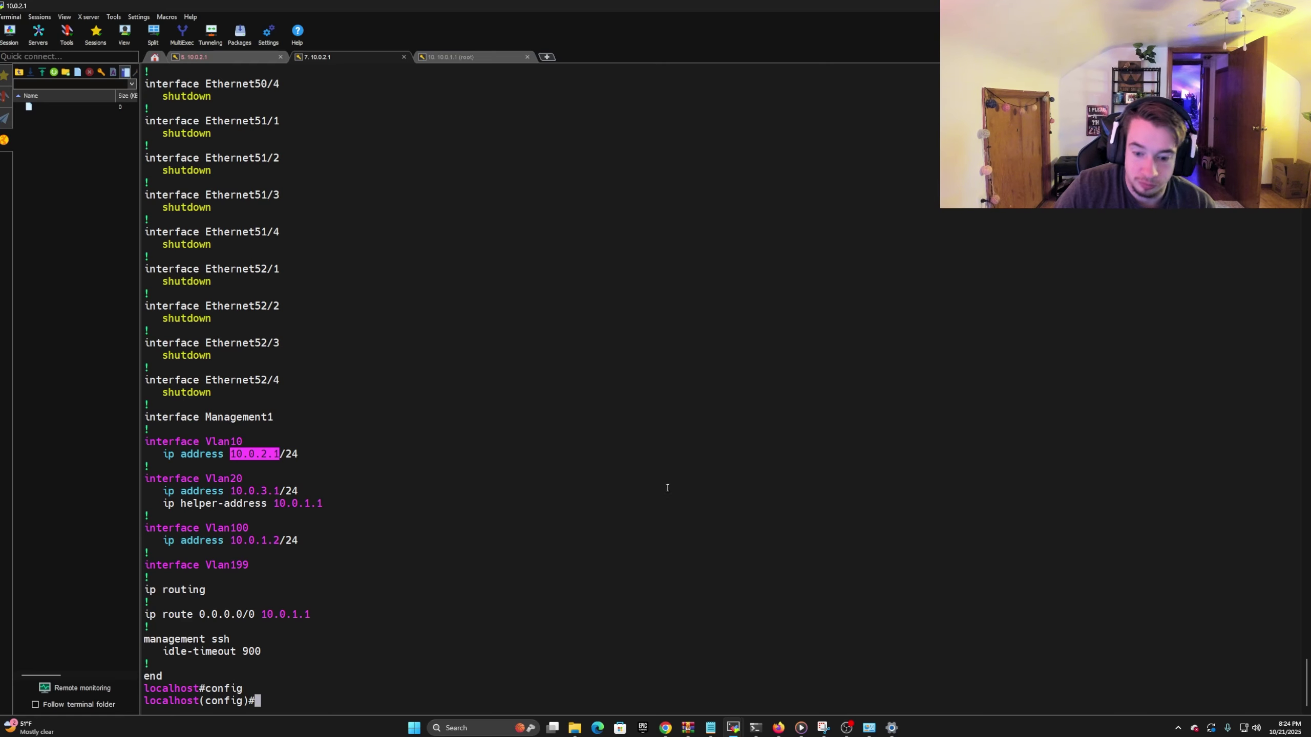
pyautogui.click(715, 508)
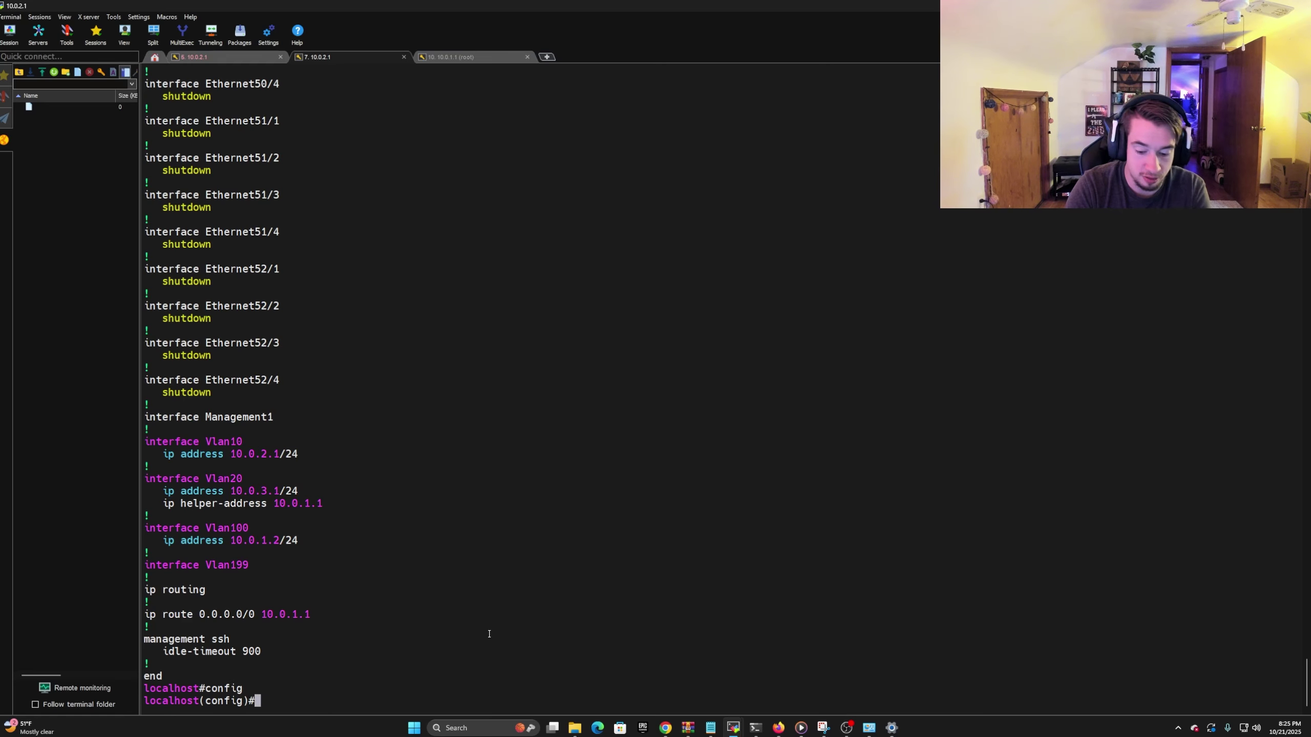
pyautogui.write('int vlan ')
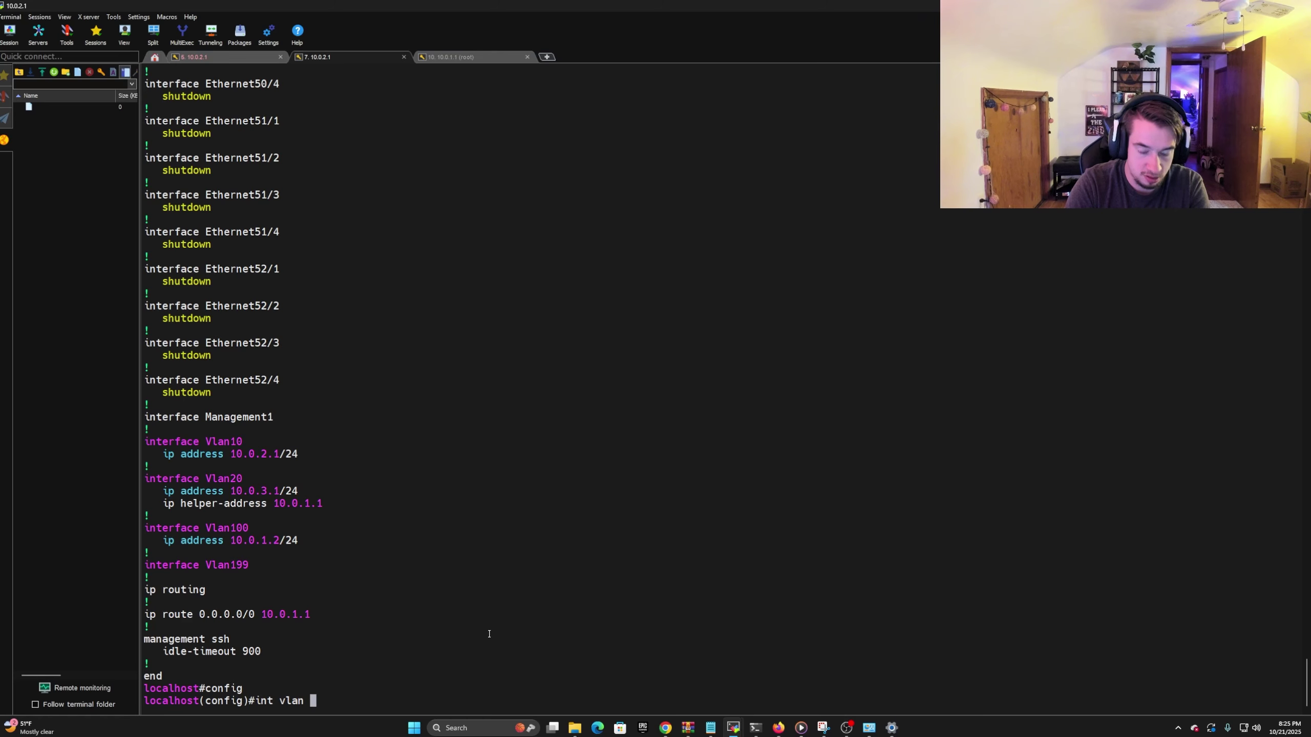
pyautogui.write('10')
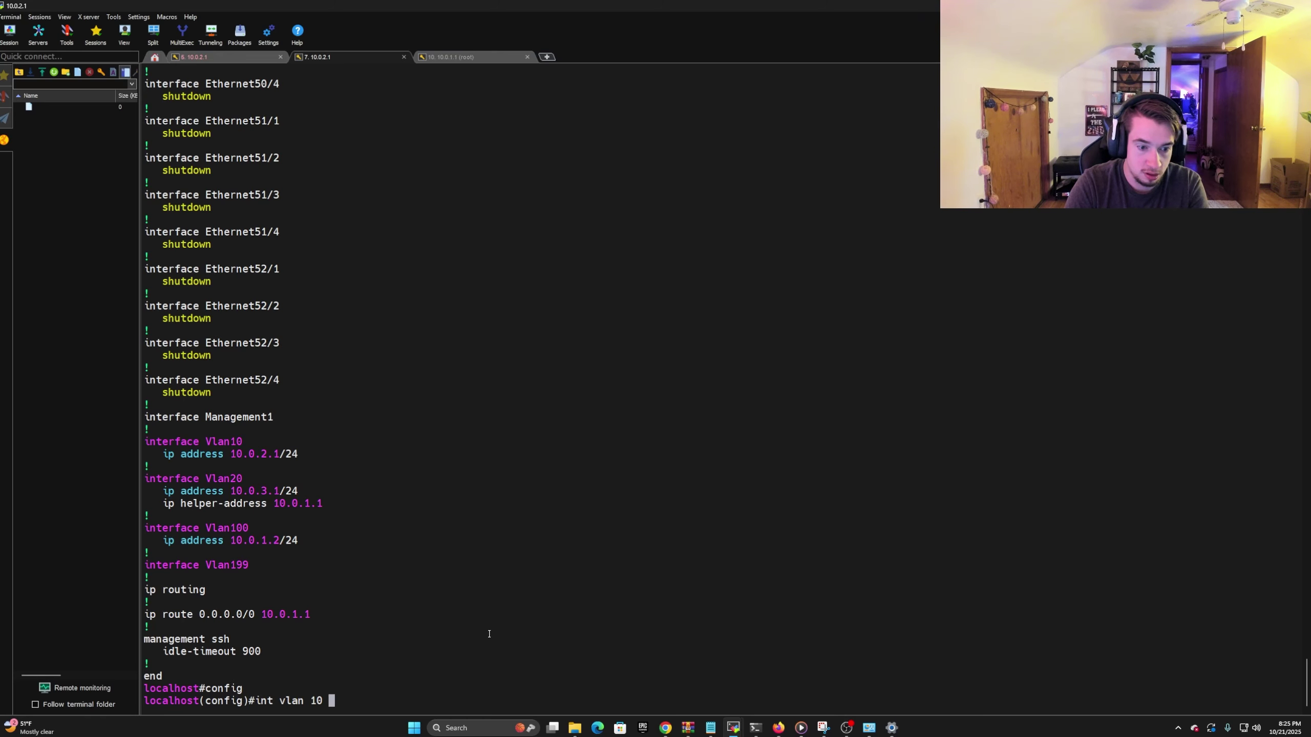
pyautogui.press('Return')
pyautogui.write('ip h')
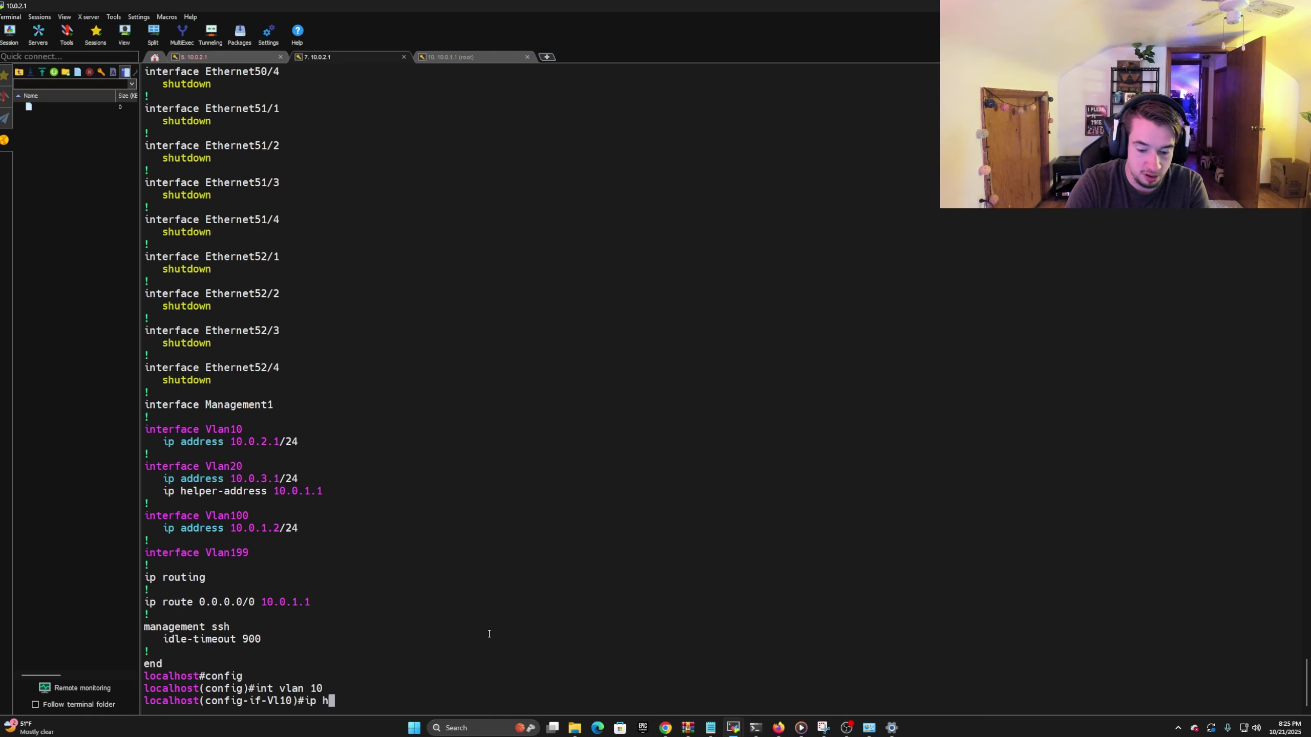
pyautogui.write('elper-address 10')
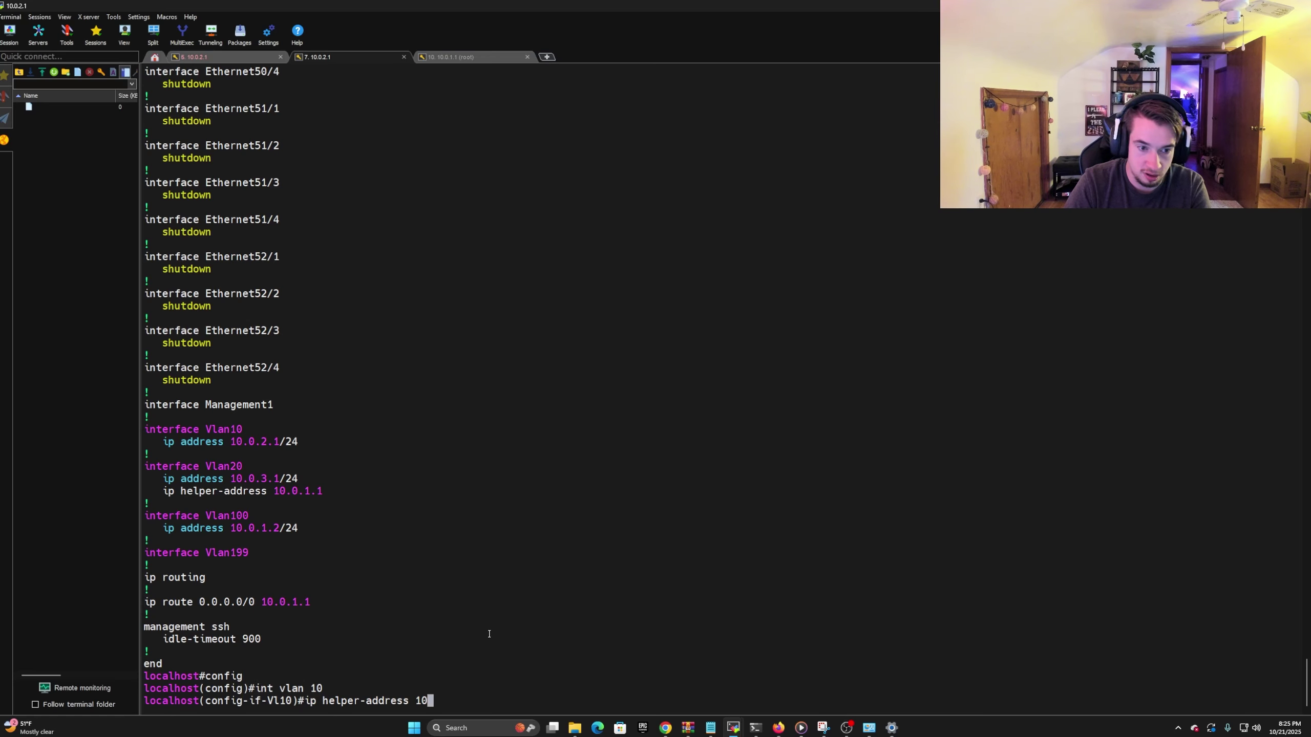
pyautogui.write('.0.1.1')
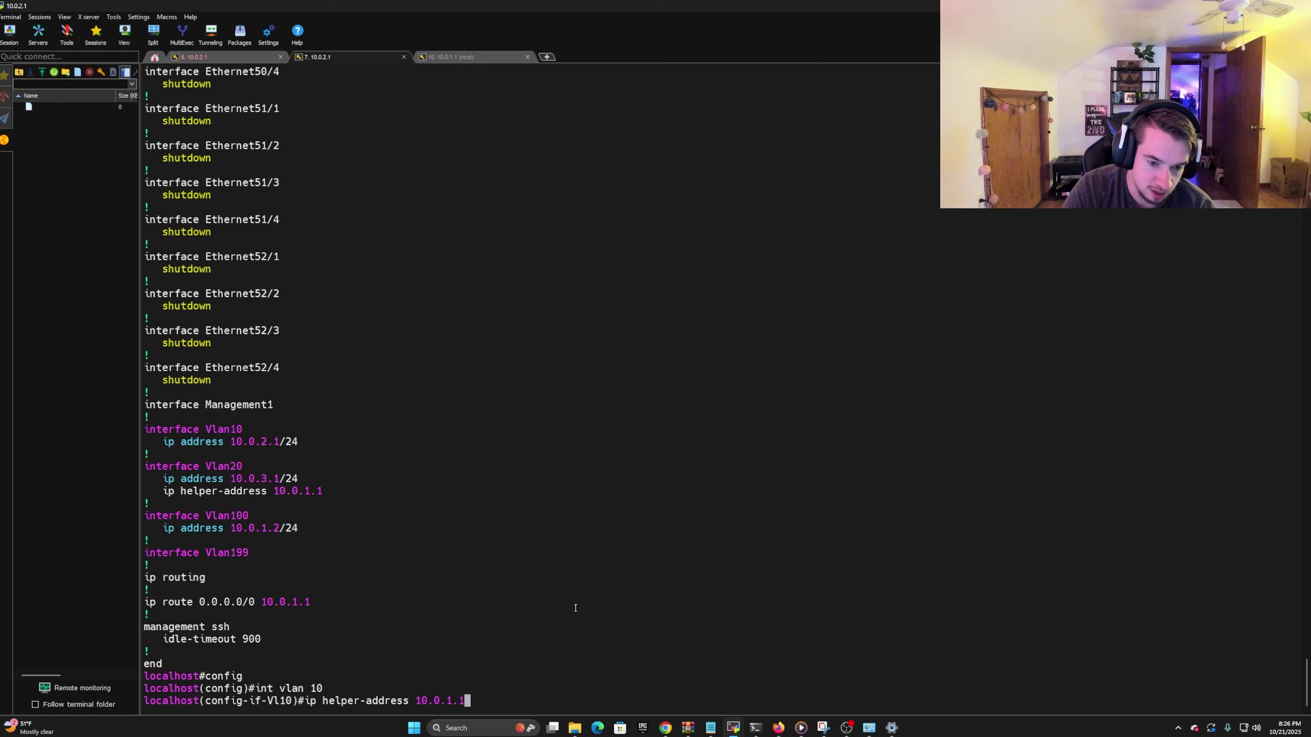
pyautogui.press('Return')
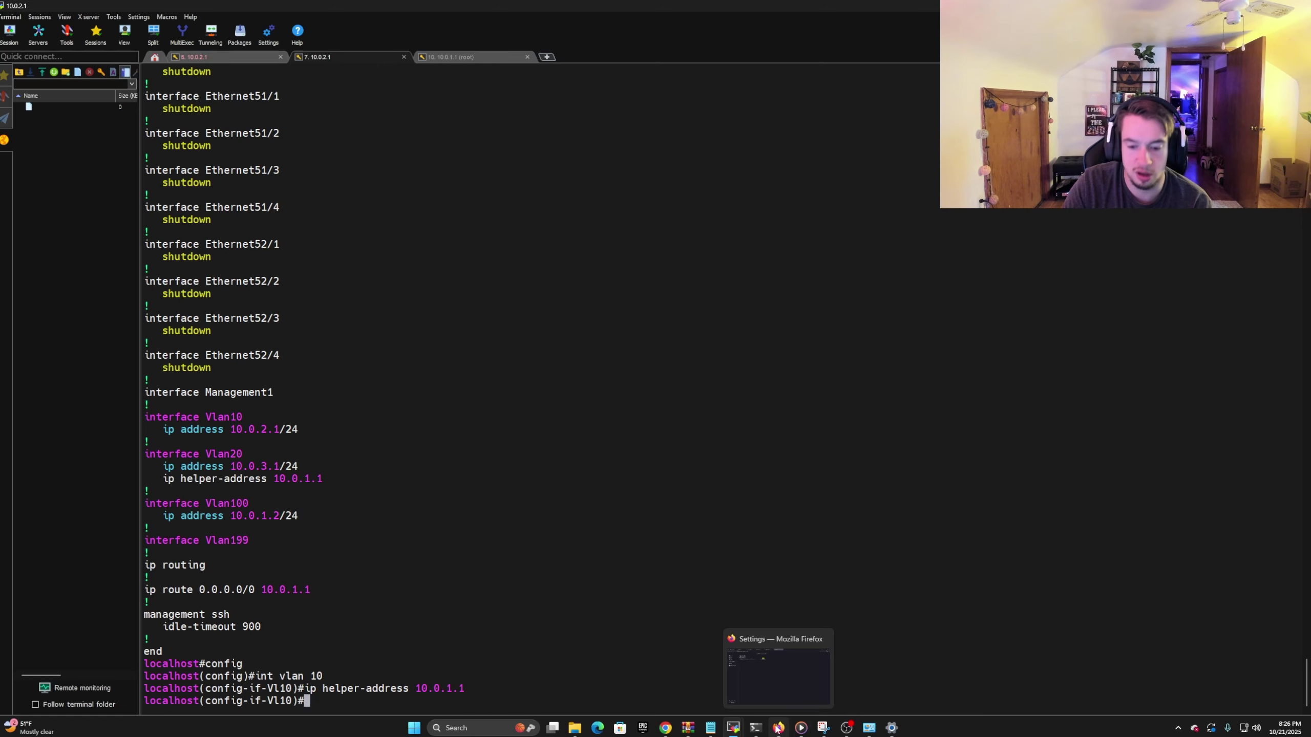
# Return to the OPNsense VLAN devices page in Chrome
pyautogui.moveTo(666, 733)
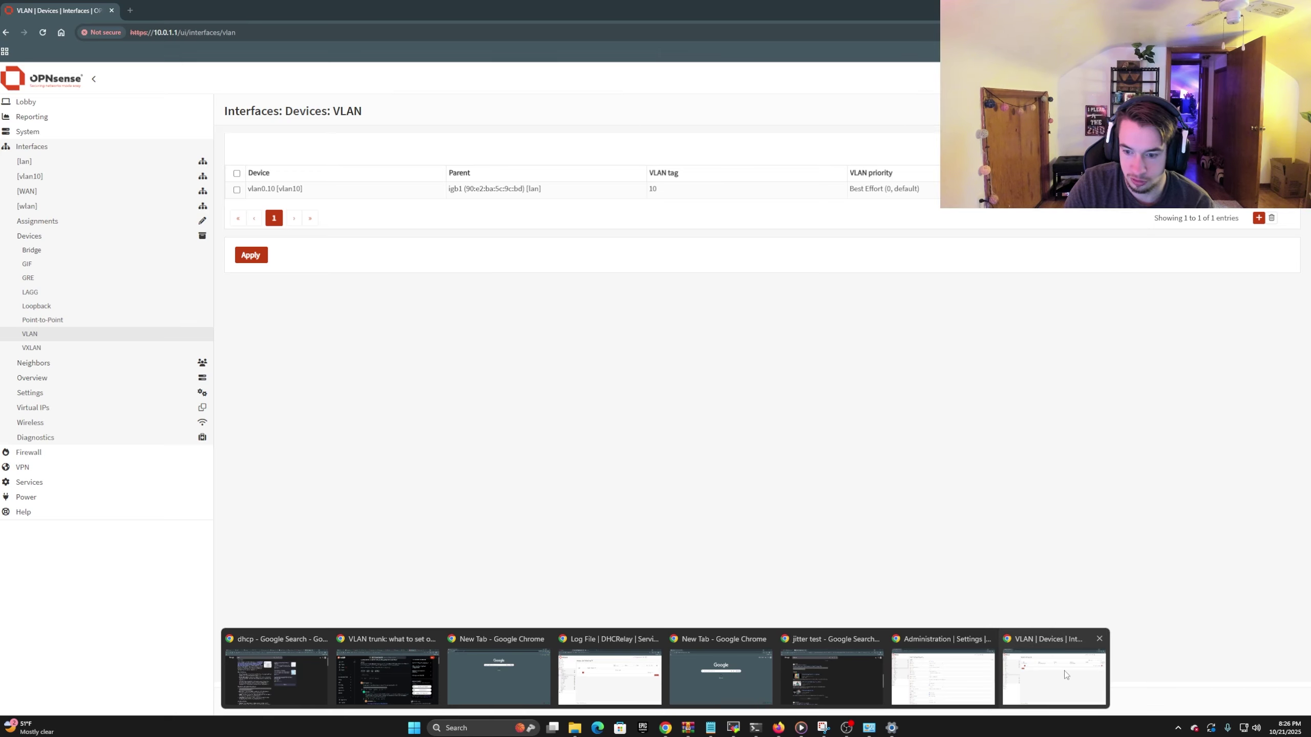
pyautogui.click(1065, 674)
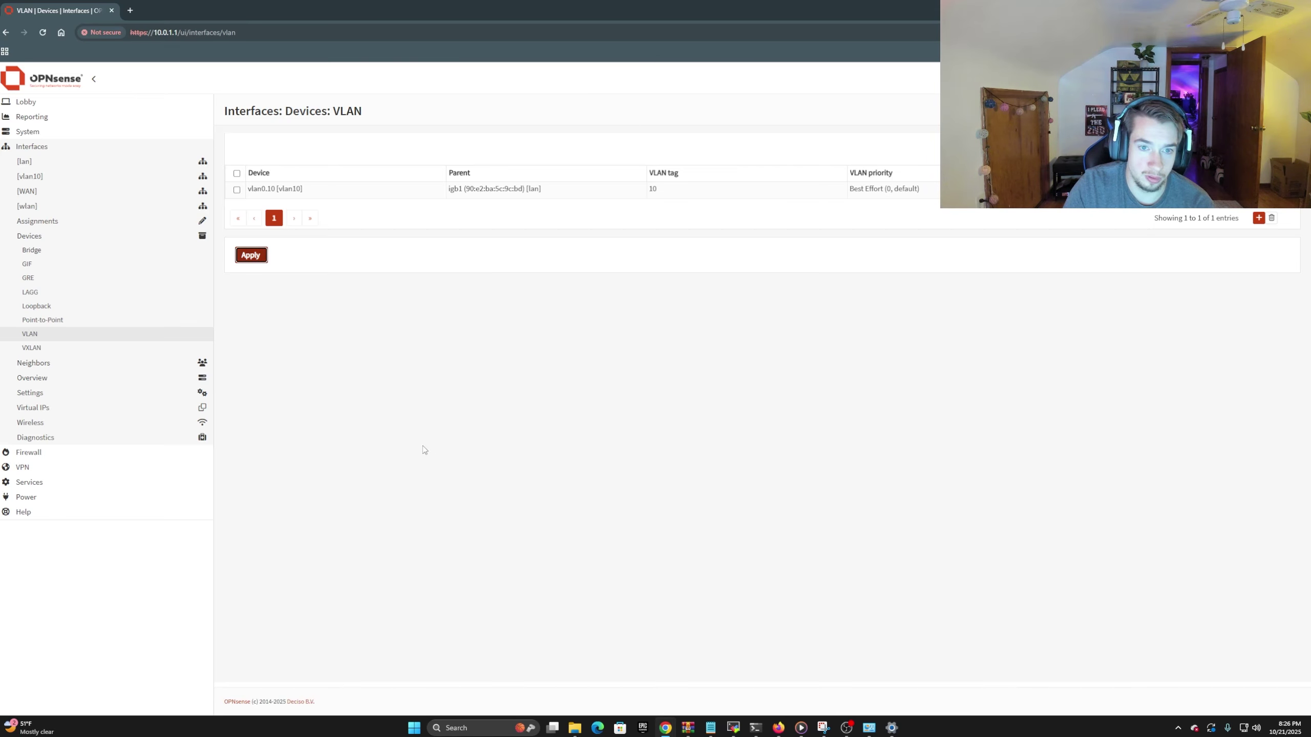
pyautogui.press('F5')
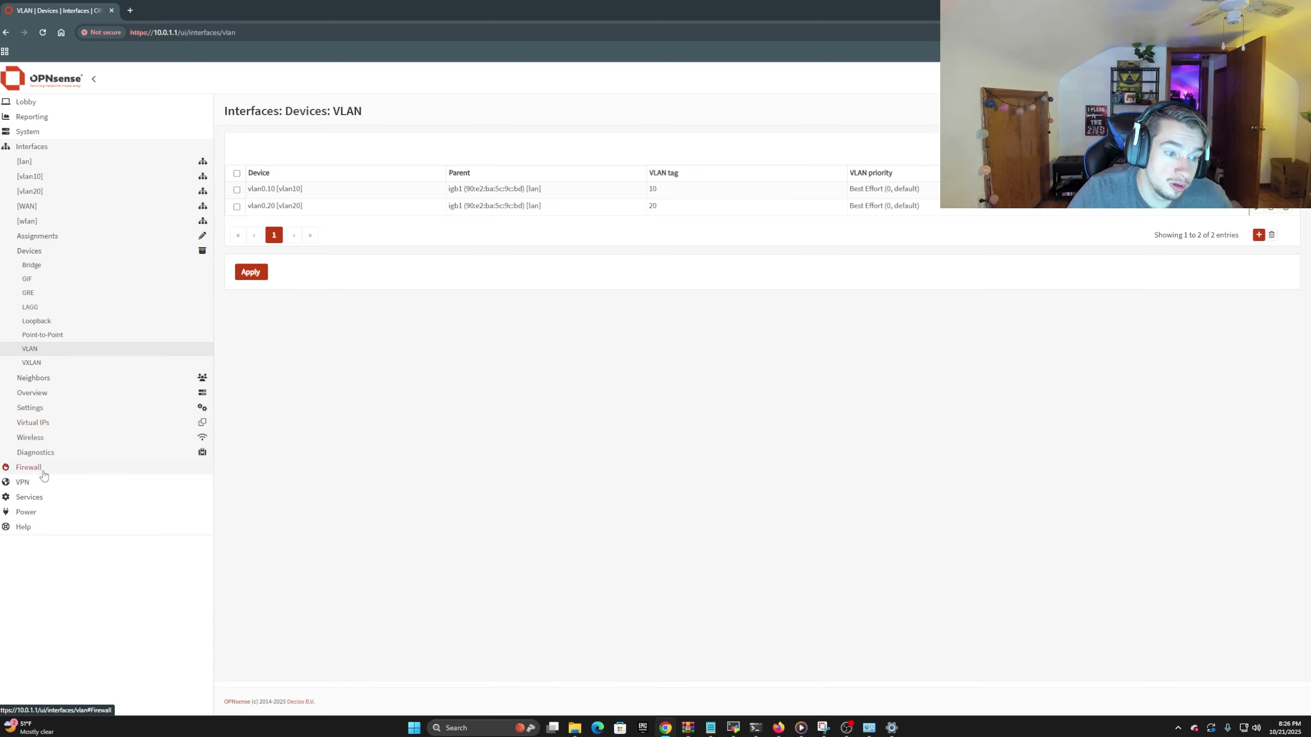
pyautogui.click(35, 149)
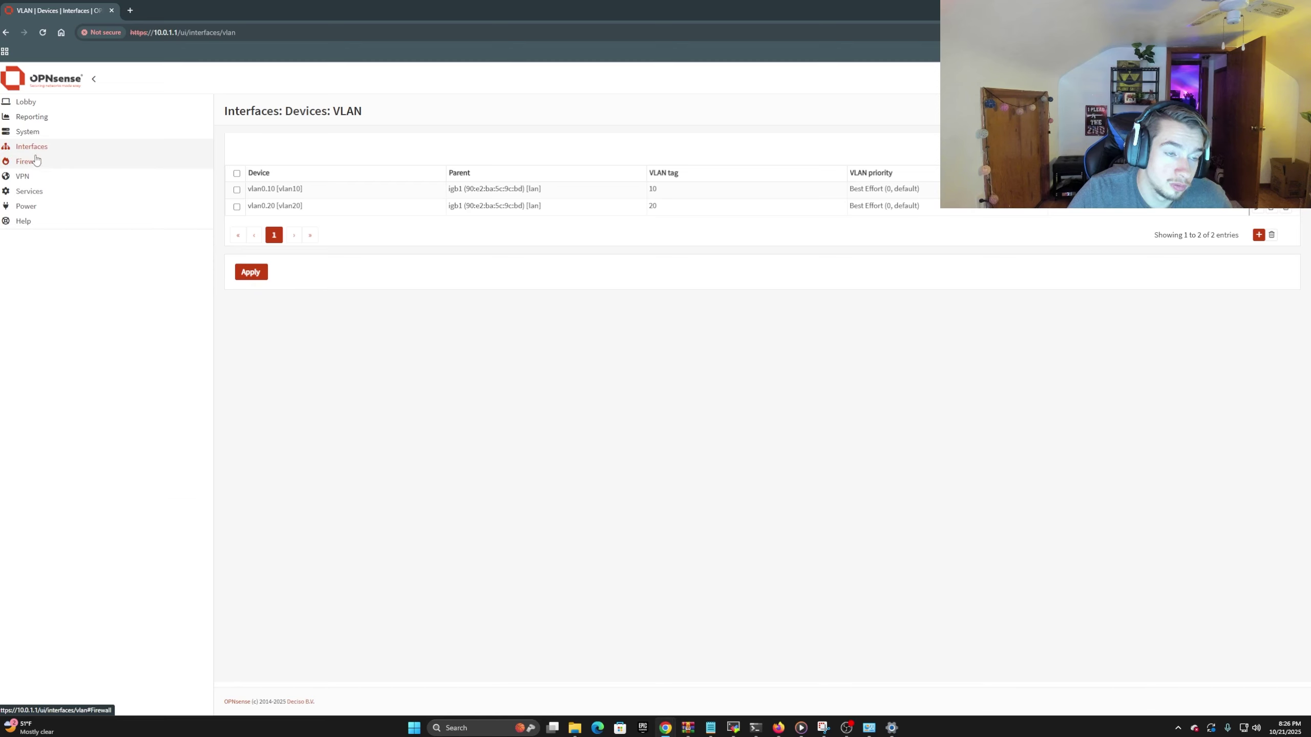
pyautogui.click(31, 133)
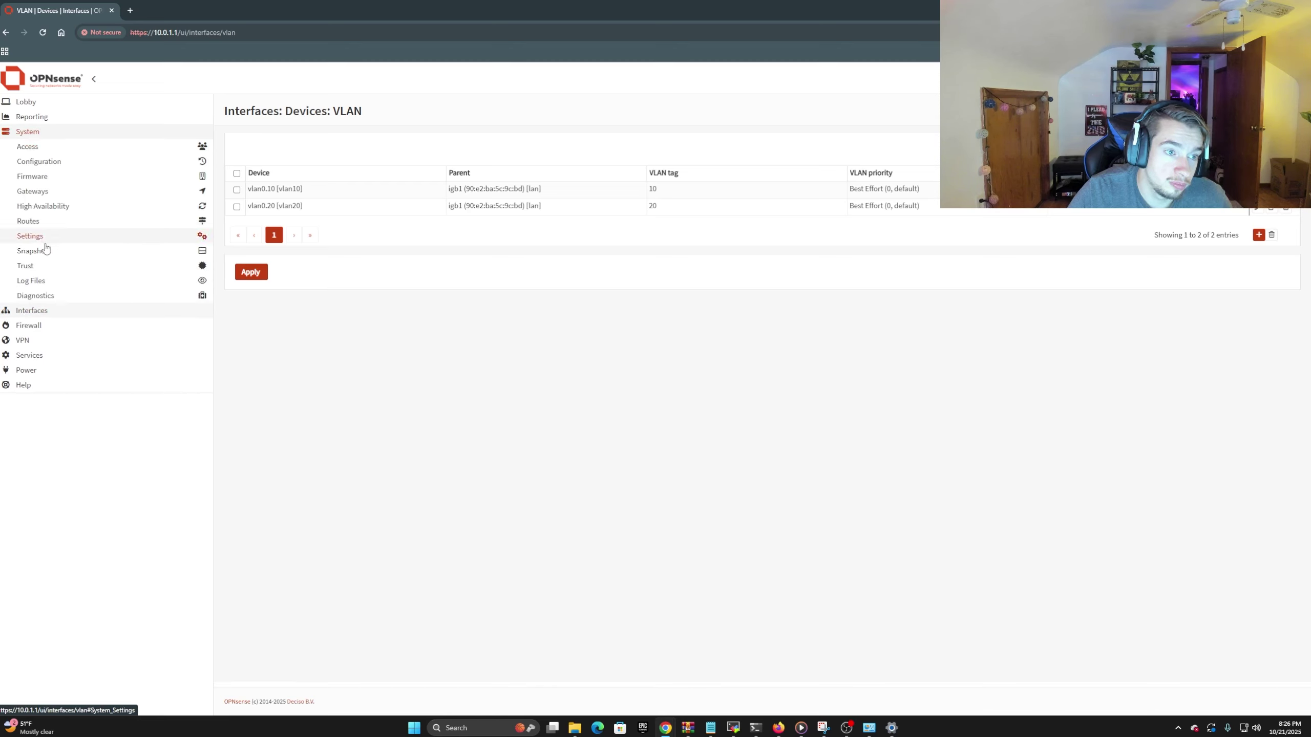
pyautogui.click(38, 324)
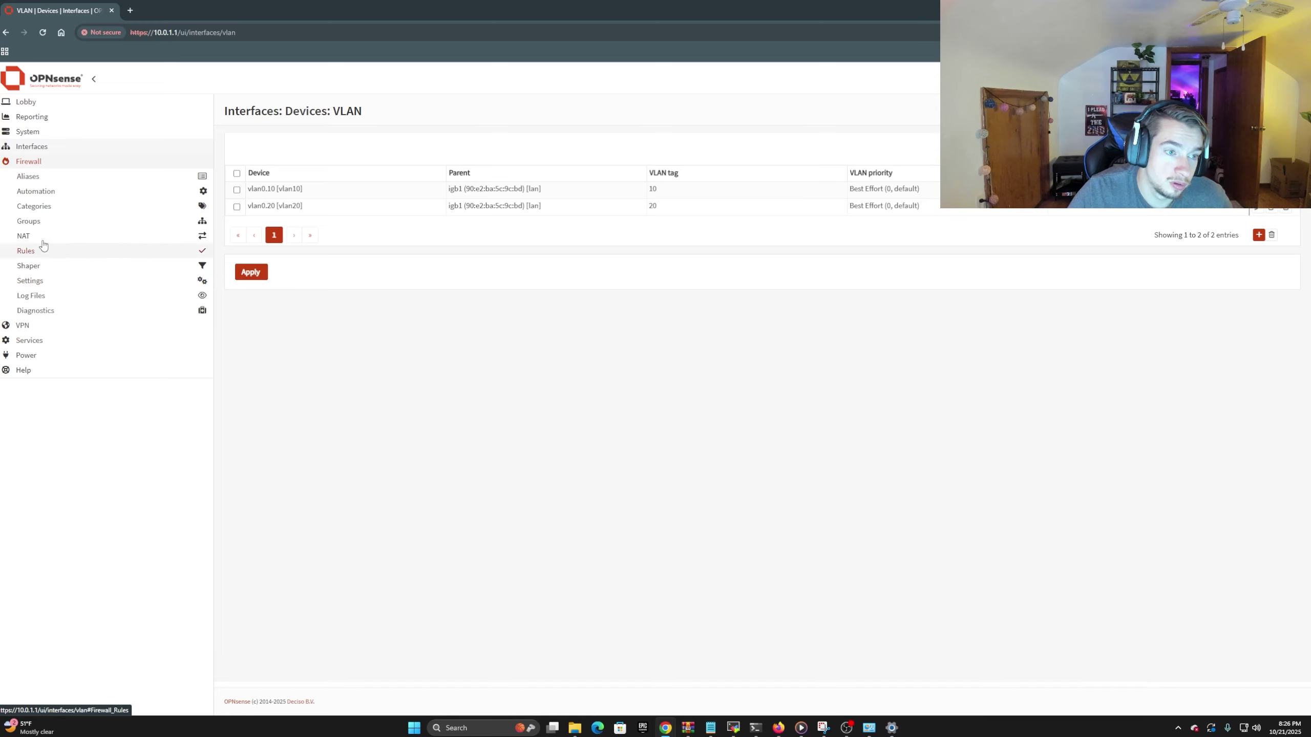
pyautogui.click(32, 133)
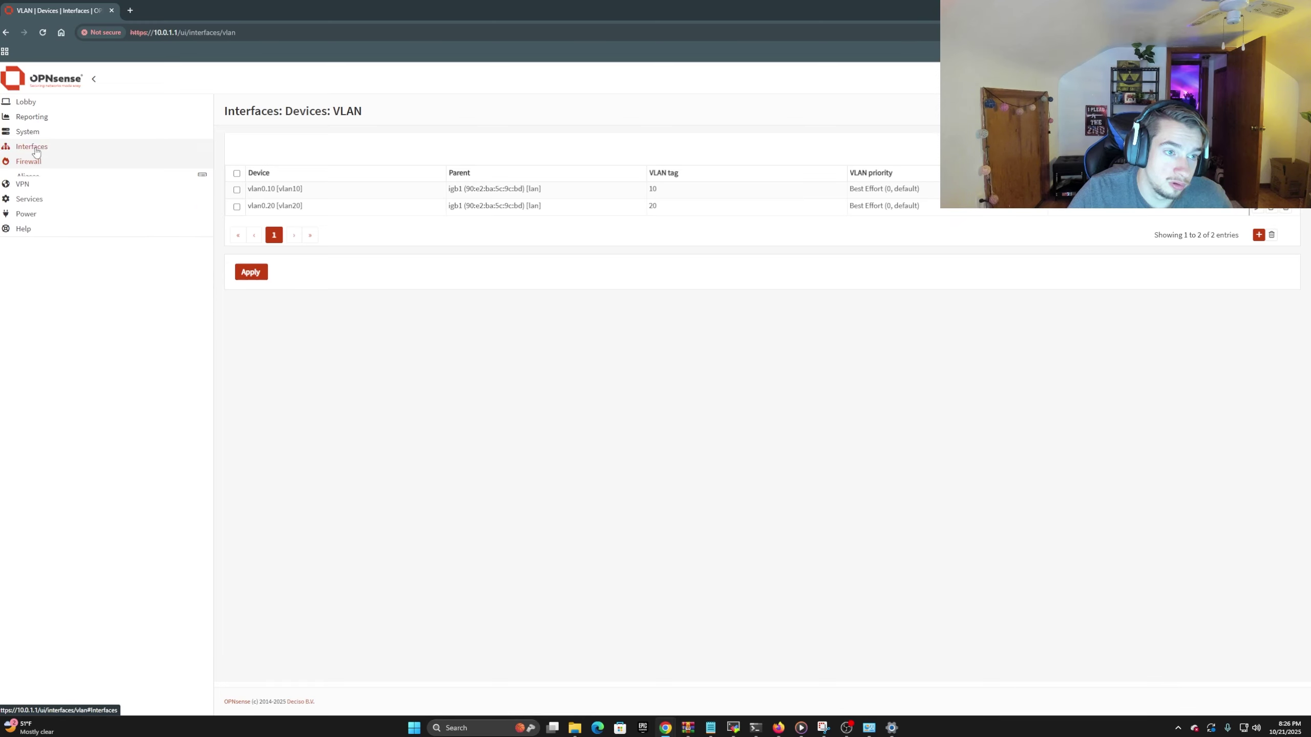
pyautogui.click(31, 136)
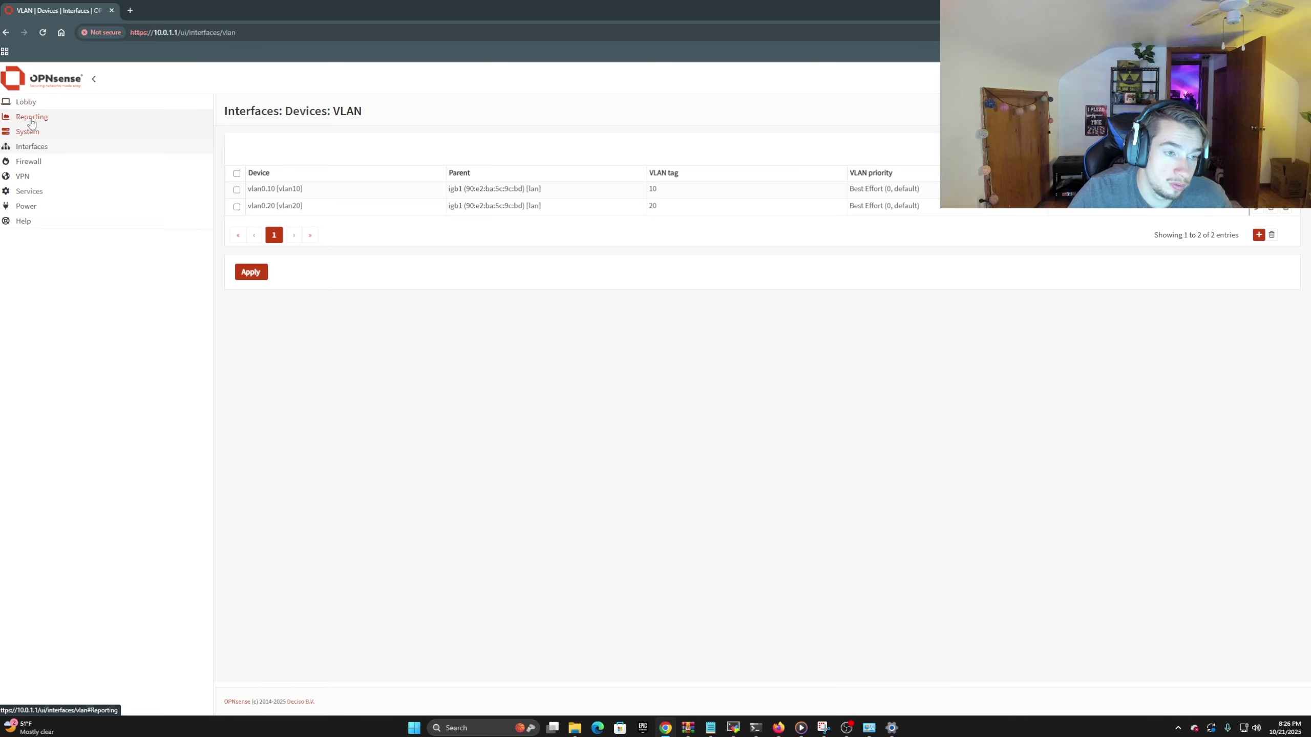
pyautogui.click(31, 146)
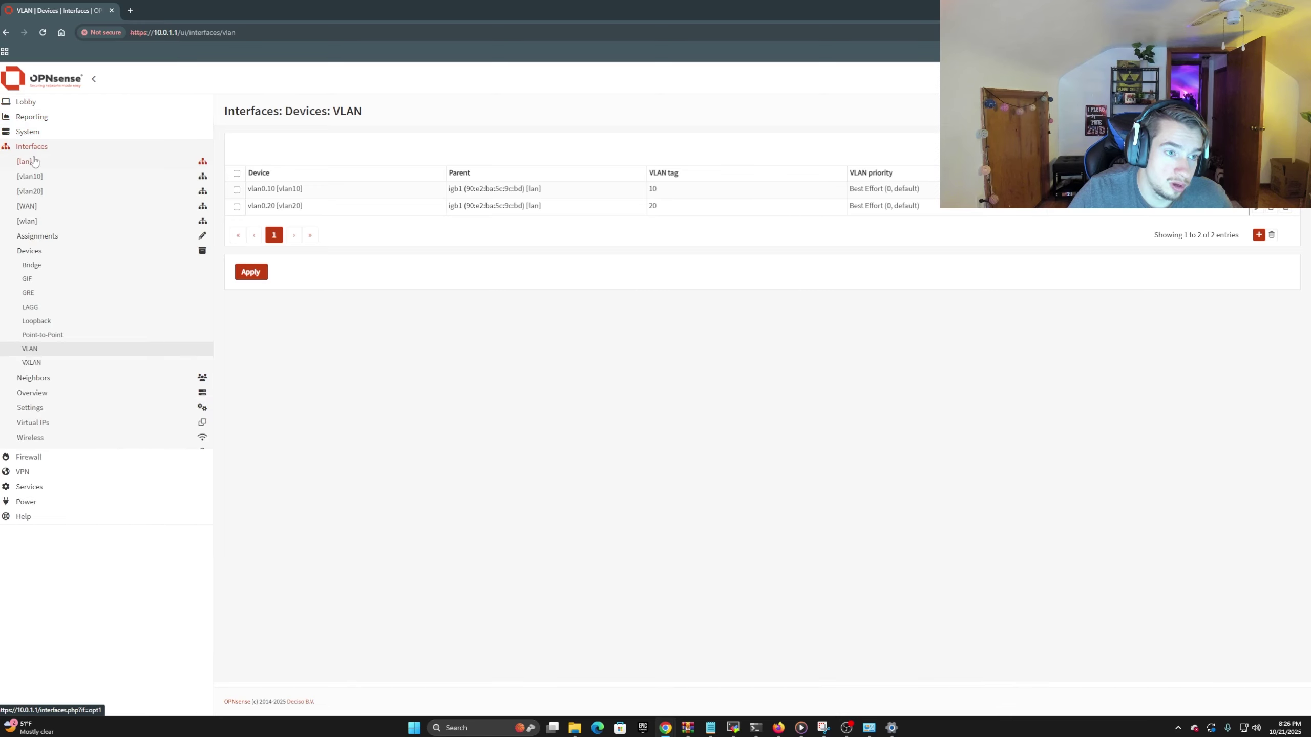
pyautogui.click(33, 252)
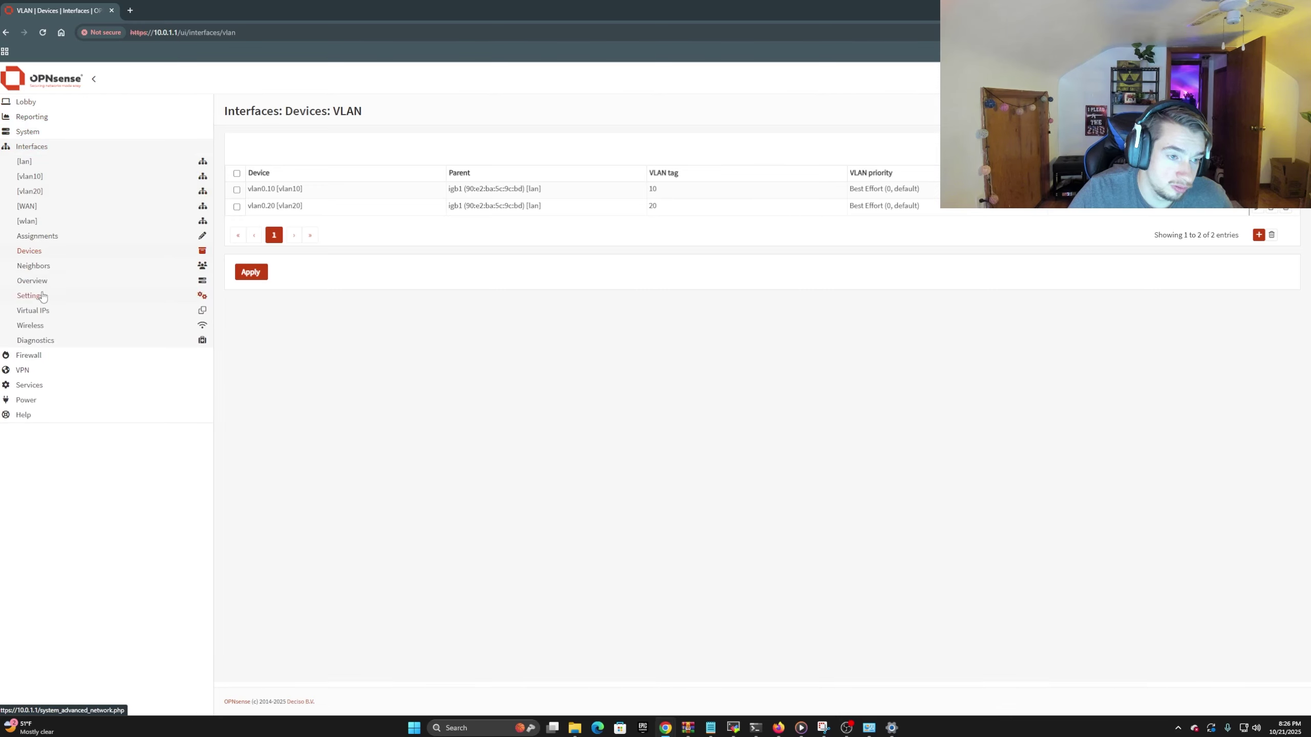
# Open the DHCP ranges of the Dnsmasq DNS & DHCP service
pyautogui.click(29, 384)
pyautogui.click(59, 236)
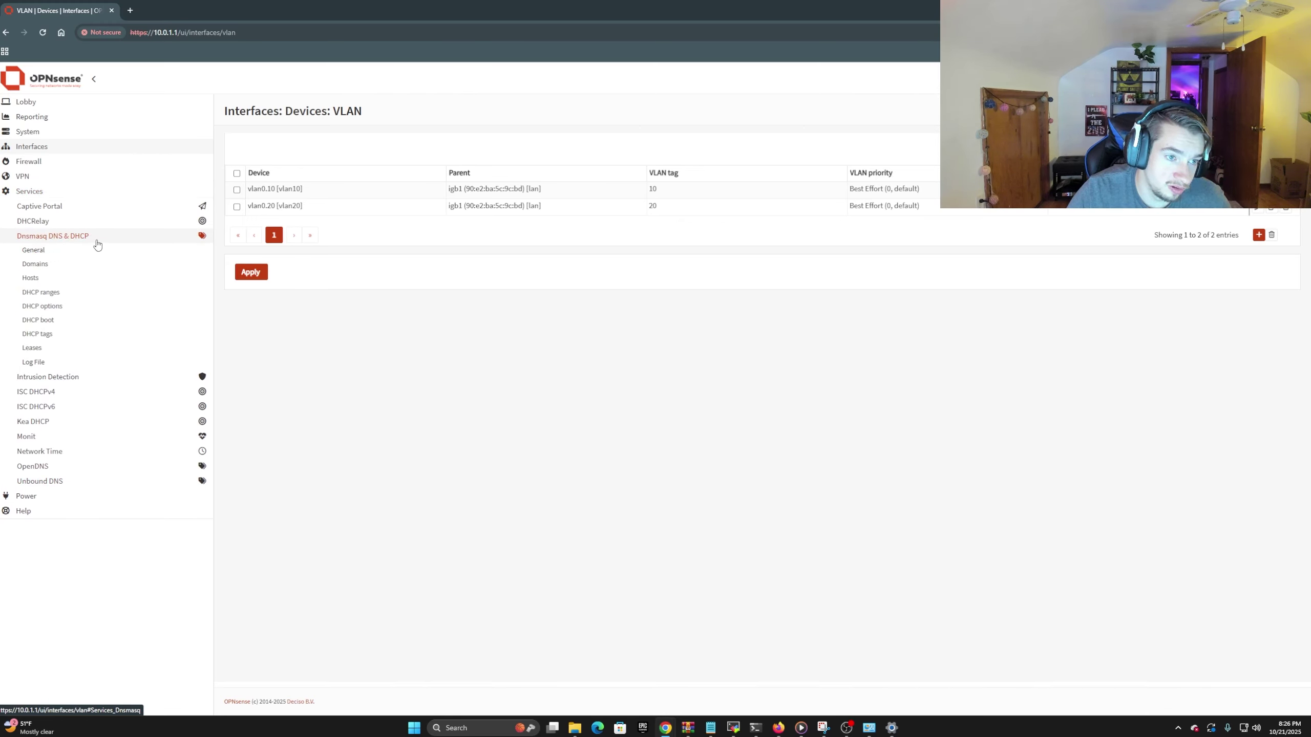
pyautogui.click(70, 254)
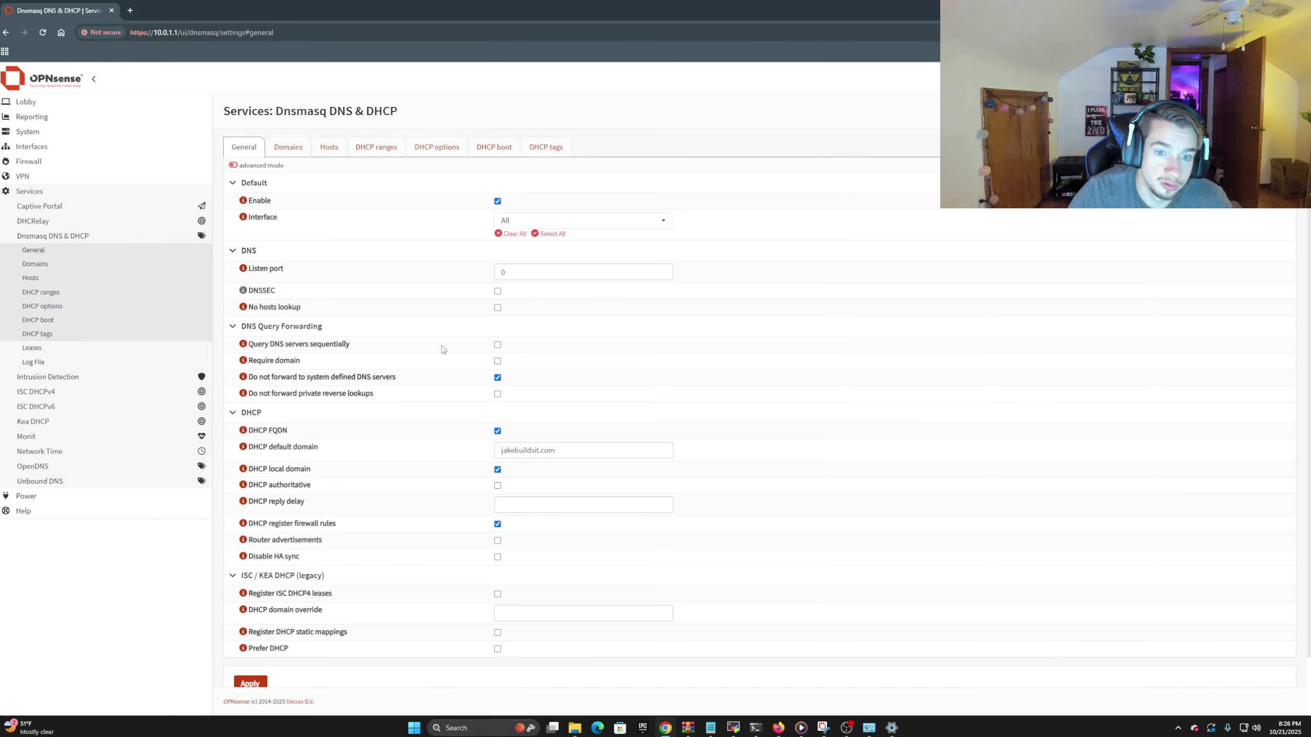
pyautogui.click(376, 149)
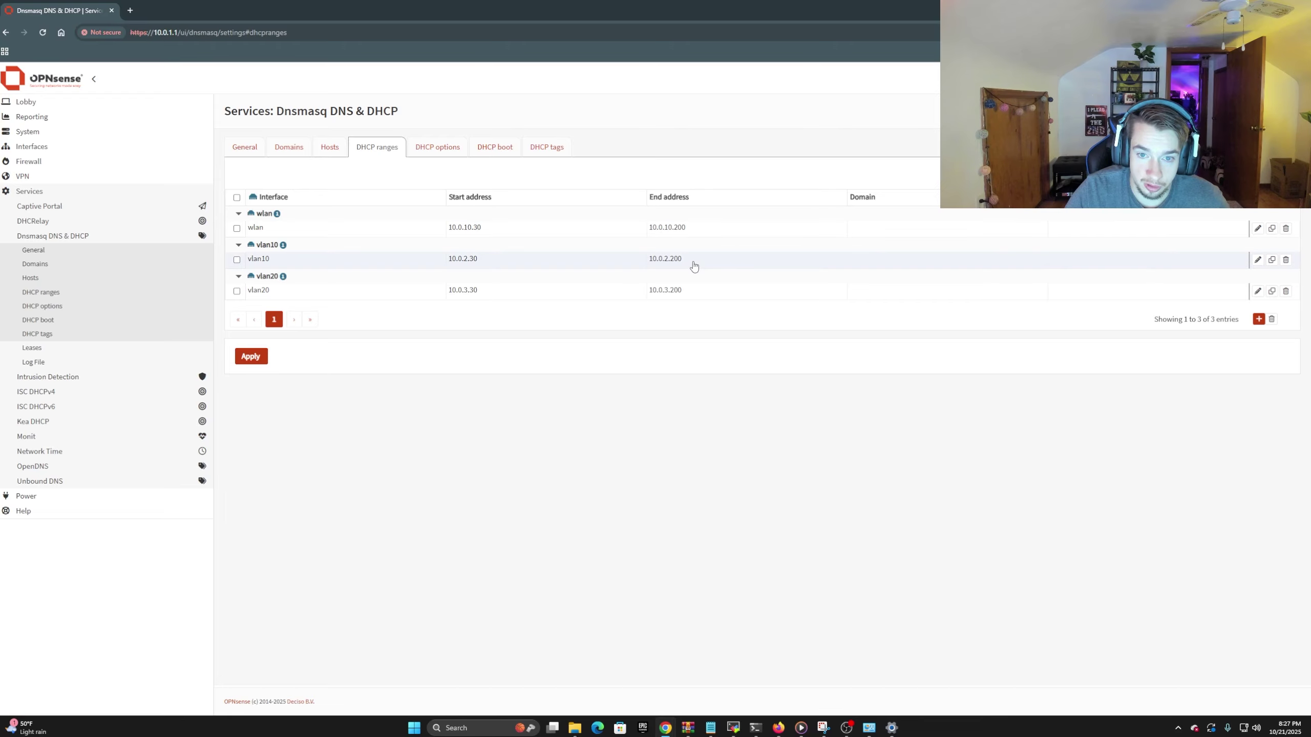
# Delete the existing vlan20 and wlan DHCP ranges, keeping only the vlan10 range
pyautogui.click(1286, 292)
pyautogui.click(795, 174)
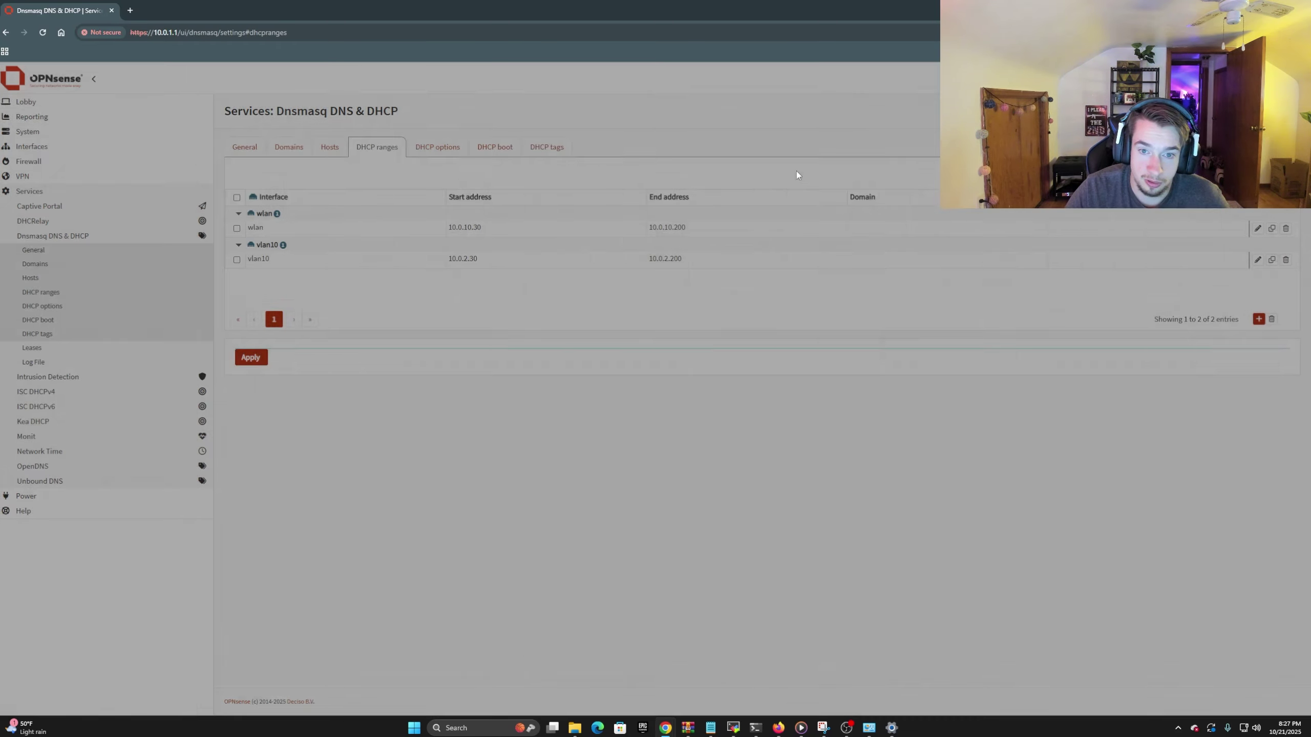
pyautogui.click(1286, 259)
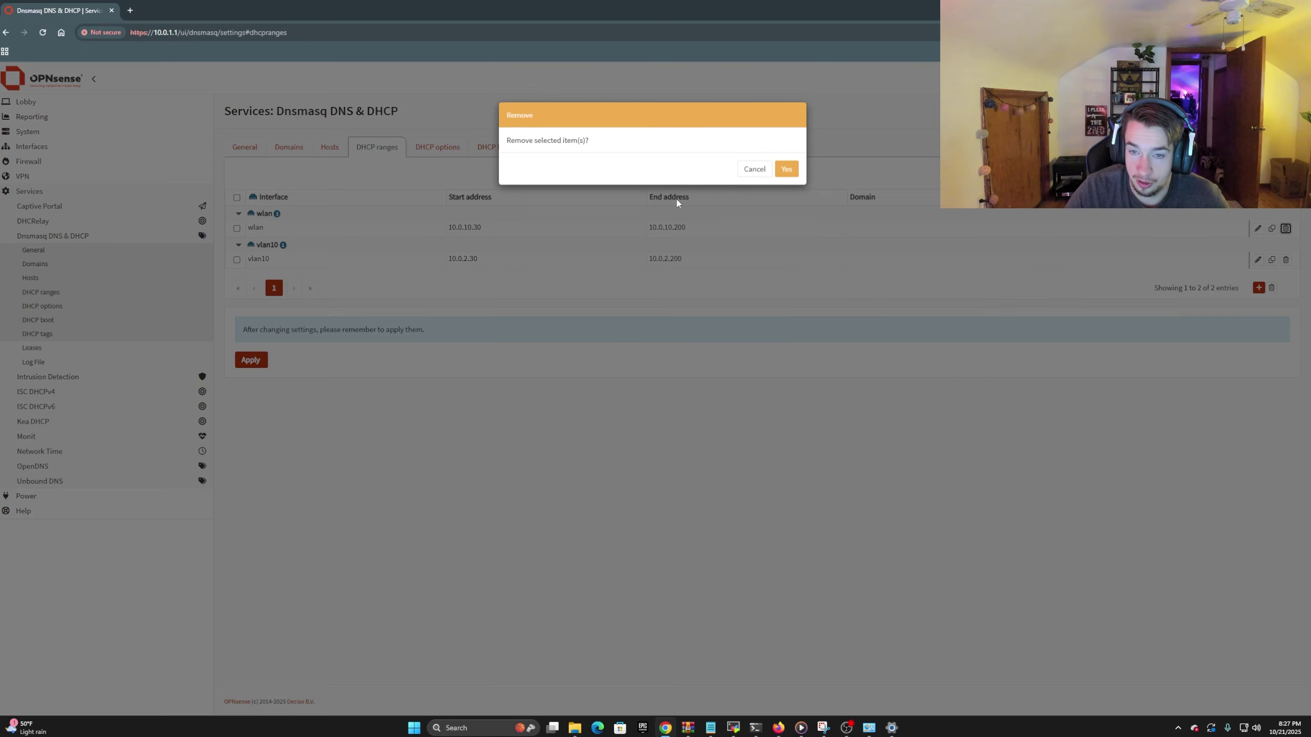
pyautogui.click(785, 171)
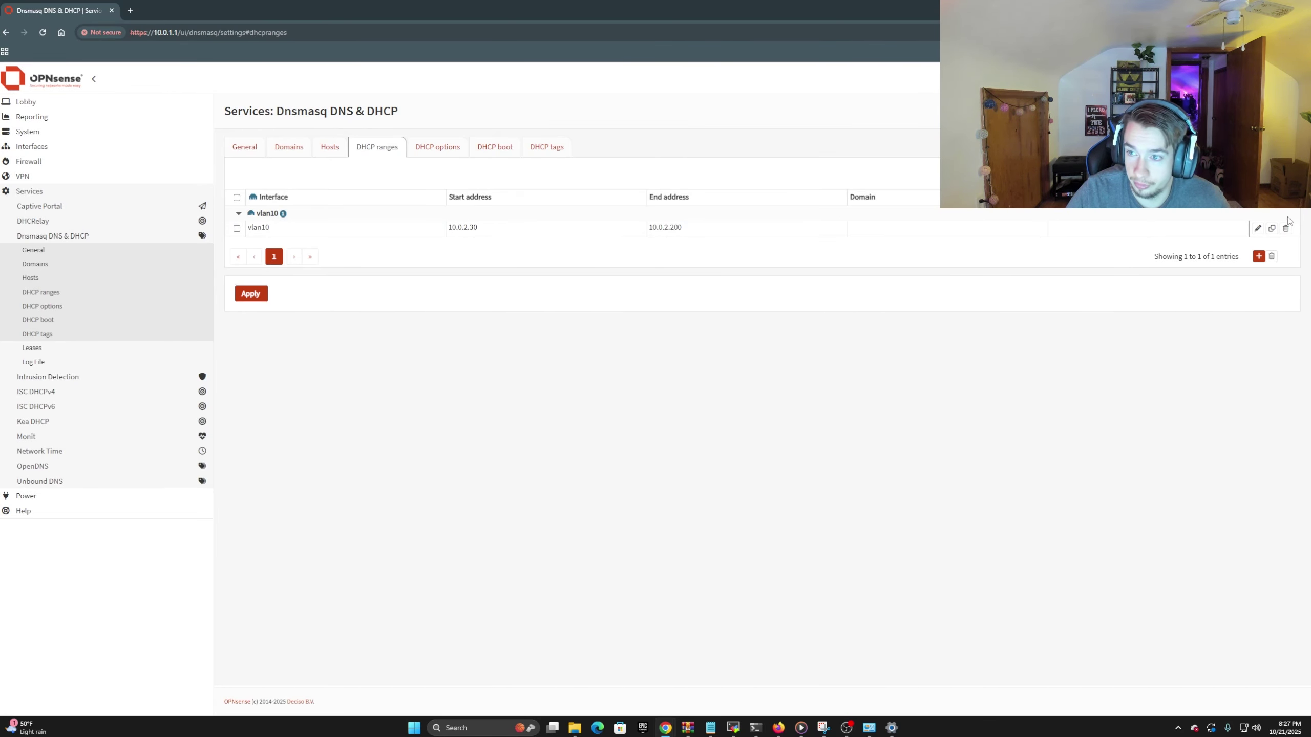
# Start a new DHCP range on the vlan20 interface with the tag to set left at None
pyautogui.click(1258, 256)
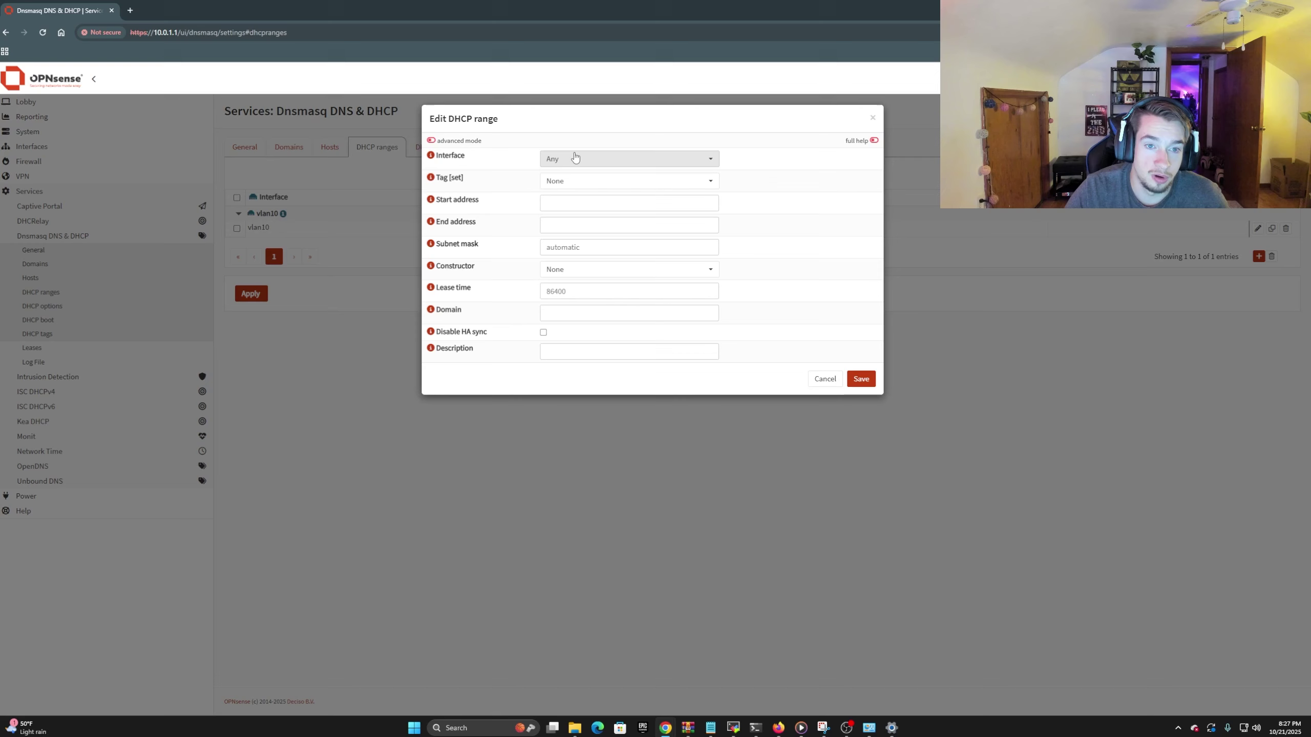
pyautogui.click(576, 157)
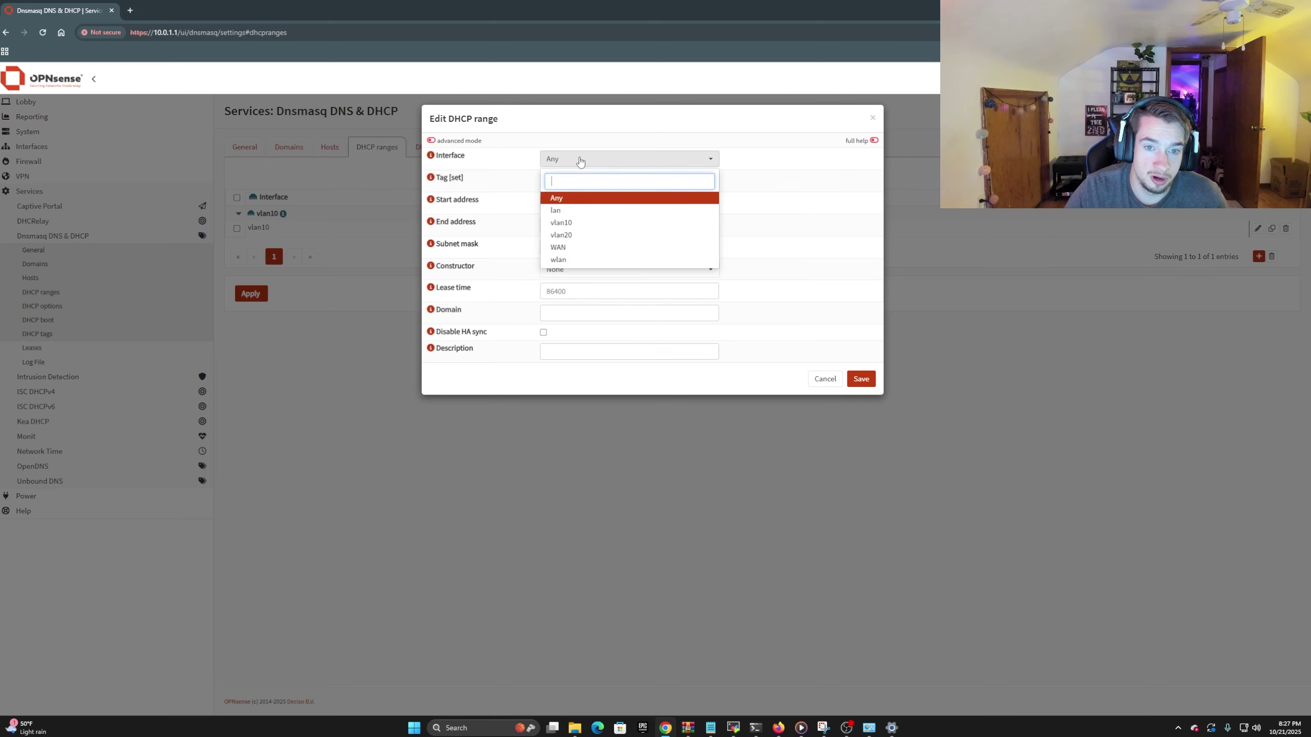
pyautogui.click(581, 236)
pyautogui.click(590, 180)
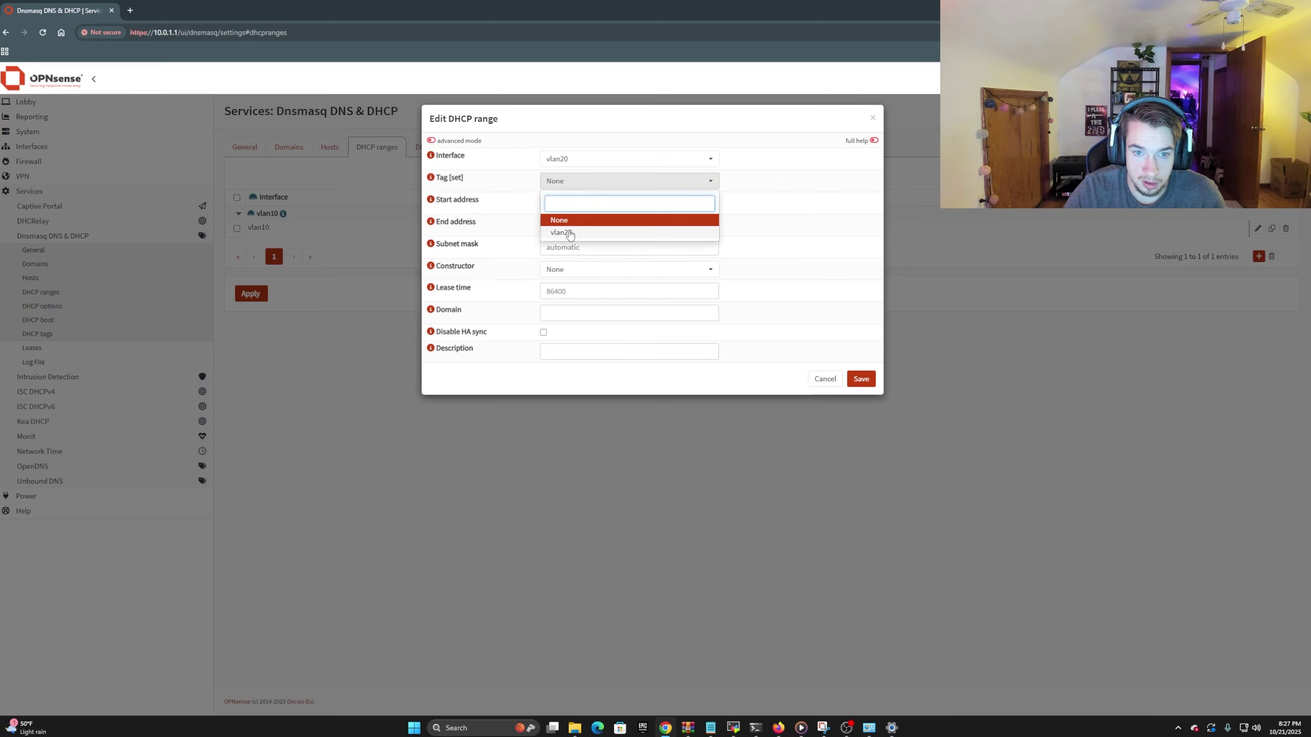
pyautogui.click(569, 234)
pyautogui.click(581, 187)
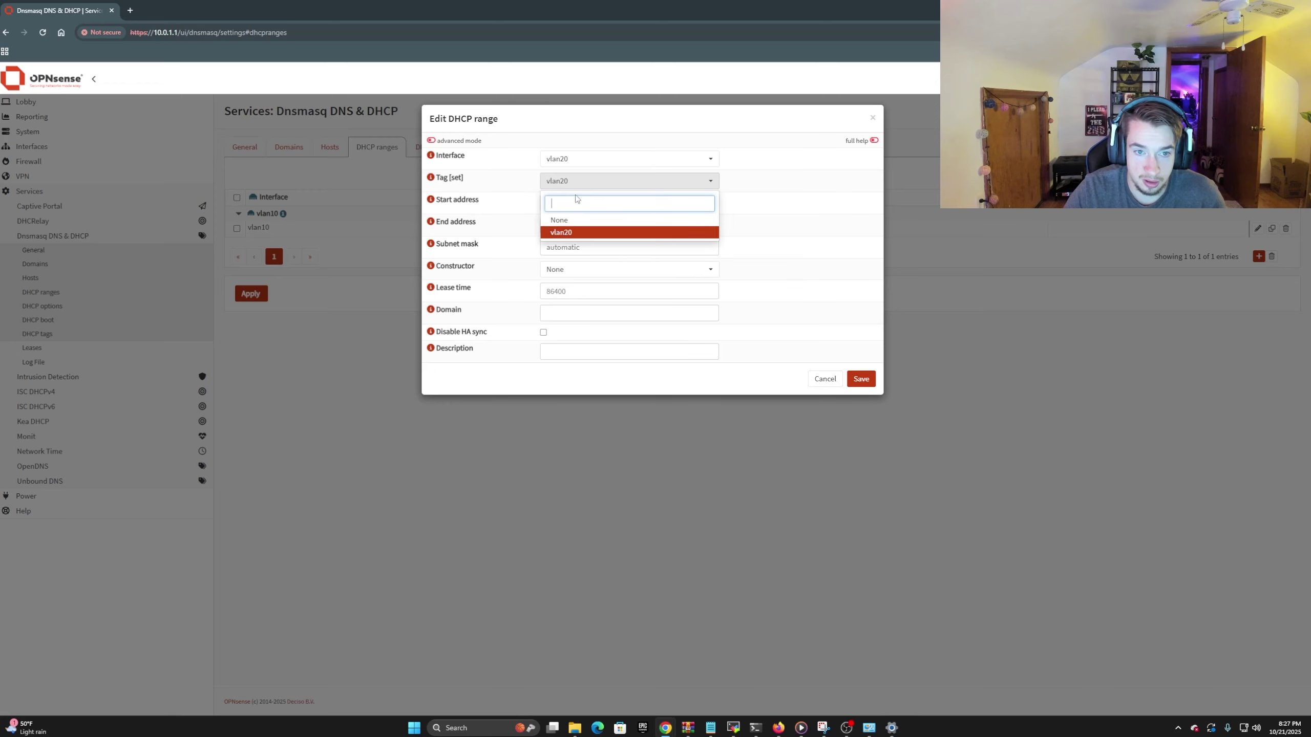
pyautogui.click(570, 219)
# Set the vlan20 range's start address to 10.0.30.30 and its end address to 10.0.30.200
pyautogui.click(574, 202)
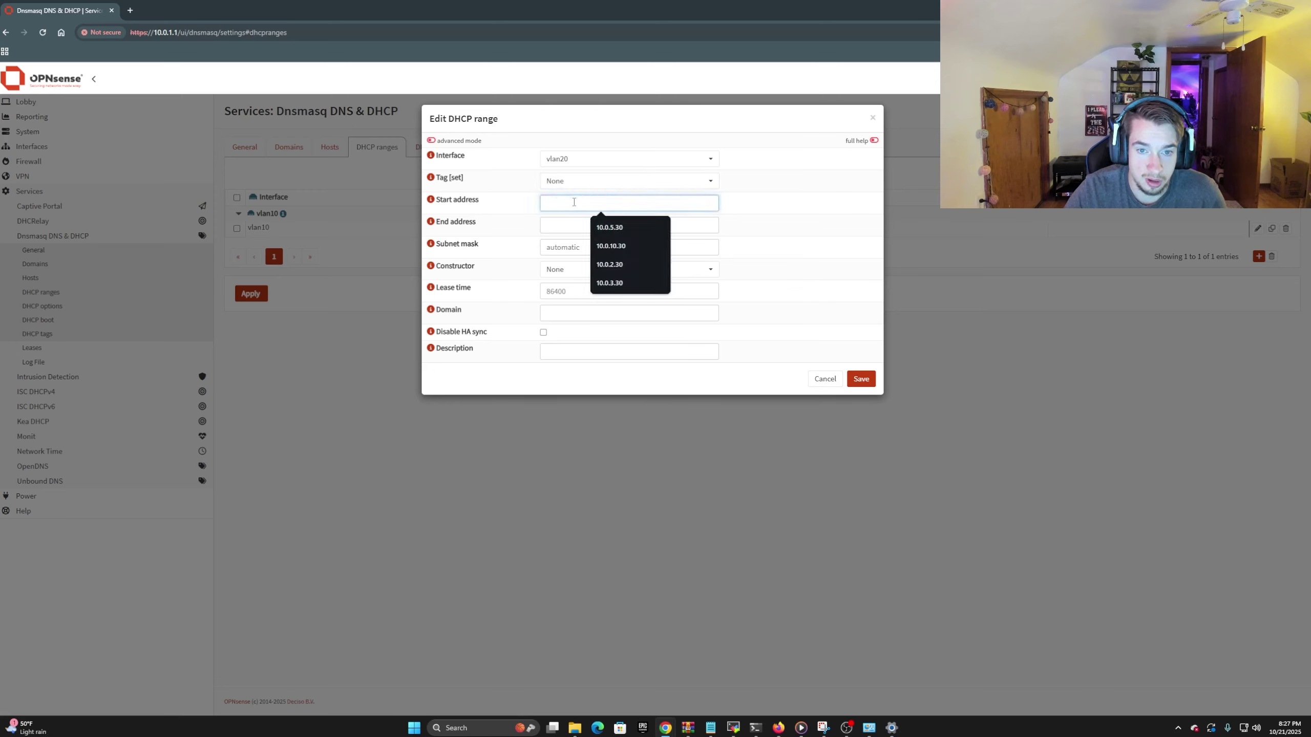
pyautogui.write('10')
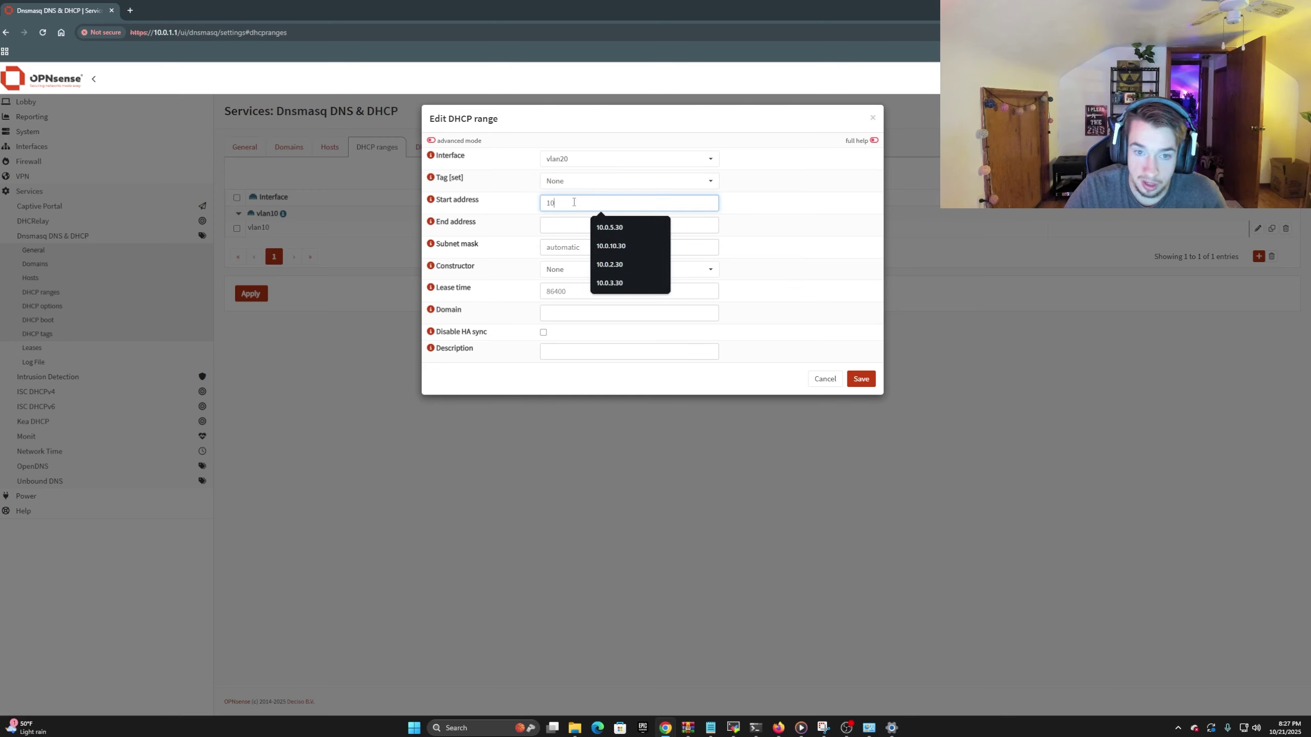
pyautogui.write('.0.')
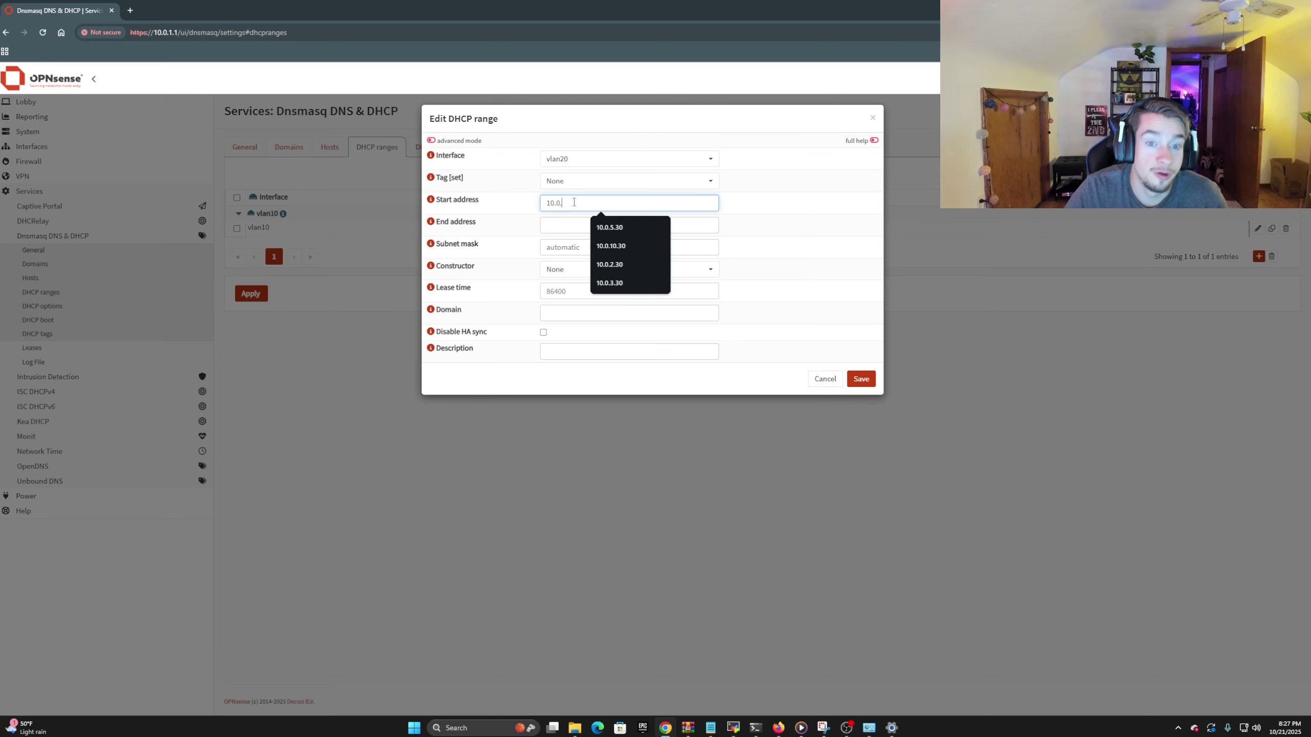
pyautogui.write('30.30')
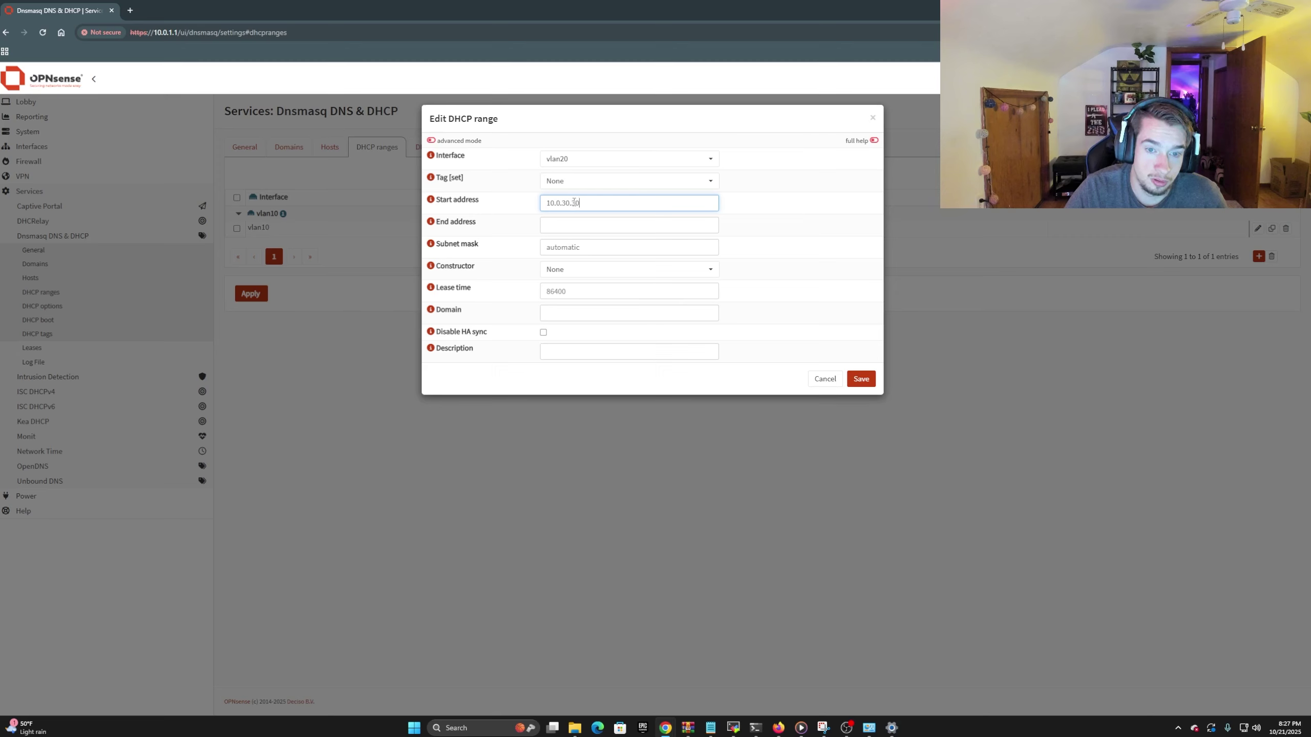
pyautogui.click(581, 229)
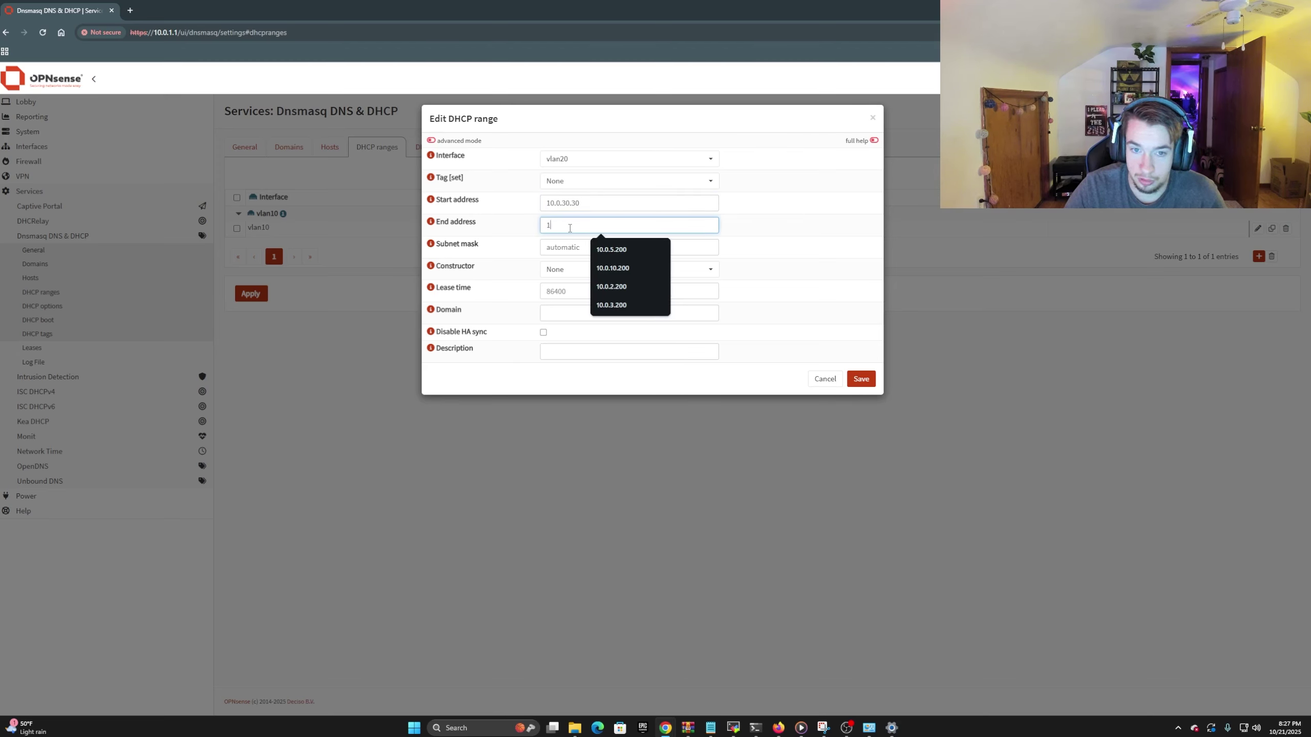
pyautogui.write('10.0.')
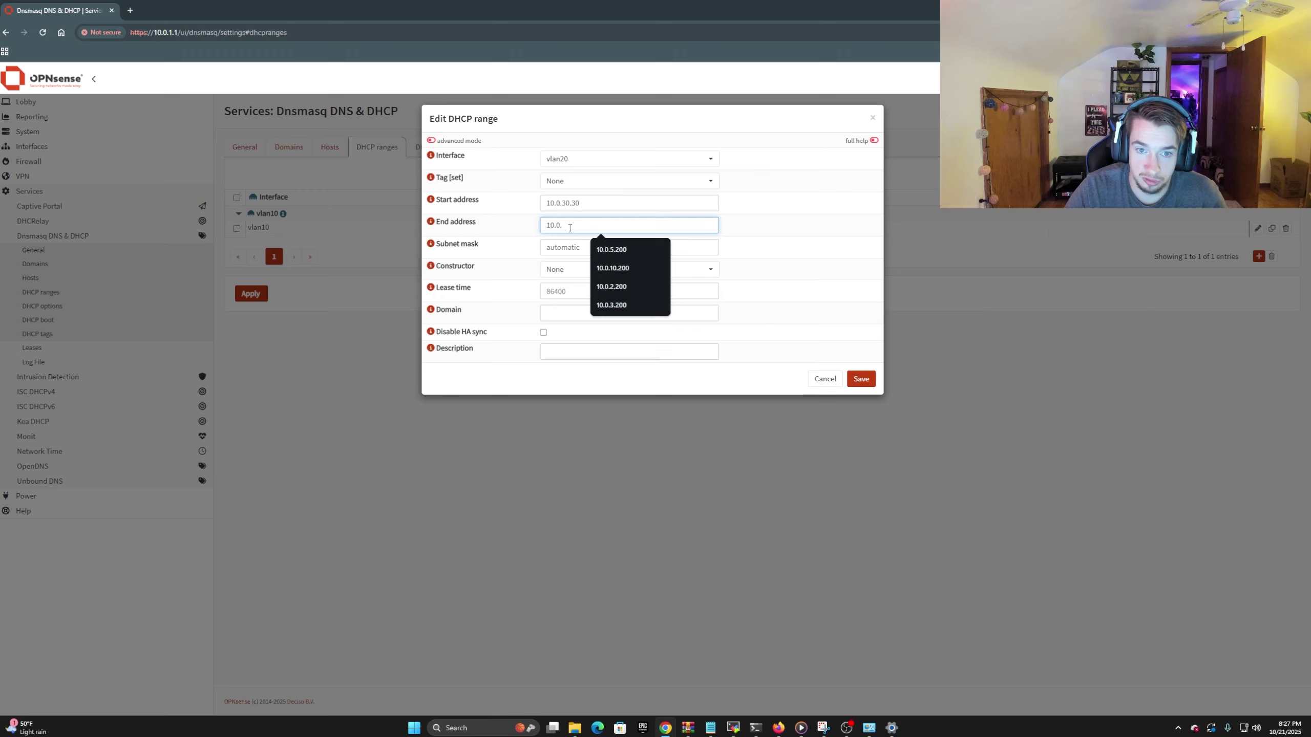
pyautogui.write('30.200')
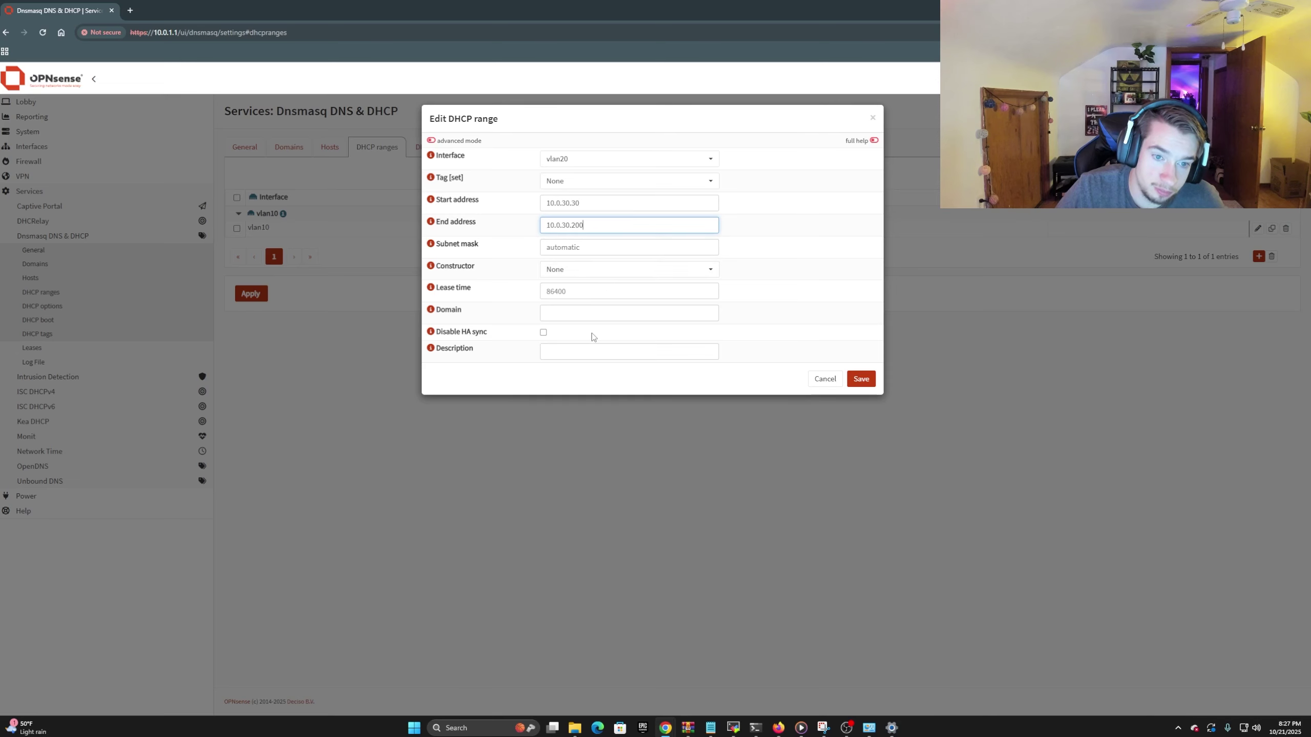
# Set the vlan20 range's domain to jakebuildsit.com, then save the range and apply the Dnsmasq changes
pyautogui.click(600, 313)
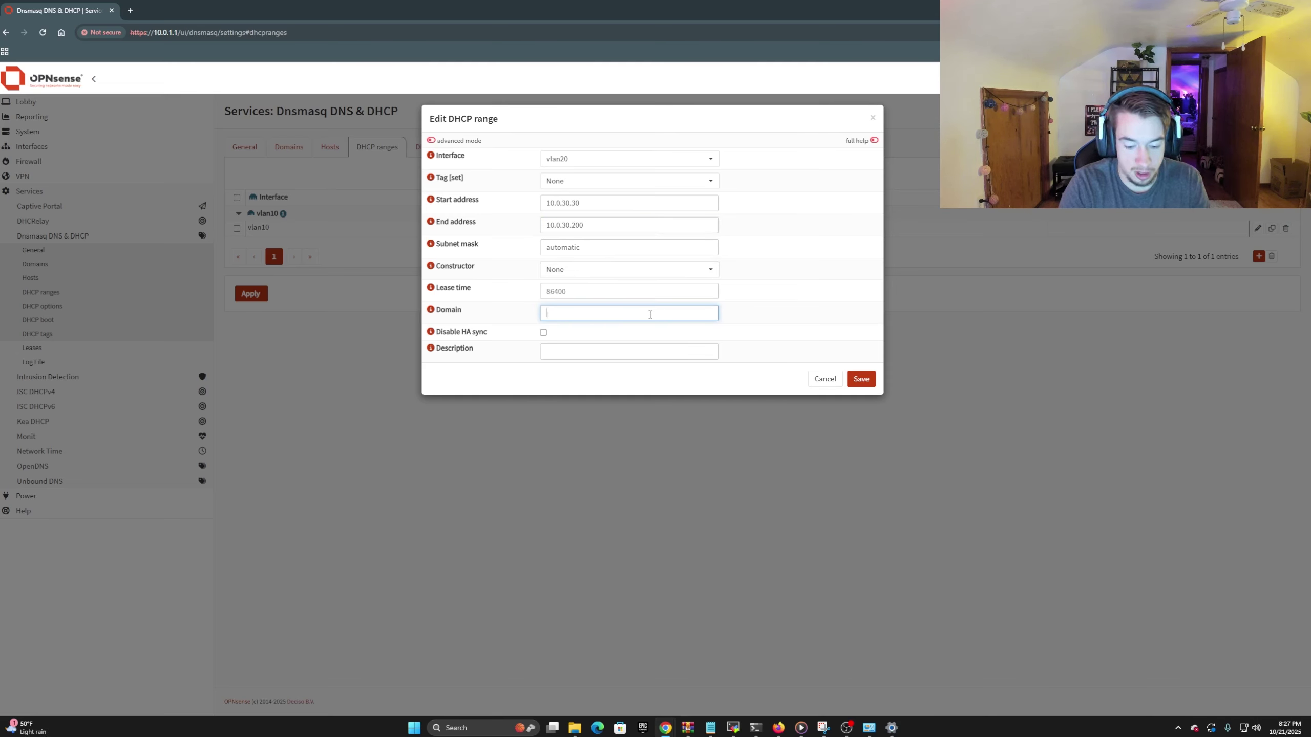
pyautogui.write('jakebuild')
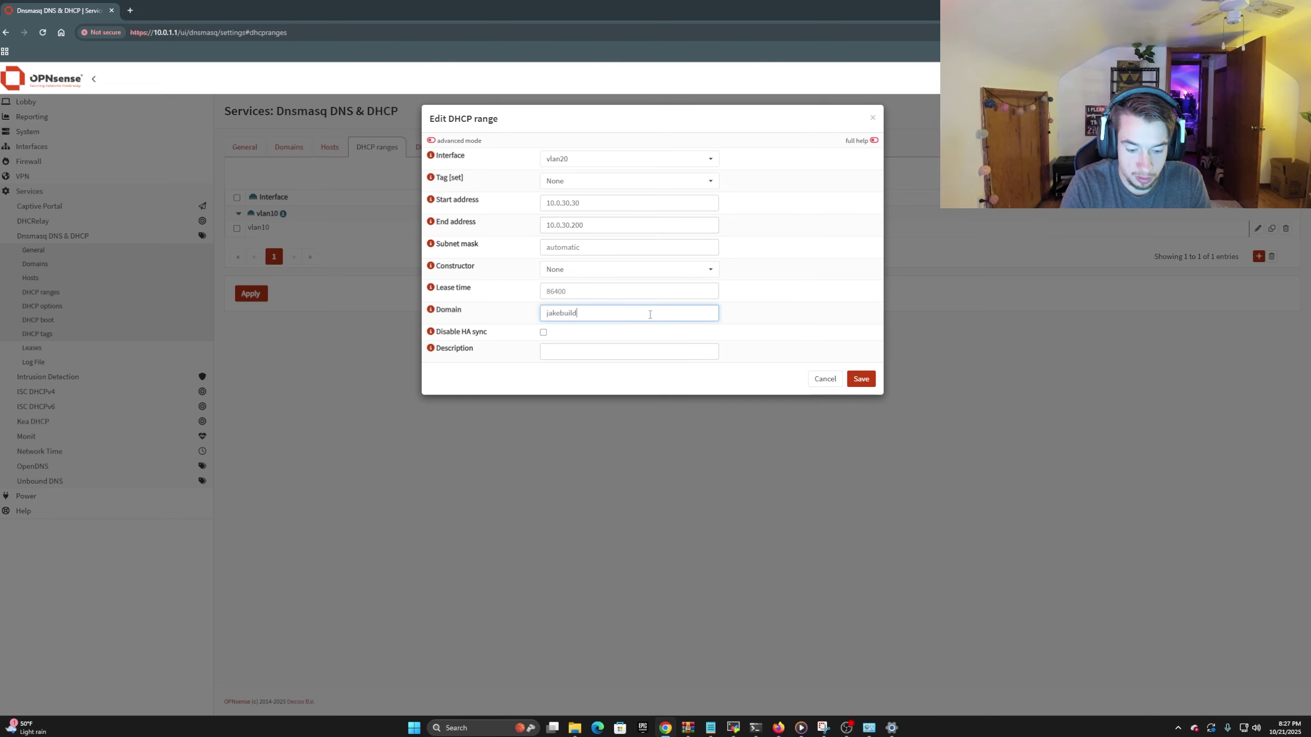
pyautogui.write('sit.com')
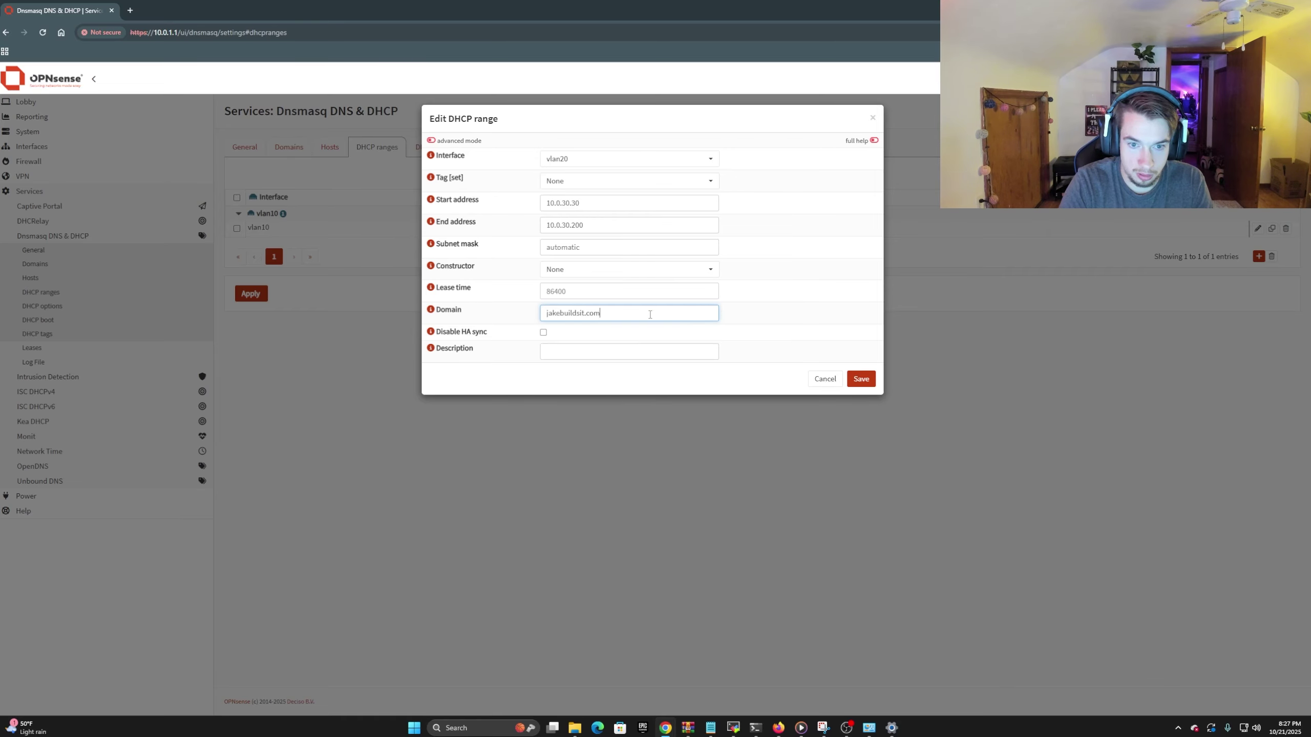
pyautogui.click(859, 382)
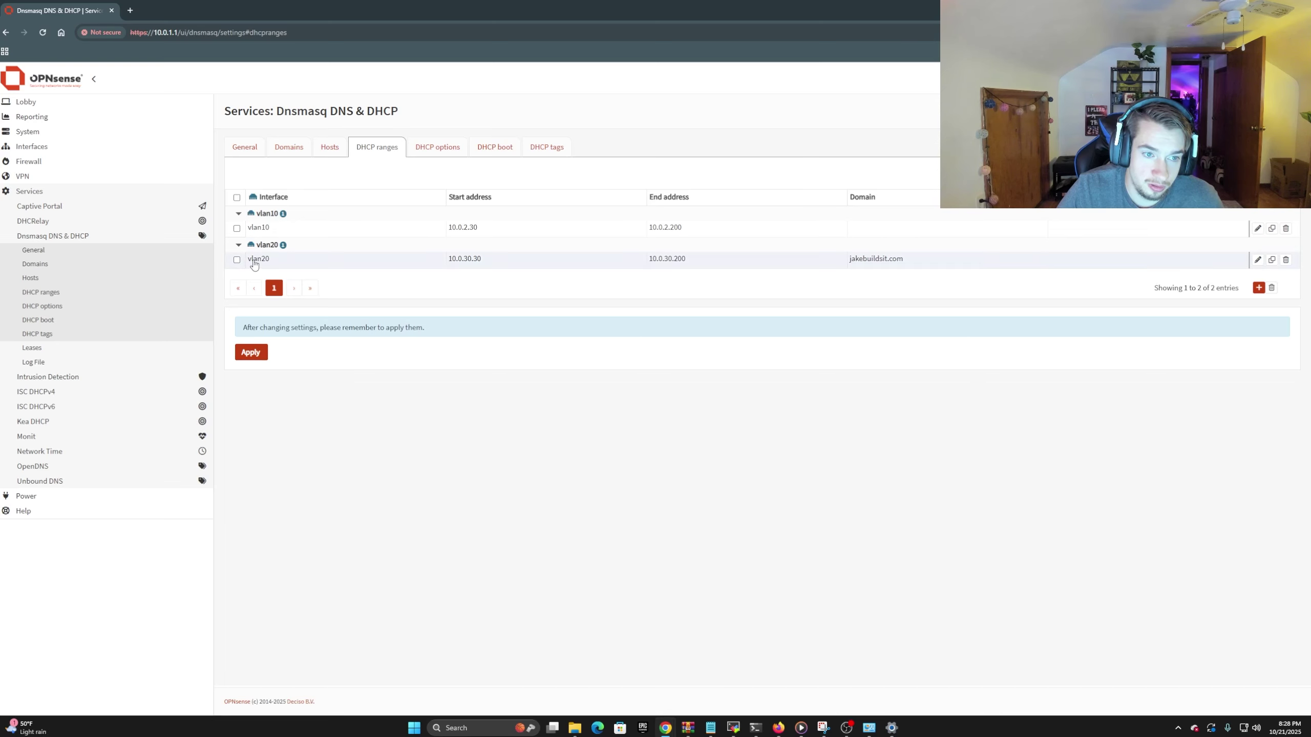
pyautogui.click(254, 327)
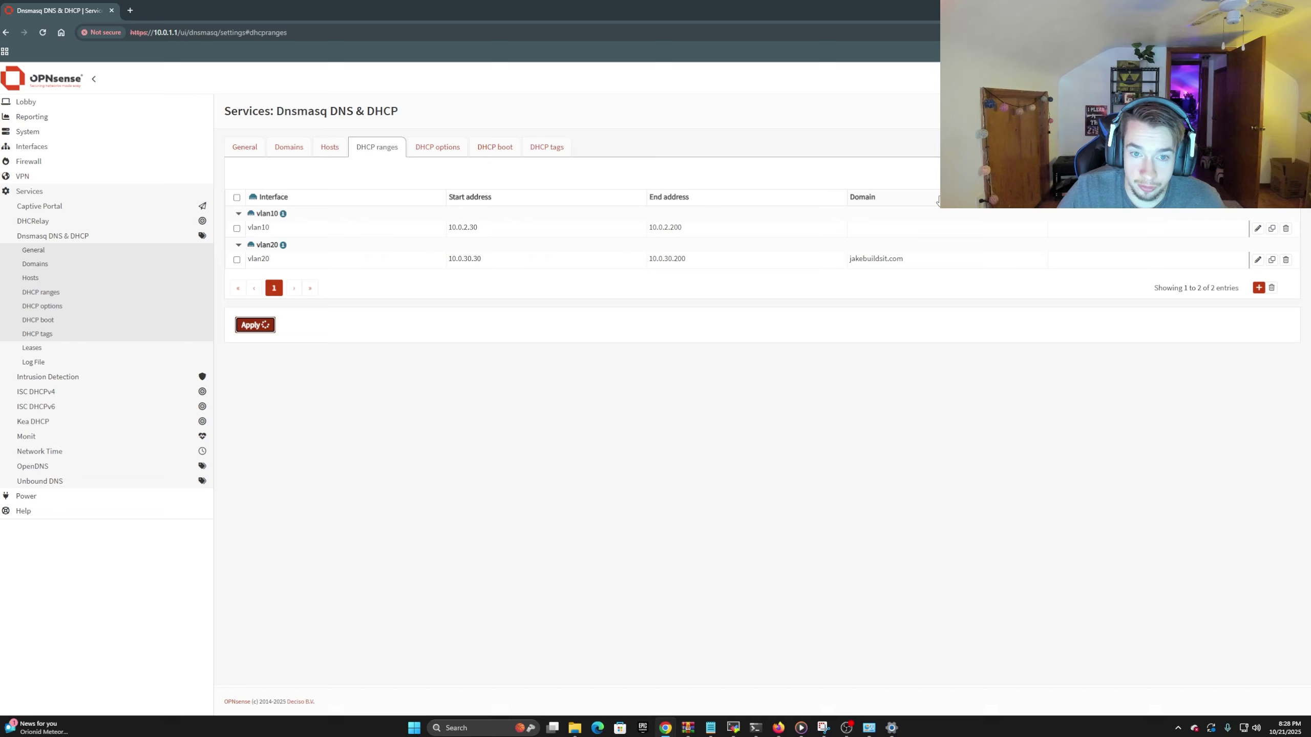
# Set the vlan10 DHCP range's domain to letsbreakit.local, then save the range and apply the Dnsmasq changes
pyautogui.click(1258, 228)
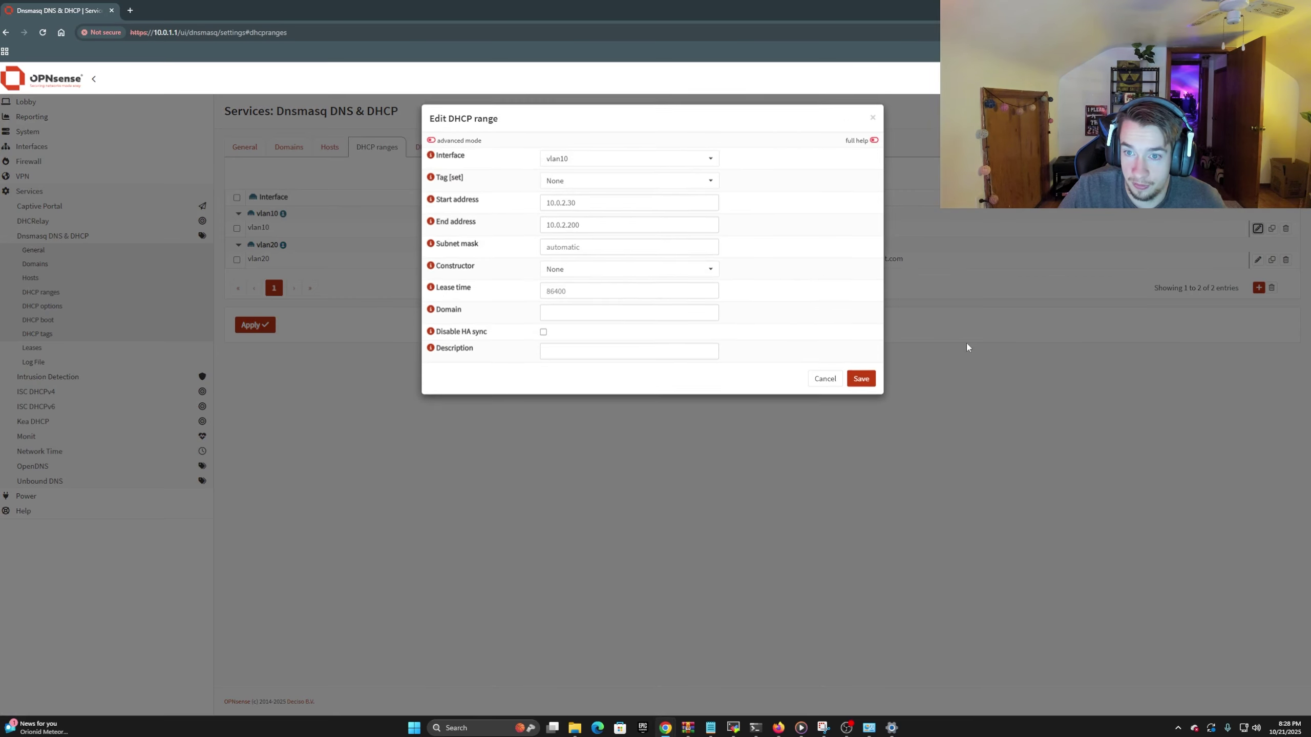
pyautogui.click(588, 313)
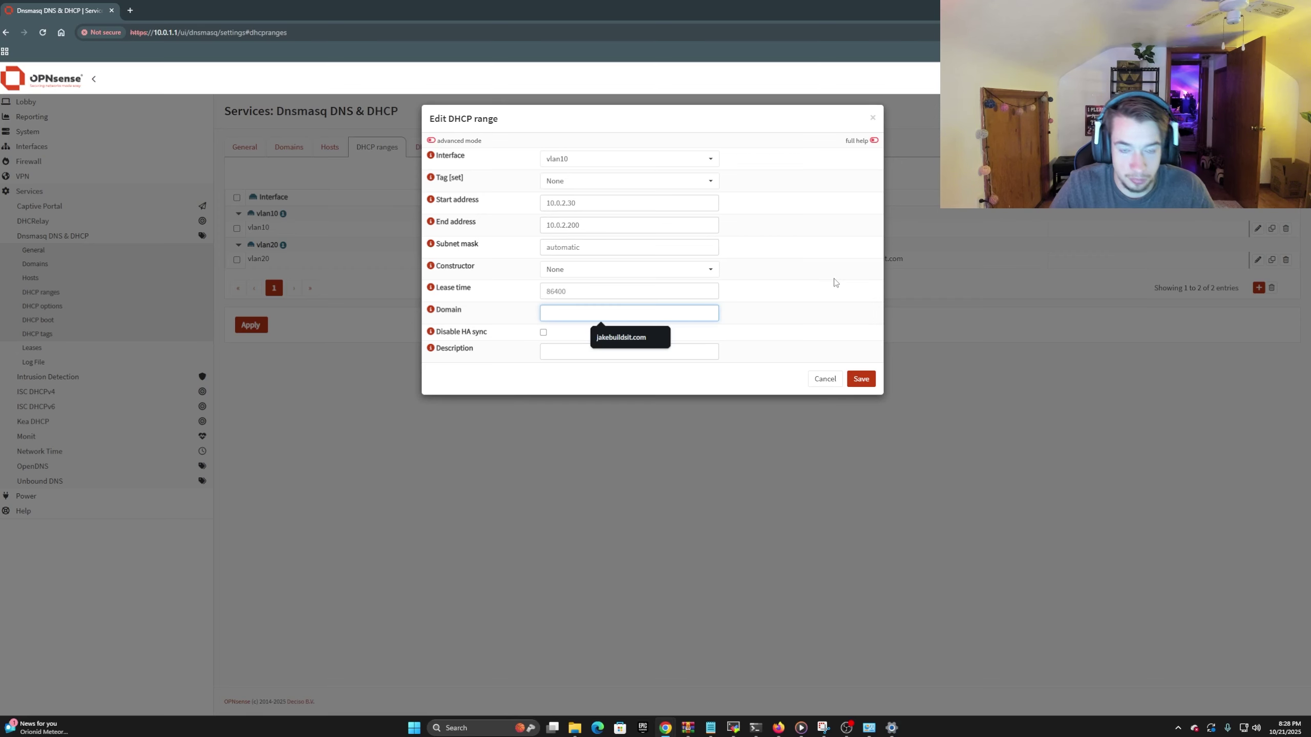
pyautogui.write('lets')
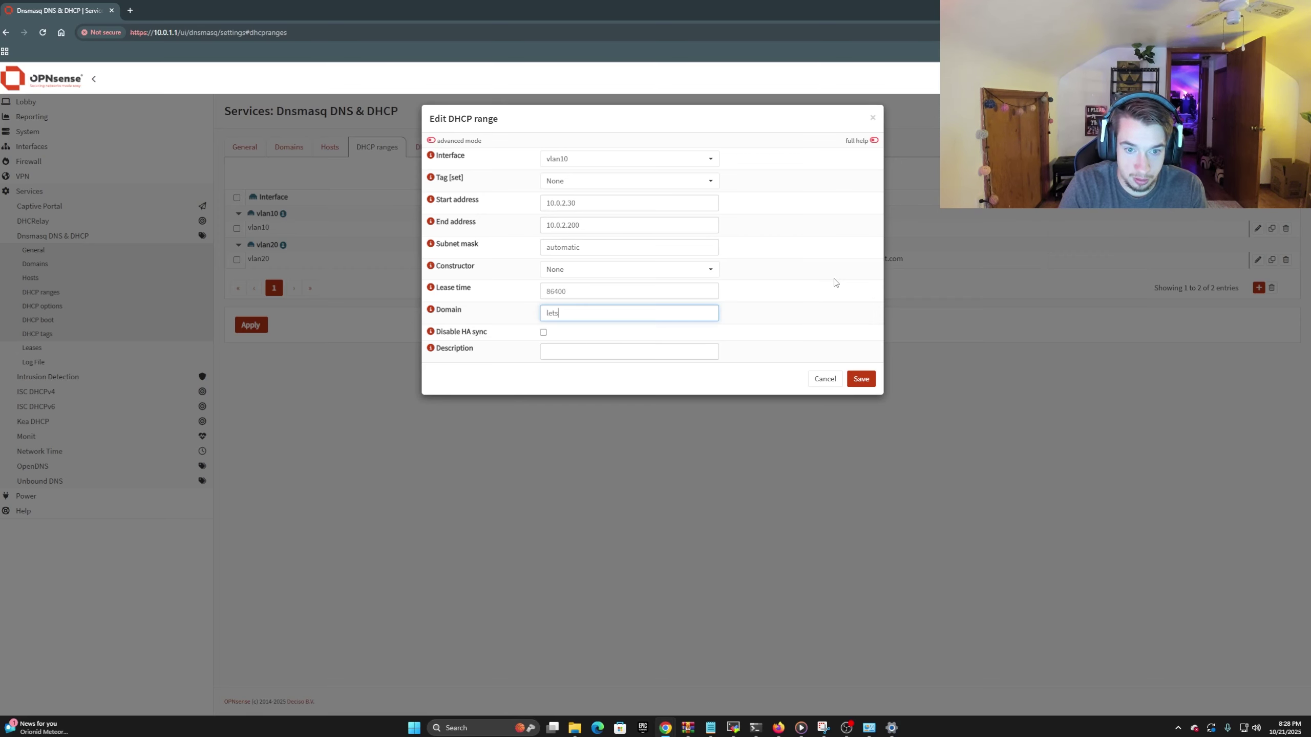
pyautogui.write('breakit.')
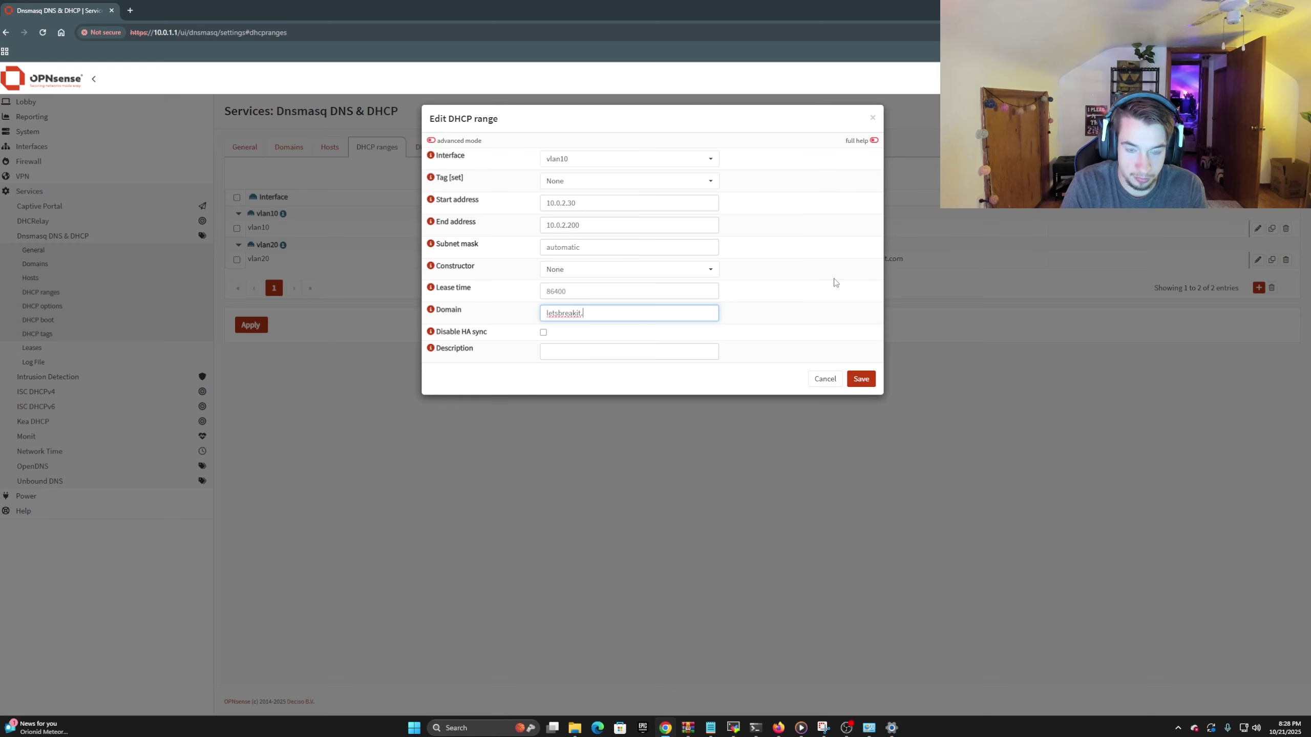
pyautogui.write('com')
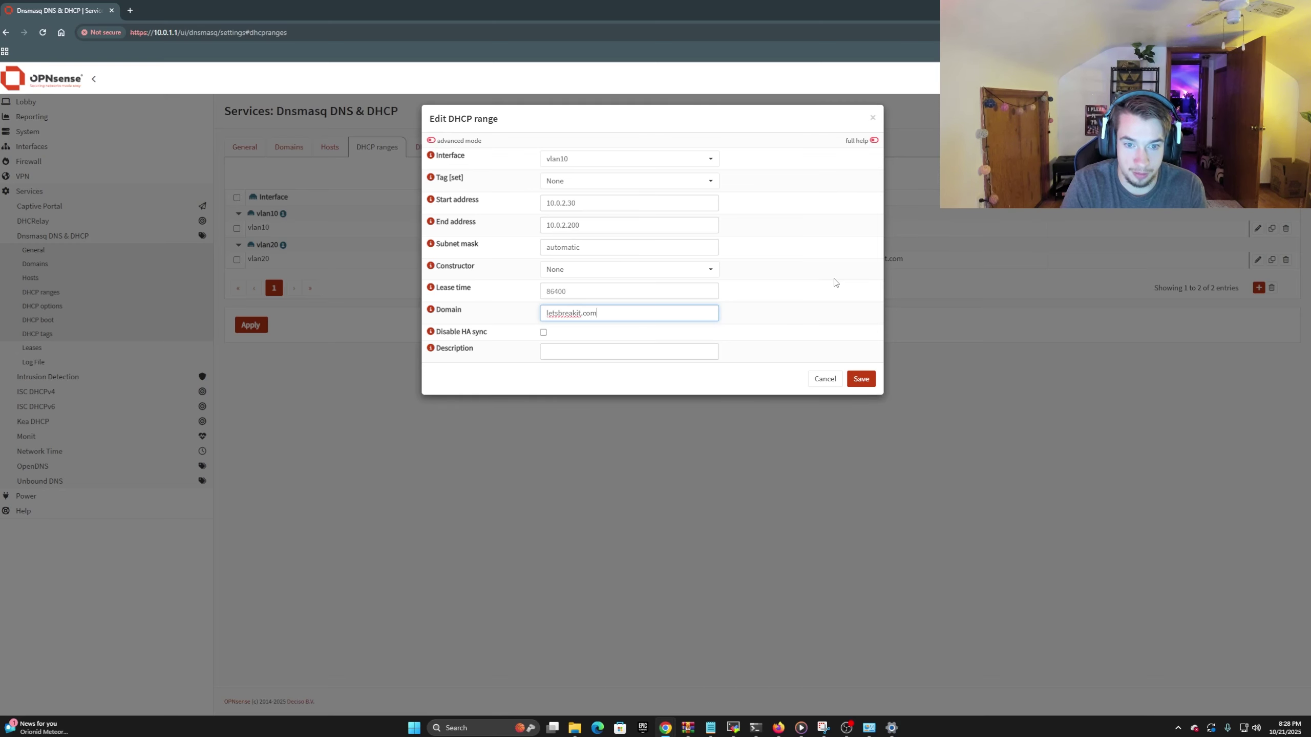
pyautogui.press('BackSpace')
pyautogui.press('BackSpace')
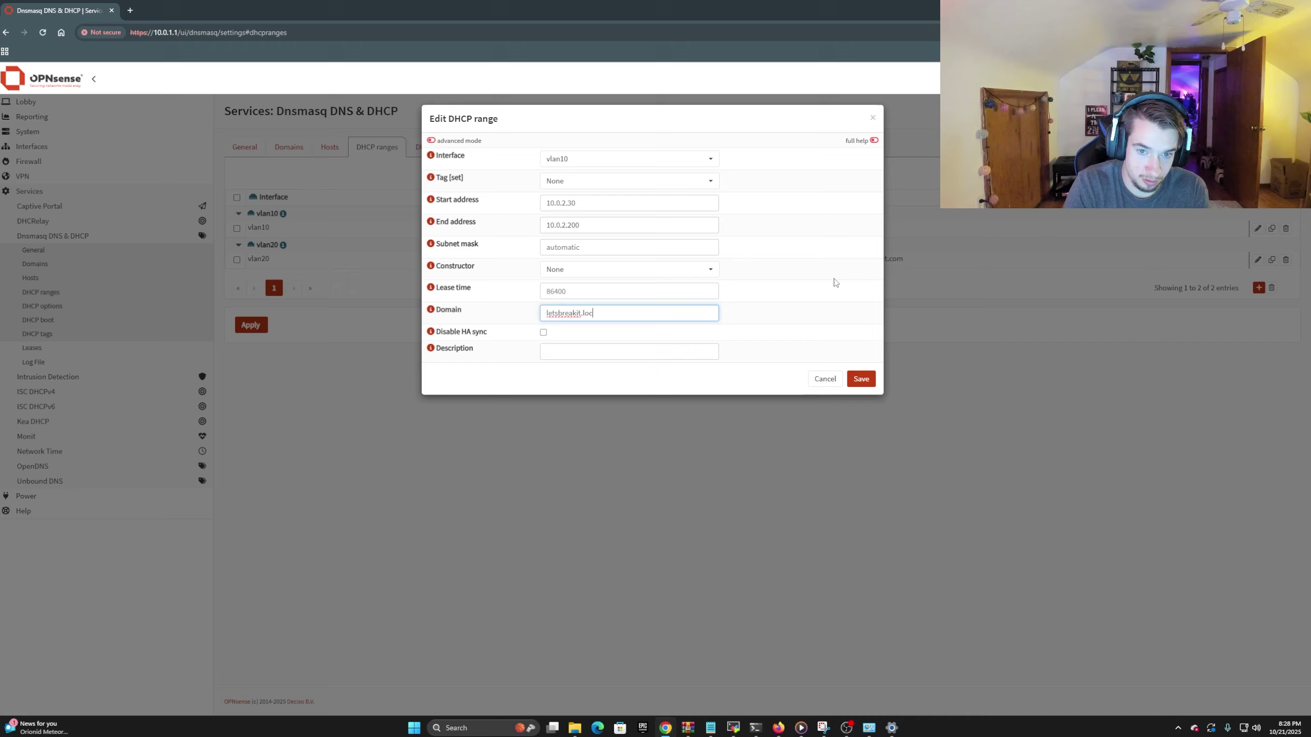
pyautogui.click(865, 380)
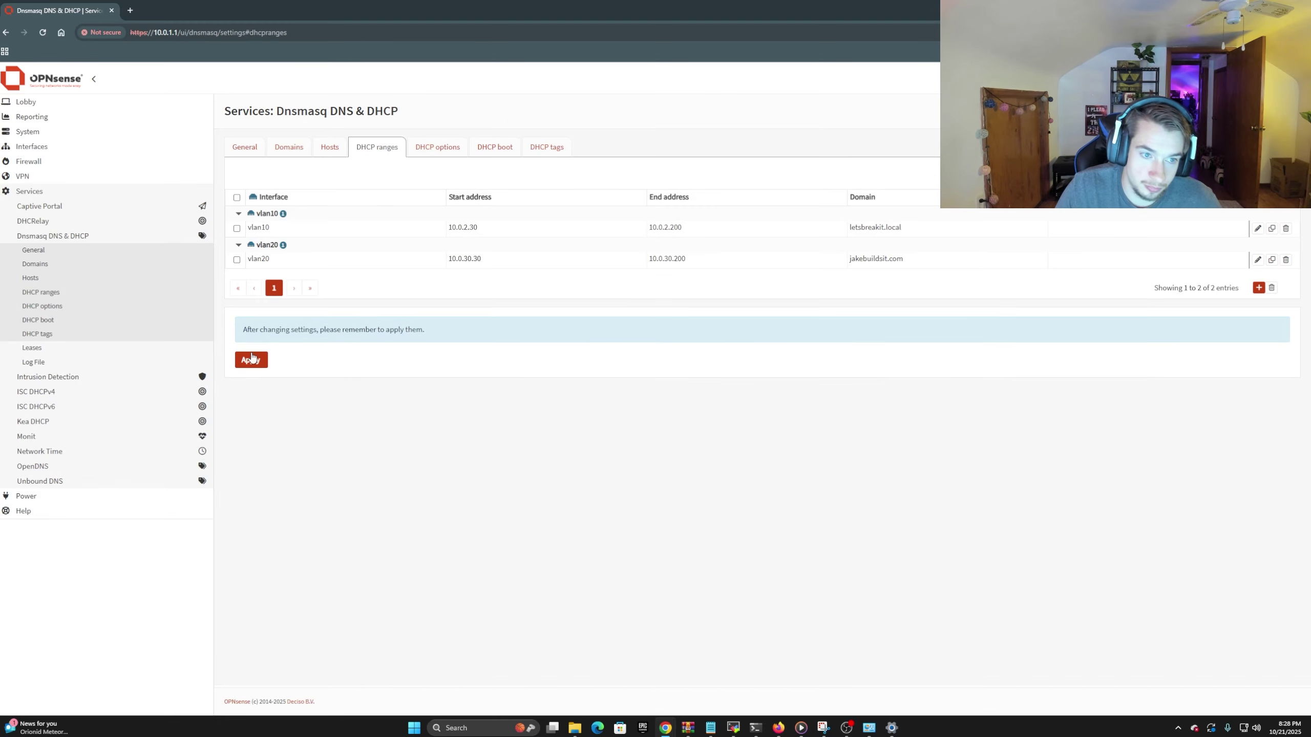
pyautogui.click(251, 360)
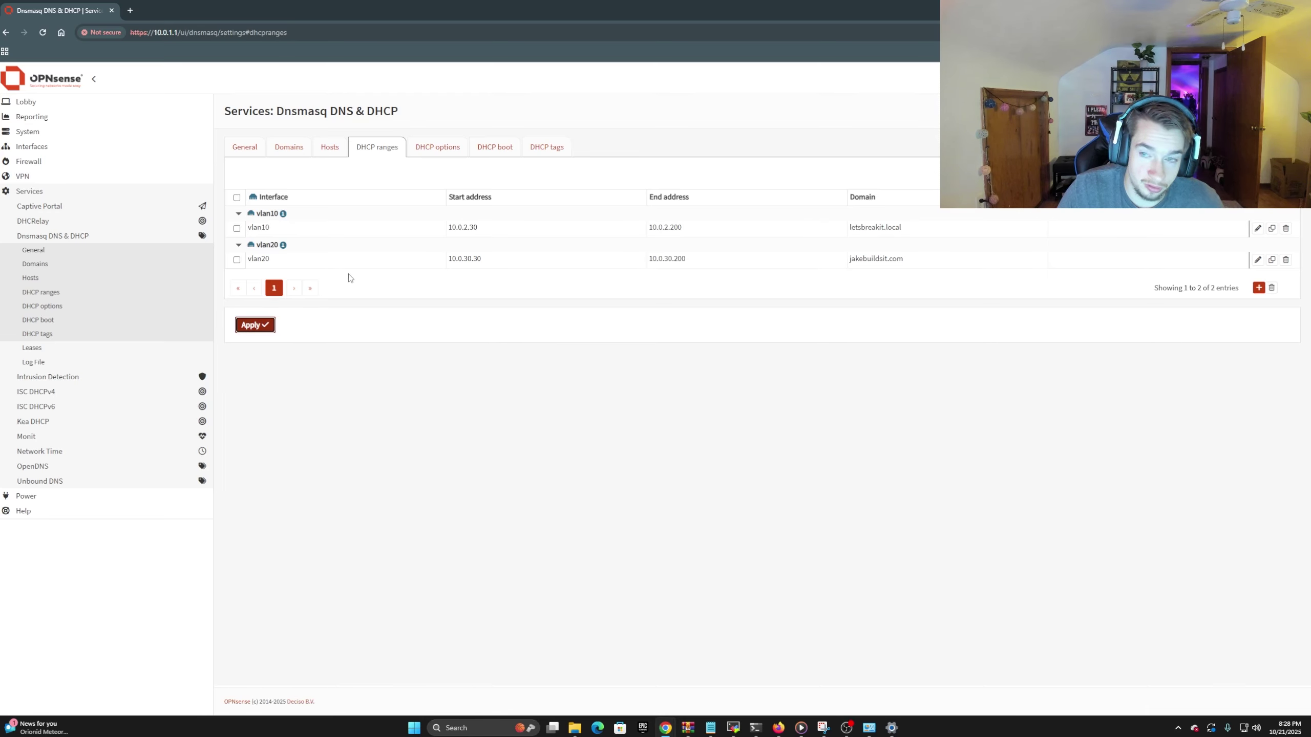
pyautogui.click(440, 148)
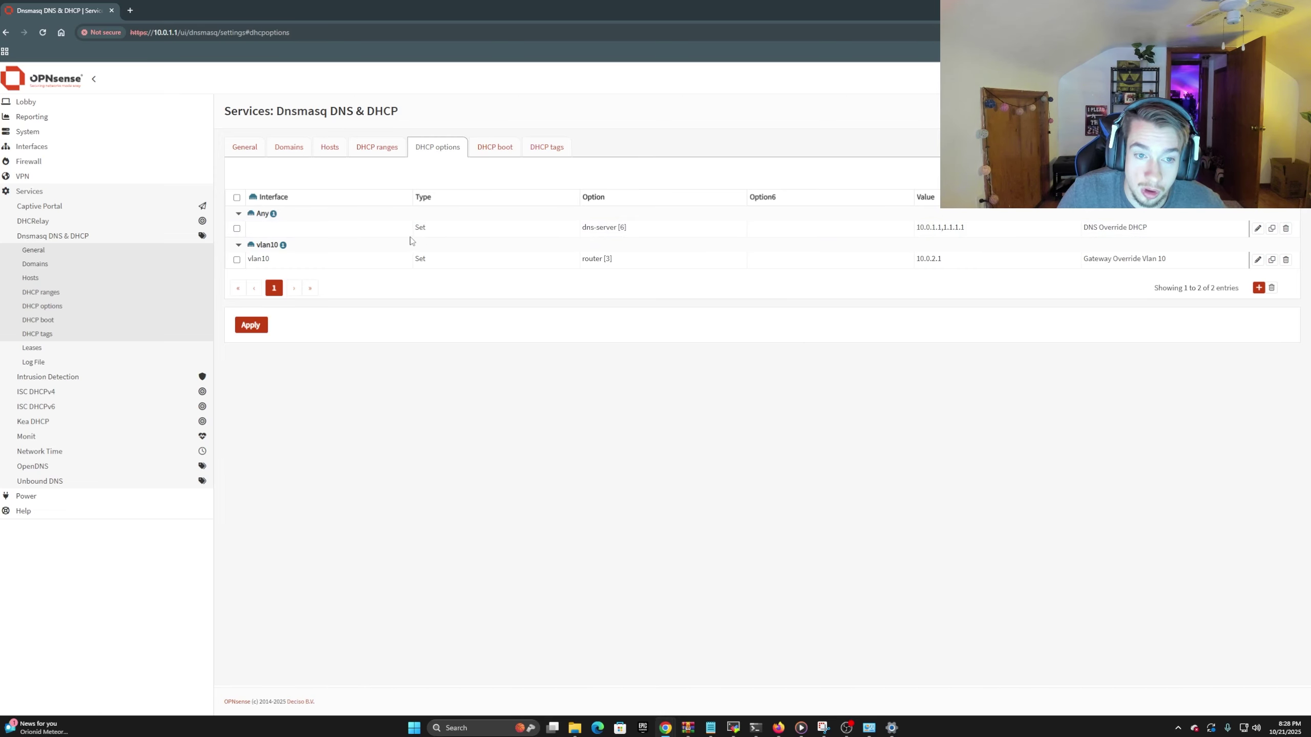
pyautogui.click(383, 157)
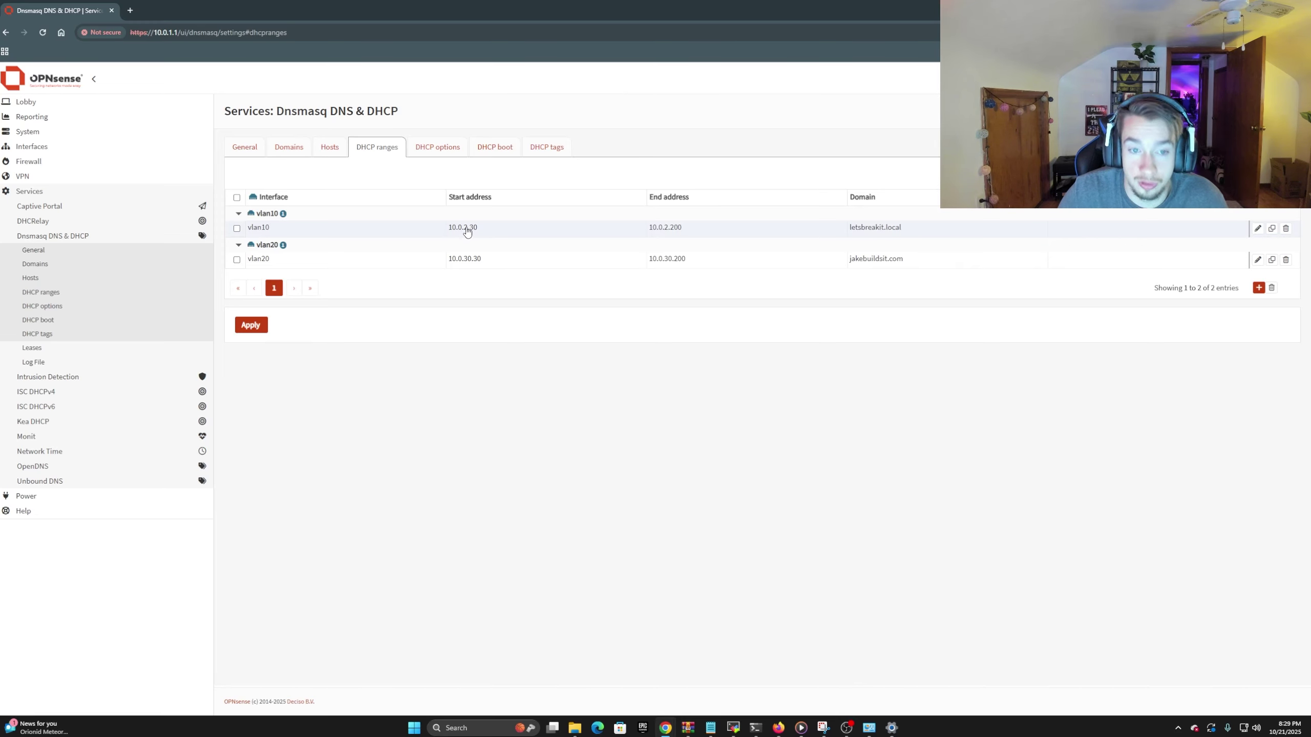
pyautogui.click(438, 148)
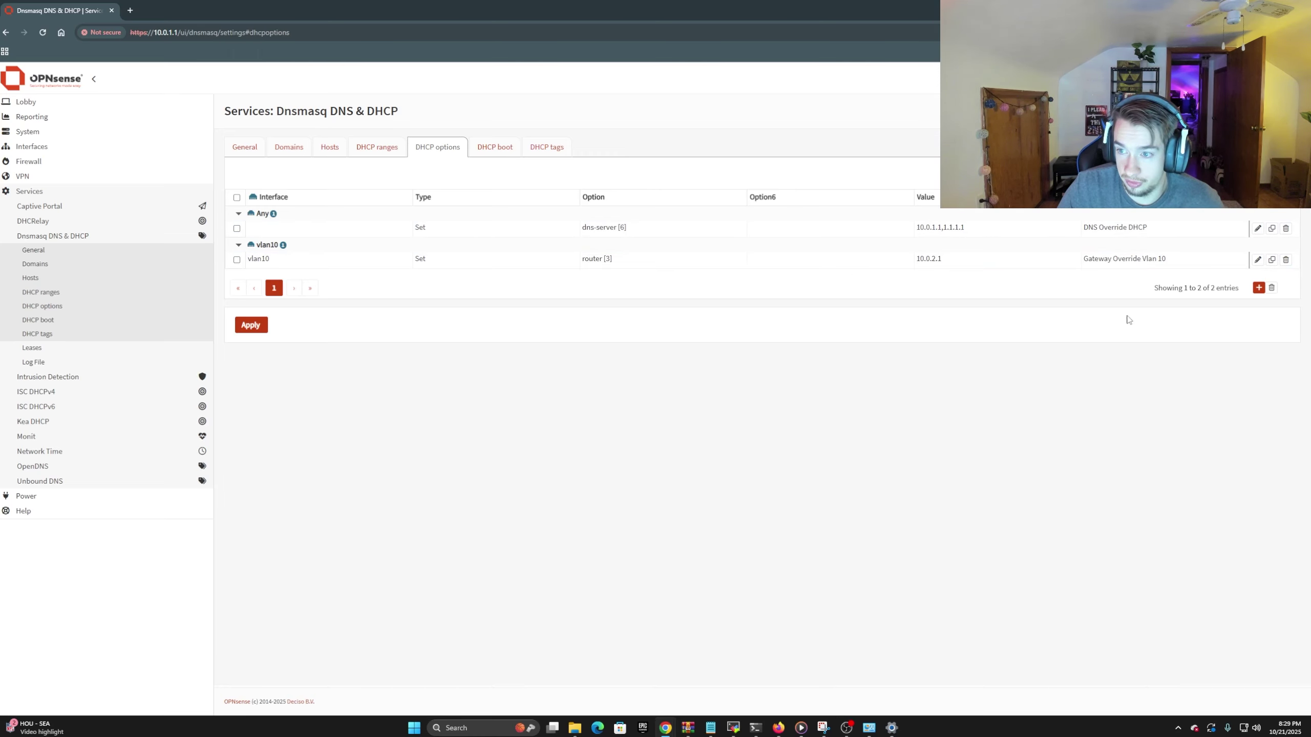
pyautogui.click(1259, 288)
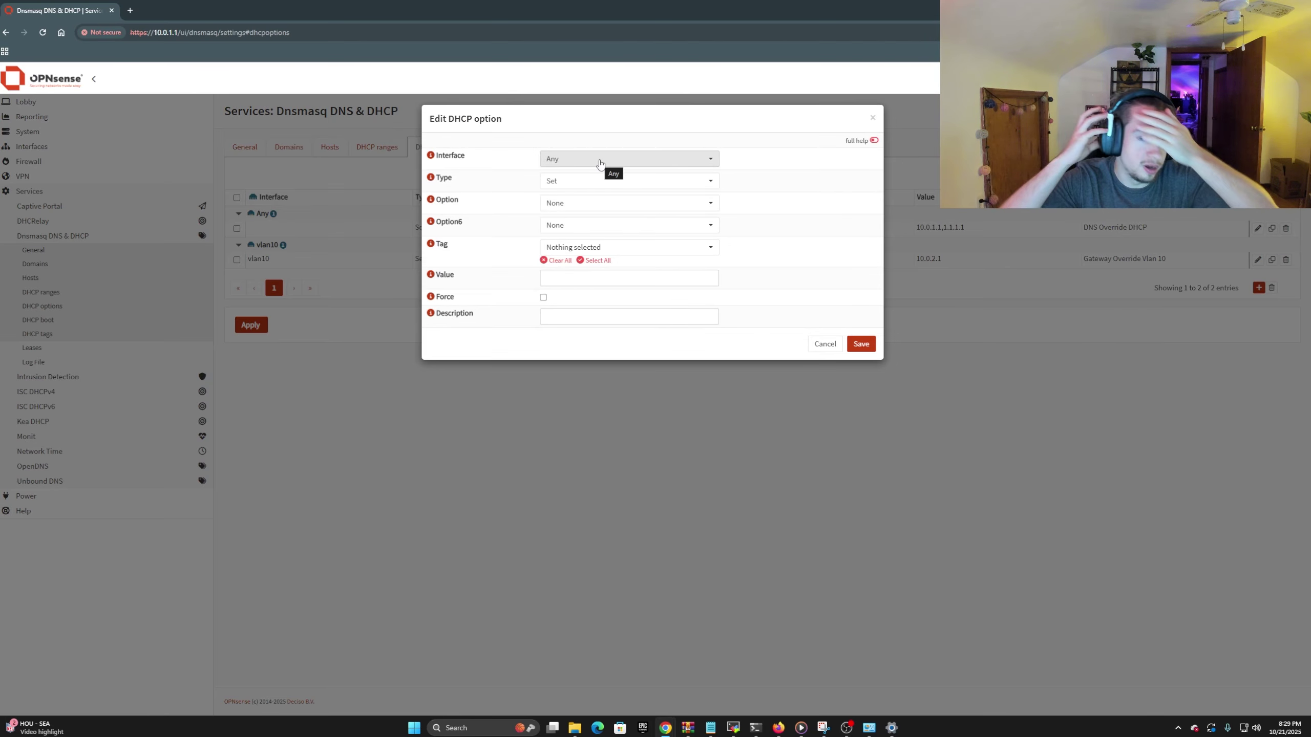
pyautogui.click(825, 344)
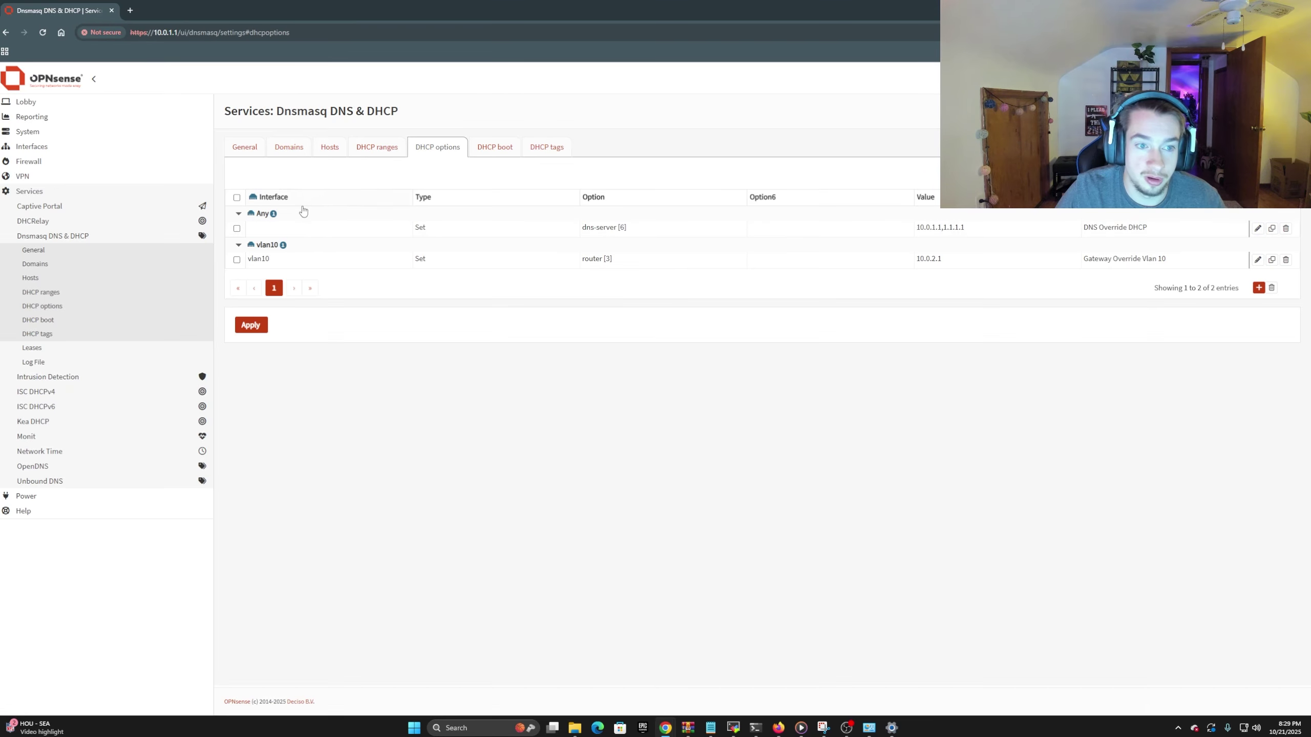
# Review the interface, type, option, value and description of the DNS Override DHCP option, then save it and apply
pyautogui.click(1257, 228)
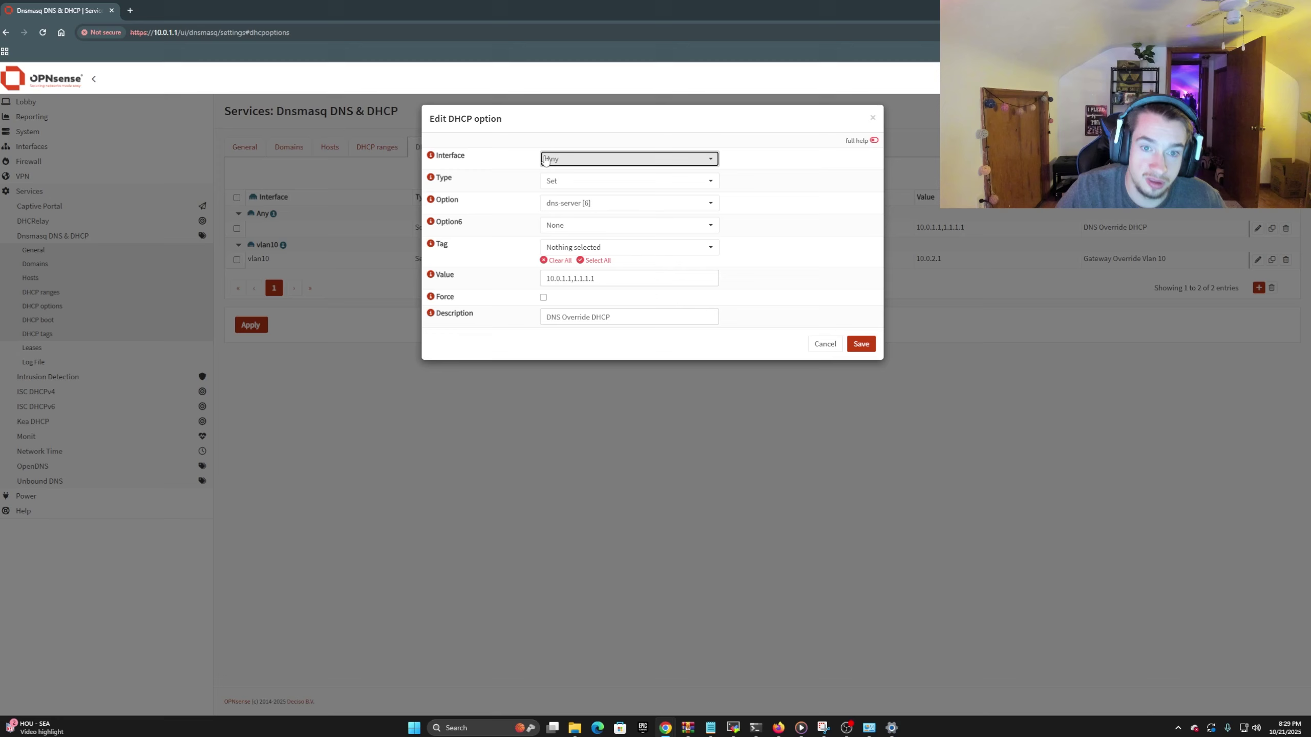
pyautogui.click(578, 159)
pyautogui.click(585, 201)
pyautogui.click(570, 180)
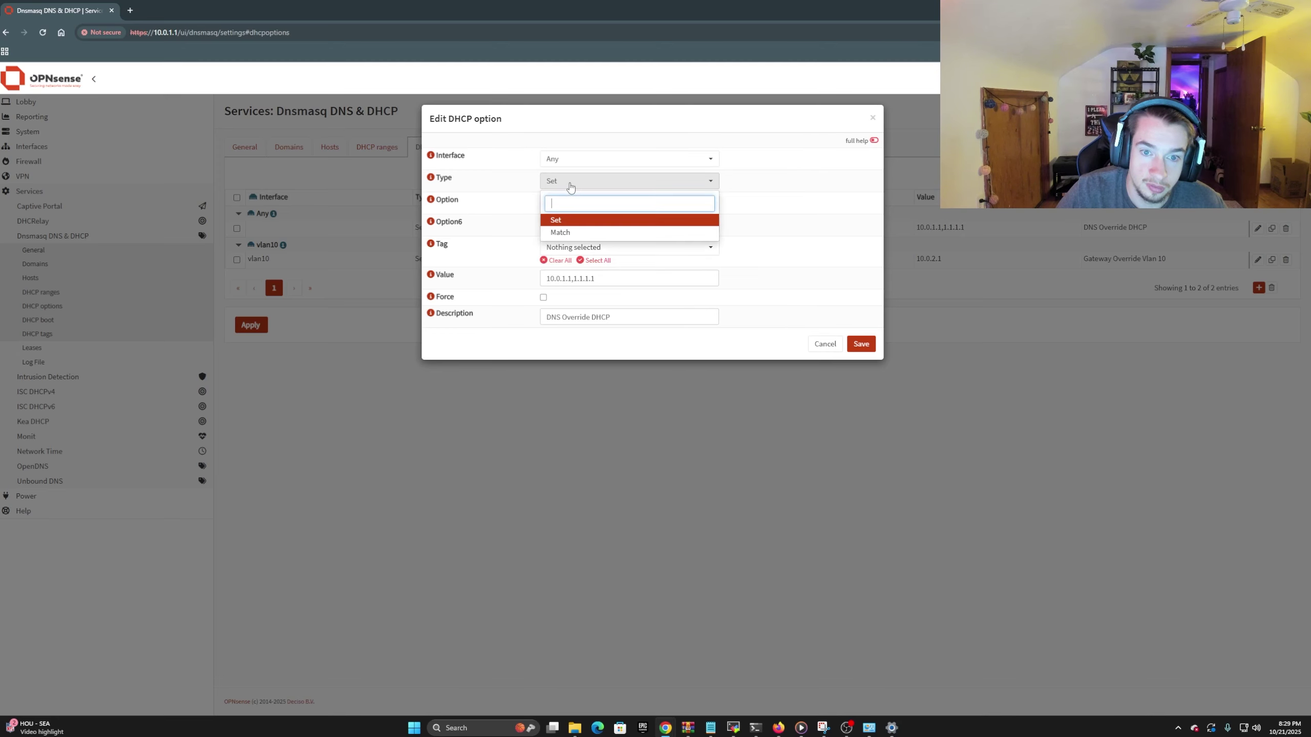
pyautogui.click(570, 182)
pyautogui.click(571, 183)
pyautogui.click(571, 182)
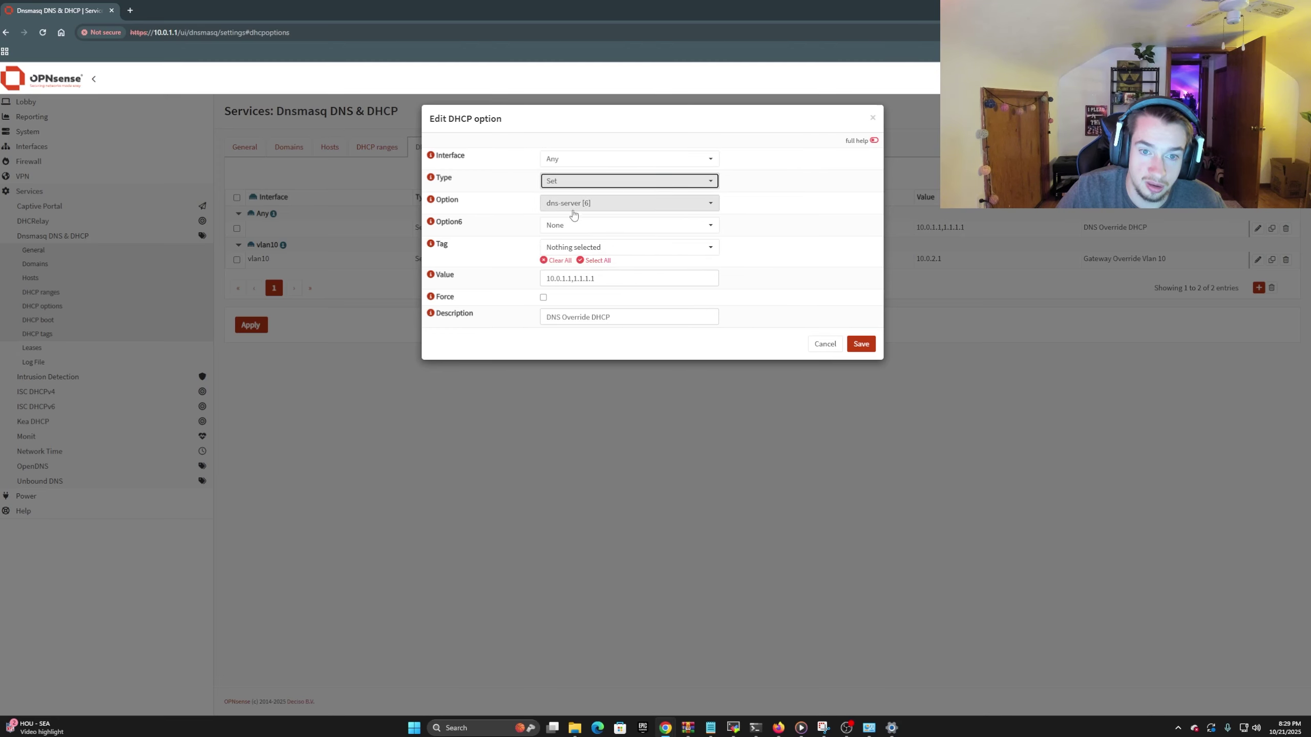
pyautogui.click(573, 206)
pyautogui.click(573, 205)
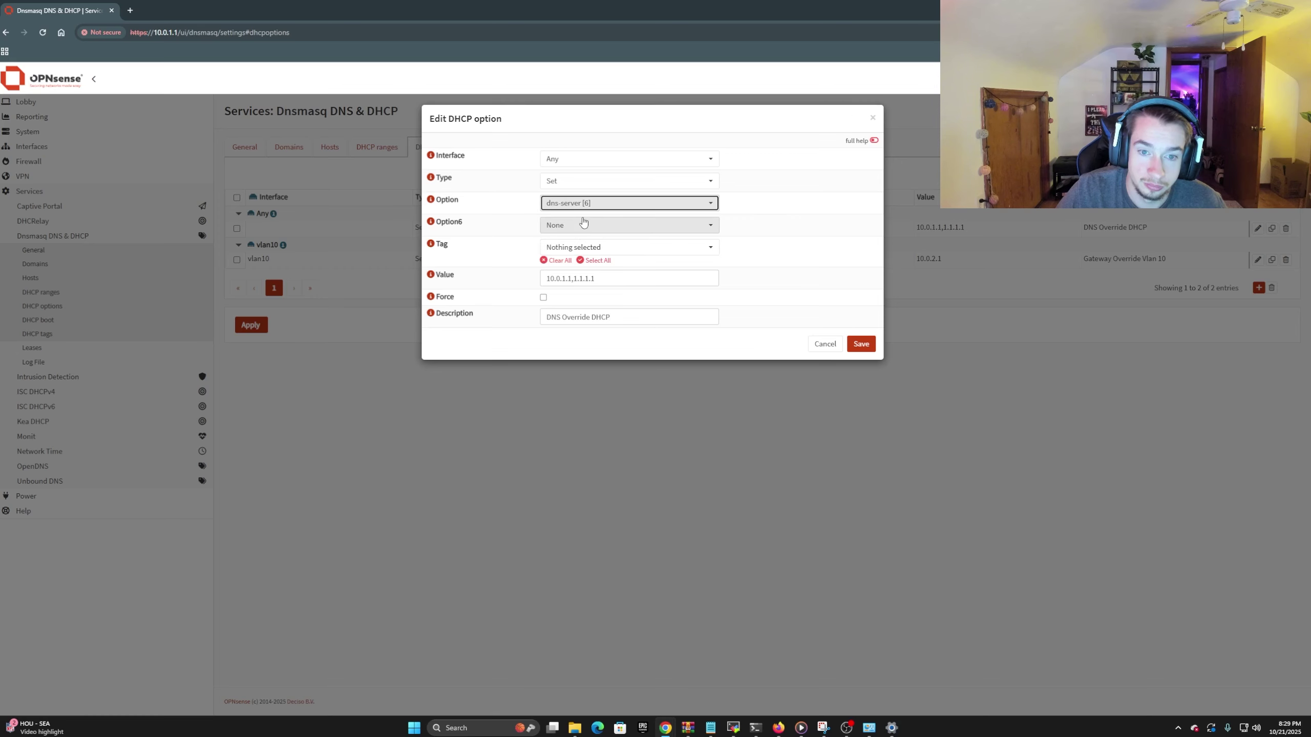
pyautogui.moveTo(608, 281); pyautogui.dragTo(572, 279)
pyautogui.click(553, 281)
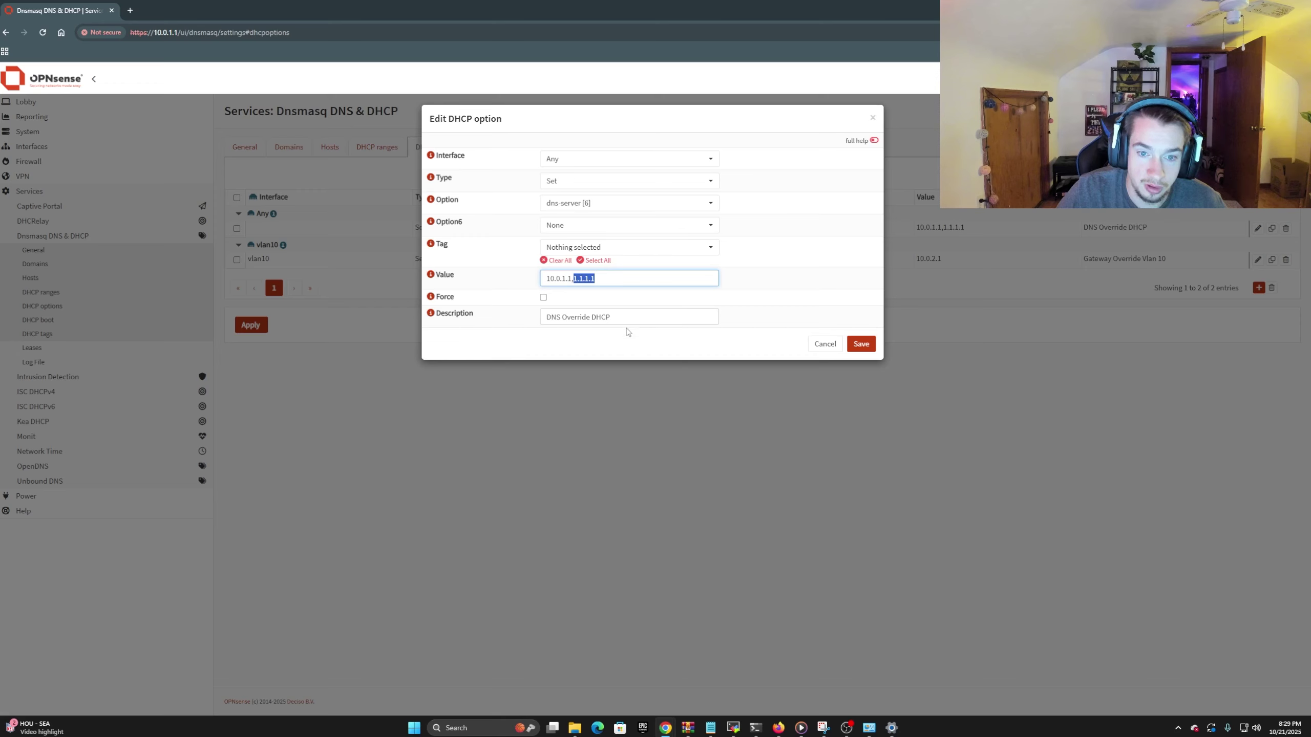
pyautogui.moveTo(611, 316); pyautogui.dragTo(552, 316)
pyautogui.click(864, 346)
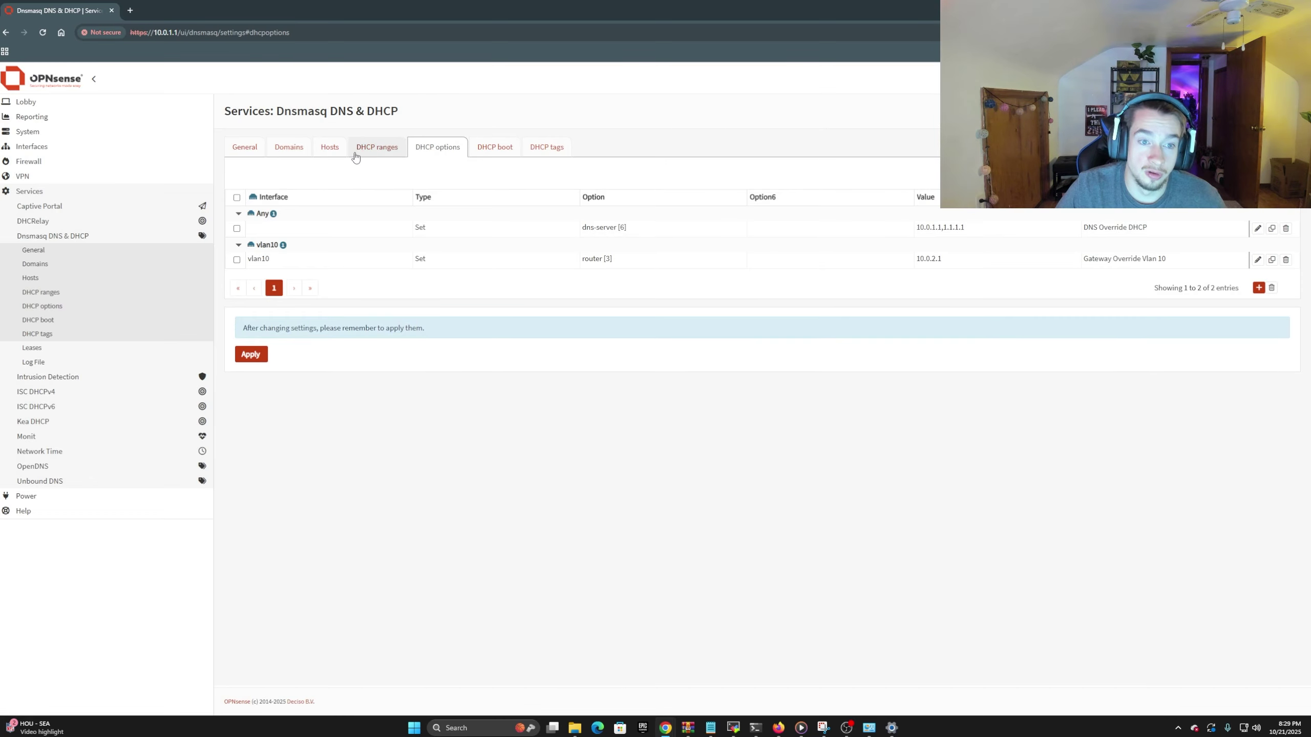
pyautogui.click(251, 360)
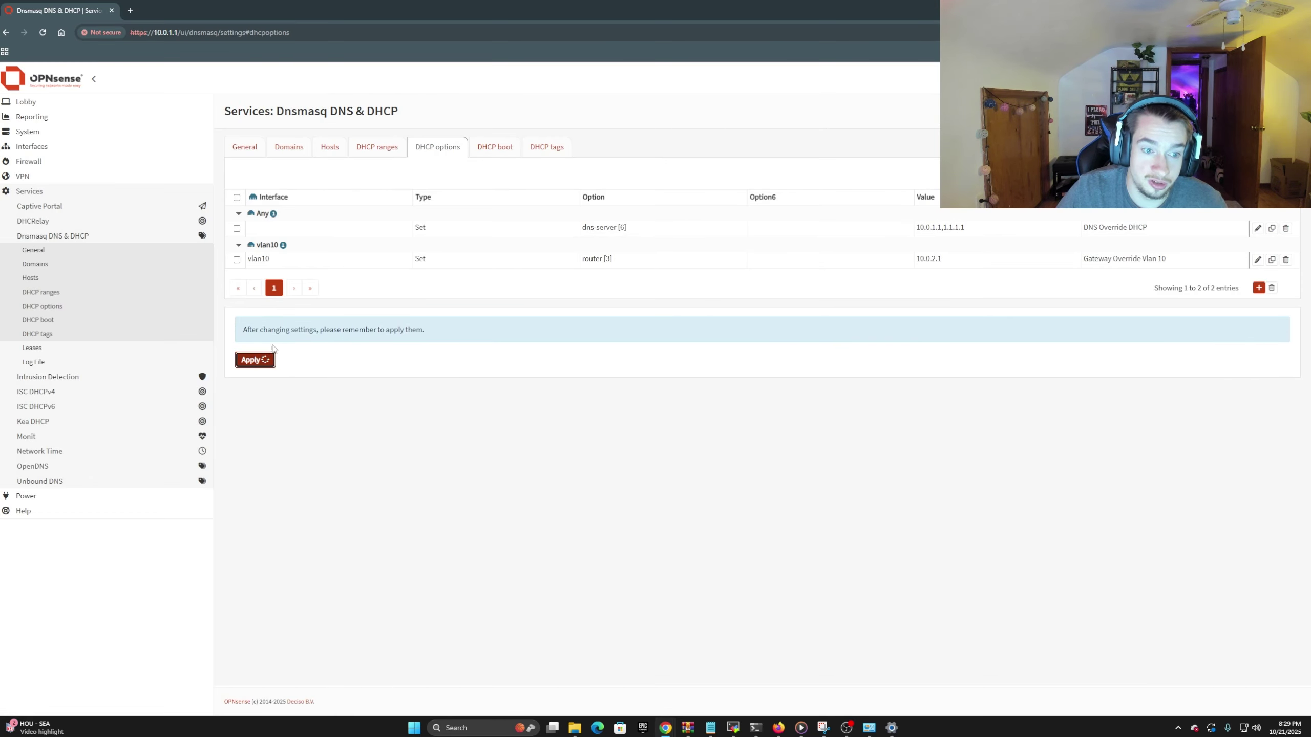
# Check the DHCP ranges, then start a new DHCP option and open its interface choices
pyautogui.click(389, 149)
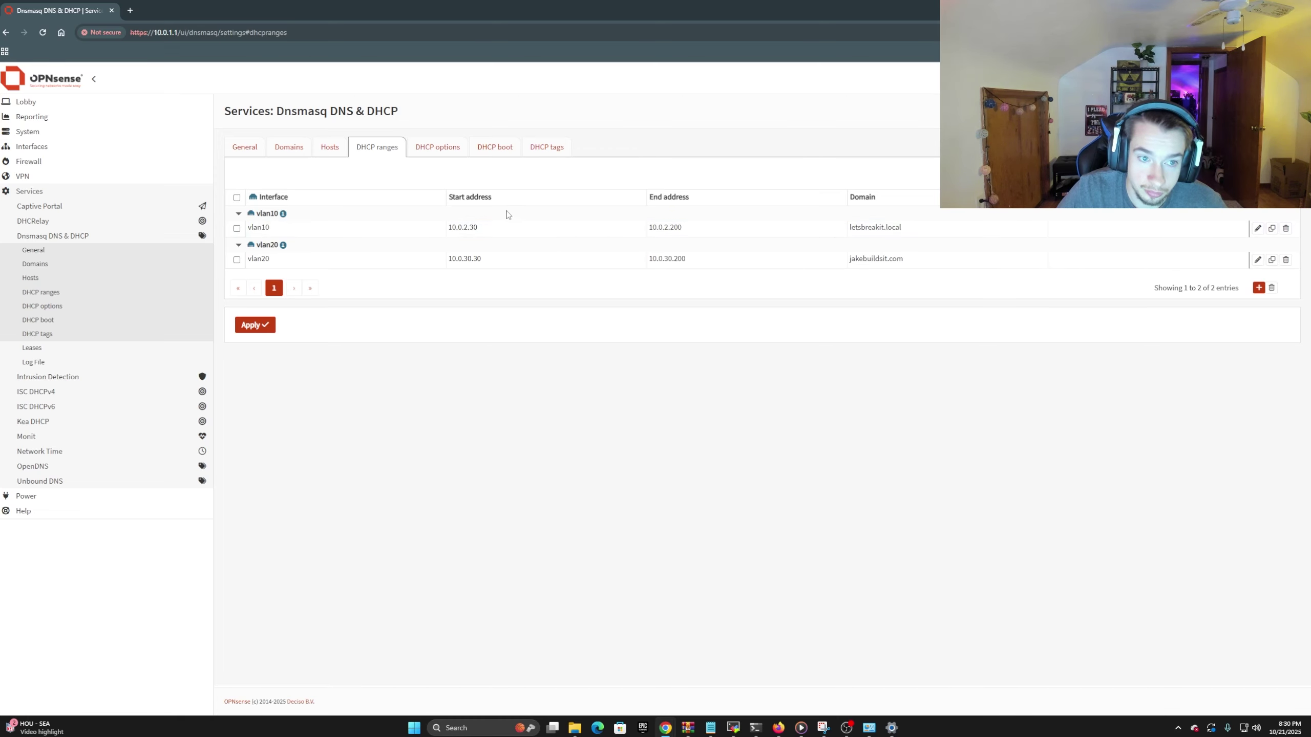
pyautogui.click(438, 154)
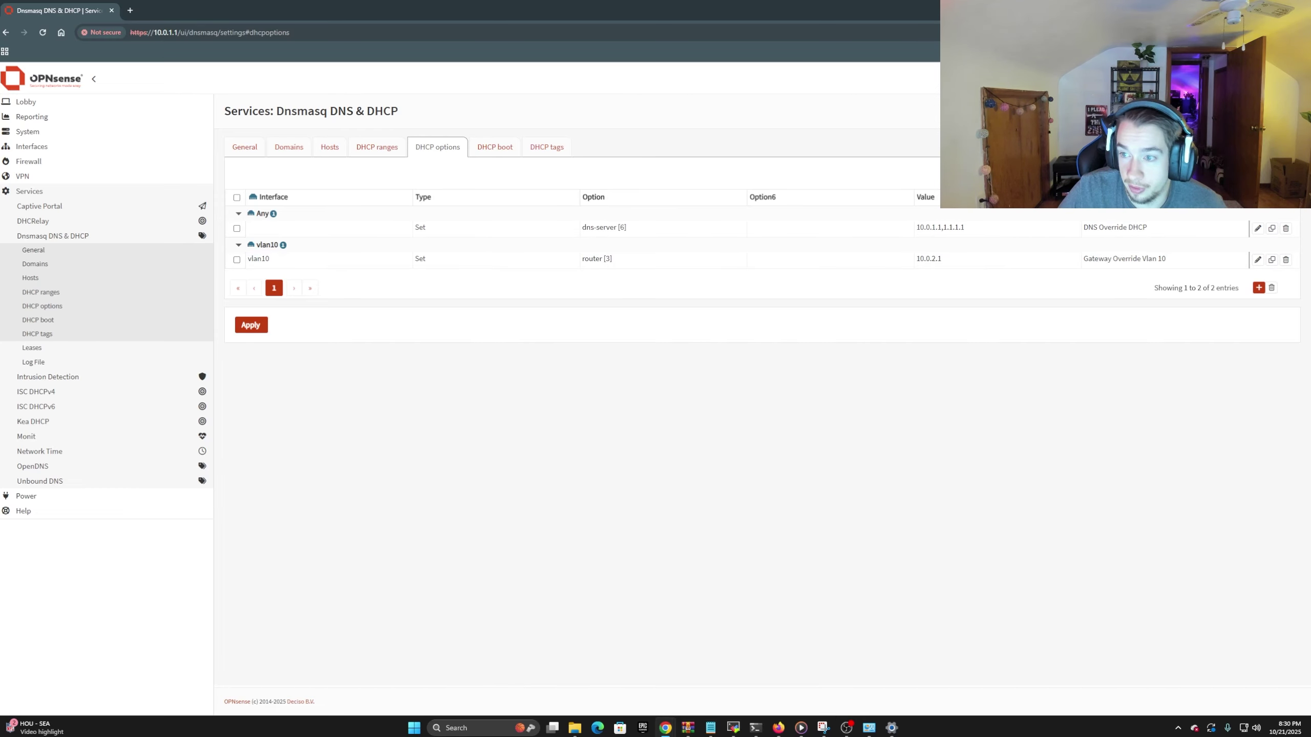
pyautogui.click(1258, 288)
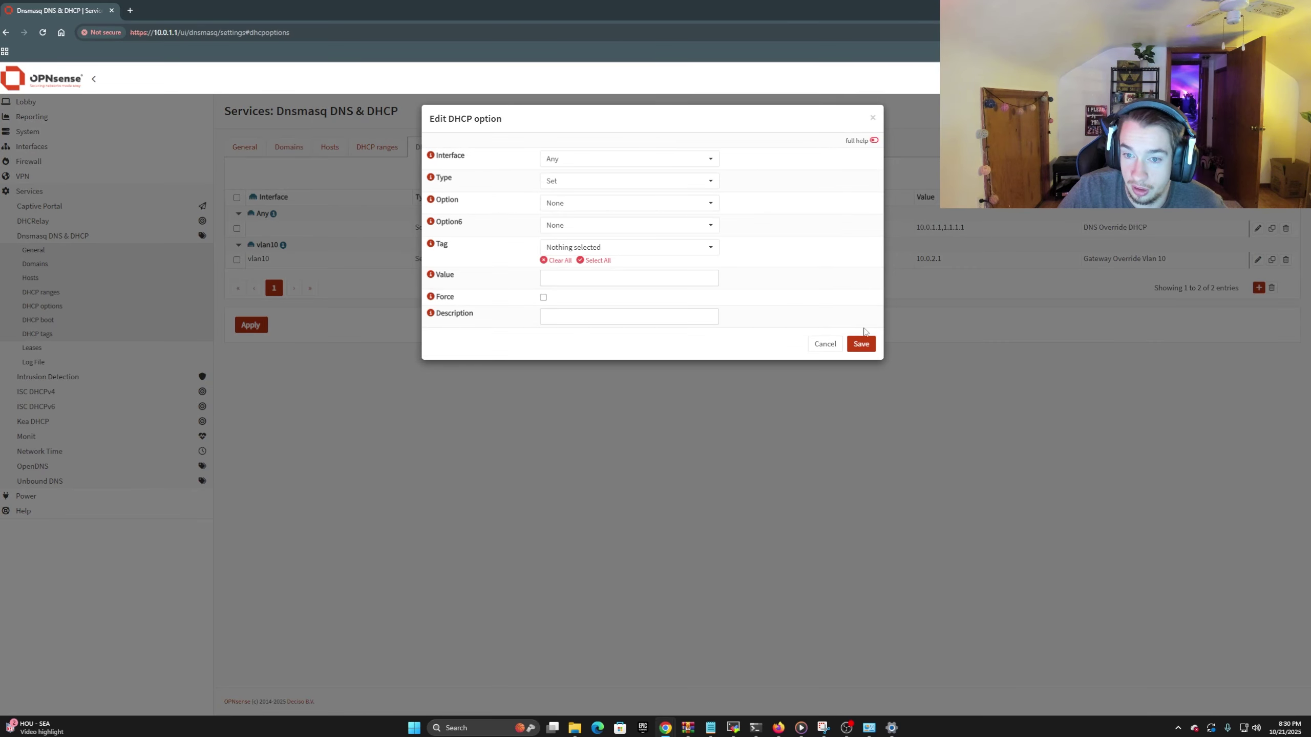
pyautogui.click(618, 164)
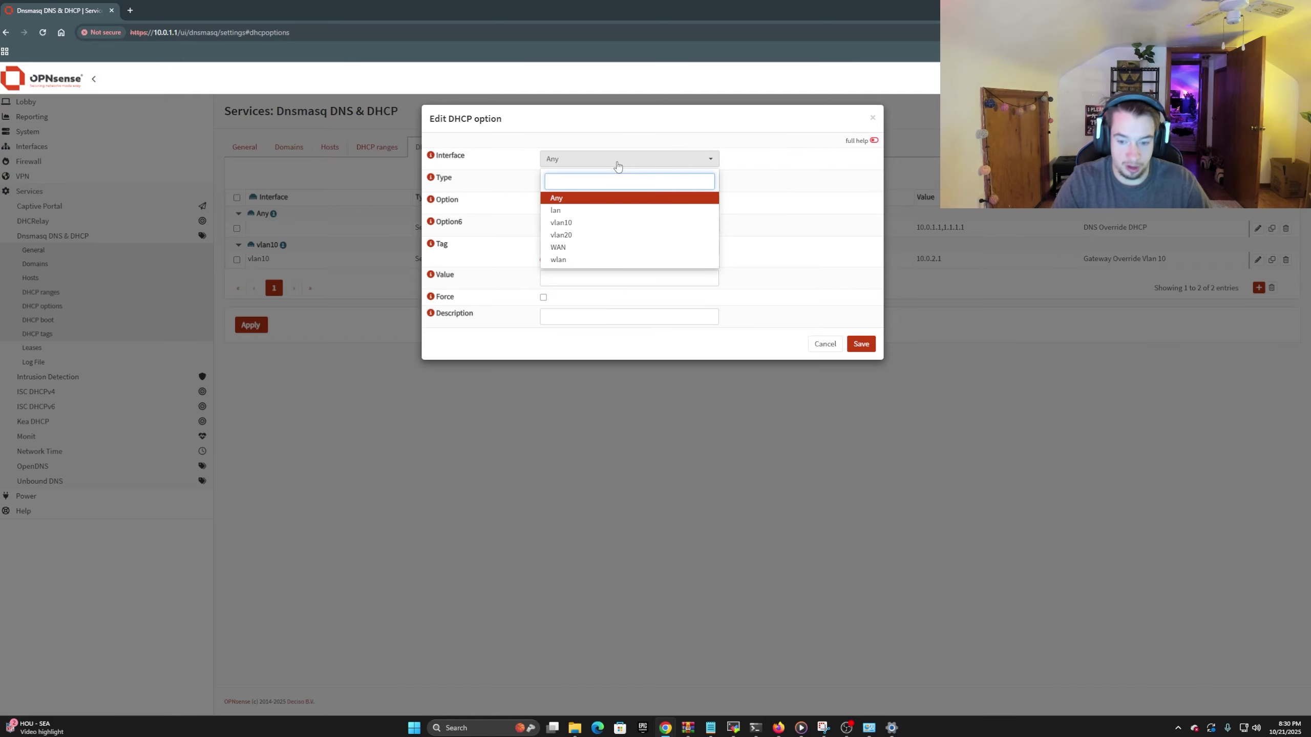
# Switch to the Command Prompt, run ipconfig and find the Ethernet adapter's section in the output
pyautogui.moveTo(756, 728)
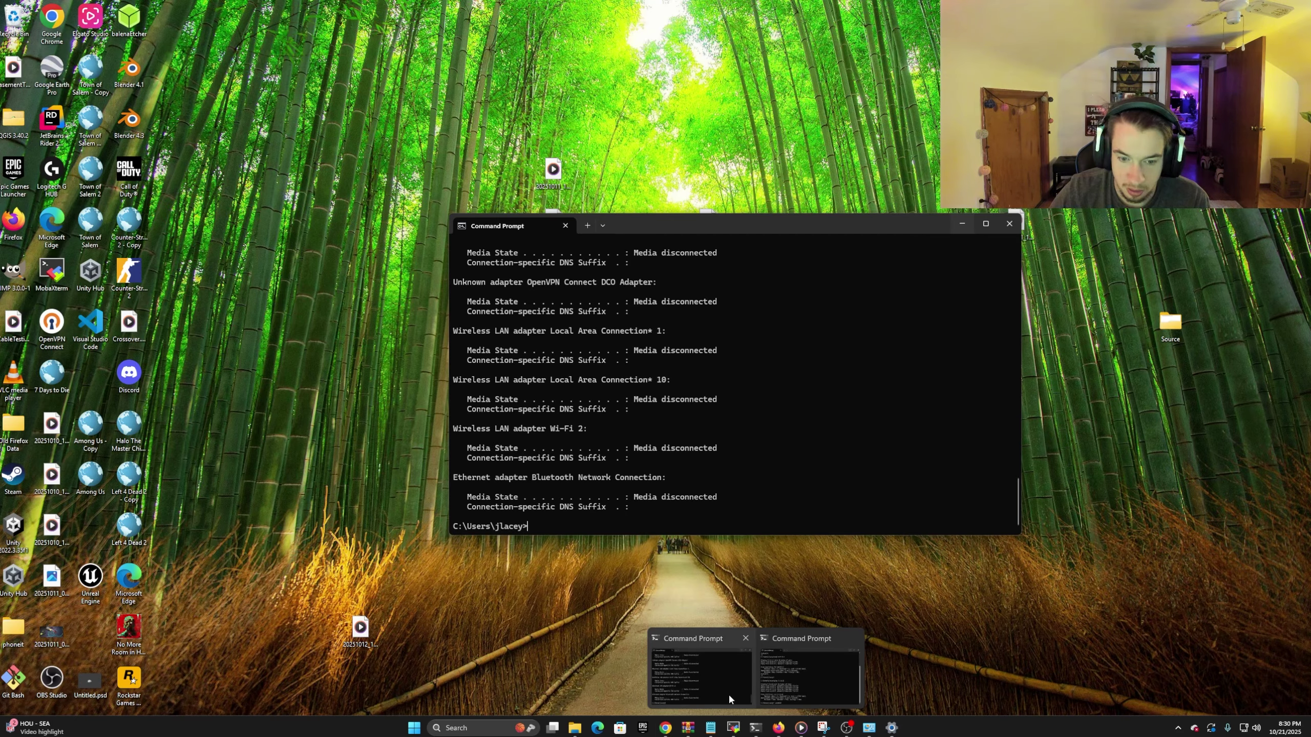
pyautogui.click(728, 693)
pyautogui.write('ip')
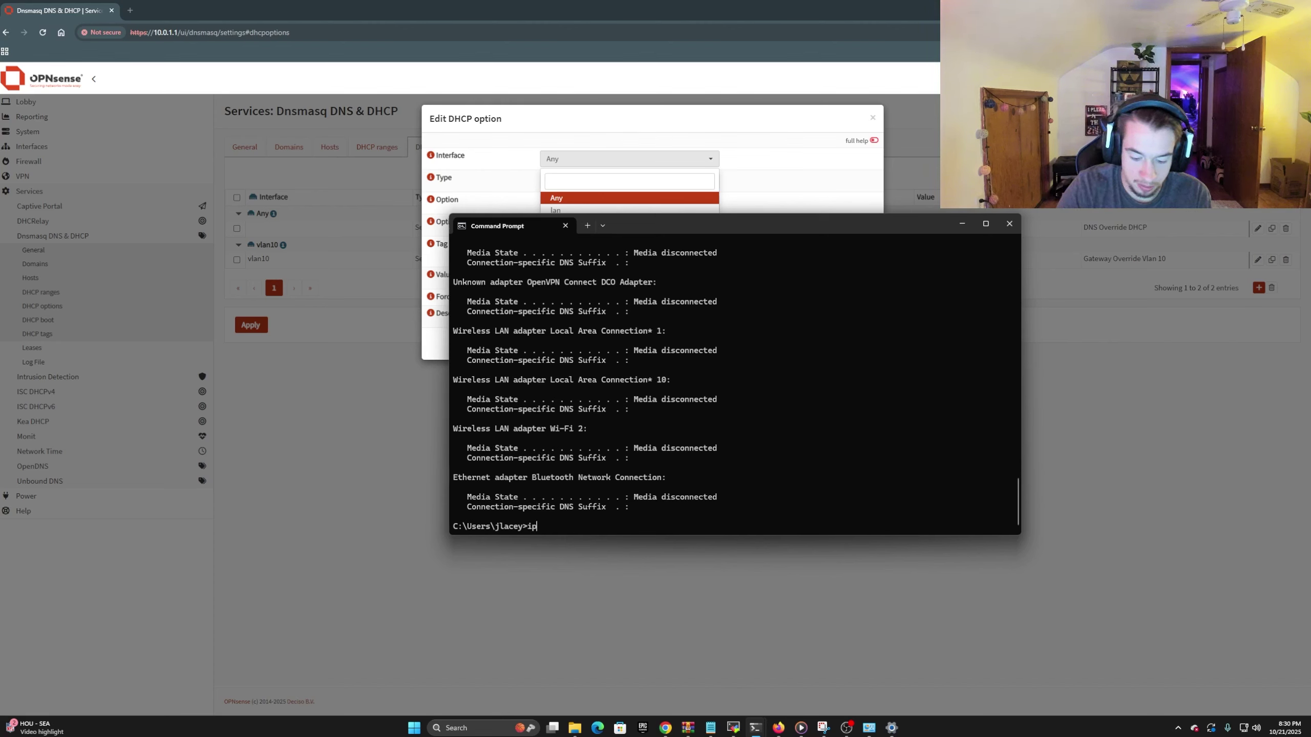
pyautogui.write('config')
pyautogui.press('Return')
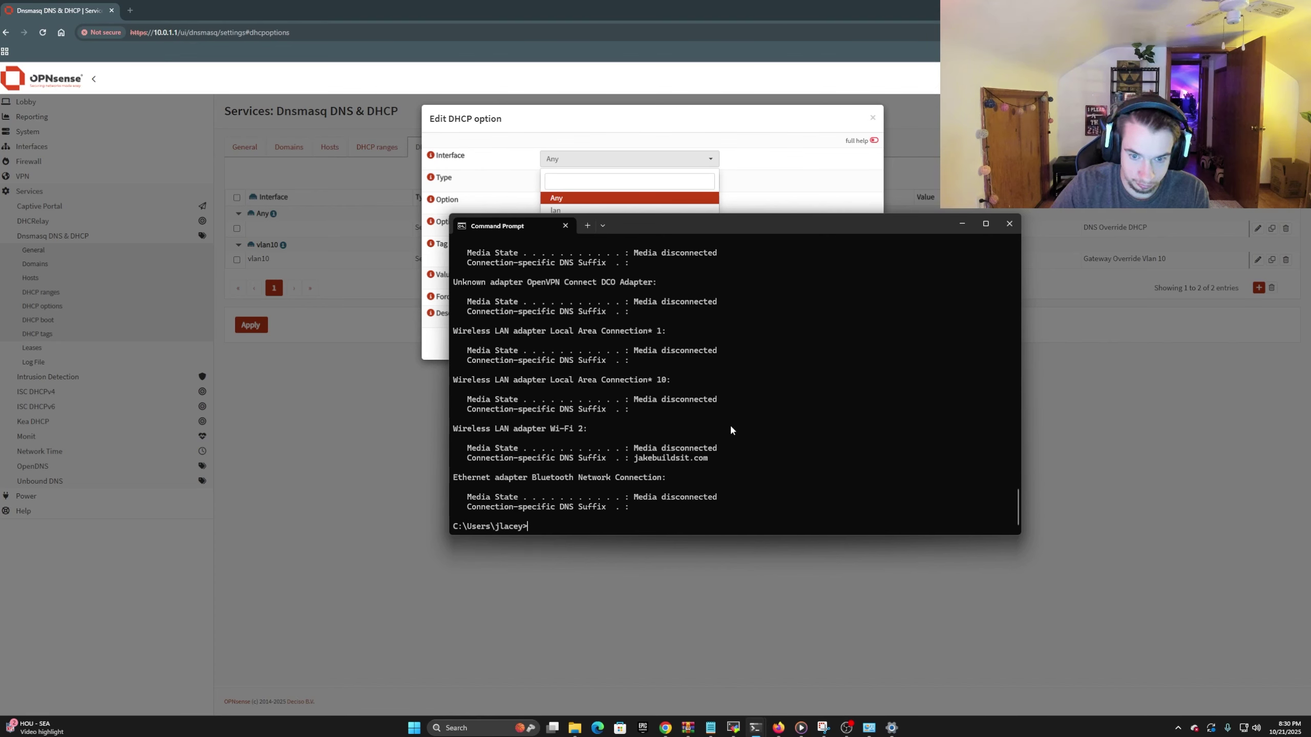
pyautogui.scroll(1, 677, 473)
pyautogui.scroll(8, 678, 472)
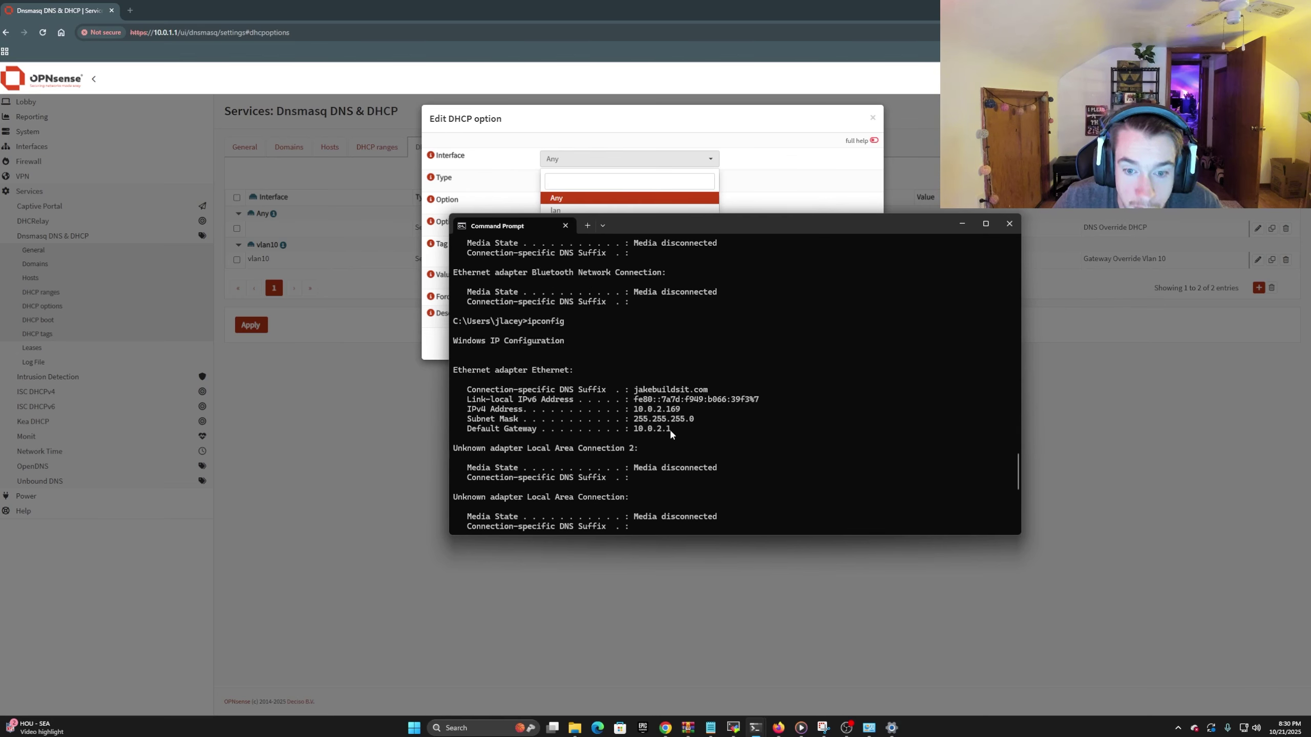
# Examine the Ethernet adapter's connection-specific DNS suffix and default gateway in the ipconfig output
pyautogui.moveTo(642, 429); pyautogui.dragTo(440, 392)
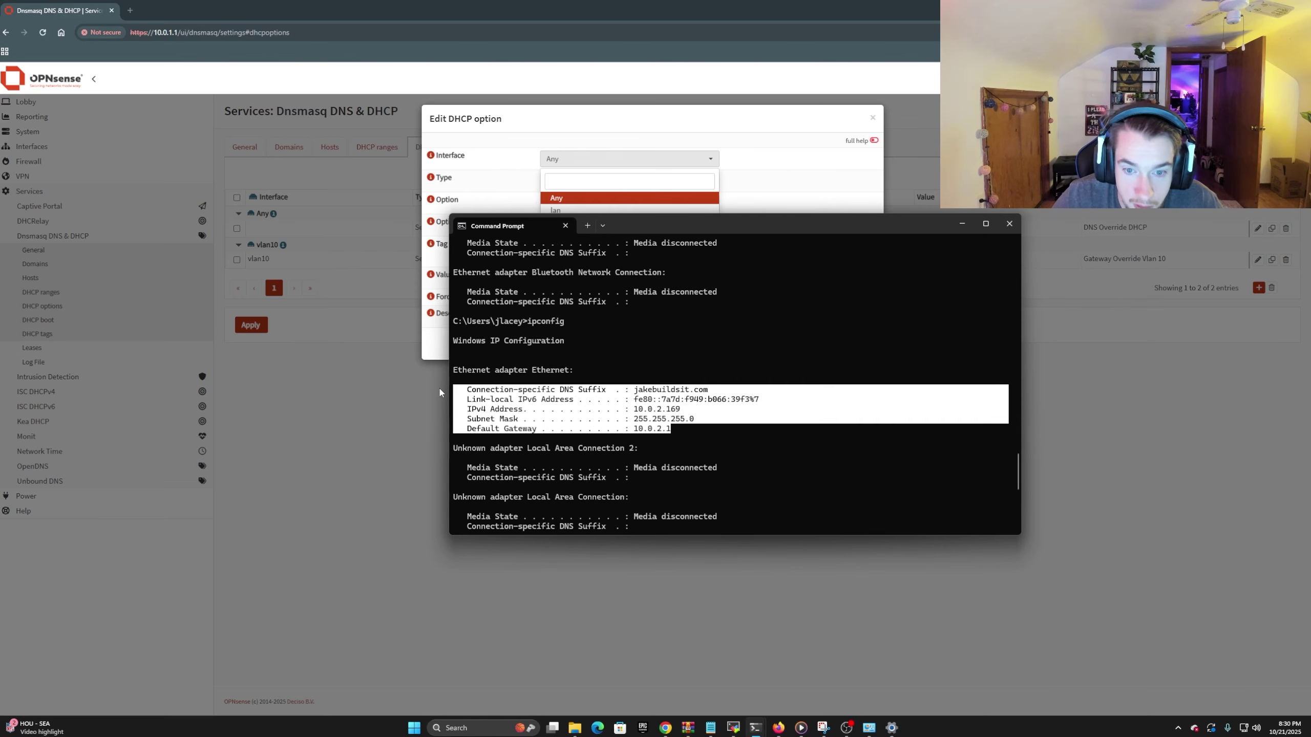
pyautogui.doubleClick(644, 388)
pyautogui.click(679, 389)
pyautogui.moveTo(717, 391); pyautogui.dragTo(630, 390)
pyautogui.moveTo(462, 429); pyautogui.dragTo(670, 430)
pyautogui.click(670, 429)
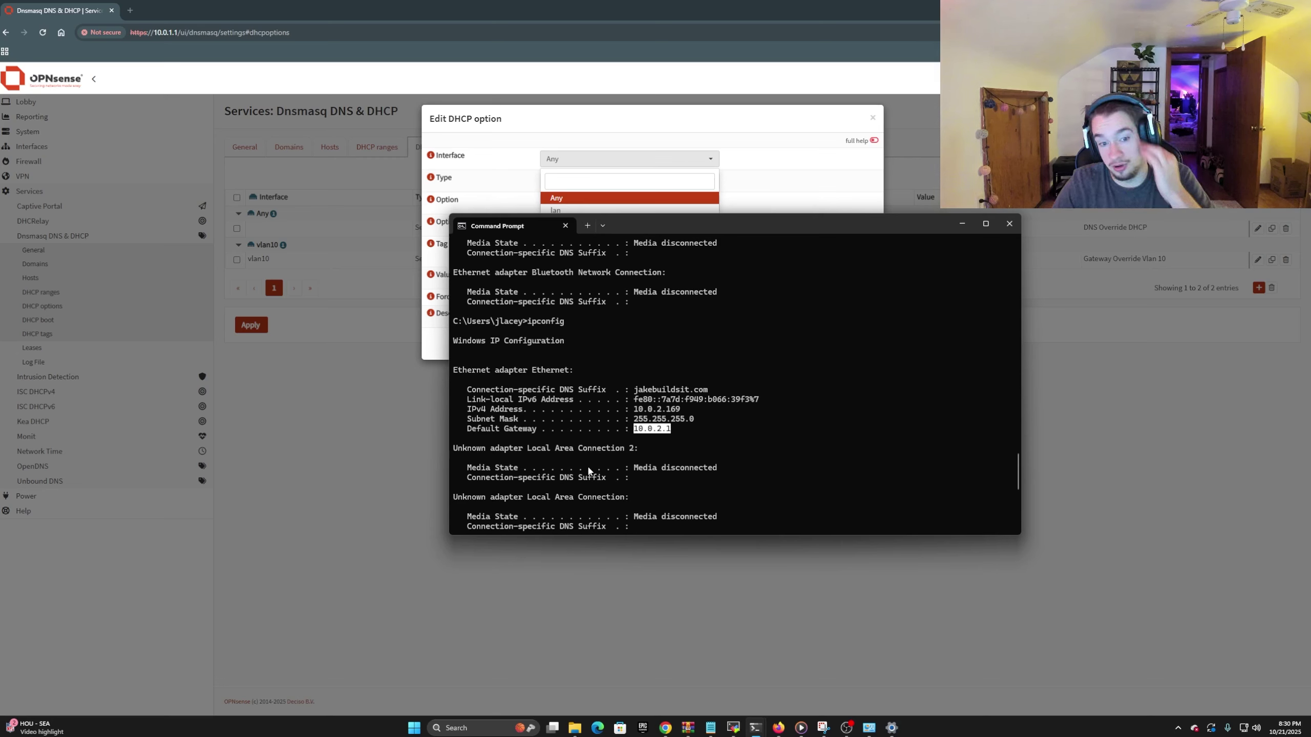
pyautogui.hotkey('ctrl', 'c')
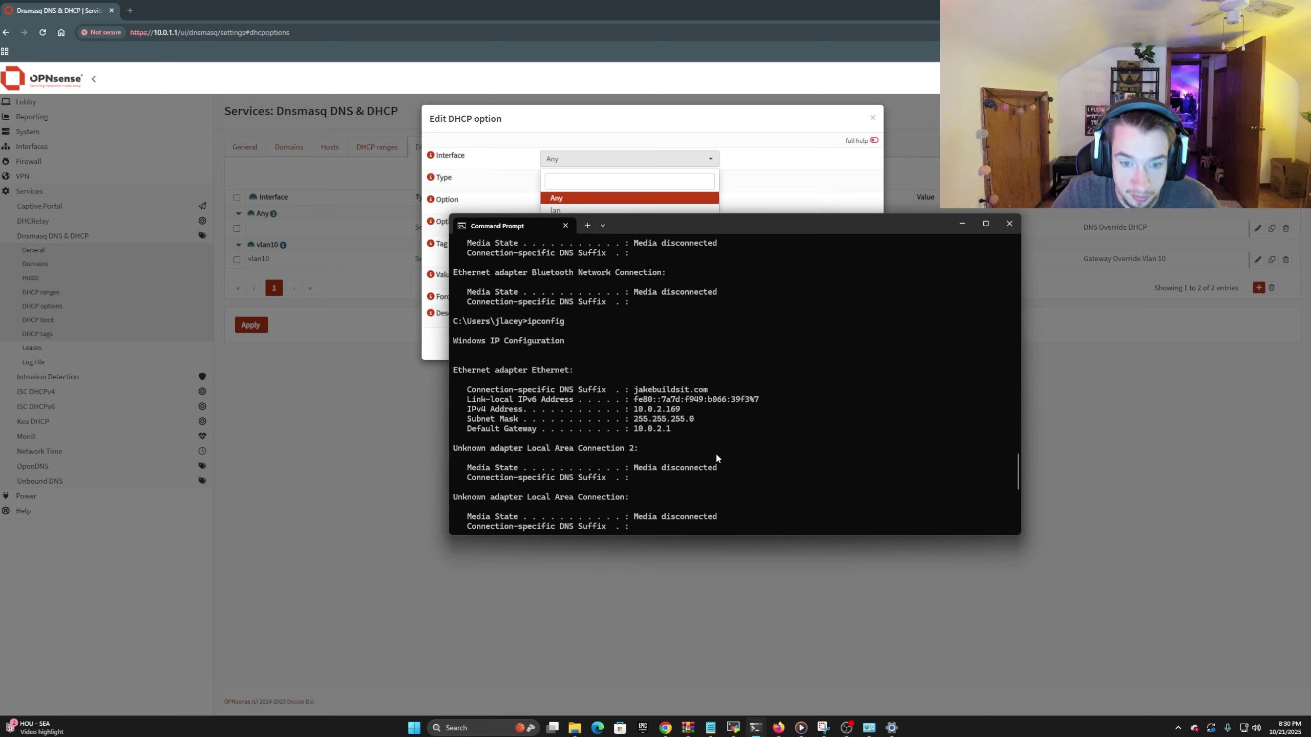
# Run ipconfig /all and examine the Ethernet adapter's full details, including its DHCP server, gateway and DNS servers
pyautogui.press('Return')
pyautogui.write('i')
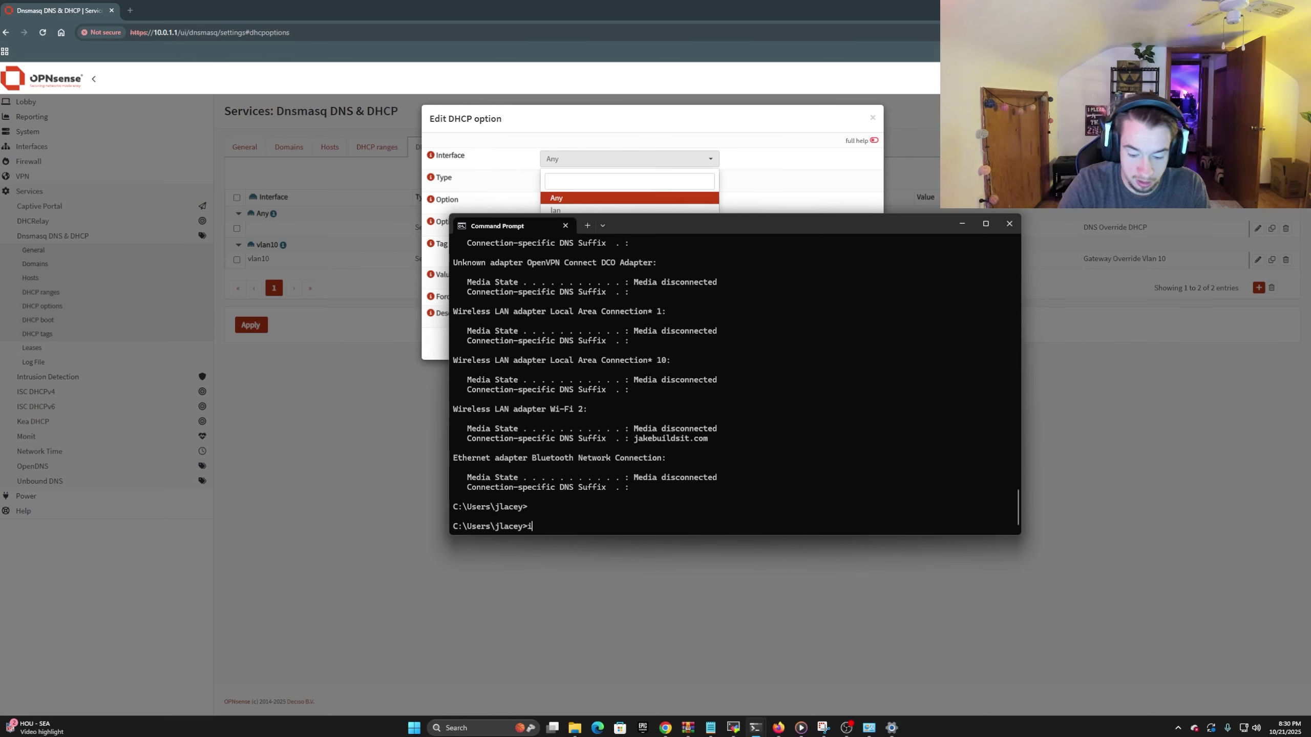
pyautogui.write('pconfiog')
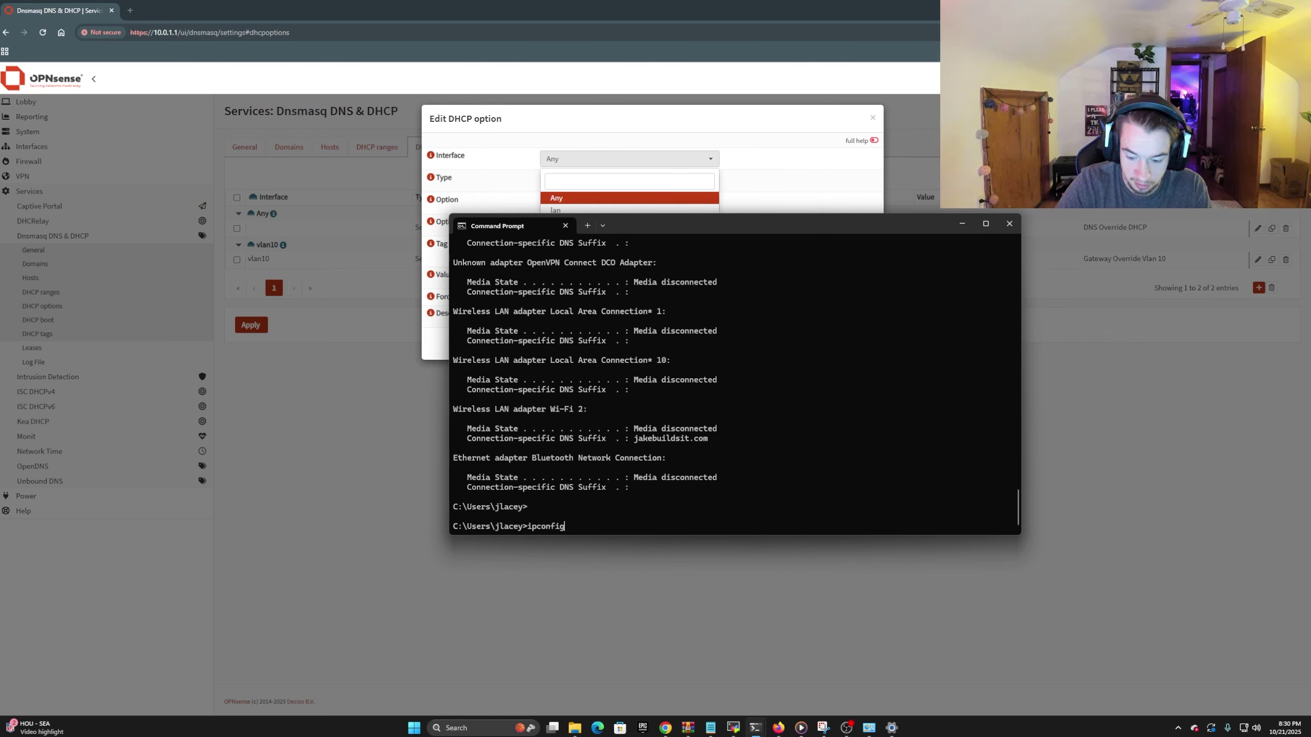
pyautogui.write('all')
pyautogui.press('Return')
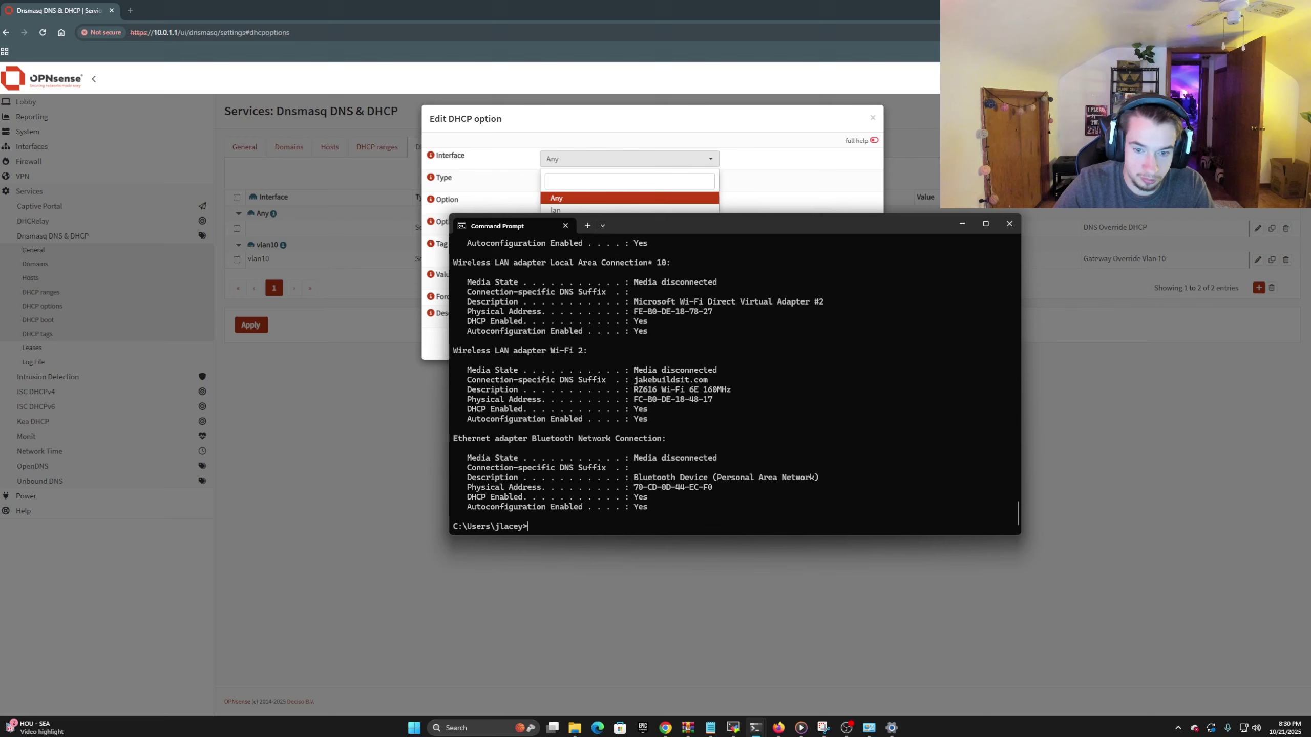
pyautogui.scroll(8, 717, 448)
pyautogui.scroll(15, 686, 445)
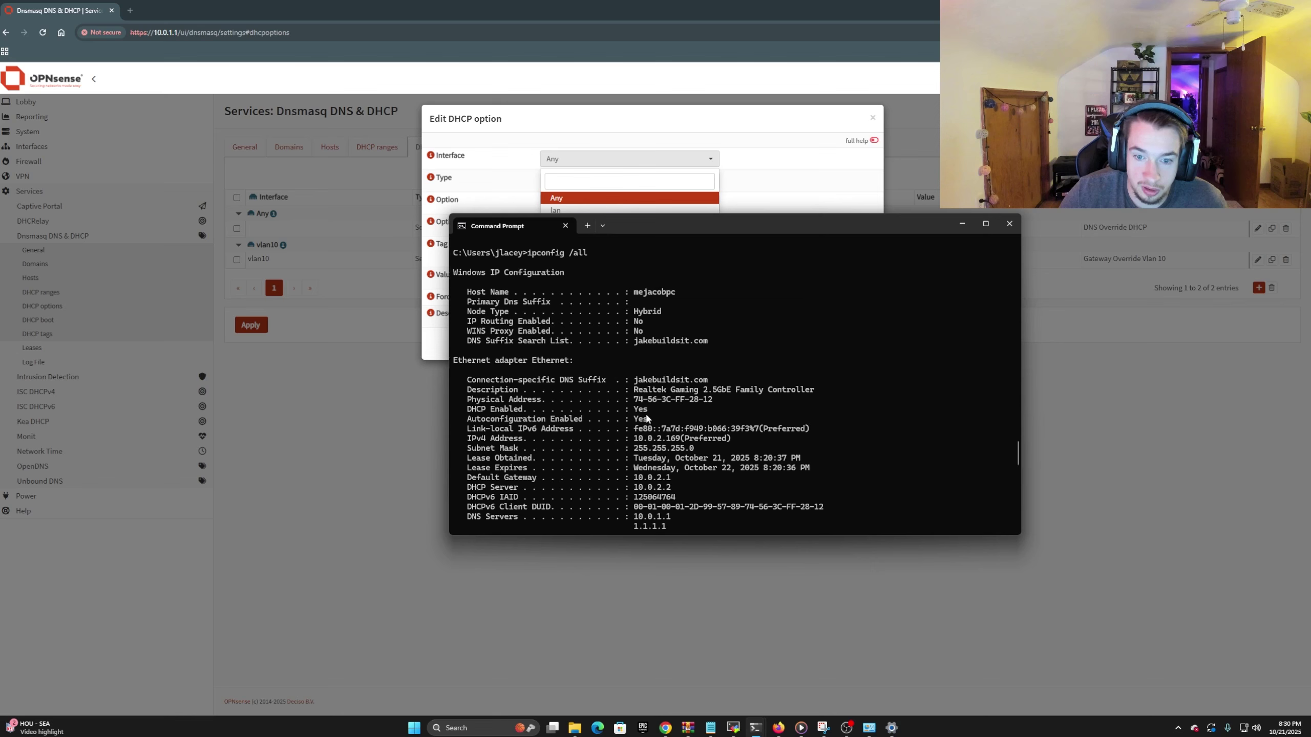
# Examine the Ethernet adapter's DHCP Server address in the ipconfig /all output and return to the OPNsense DHCP option form
pyautogui.scroll(-1, 647, 418)
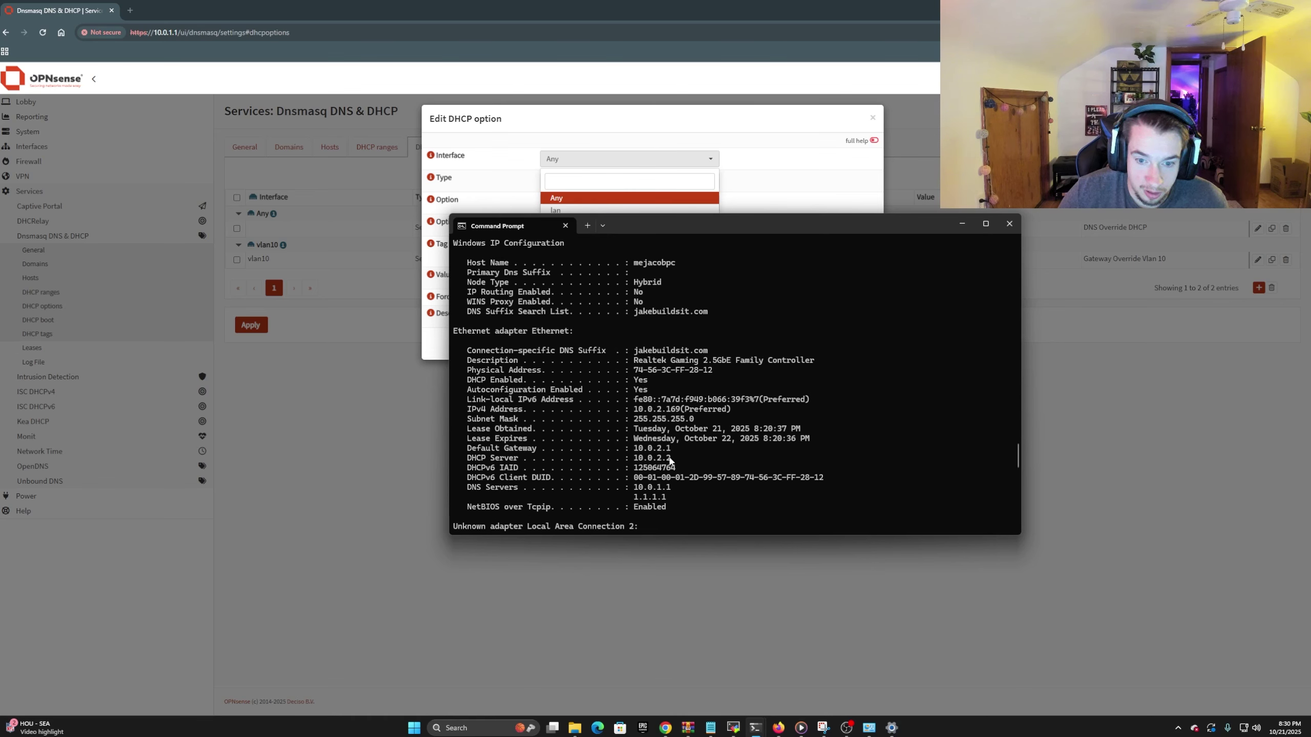
pyautogui.moveTo(670, 460); pyautogui.dragTo(636, 463)
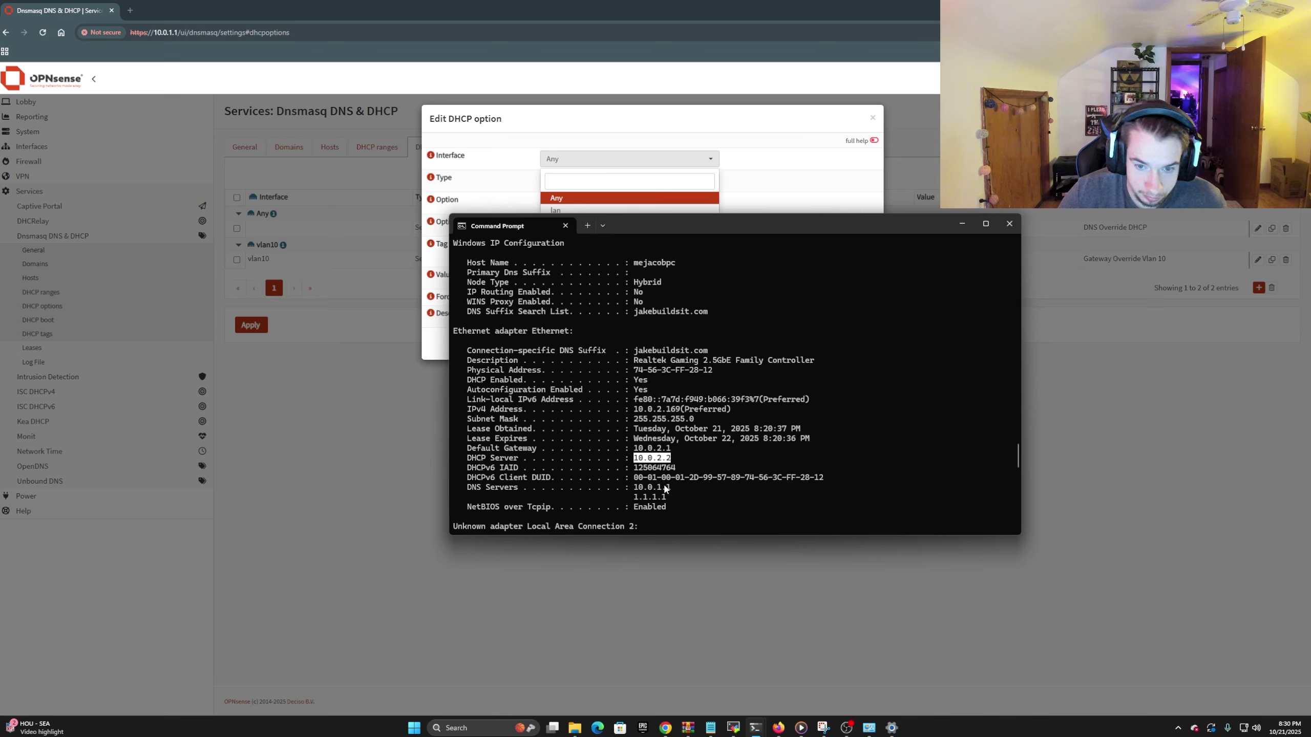
pyautogui.moveTo(634, 458); pyautogui.dragTo(670, 461)
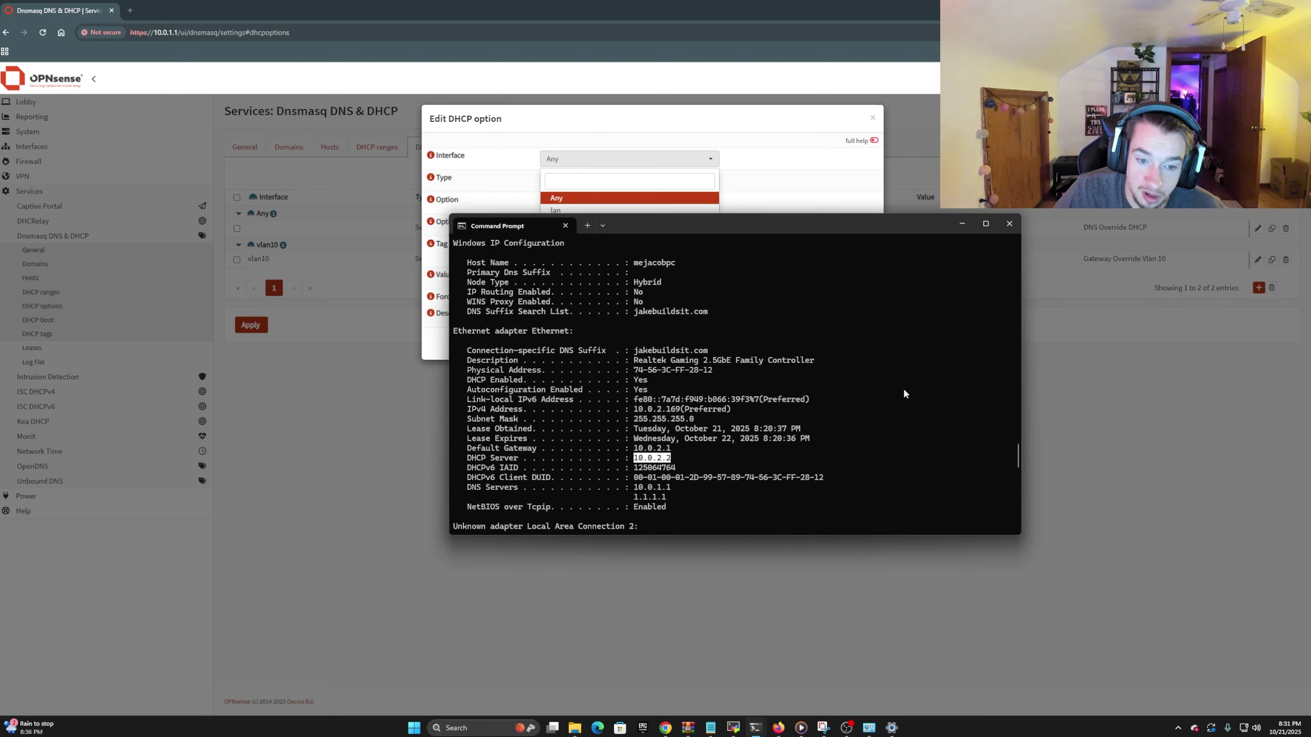
pyautogui.click(1006, 226)
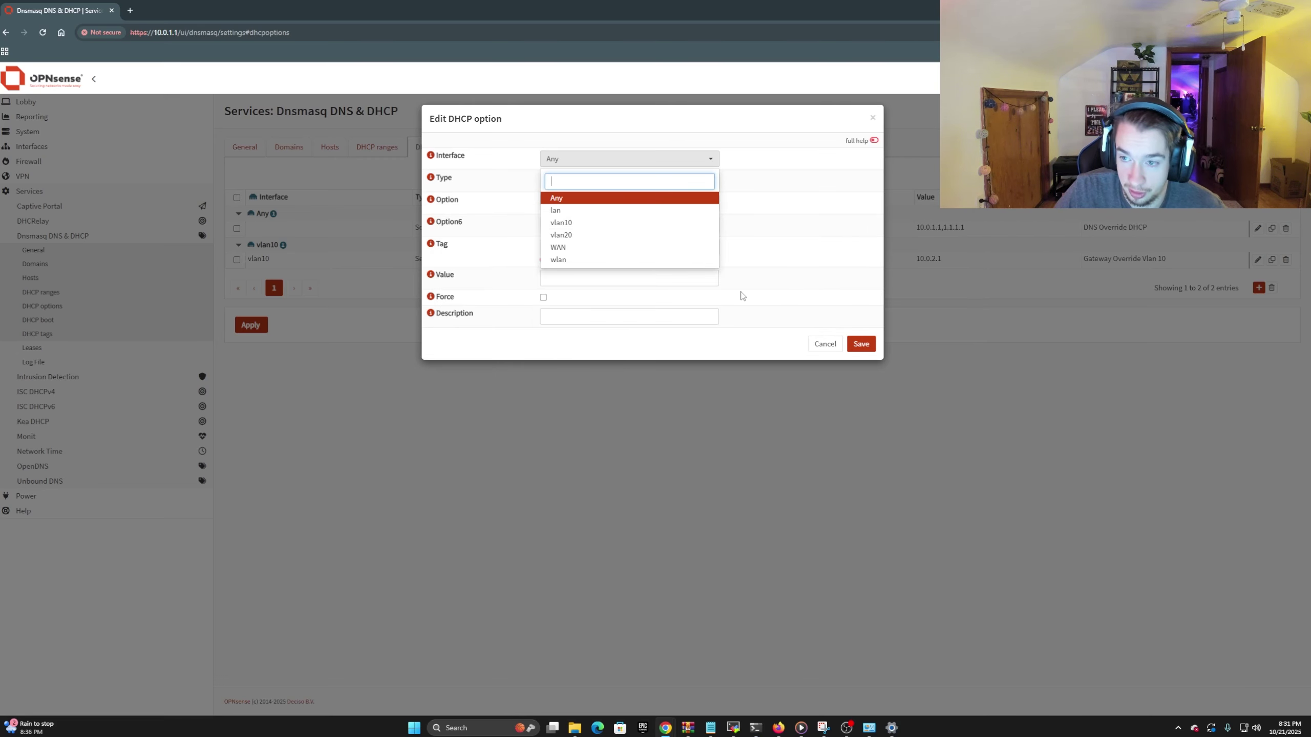
# Define the new DHCP option for vlan20 with type Set, option router [3] and value 10.0.3.1
pyautogui.click(579, 236)
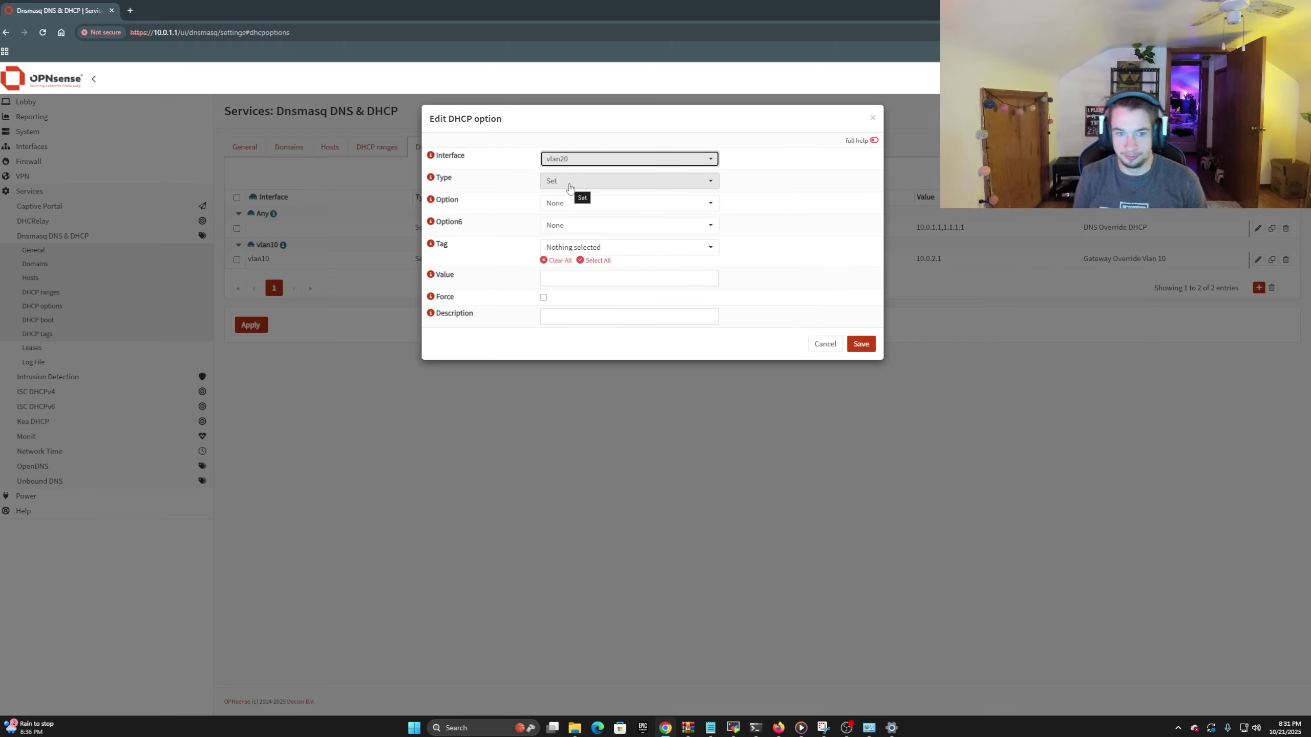
pyautogui.click(570, 187)
pyautogui.click(568, 213)
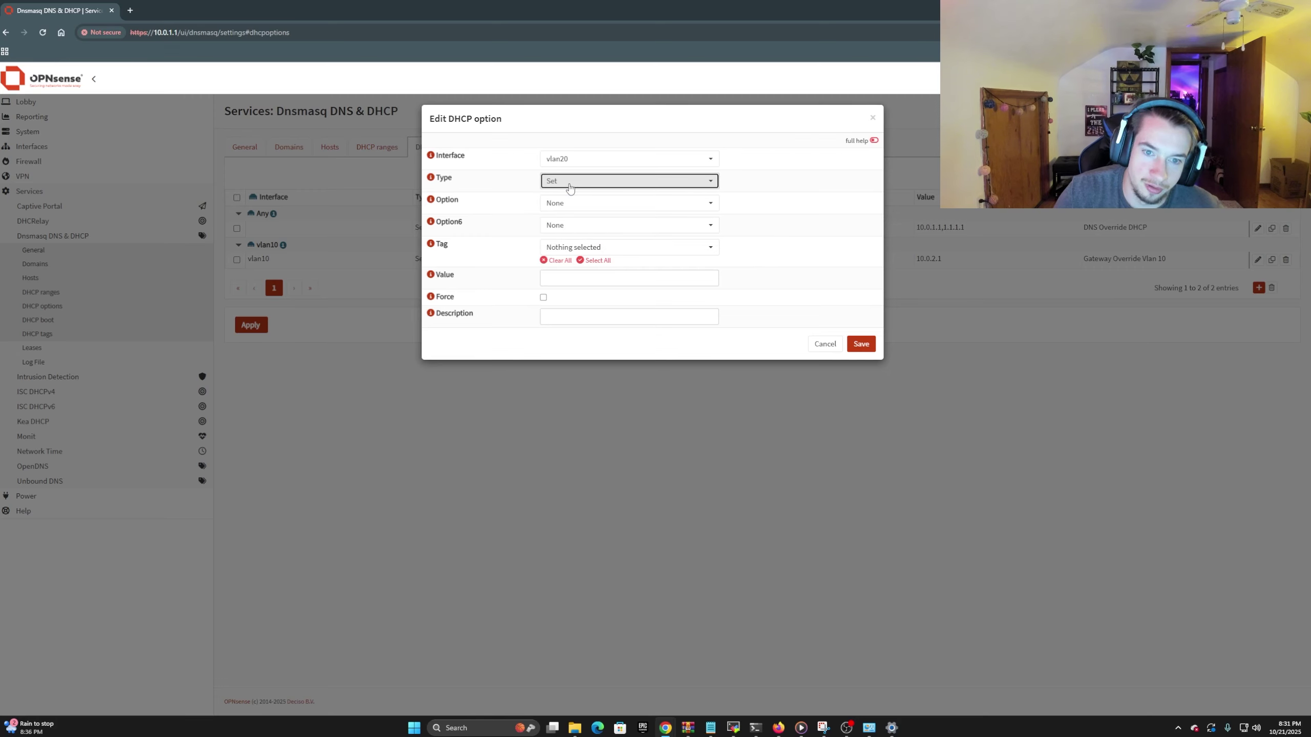
pyautogui.click(566, 211)
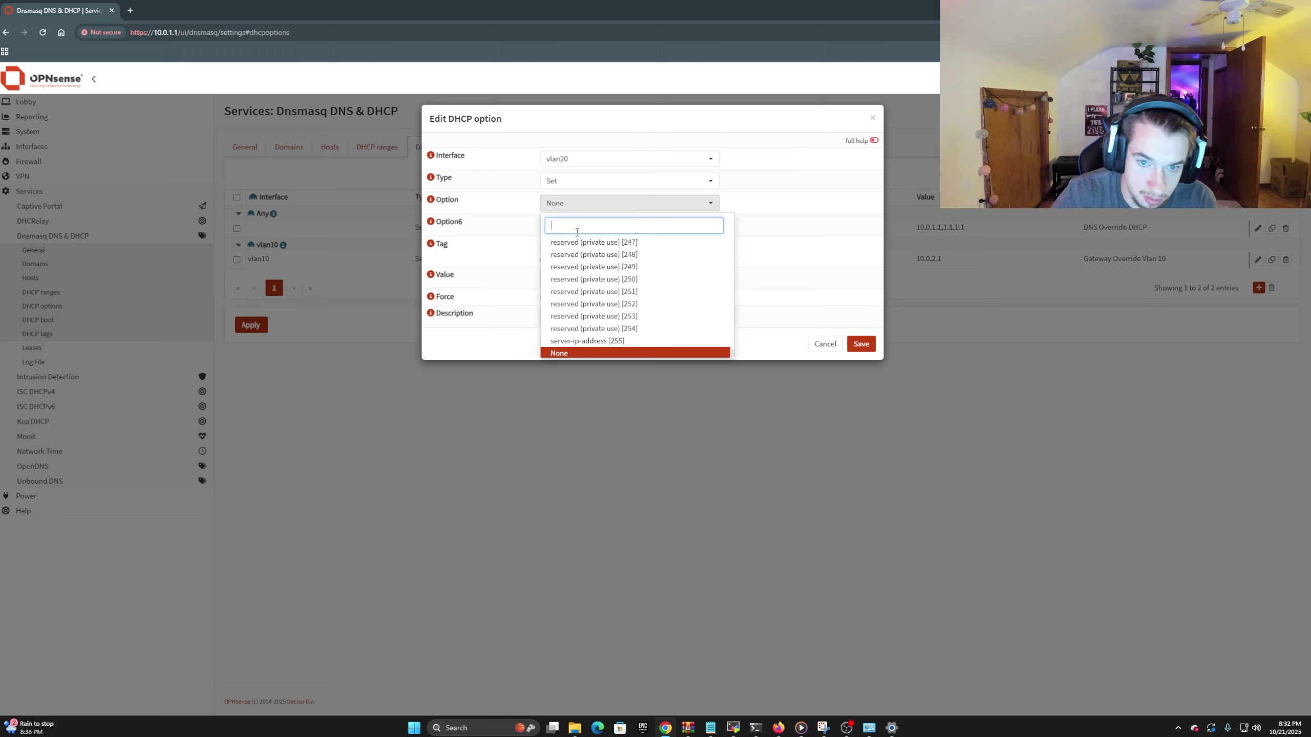
pyautogui.scroll(10, 646, 316)
pyautogui.moveTo(733, 327); pyautogui.dragTo(749, 222)
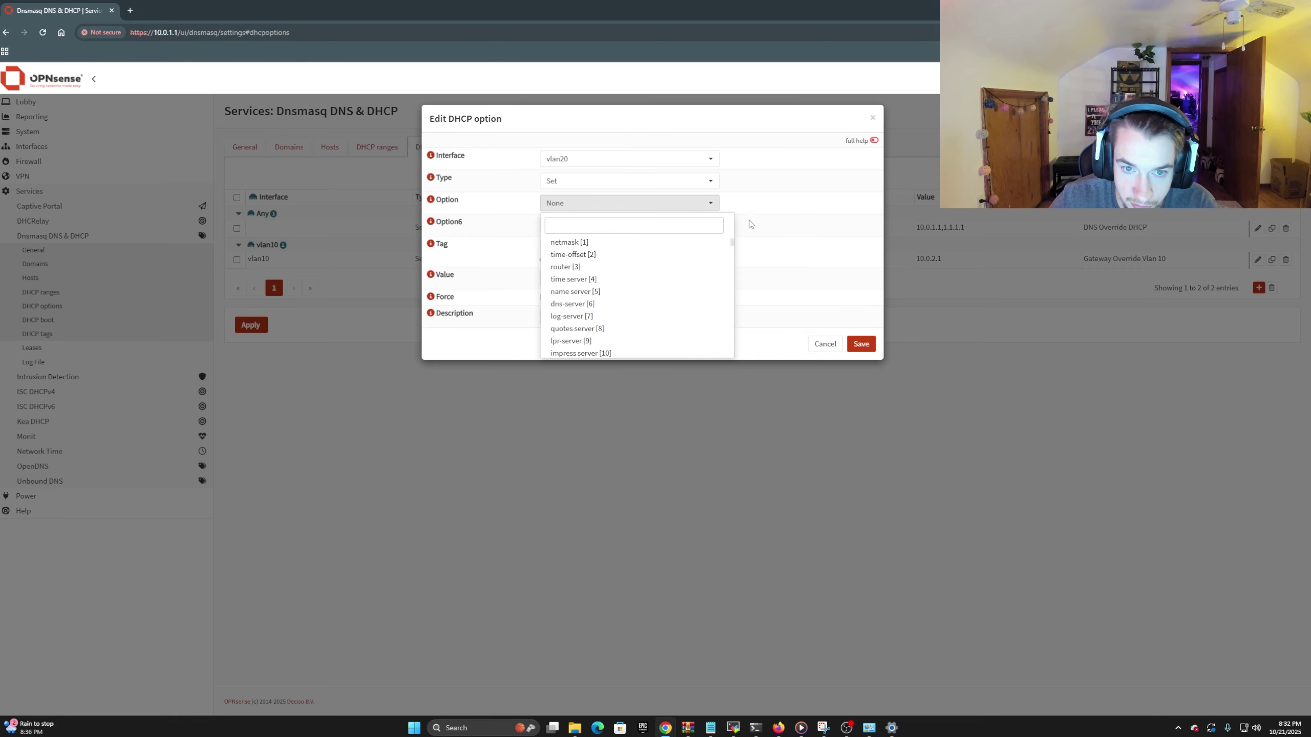
pyautogui.click(591, 267)
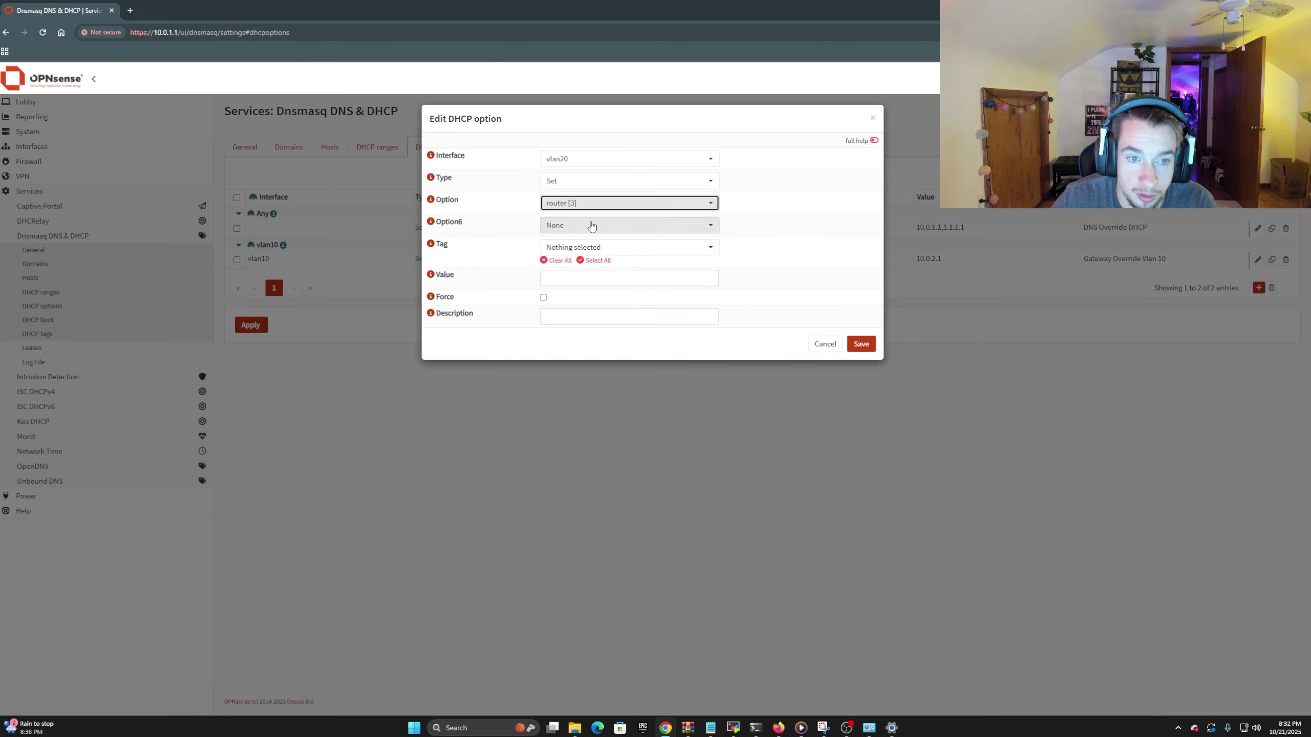
pyautogui.click(585, 272)
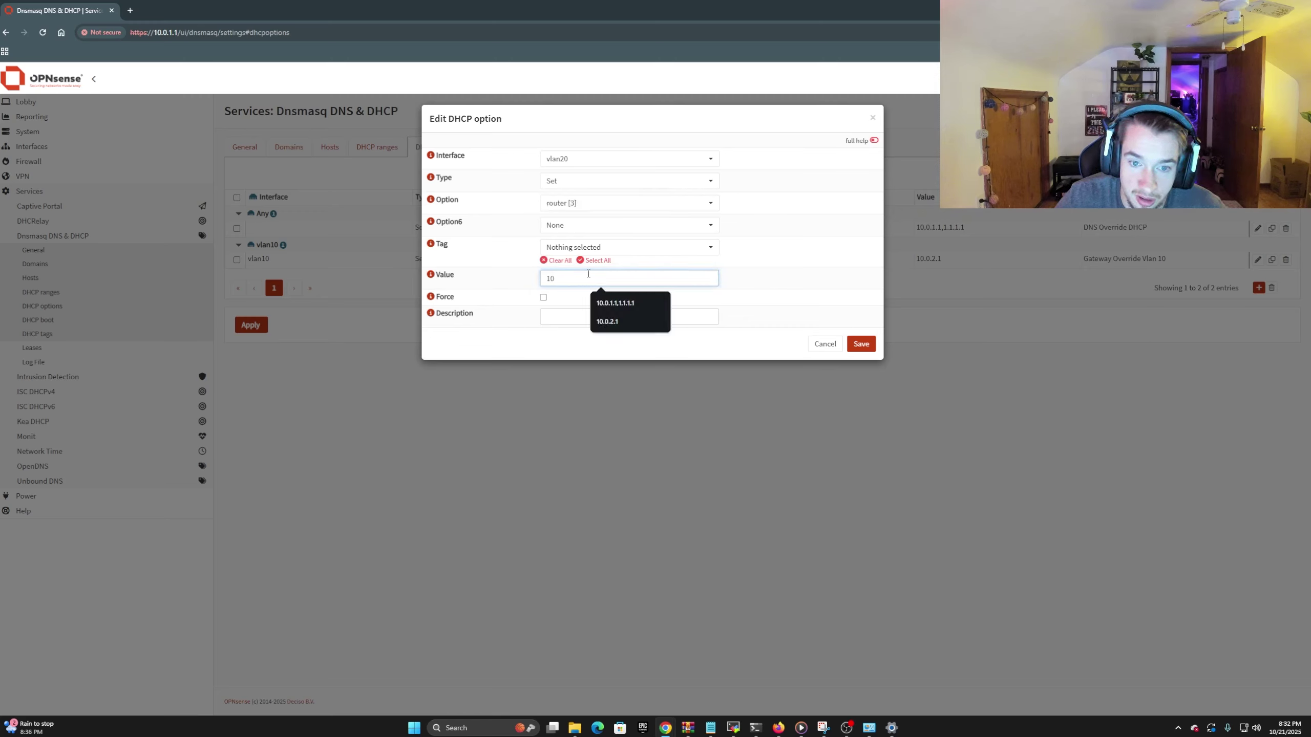
pyautogui.write('10.0.')
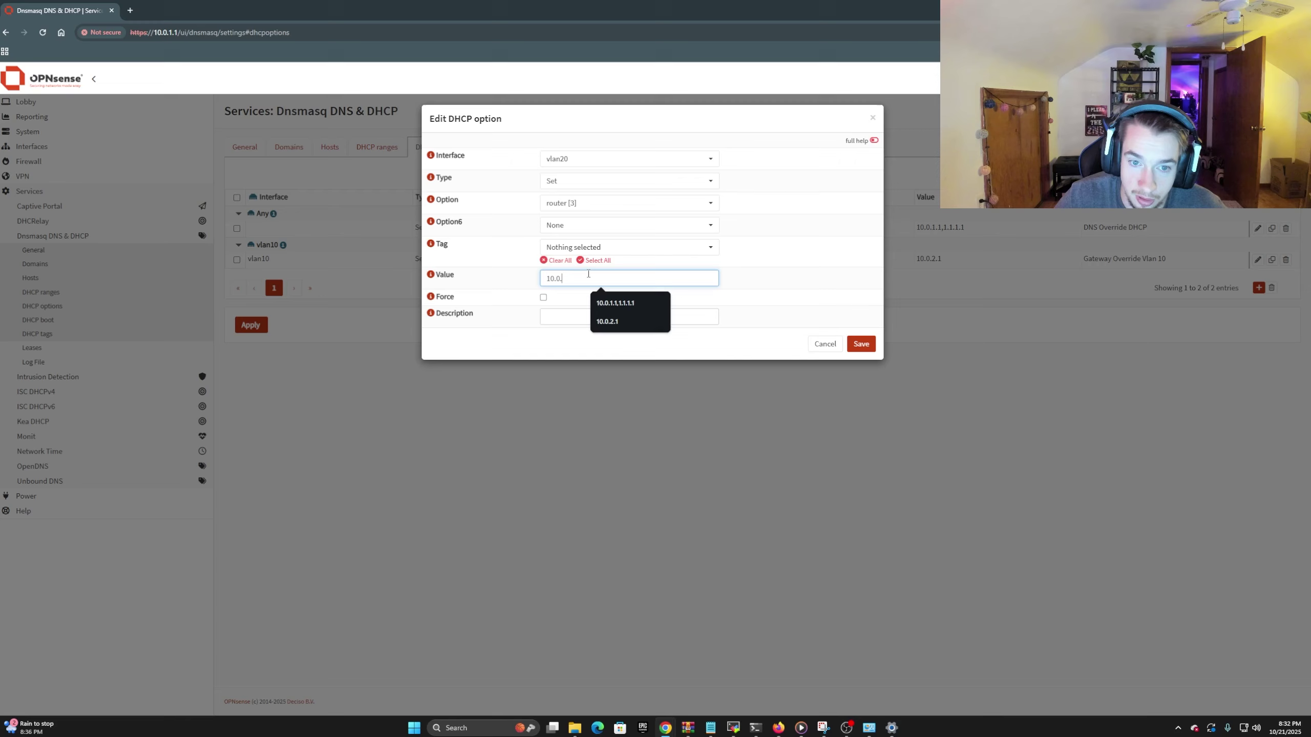
pyautogui.write('3.1')
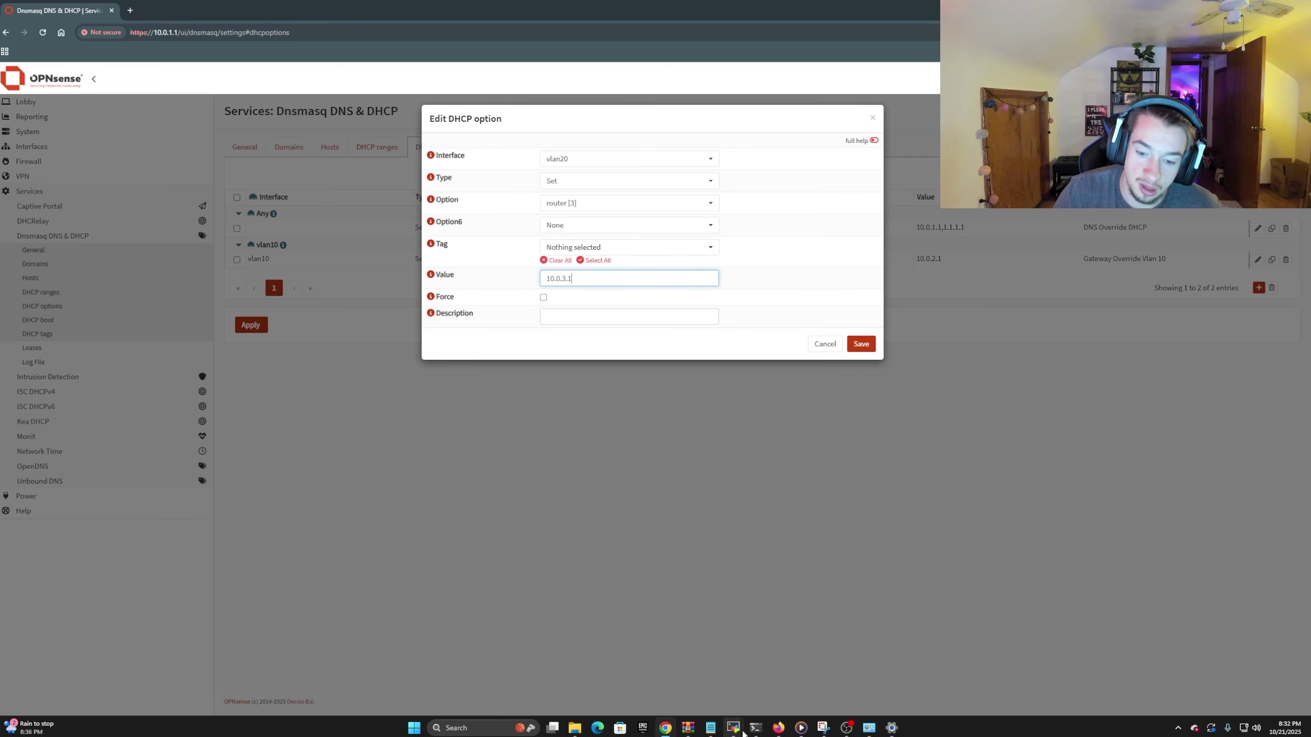
# Switch to the network switch's terminal session and compare the IP addresses of interfaces Vlan10 and Vlan20 in its configuration
pyautogui.moveTo(732, 728)
pyautogui.click(667, 653)
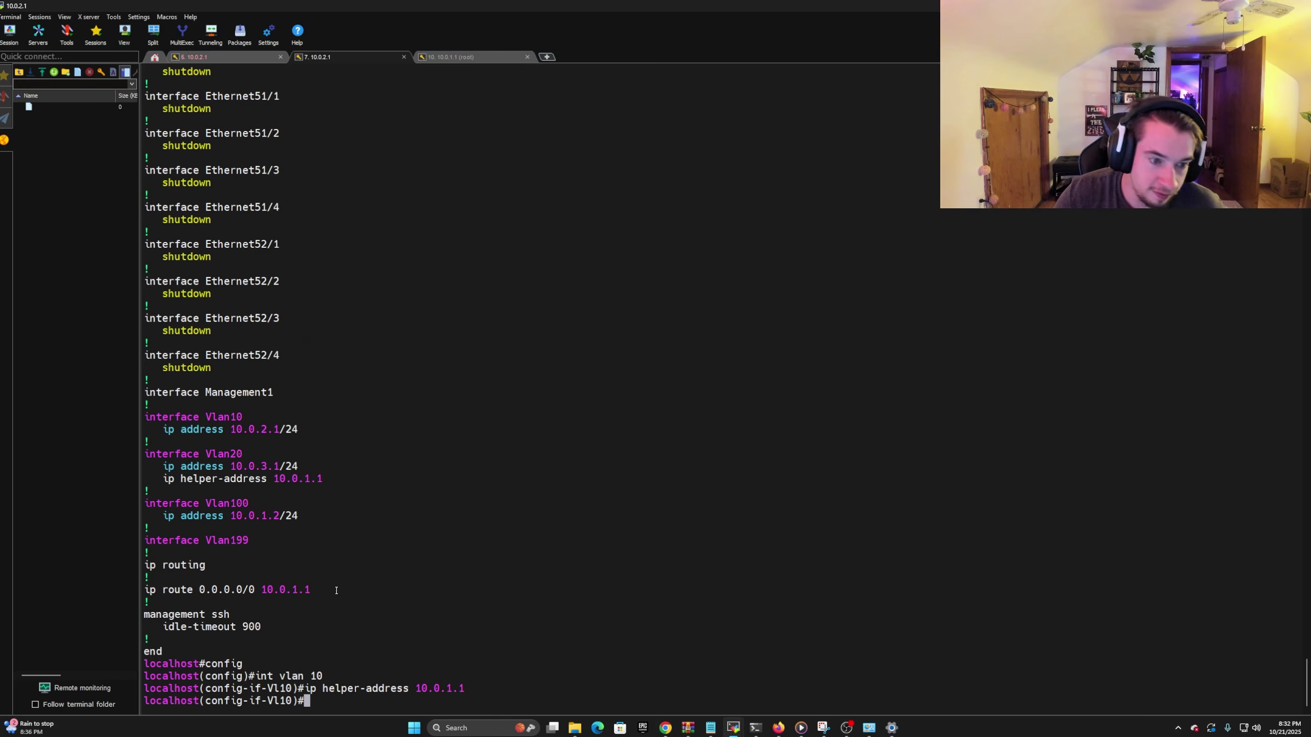
pyautogui.moveTo(233, 466); pyautogui.dragTo(279, 467)
pyautogui.moveTo(232, 429); pyautogui.dragTo(297, 430)
pyautogui.doubleClick(263, 431)
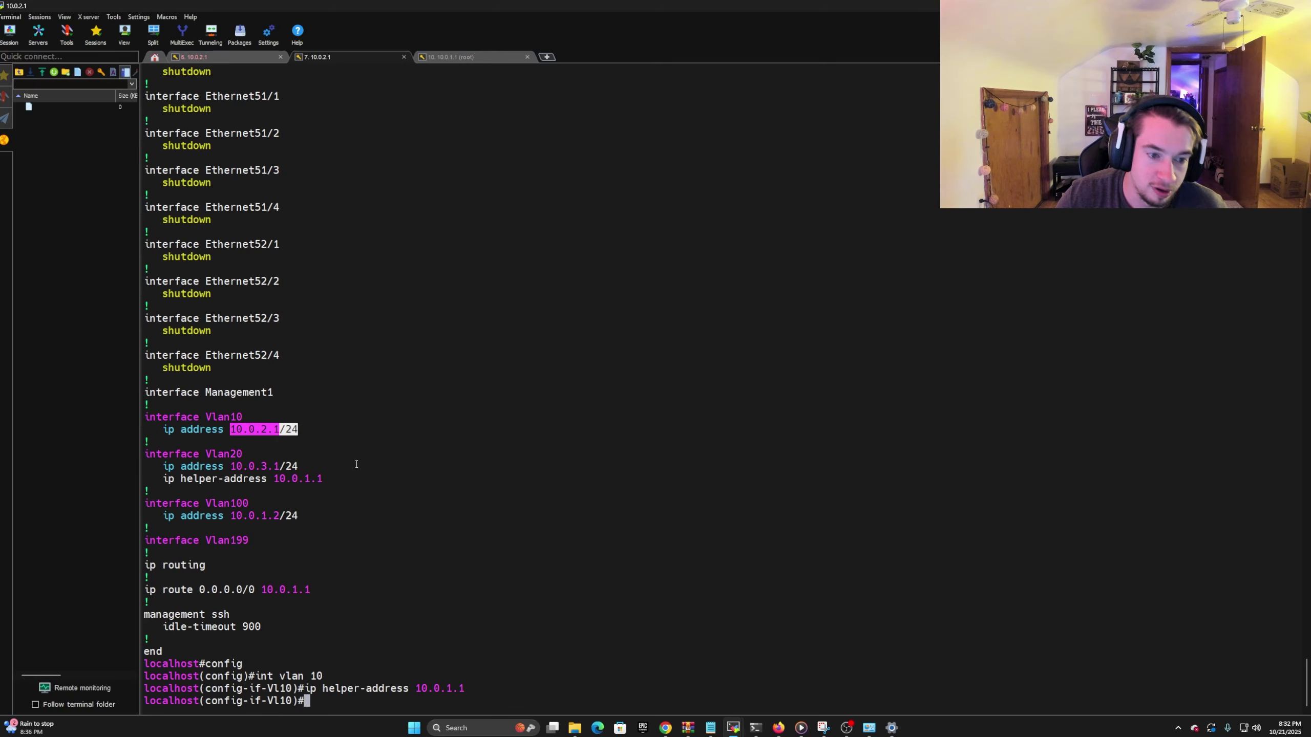
pyautogui.doubleClick(276, 468)
pyautogui.click(250, 431)
pyautogui.moveTo(233, 431); pyautogui.dragTo(277, 430)
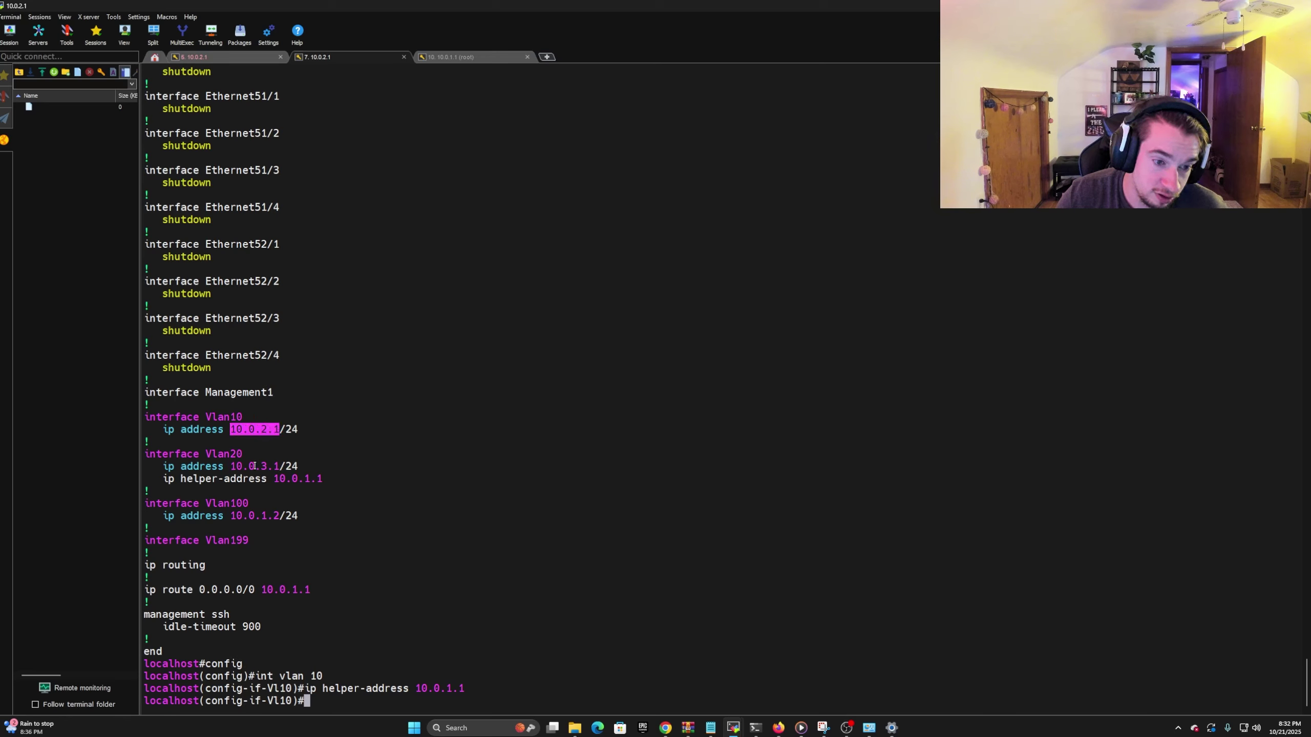
pyautogui.moveTo(231, 468); pyautogui.dragTo(279, 466)
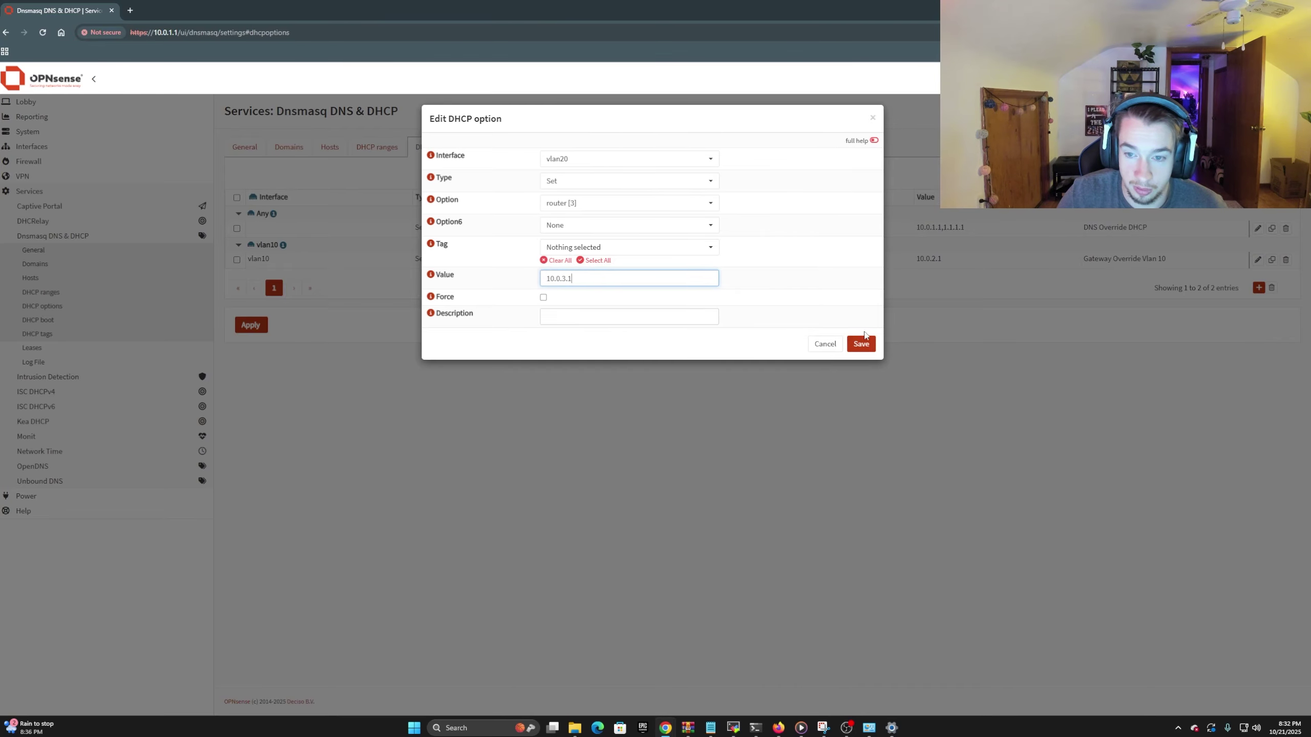
# Save the vlan20 router option in OPNsense and apply the Dnsmasq settings
pyautogui.click(861, 344)
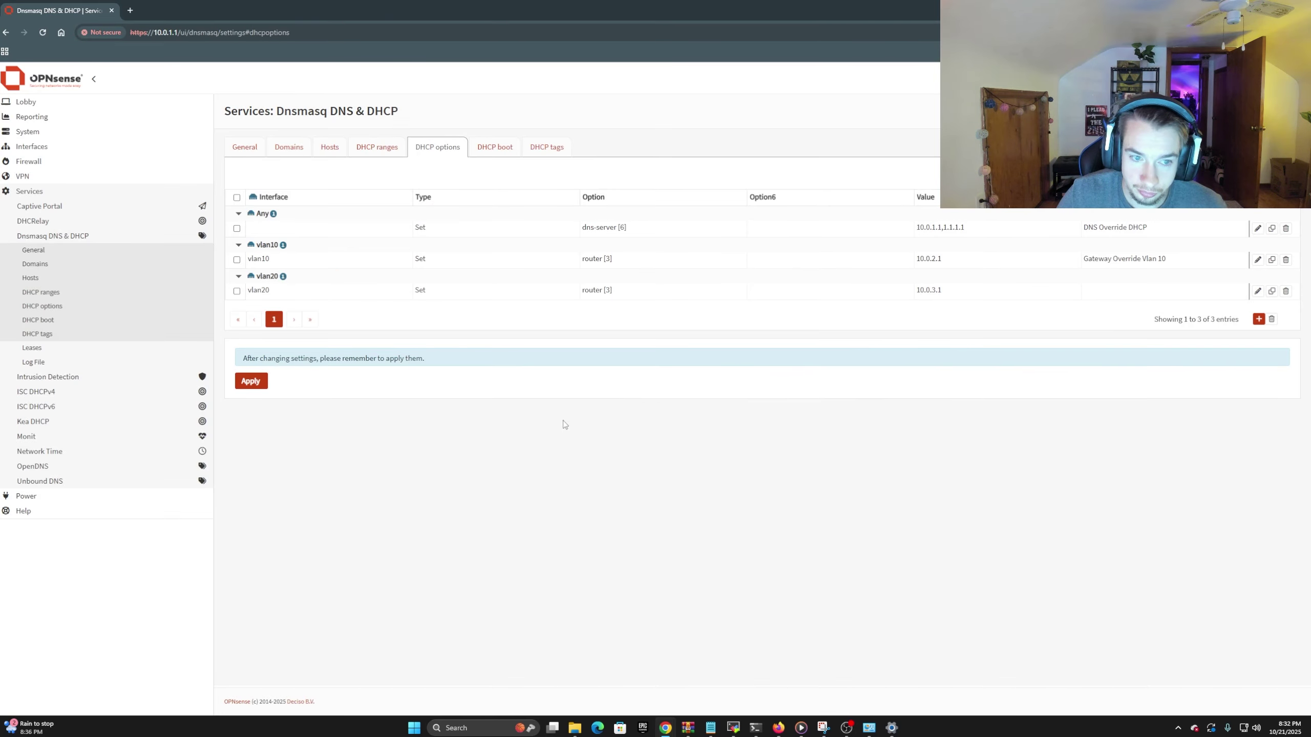
pyautogui.click(263, 392)
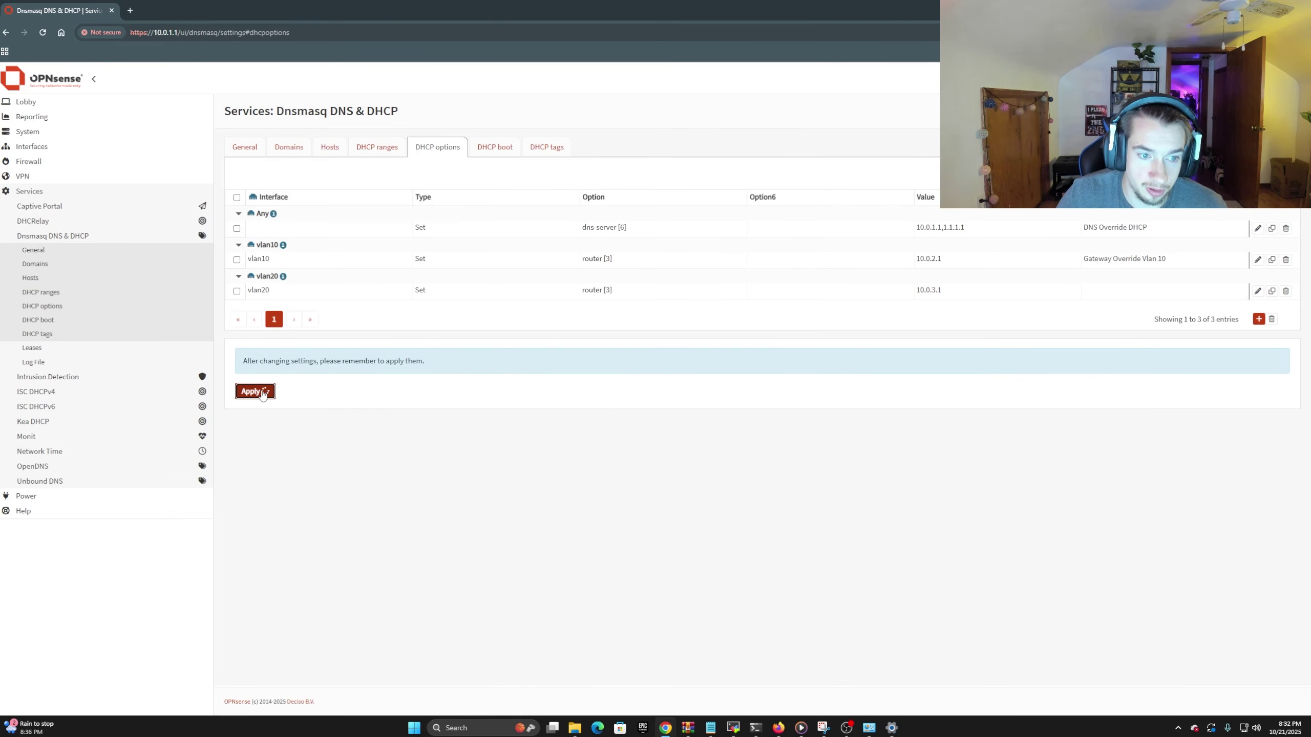
# Open the Ethernet adapter's IPv4 properties from Windows Network Connections and check its address and DNS assignment settings
pyautogui.click(1247, 732)
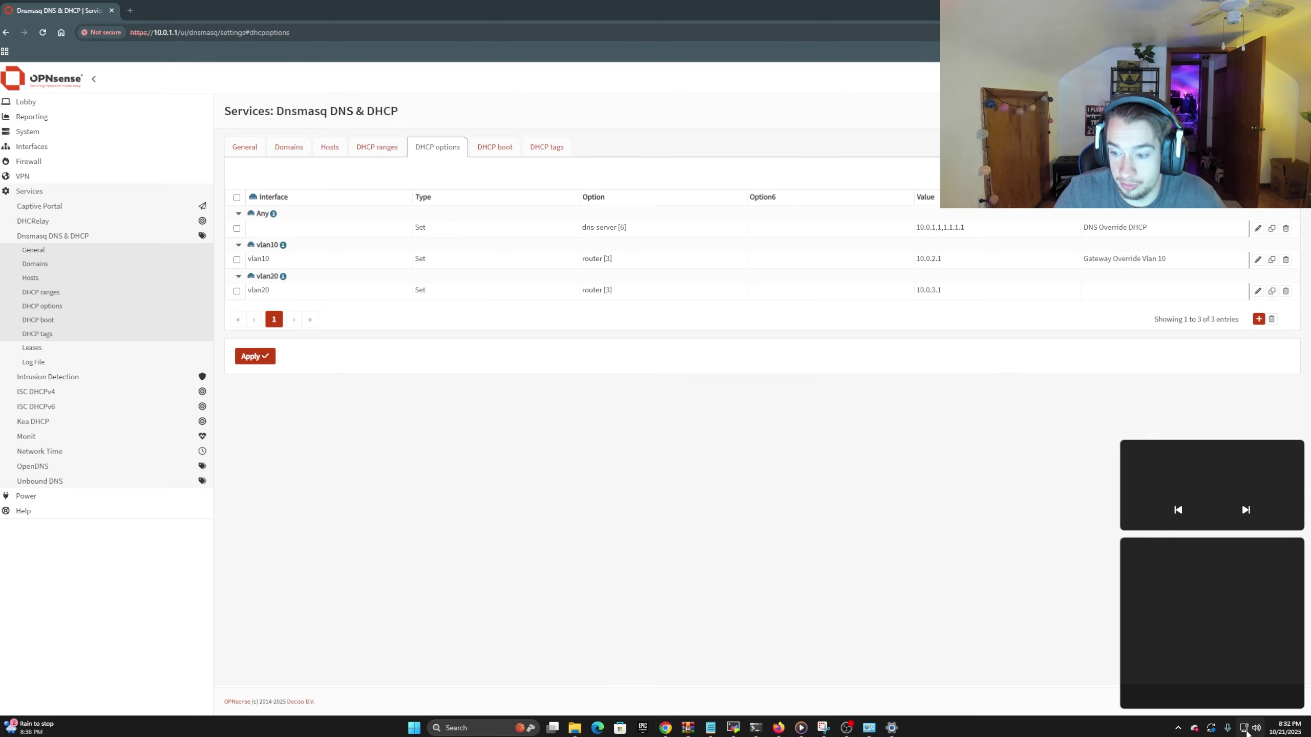
pyautogui.click(869, 729)
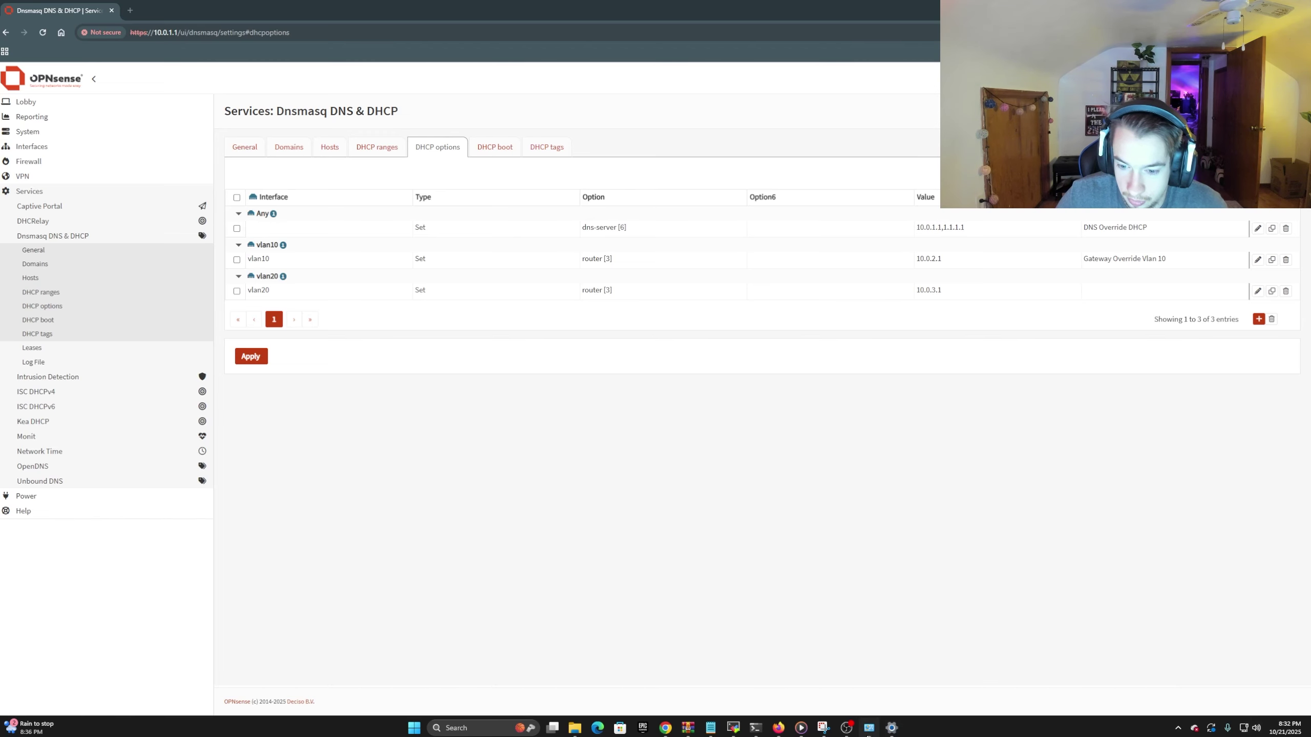
pyautogui.doubleClick(787, 418)
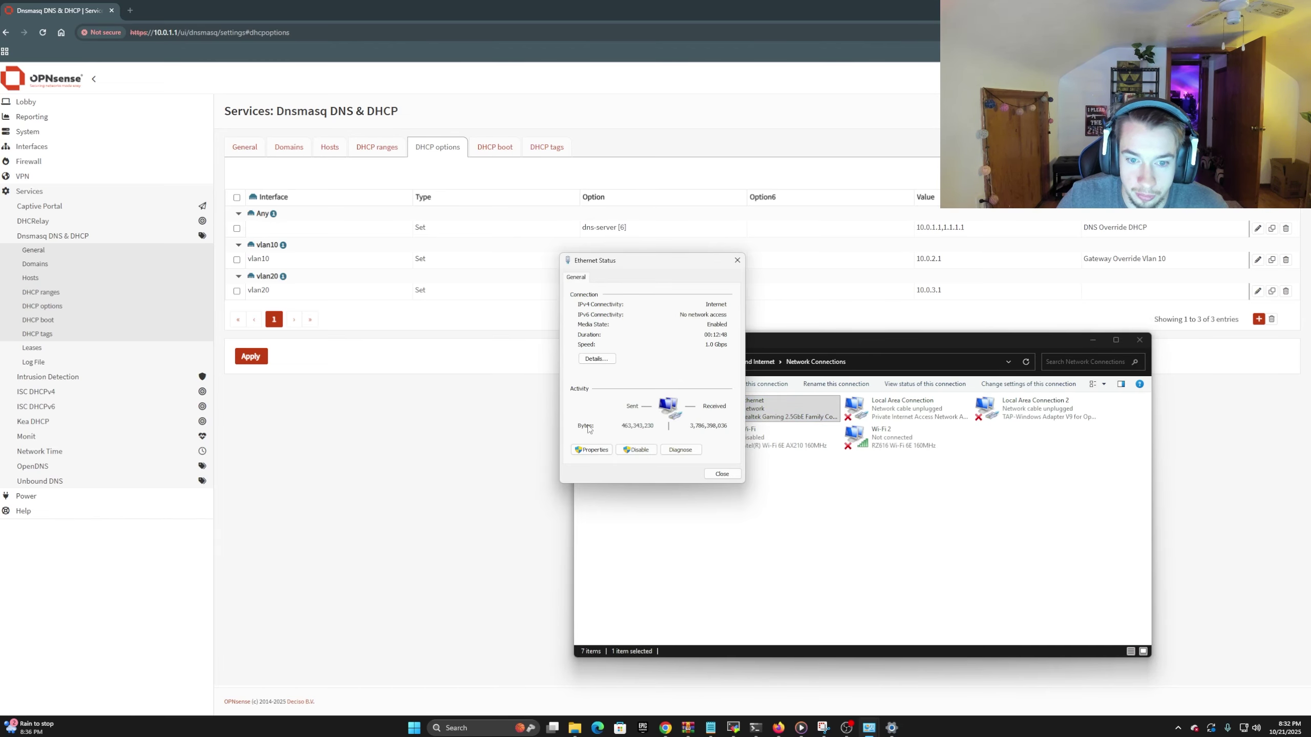
pyautogui.click(591, 450)
pyautogui.doubleClick(666, 396)
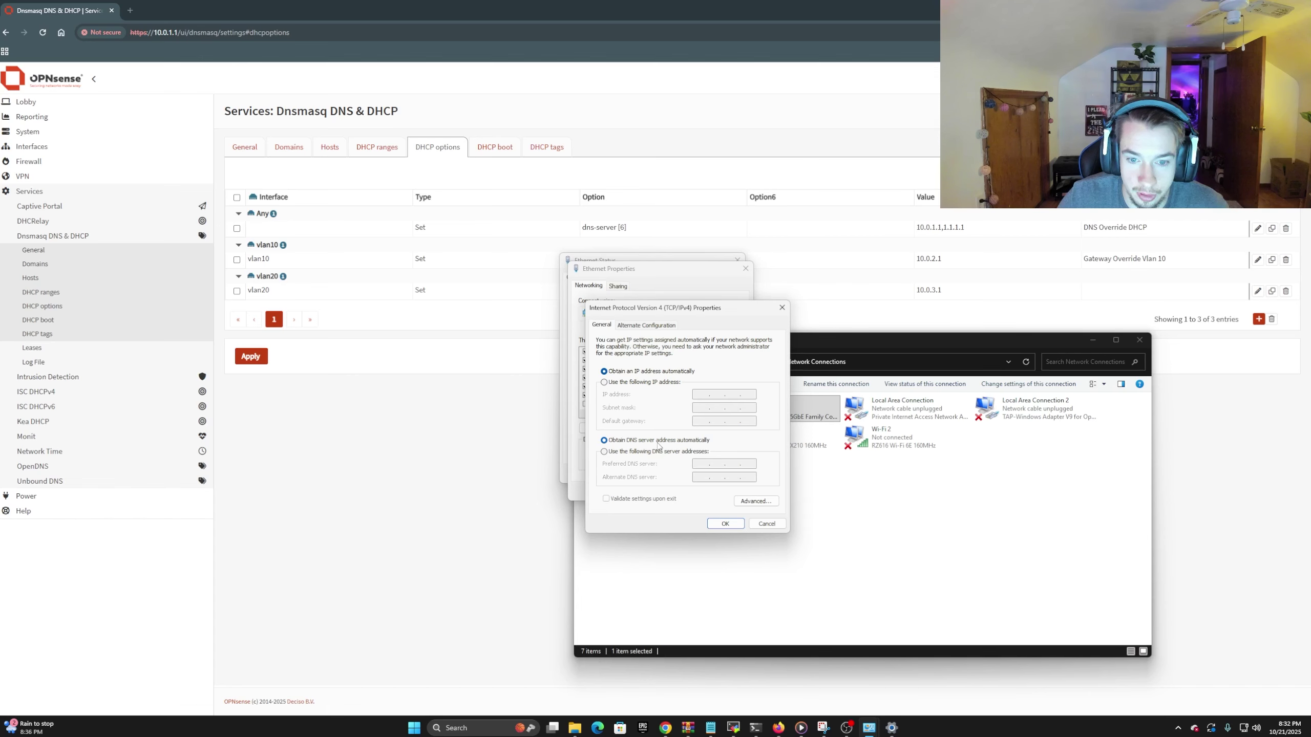
pyautogui.click(725, 524)
pyautogui.click(688, 492)
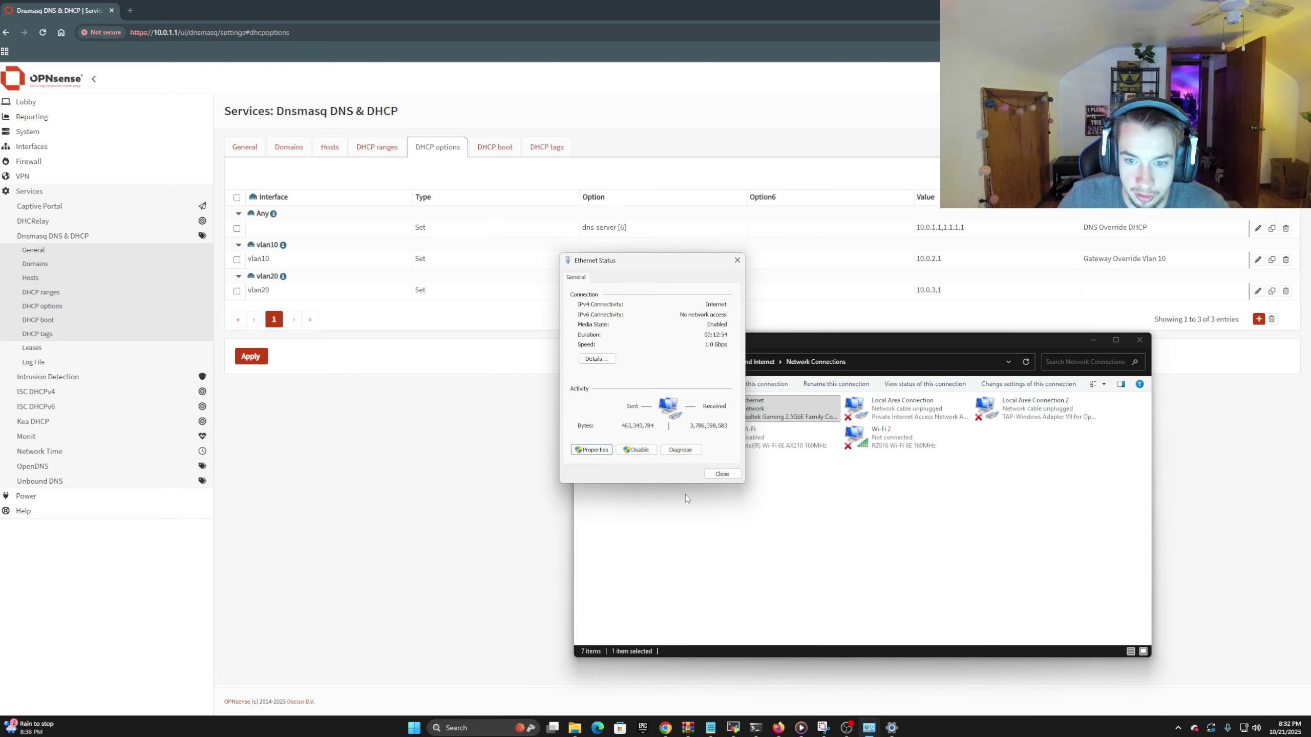
# View the Ethernet adapter's network connection details and close its status window
pyautogui.click(596, 359)
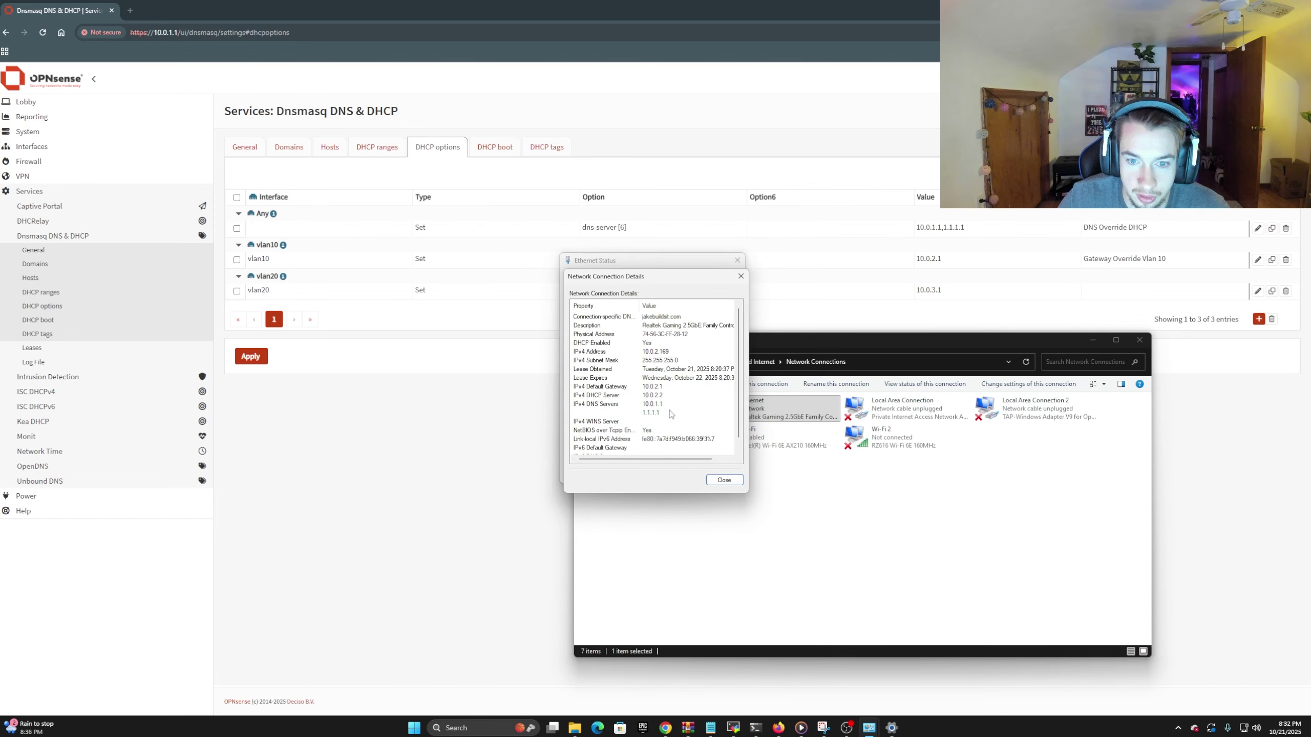
pyautogui.click(741, 276)
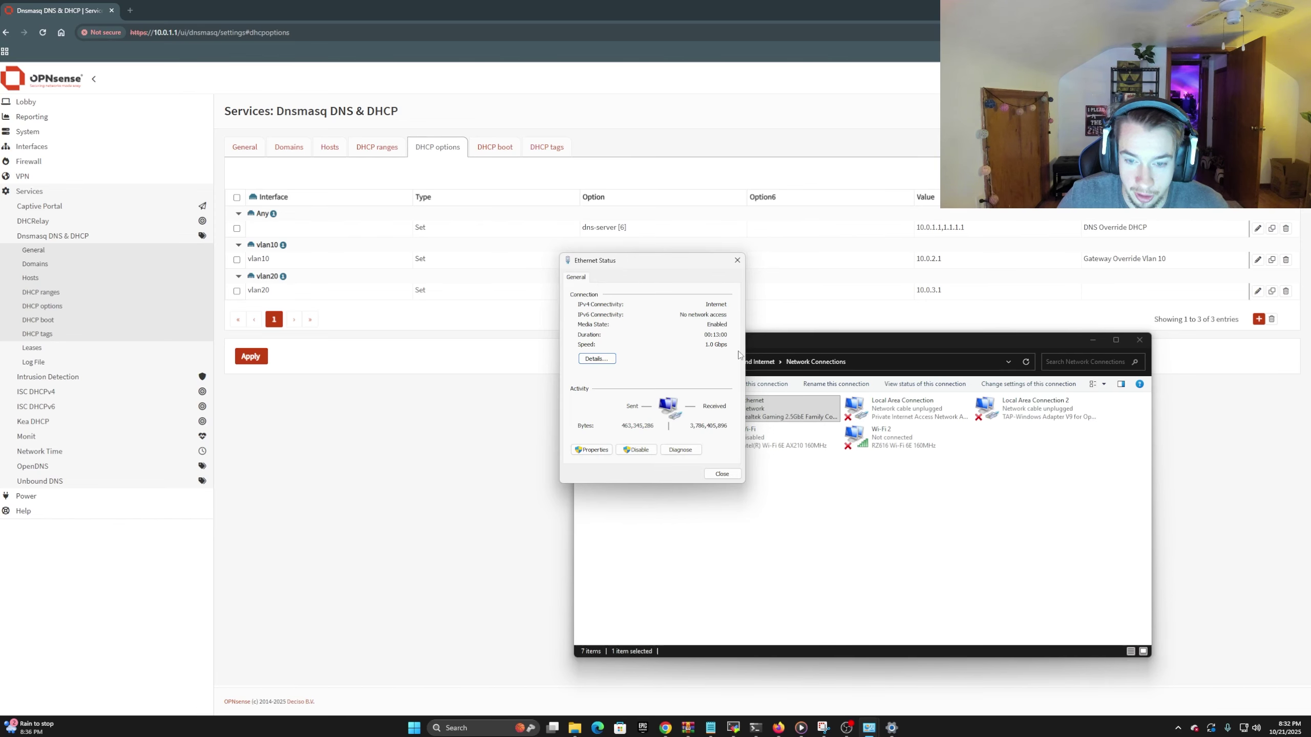
pyautogui.click(737, 260)
# Reapply the Dnsmasq settings in OPNsense and release the client's DHCP lease with ipconfig /release in the Command Prompt
pyautogui.click(254, 357)
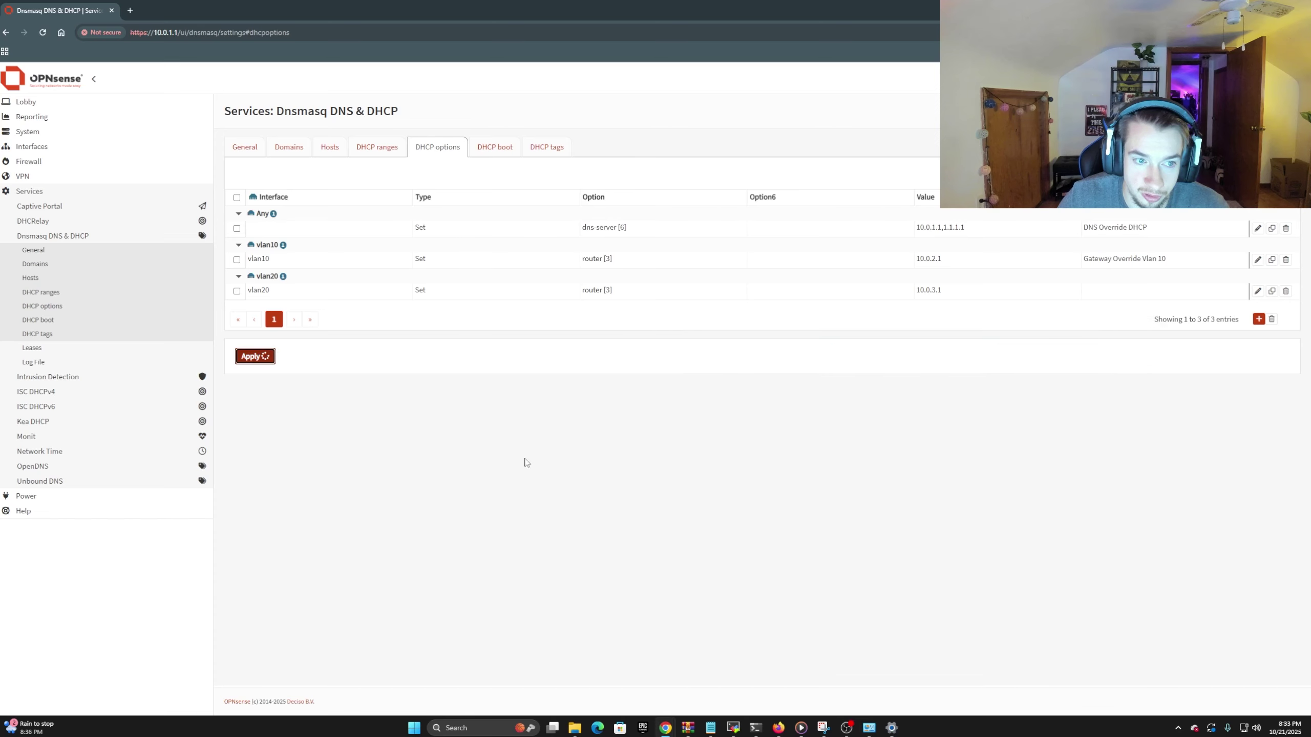
pyautogui.moveTo(758, 730)
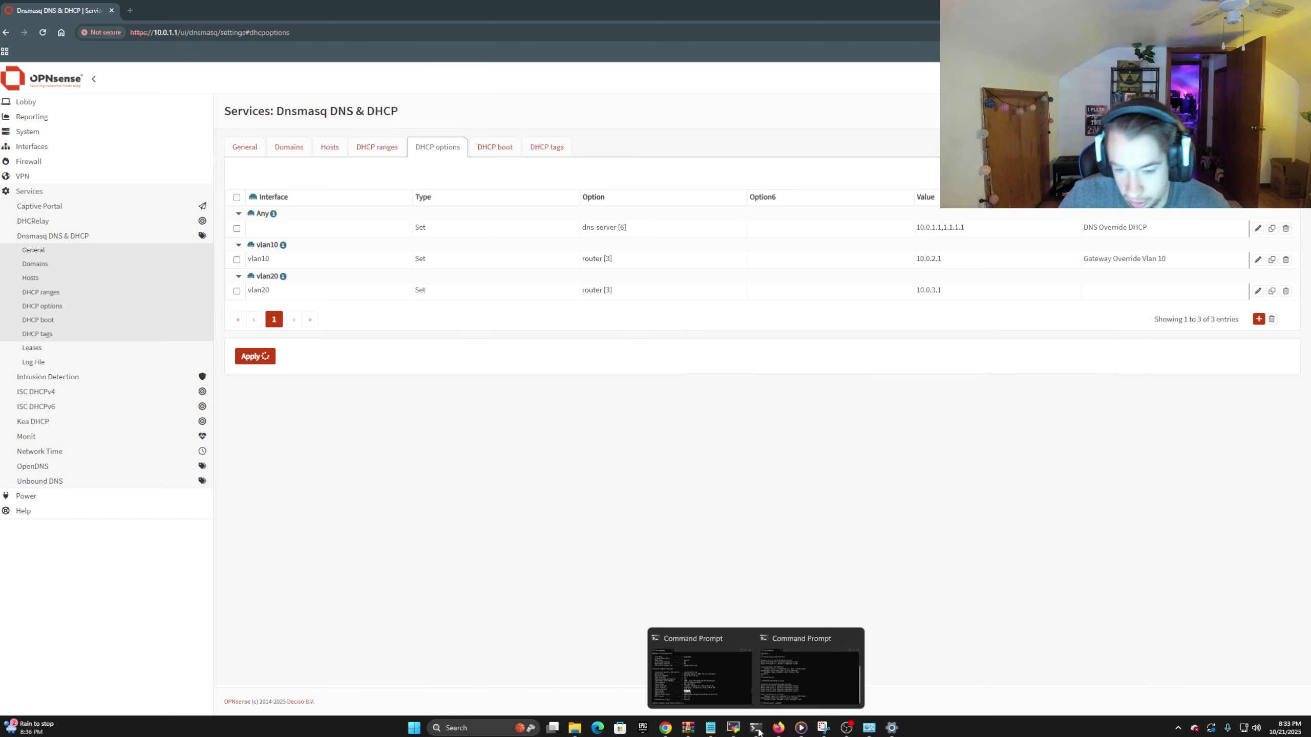
pyautogui.click(702, 661)
pyautogui.scroll(-10, 686, 488)
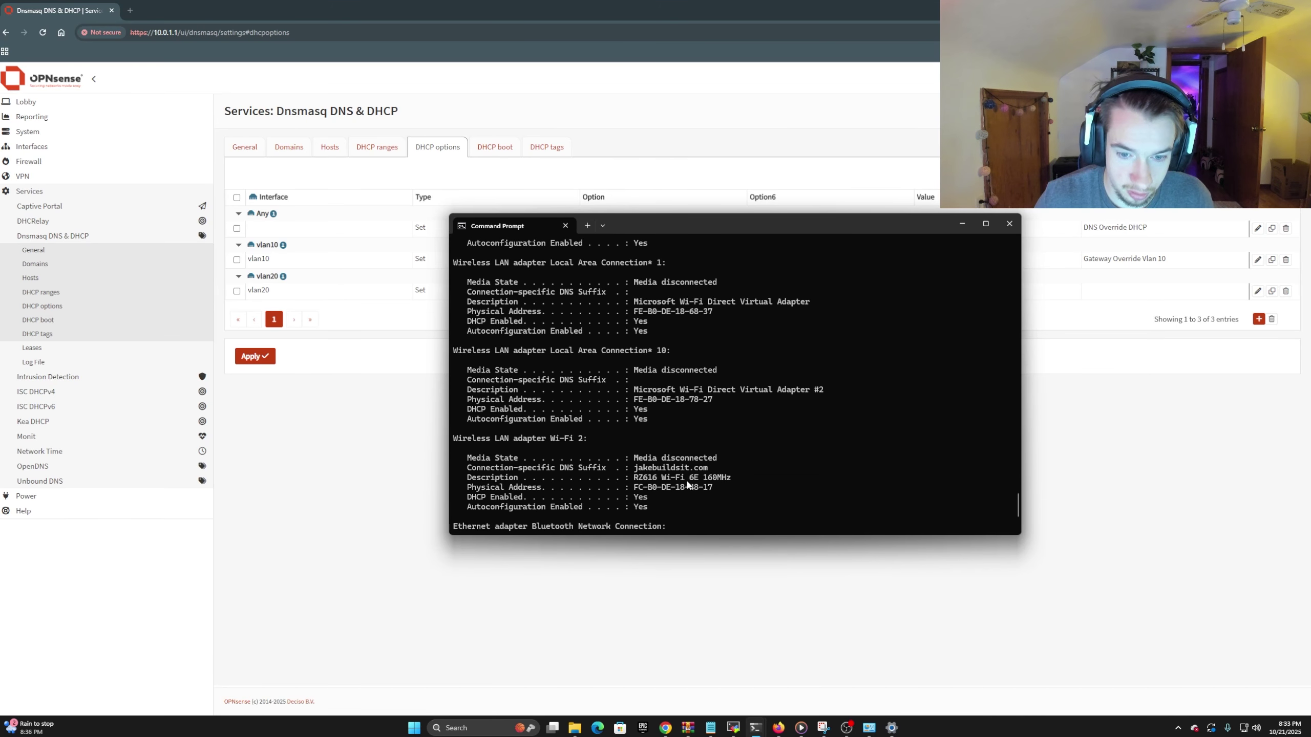
pyautogui.write('ipconfig')
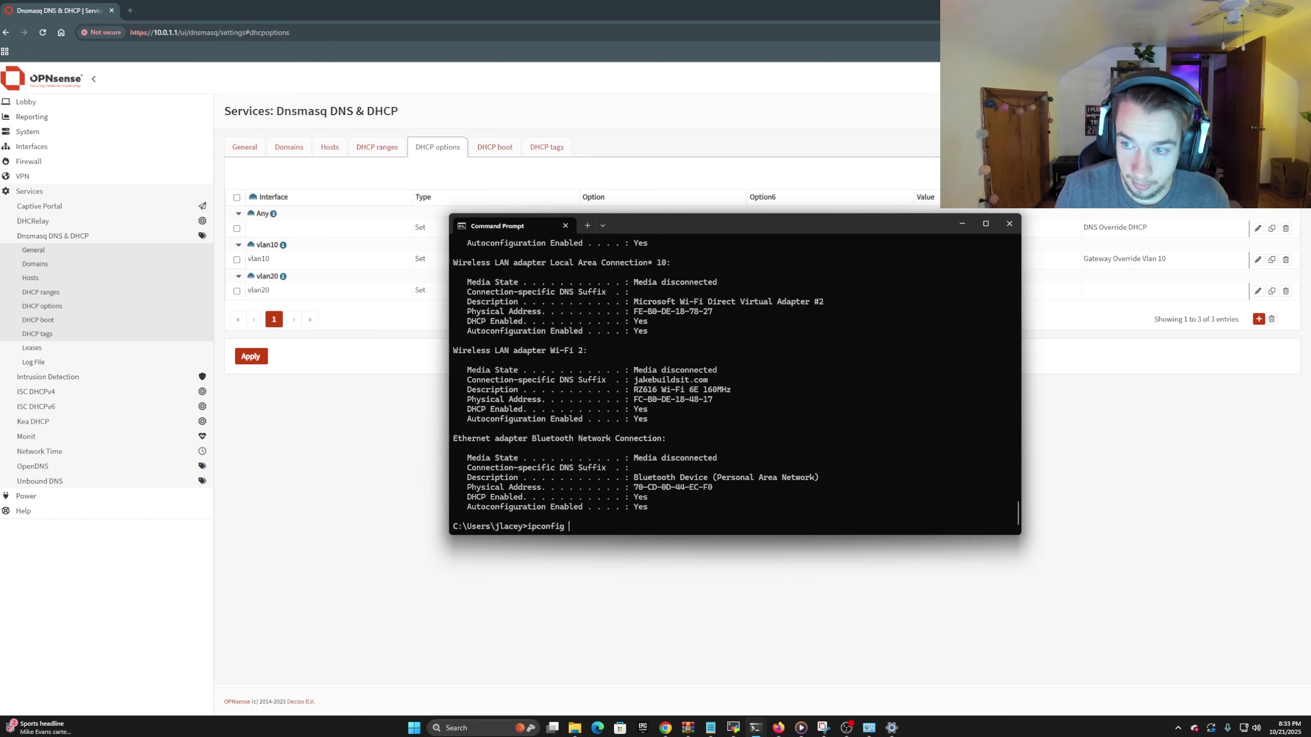
pyautogui.write(' /relase')
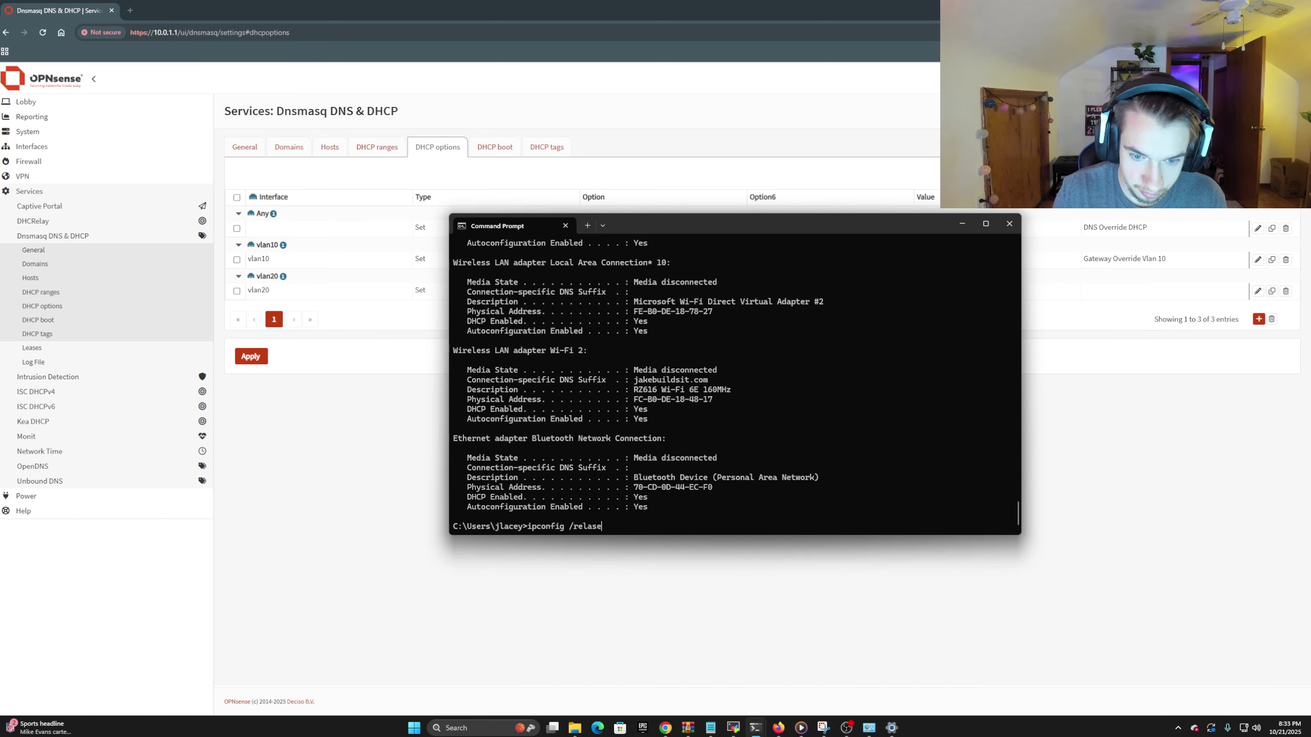
pyautogui.press('BackSpace')
pyautogui.press('BackSpace')
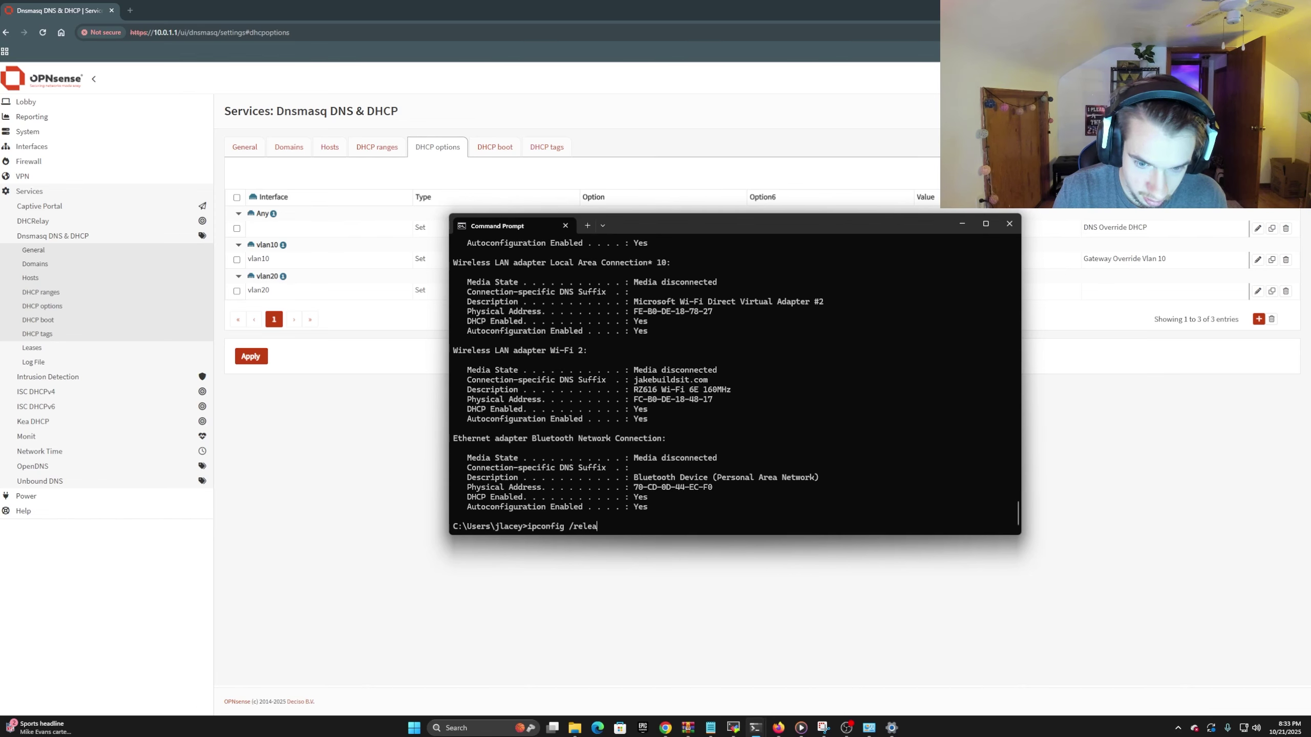
pyautogui.write('ese')
pyautogui.press('Return')
# Renew the client's DHCP lease with ipconfig /renew and check the Ethernet adapter's section of the output
pyautogui.press('Up')
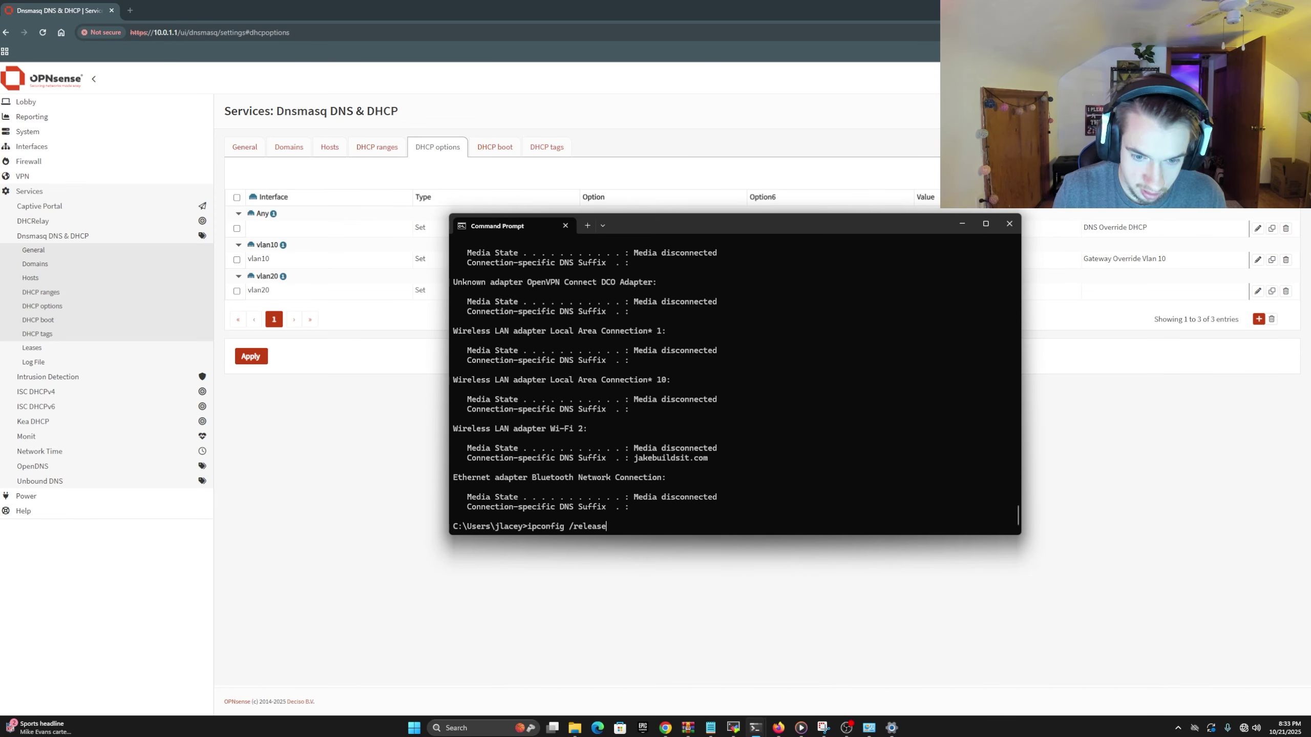
pyautogui.press('BackSpace')
pyautogui.press('BackSpace')
pyautogui.press('BackSpace')
pyautogui.press('BackSpace')
pyautogui.press('BackSpace')
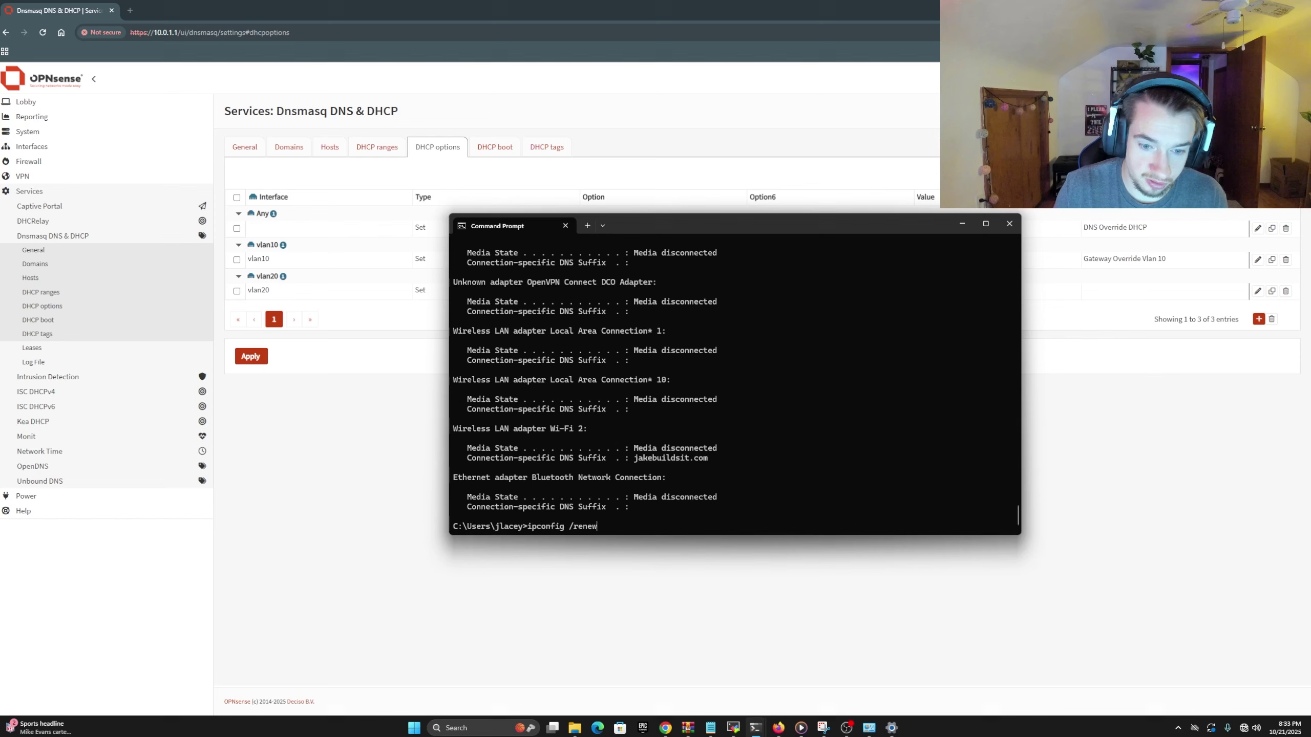
pyautogui.press('Return')
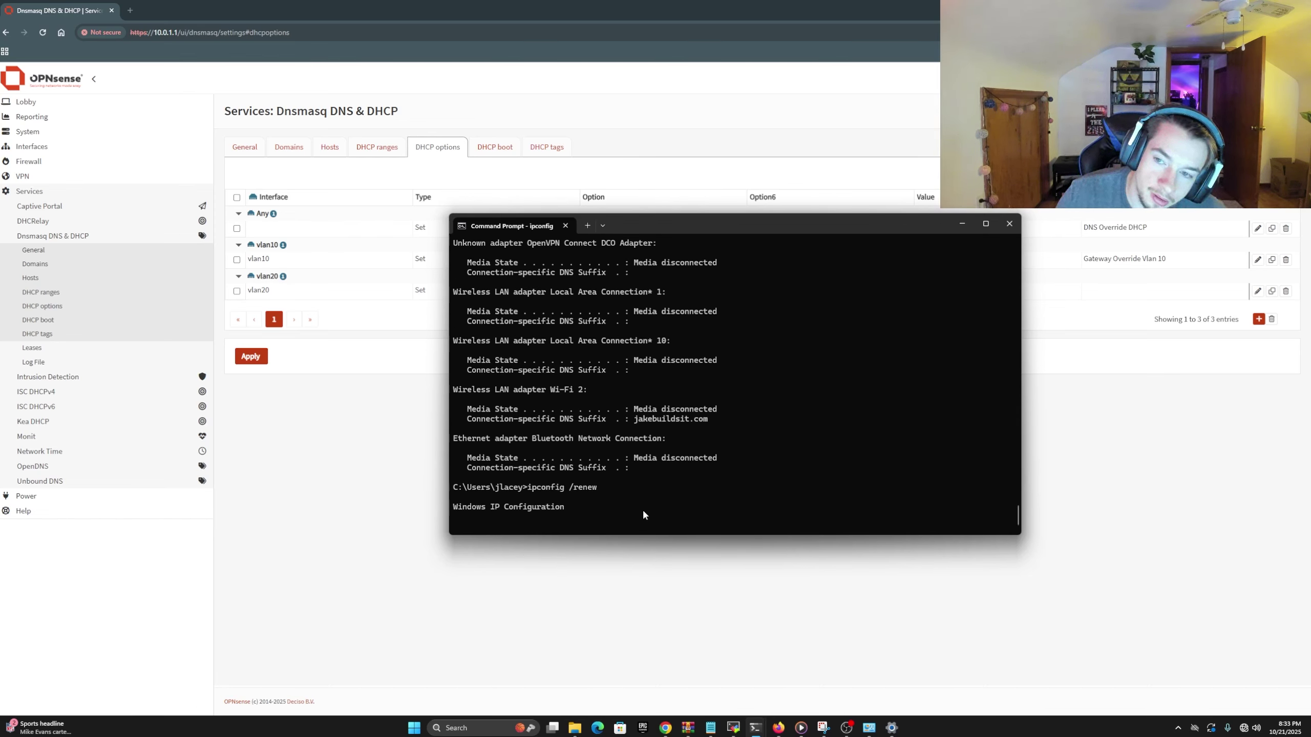
pyautogui.scroll(8, 665, 470)
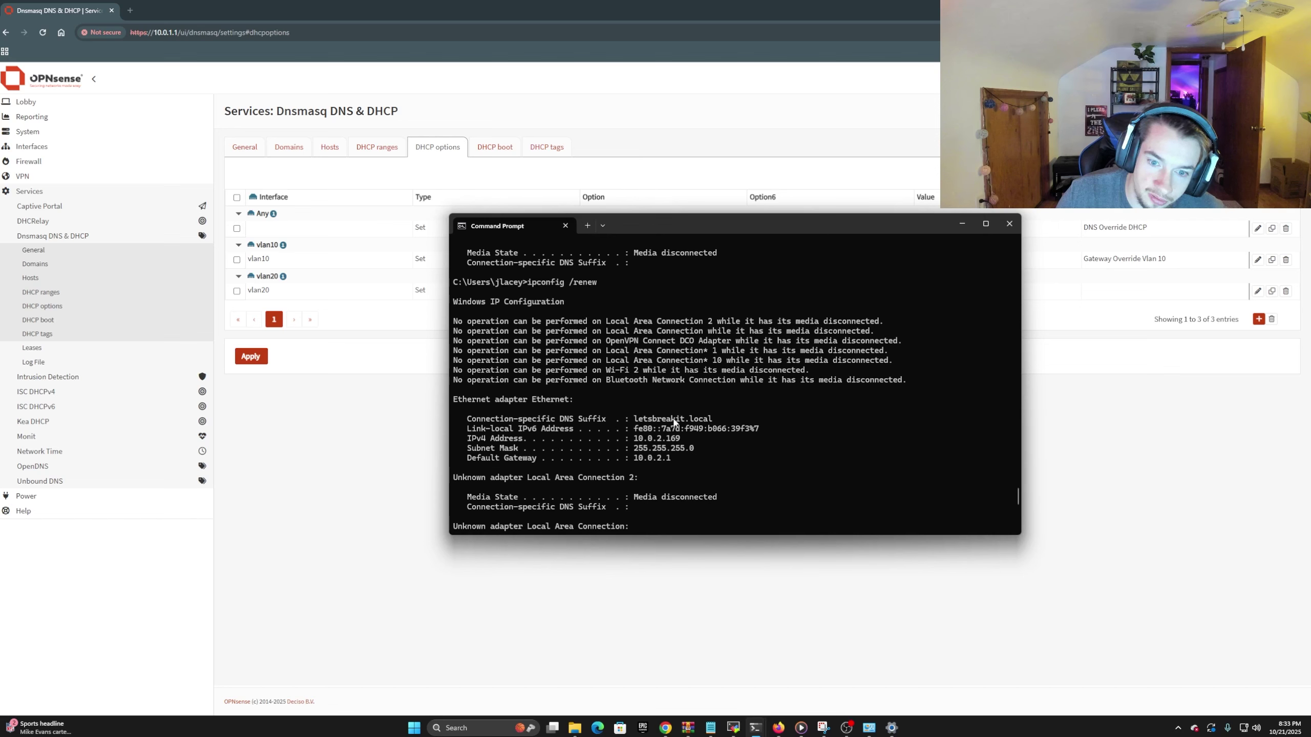
# Check the Ethernet adapter's connection-specific DNS suffix in the ipconfig output and minimize the Command Prompt
pyautogui.moveTo(631, 418)
pyautogui.mouseDown()
pyautogui.moveTo(709, 420)
pyautogui.moveTo(636, 424)
pyautogui.mouseUp()
pyautogui.click(710, 420)
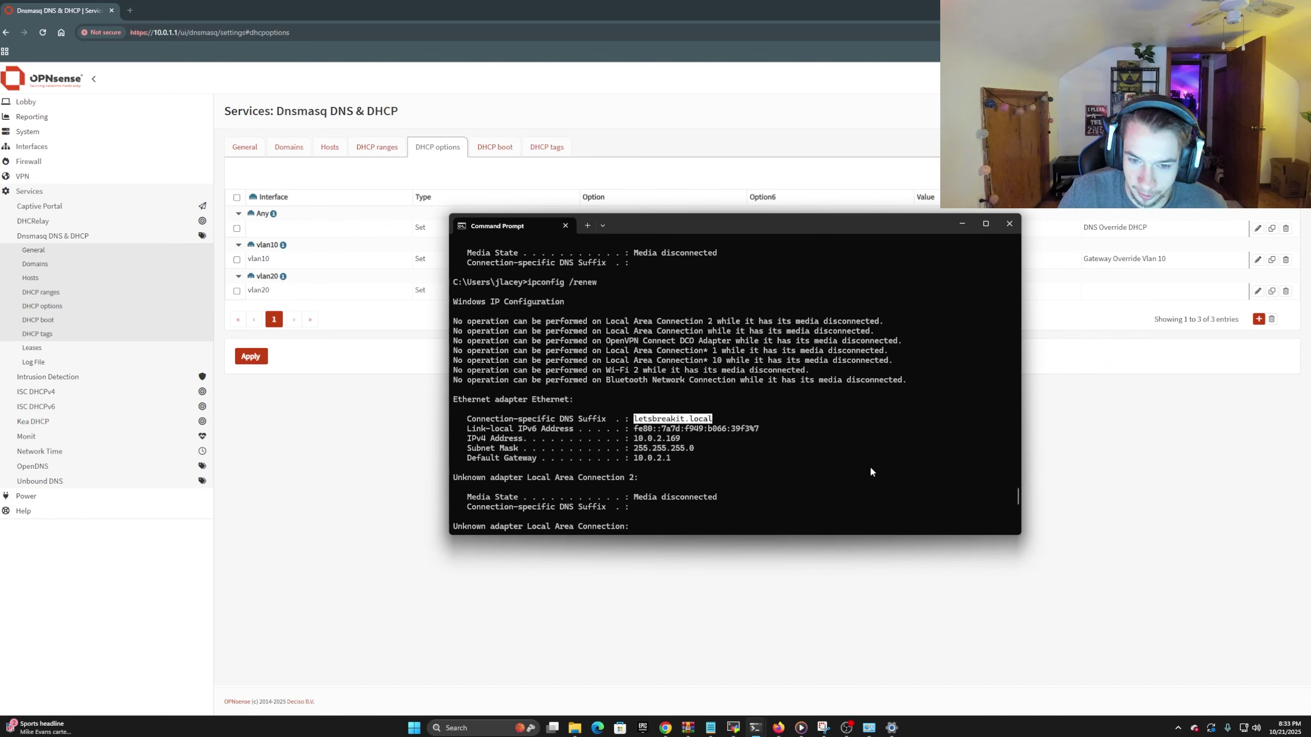
pyautogui.scroll(-8, 656, 454)
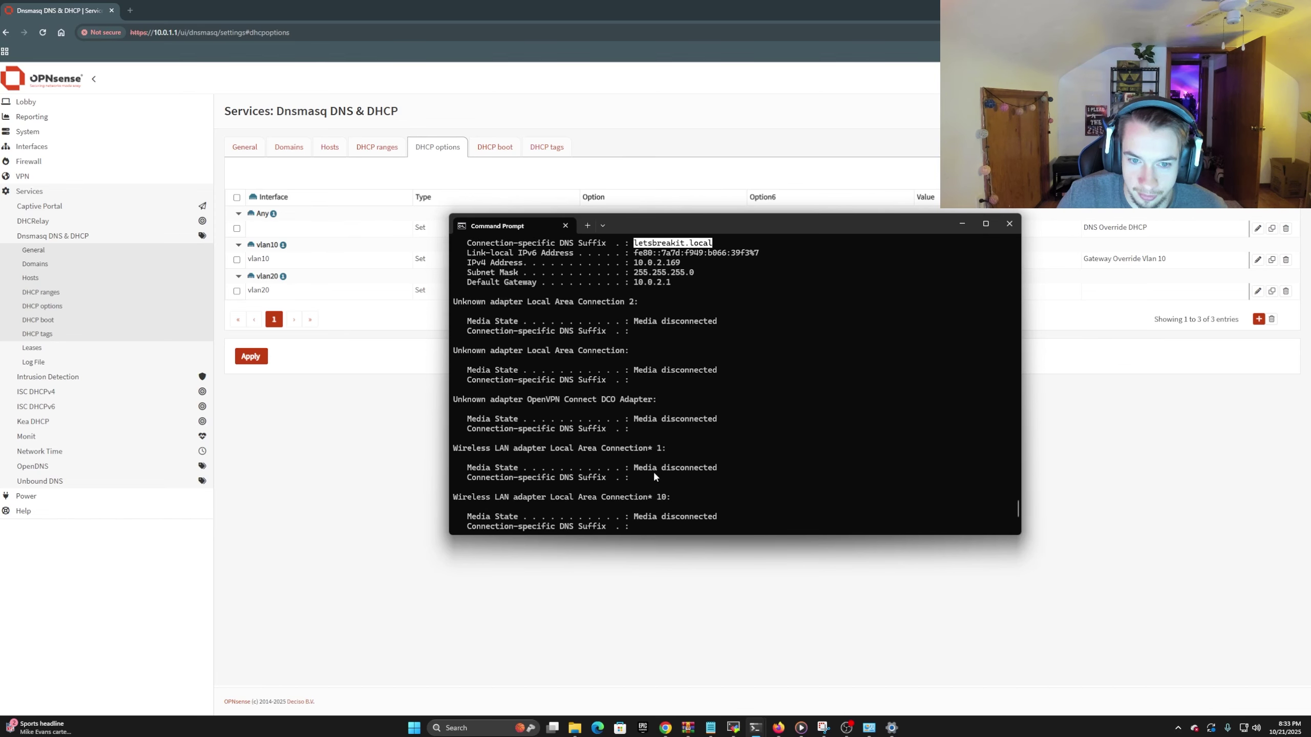
pyautogui.scroll(8, 653, 471)
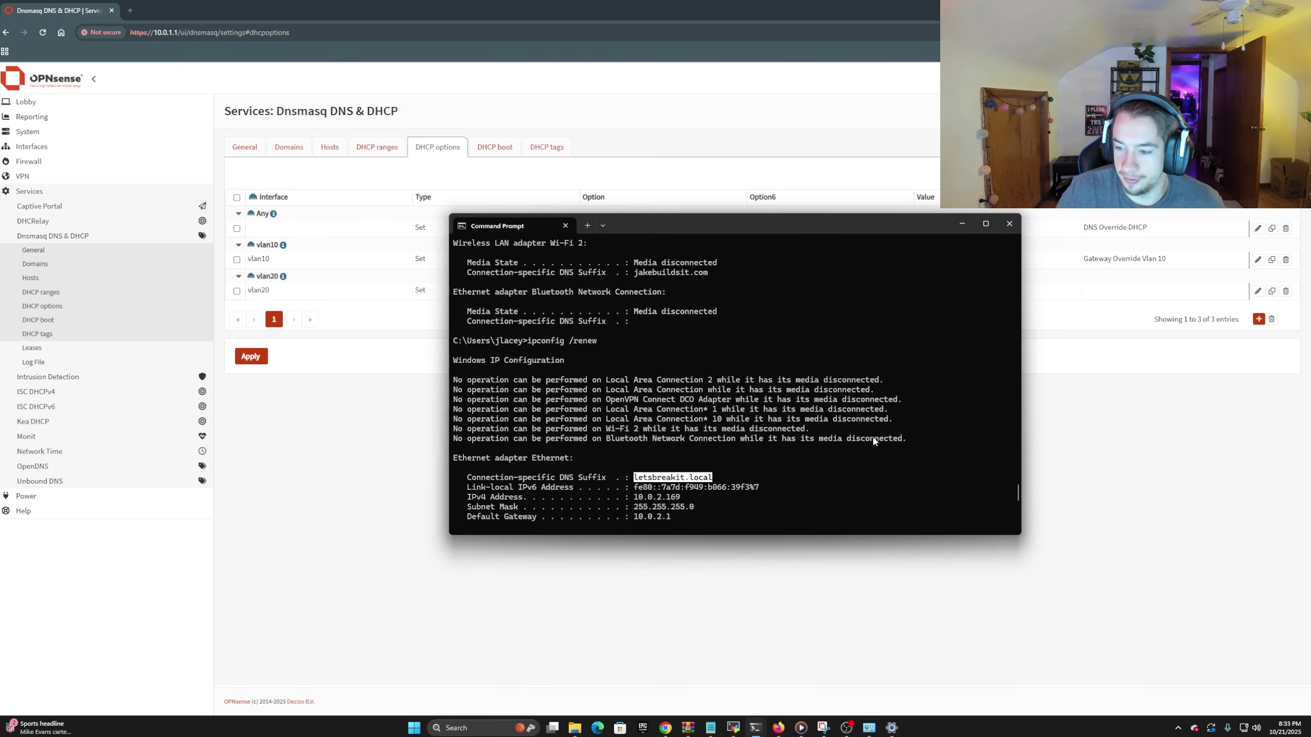
pyautogui.click(958, 225)
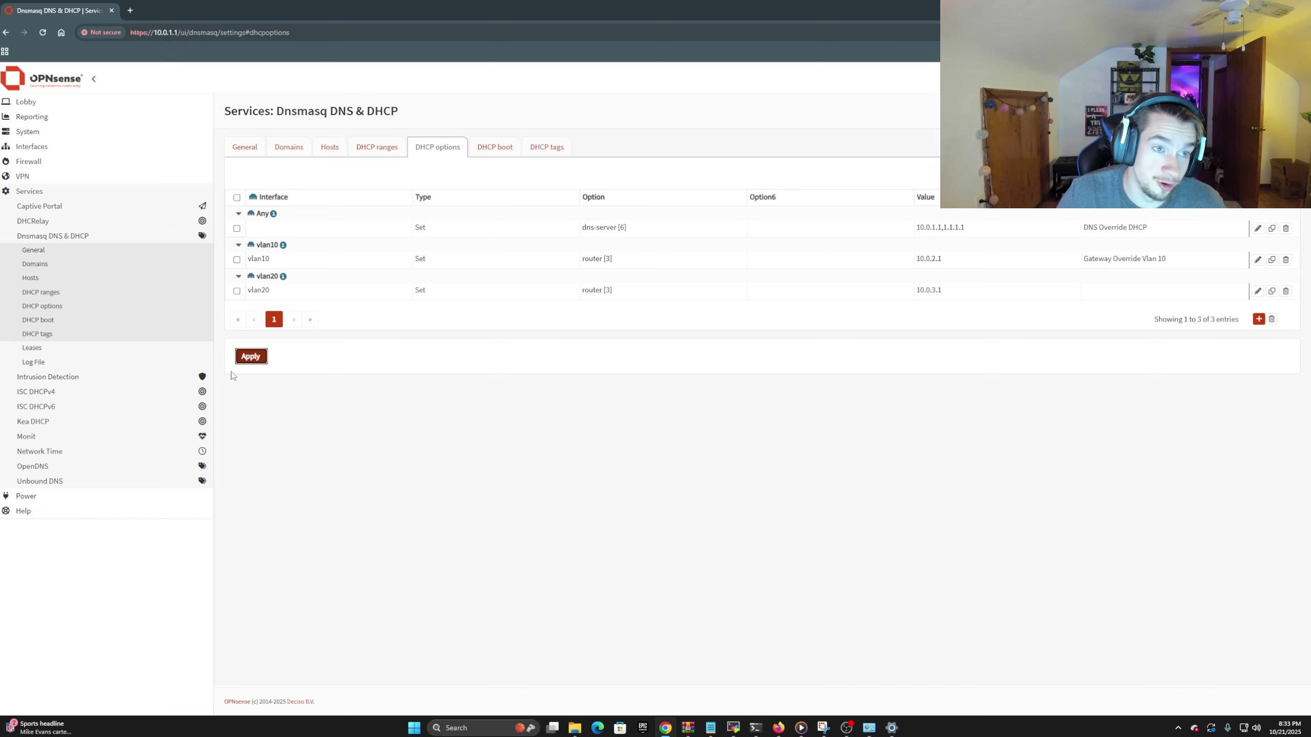
# Open the PrivateNetworks firewall alias for editing and review its type and network content
pyautogui.click(39, 132)
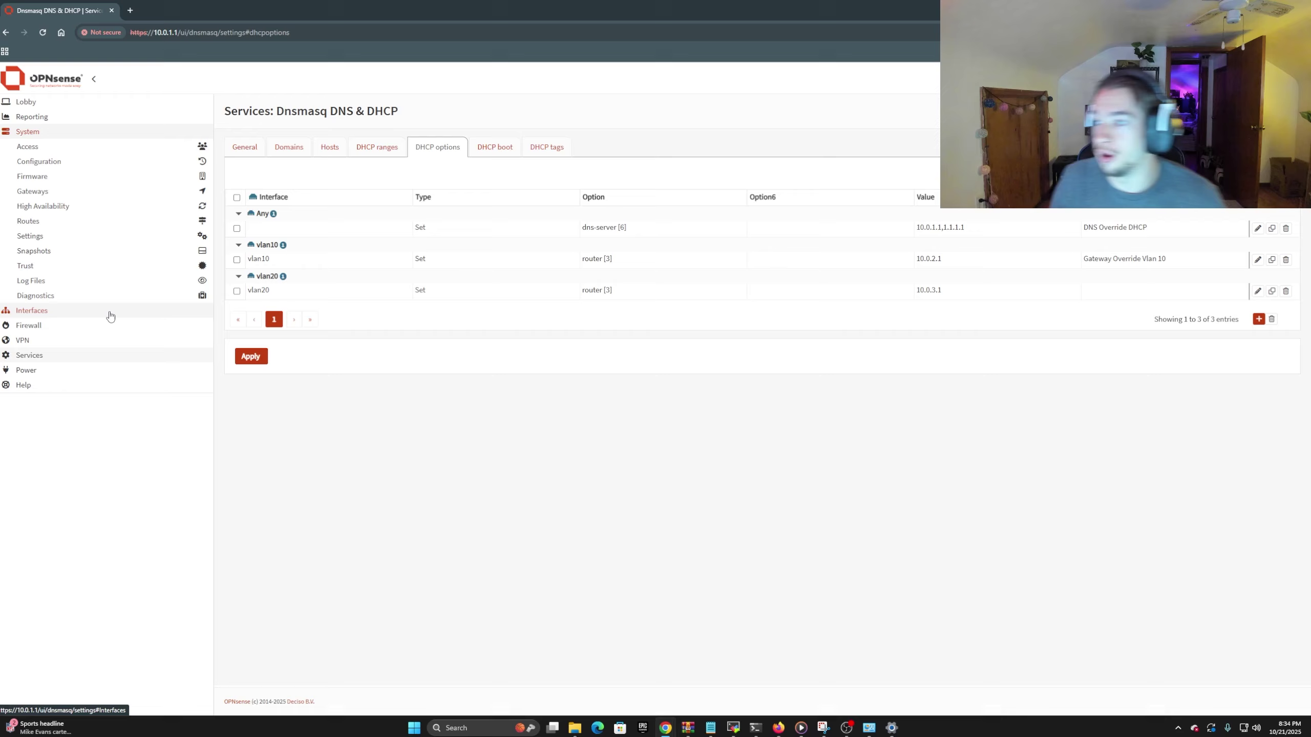
pyautogui.click(77, 326)
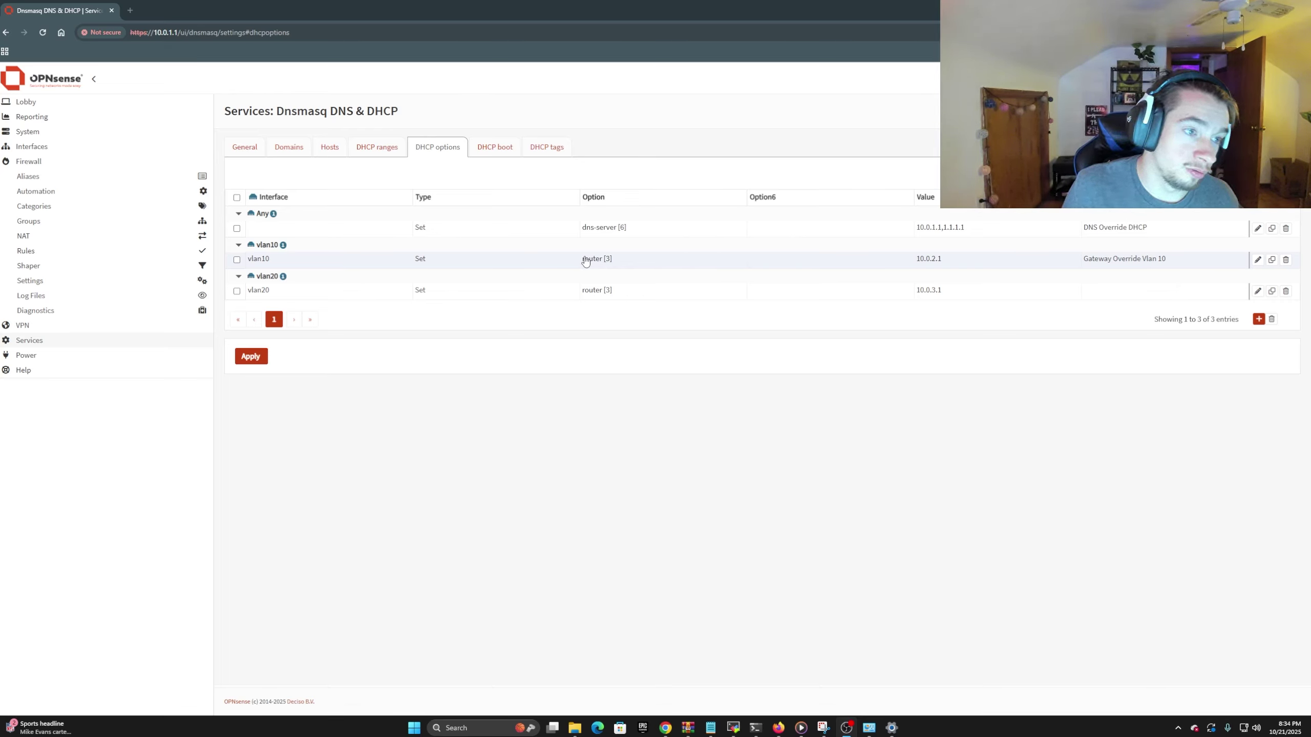
pyautogui.click(32, 163)
pyautogui.click(35, 177)
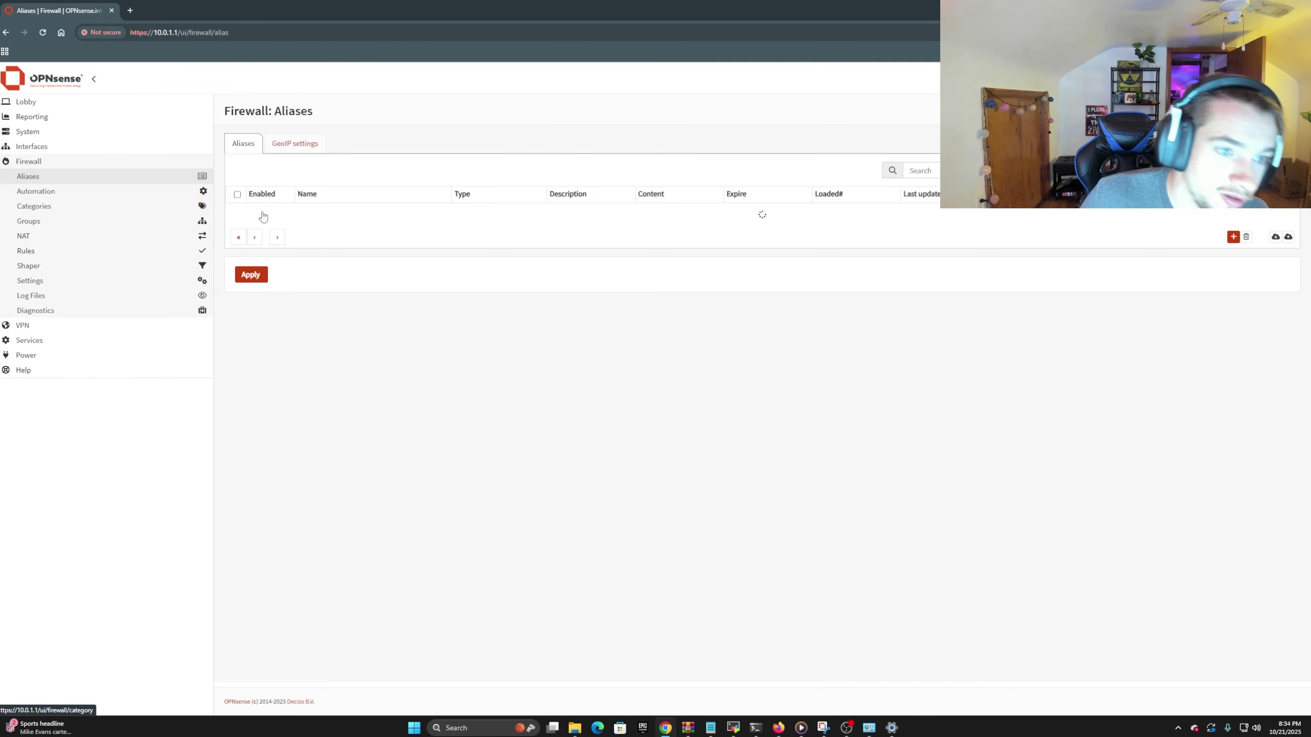
pyautogui.click(478, 214)
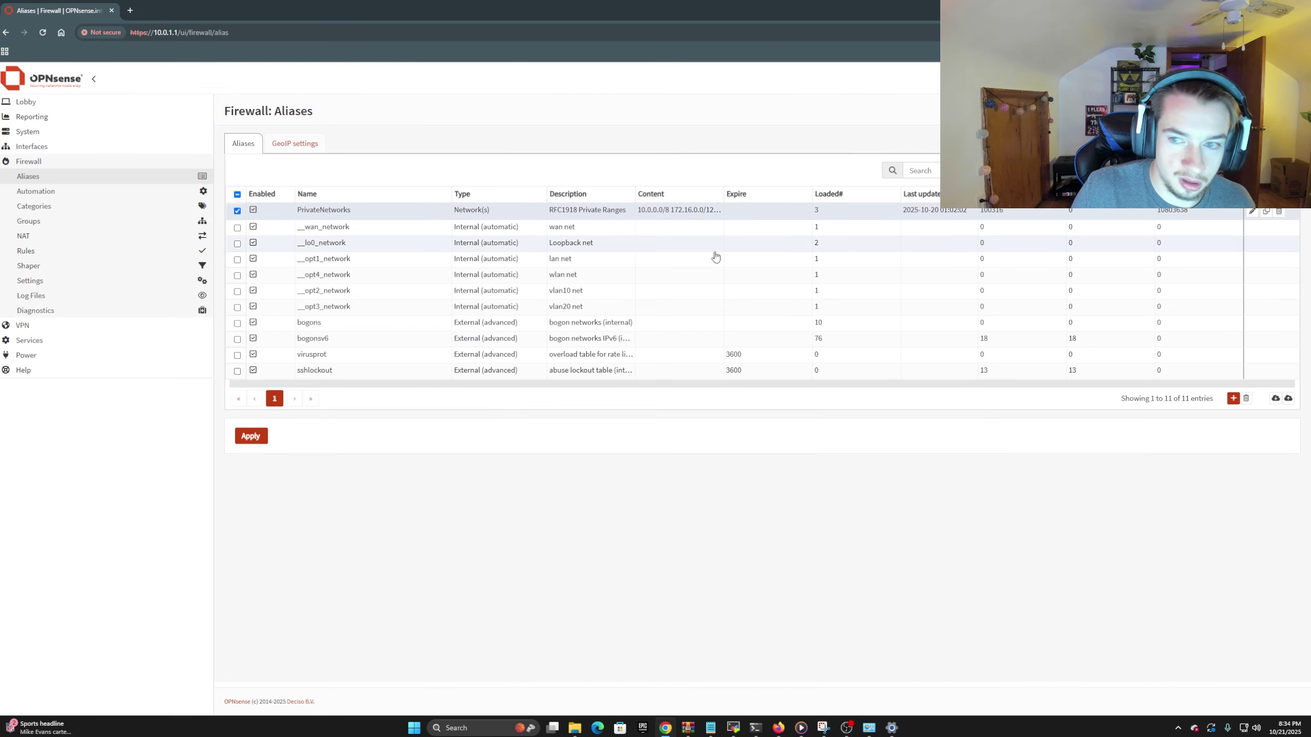
pyautogui.click(1252, 211)
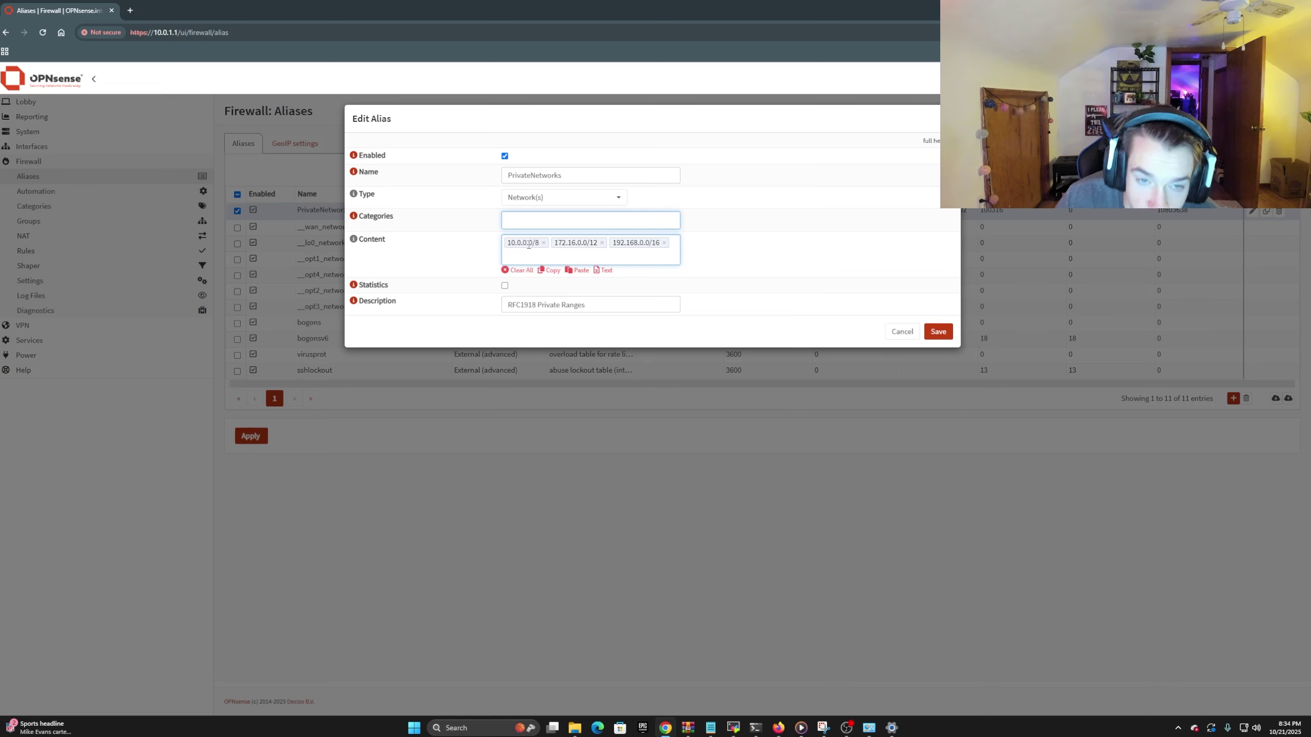
pyautogui.click(556, 244)
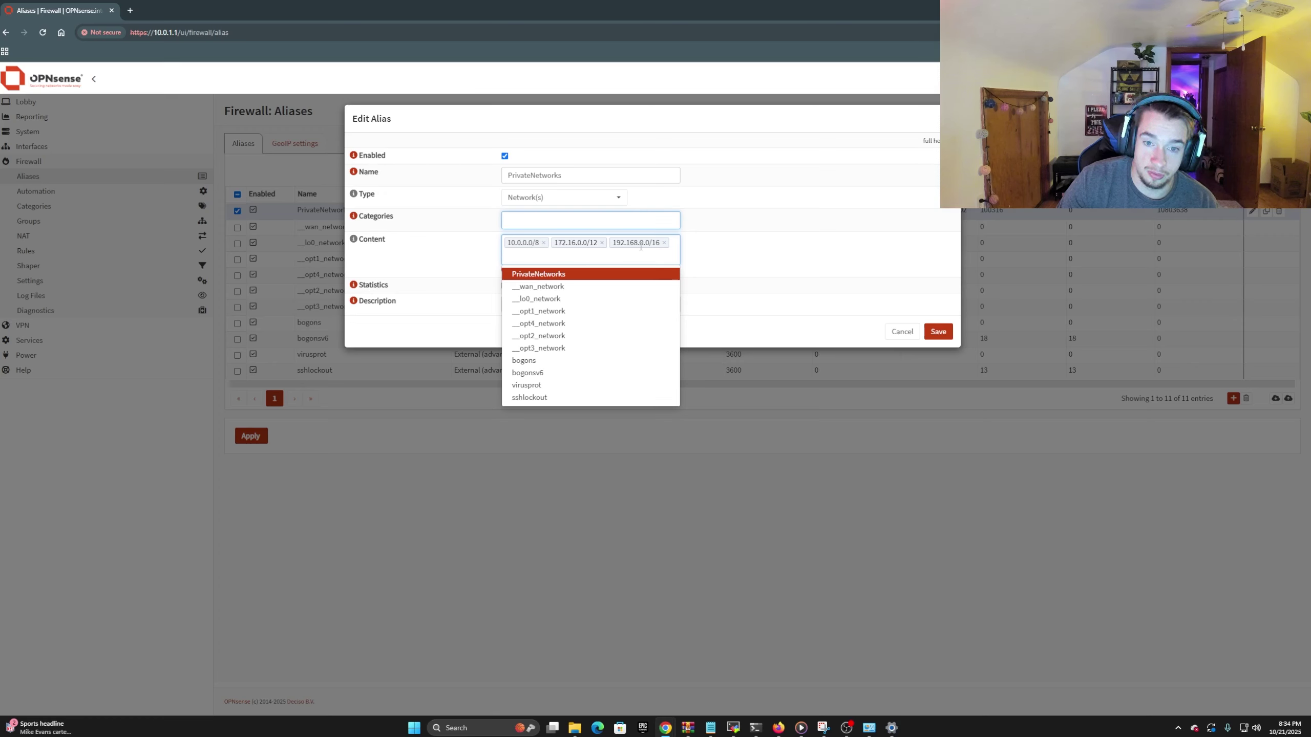
pyautogui.click(752, 256)
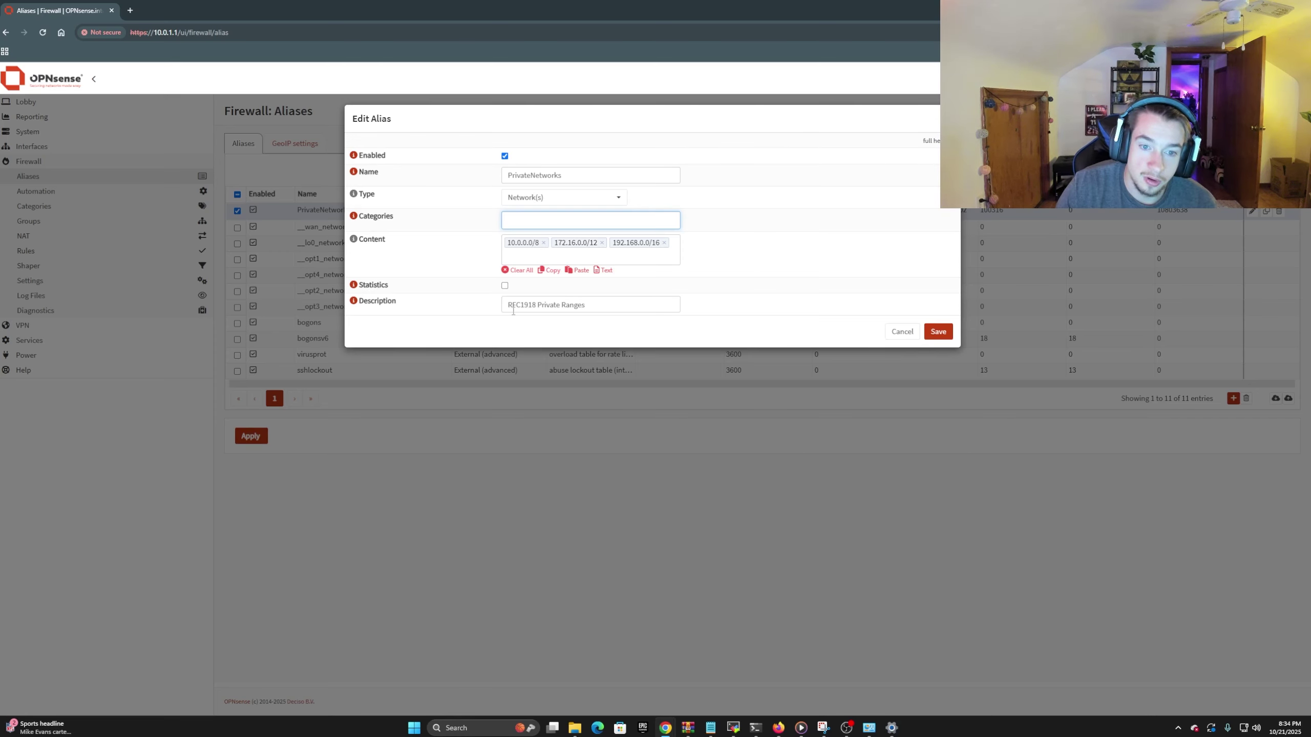
# Change the PrivateNetworks alias description to "All Private Ranges", save it and apply the alias changes
pyautogui.moveTo(505, 305); pyautogui.dragTo(536, 308)
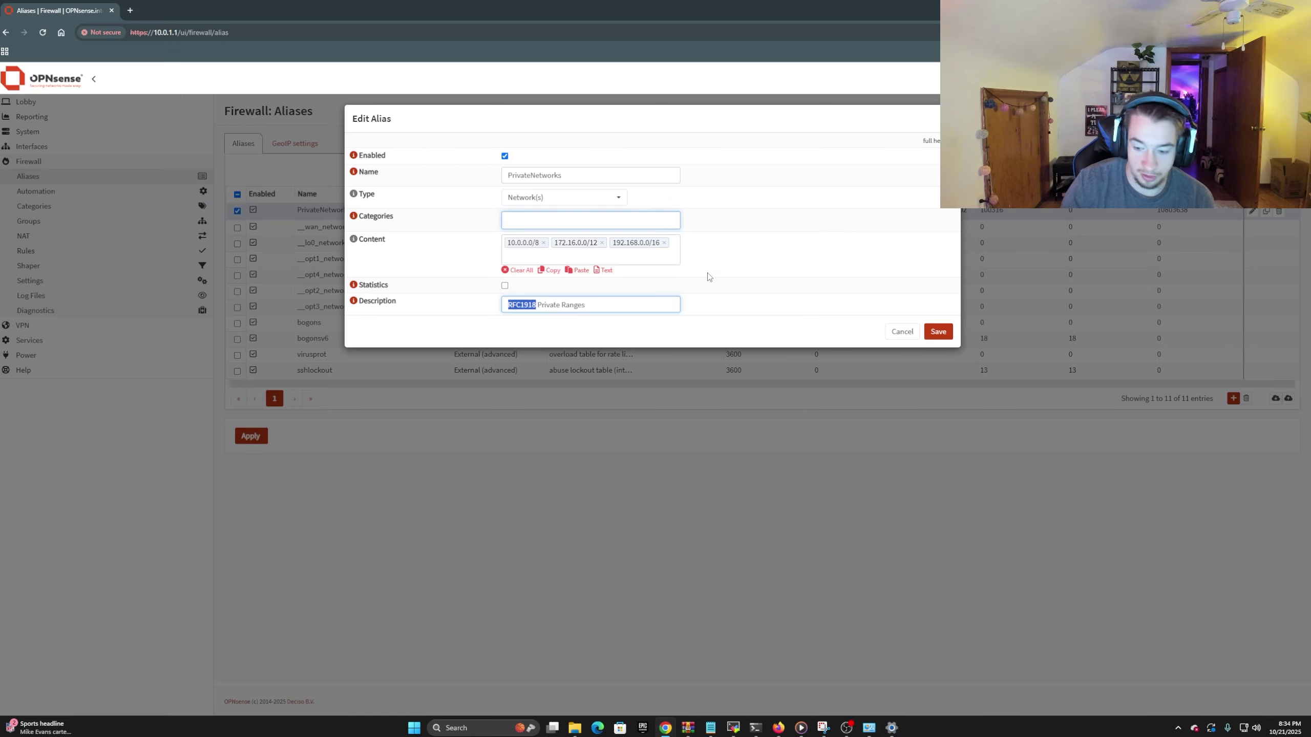
pyautogui.write('All')
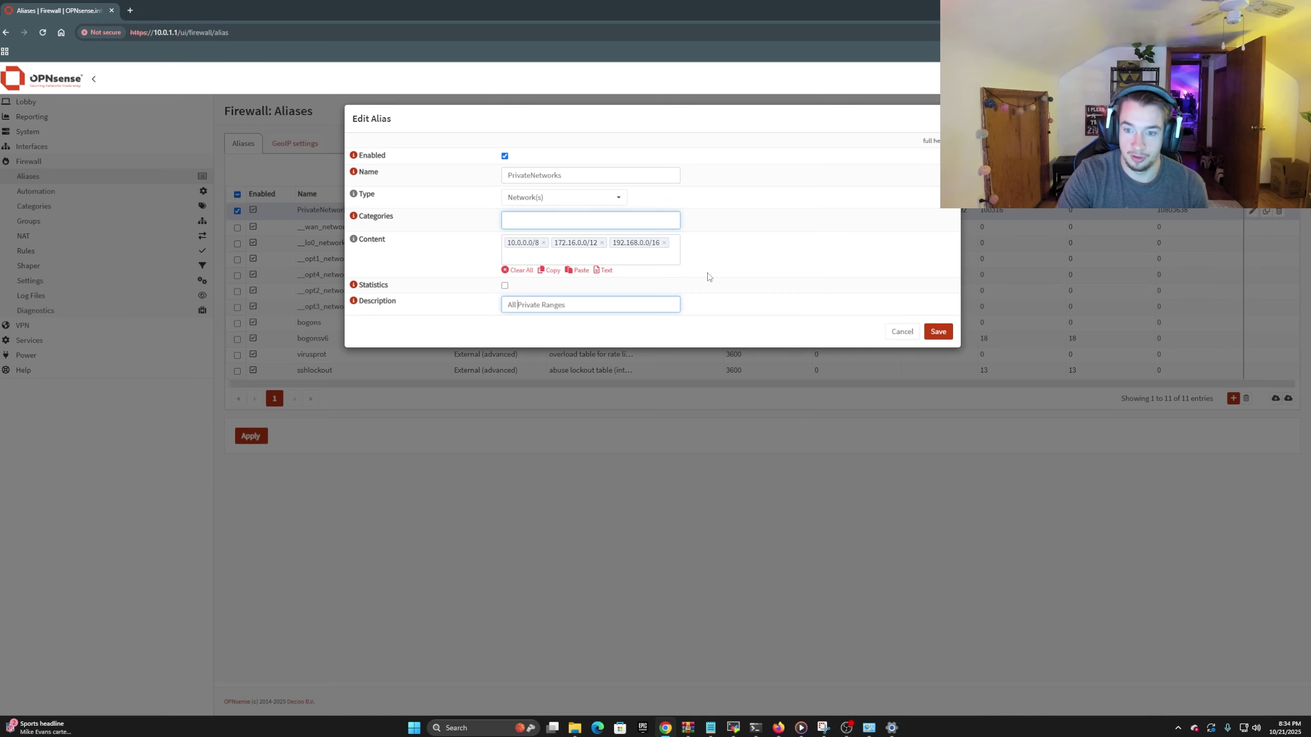
pyautogui.click(937, 334)
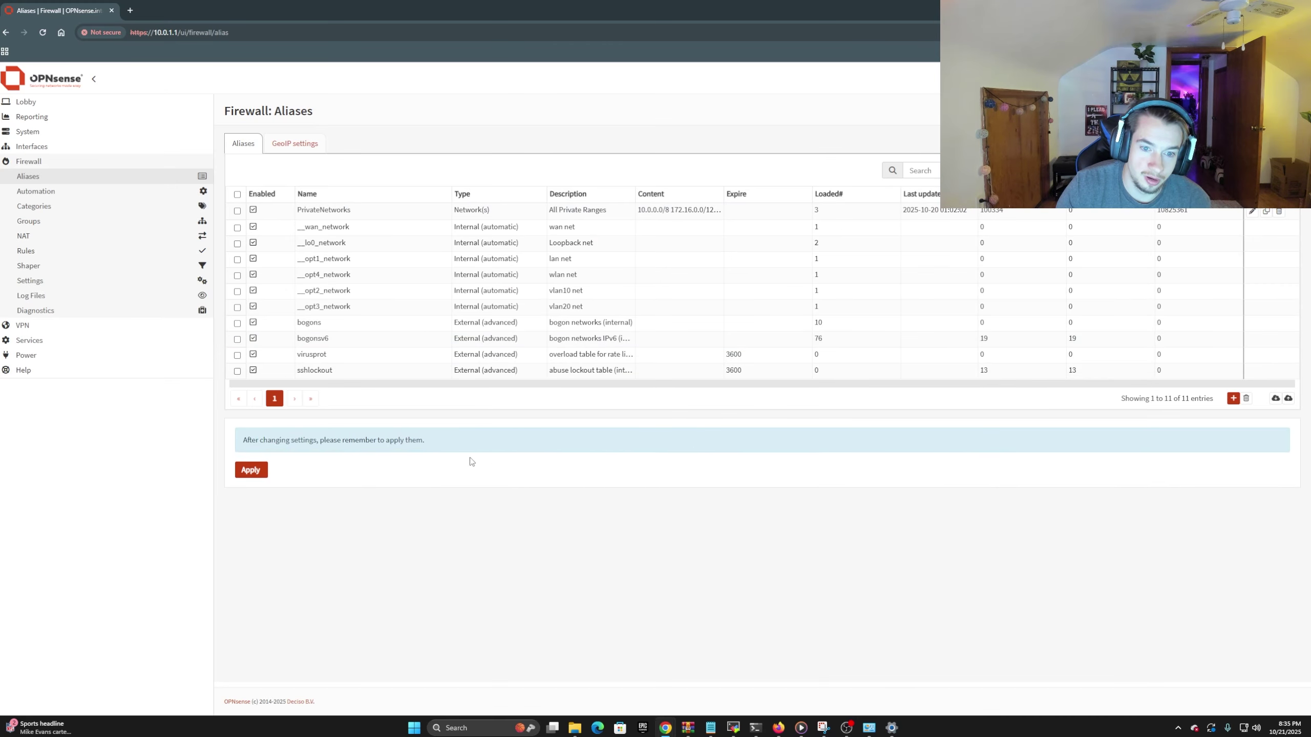
pyautogui.click(253, 472)
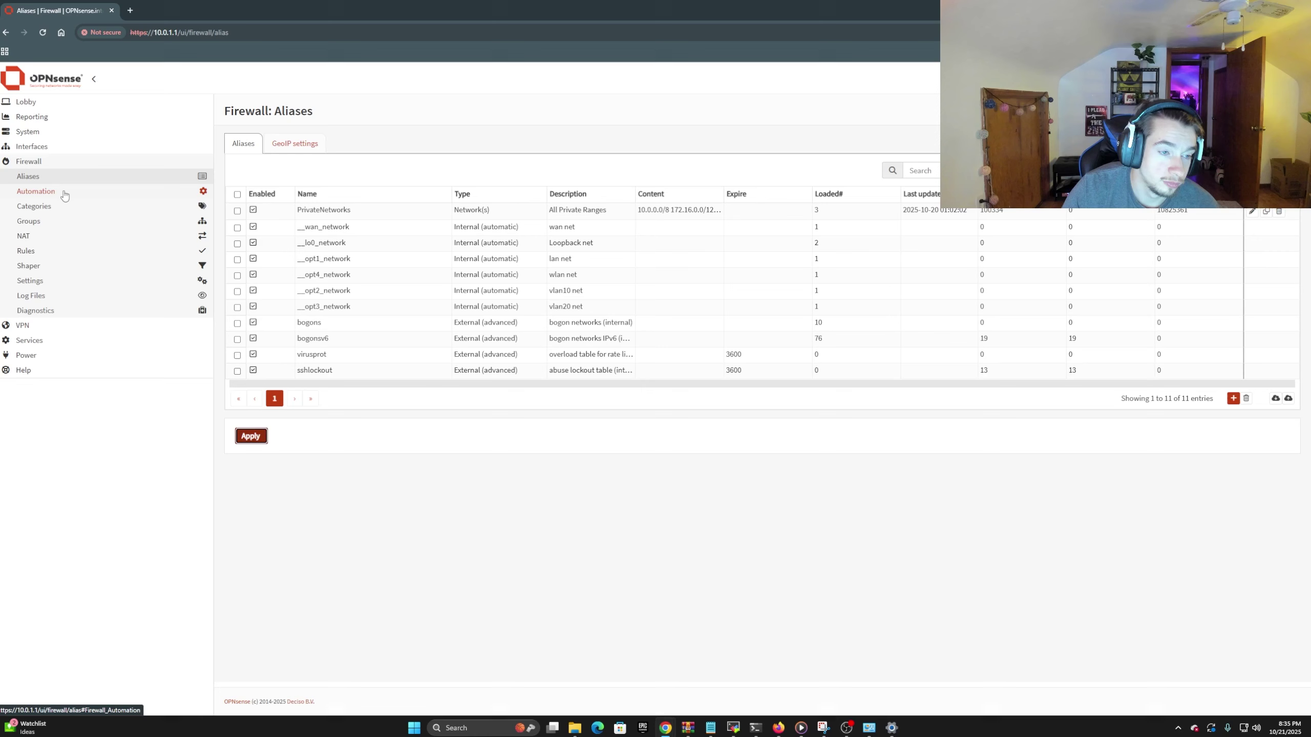
# Delete both existing PrivateNetworks pass rules from the lan interface's firewall rules
pyautogui.click(37, 253)
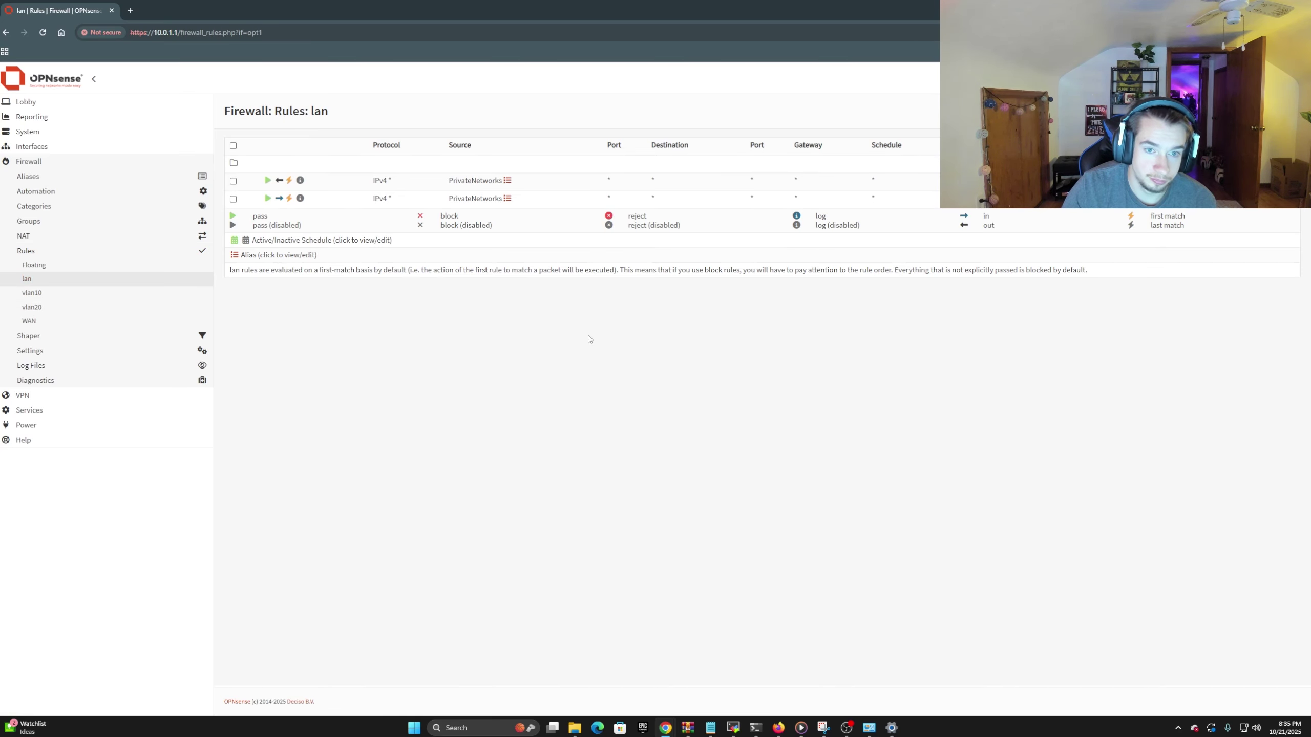
pyautogui.click(234, 199)
pyautogui.click(233, 181)
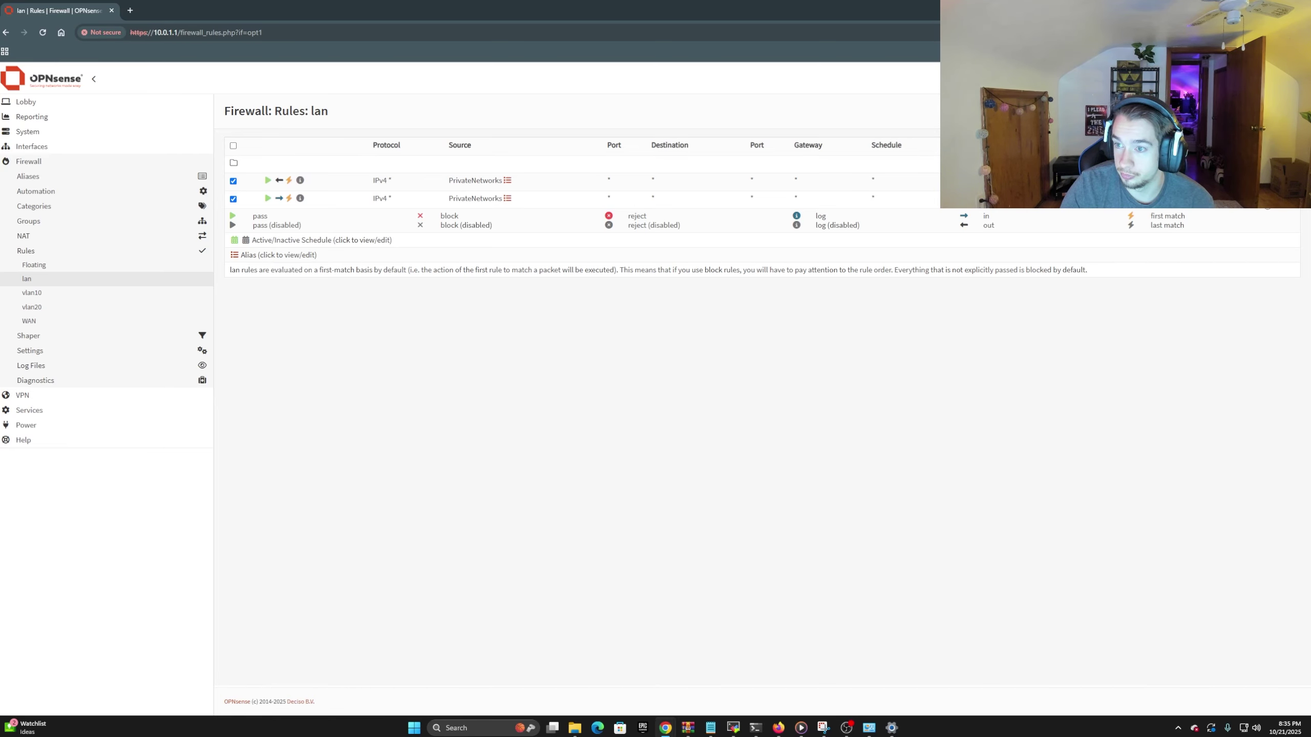
pyautogui.click(1271, 180)
pyautogui.click(784, 173)
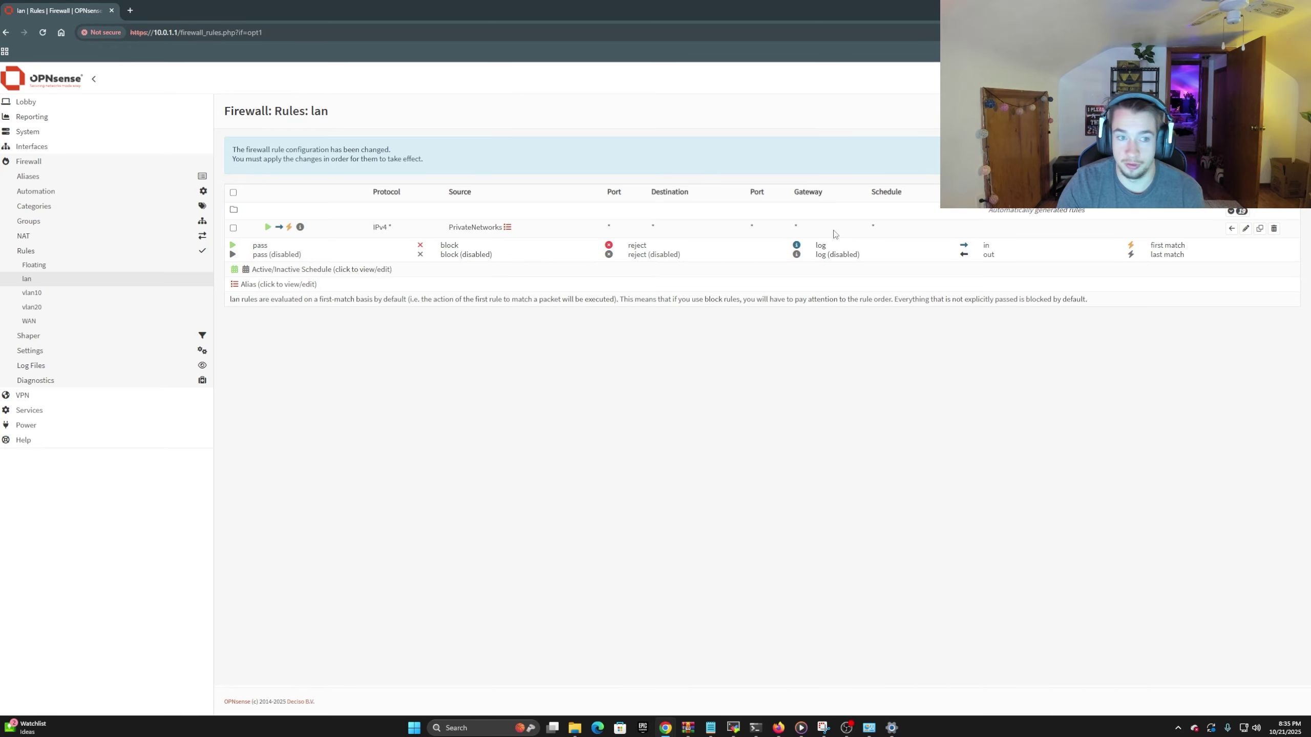
pyautogui.click(1274, 229)
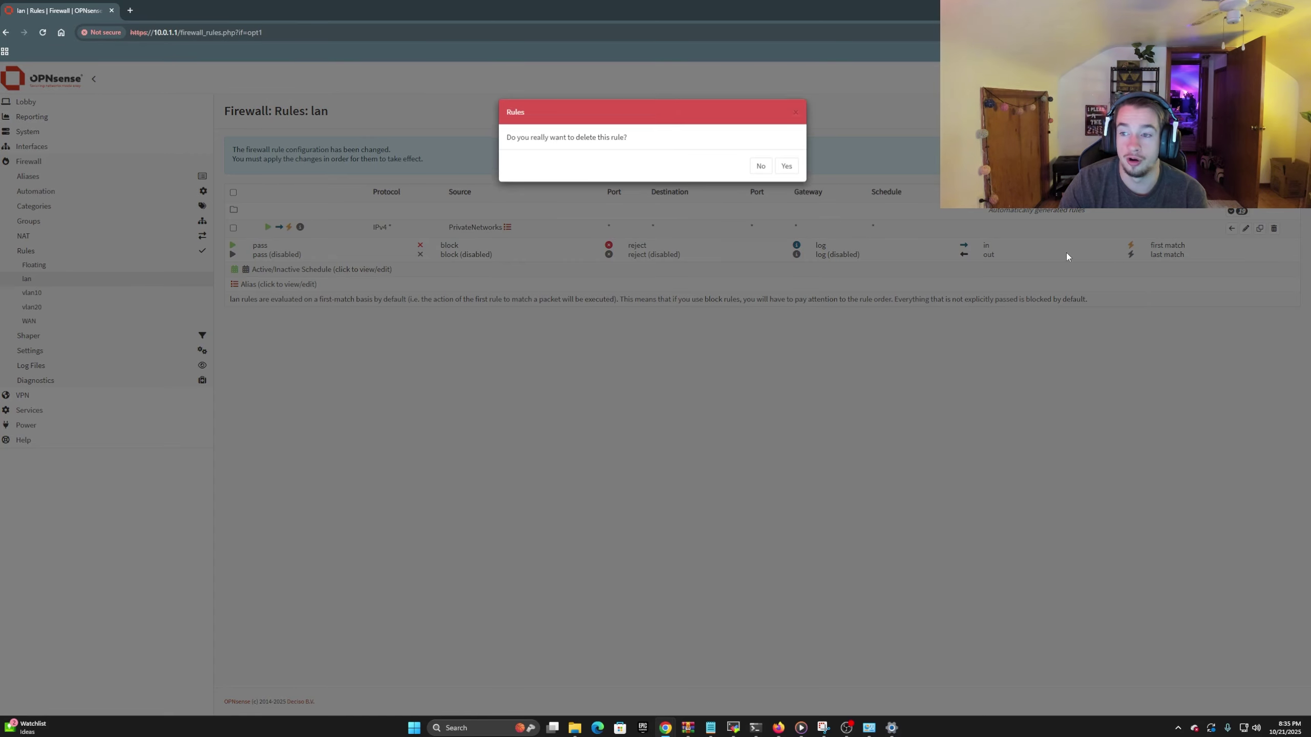
pyautogui.click(784, 172)
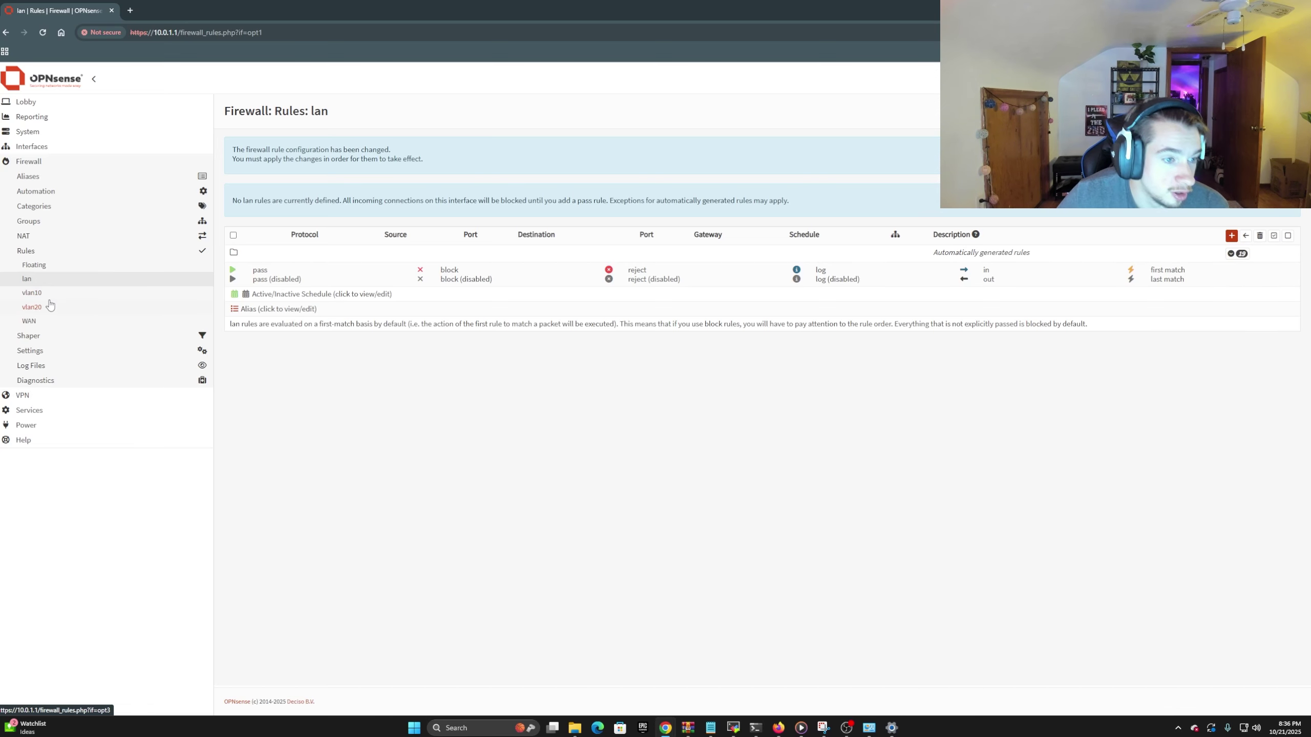
# Delete both PrivateNetworks pass rules from the WAN interface and apply the firewall changes
pyautogui.click(46, 322)
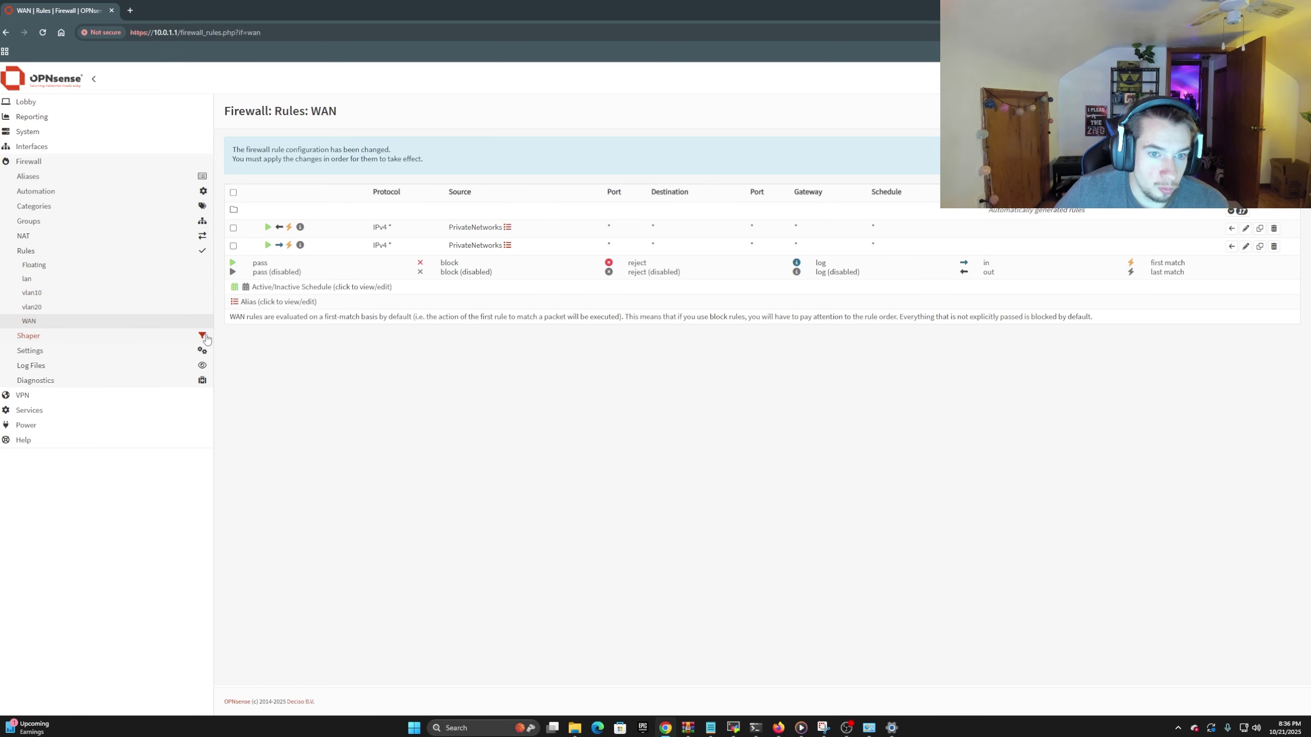
pyautogui.click(233, 228)
pyautogui.click(234, 247)
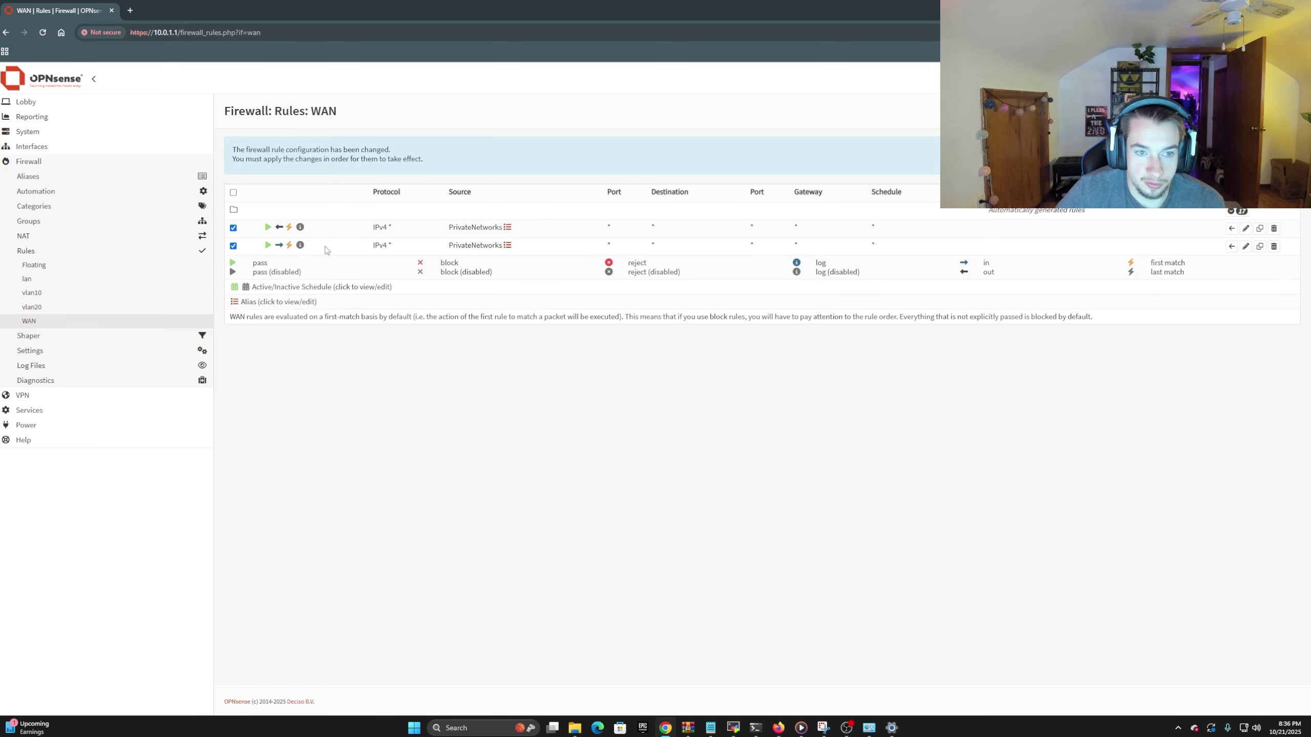
pyautogui.click(1273, 229)
pyautogui.click(782, 172)
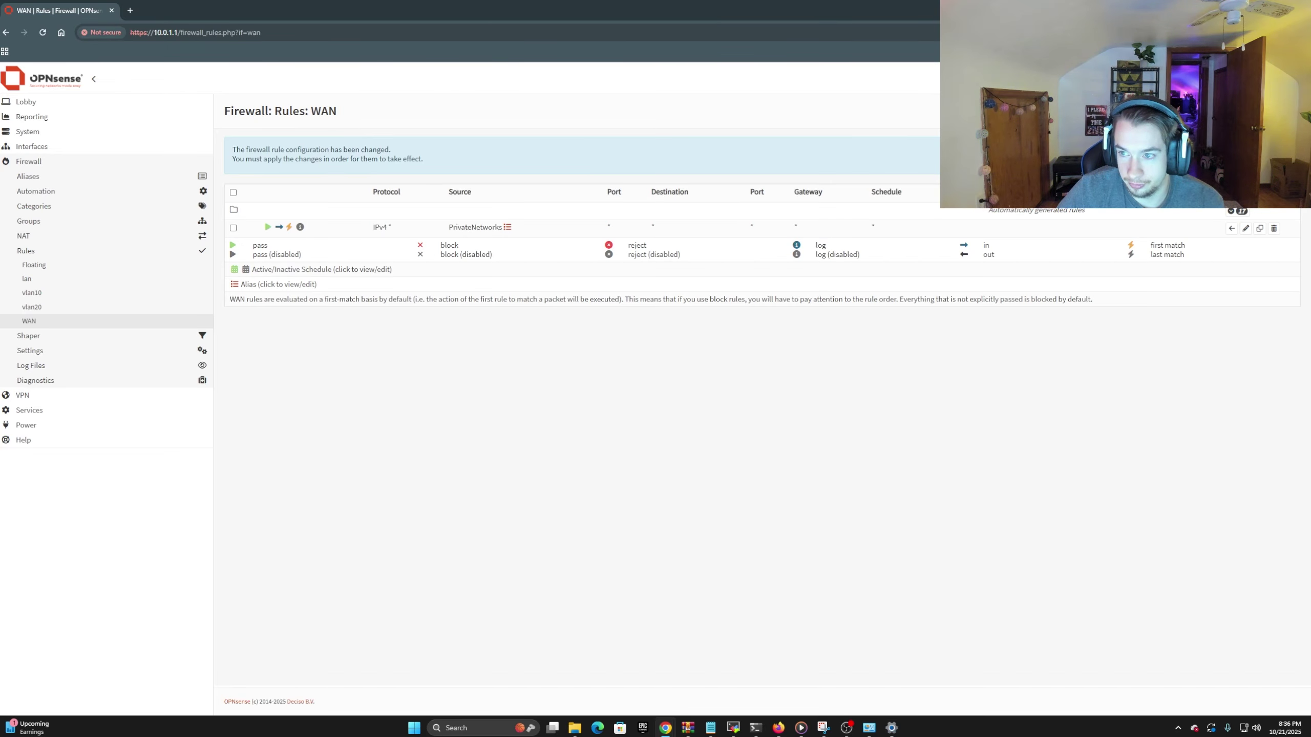
pyautogui.click(1273, 229)
pyautogui.click(786, 172)
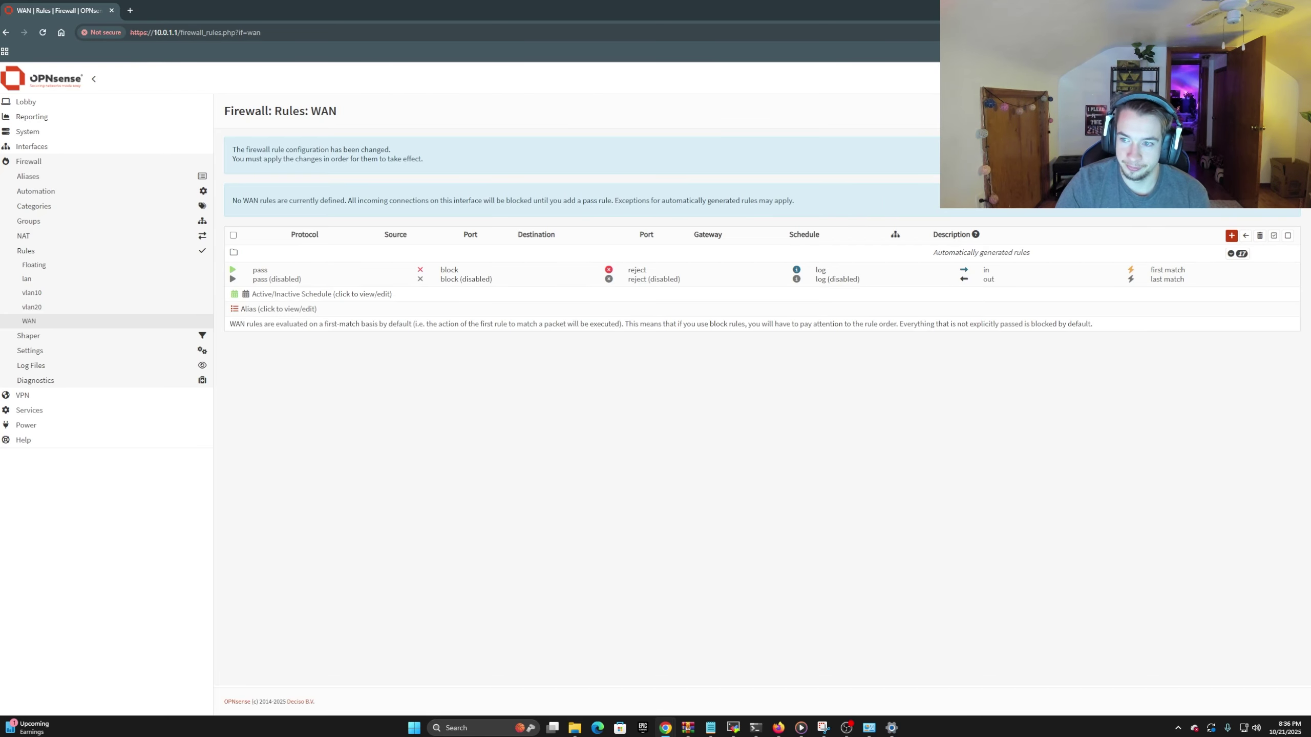
pyautogui.click(1266, 155)
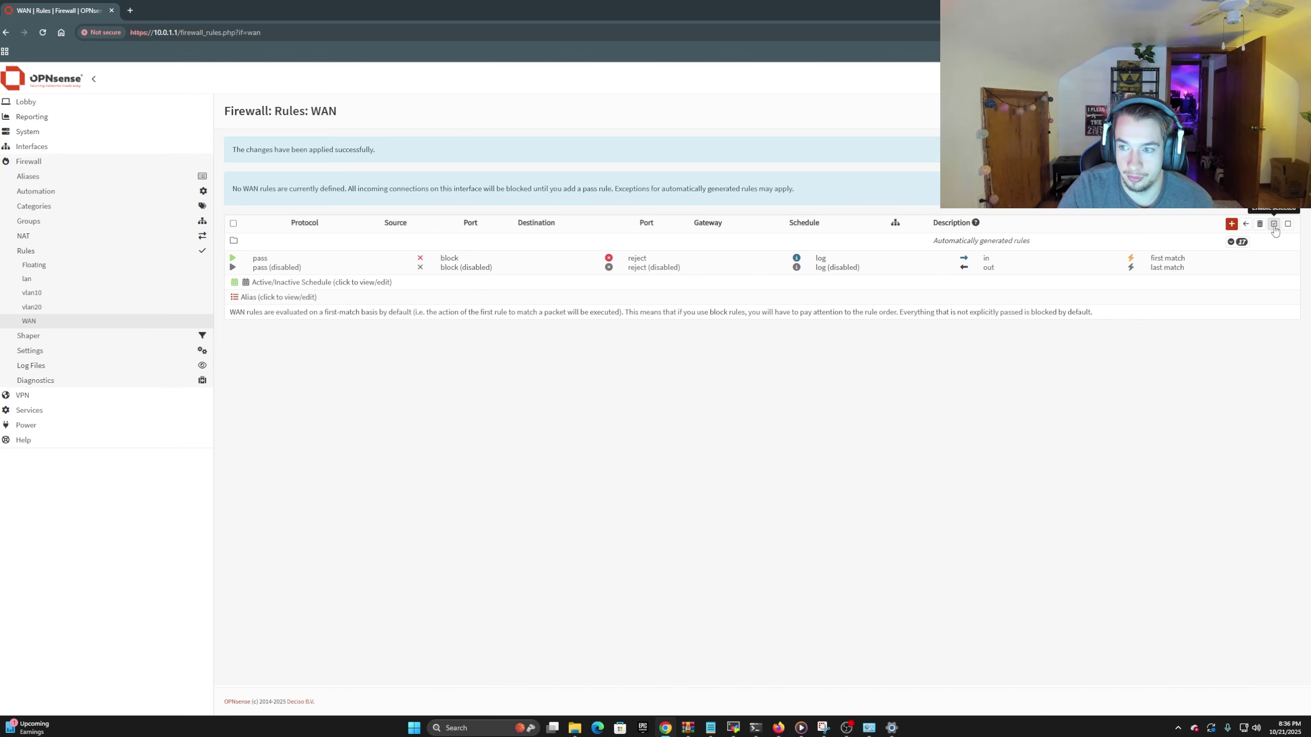
# Start a new WAN firewall rule with action Pass and the PrivateNetworks alias as its source
pyautogui.click(1232, 225)
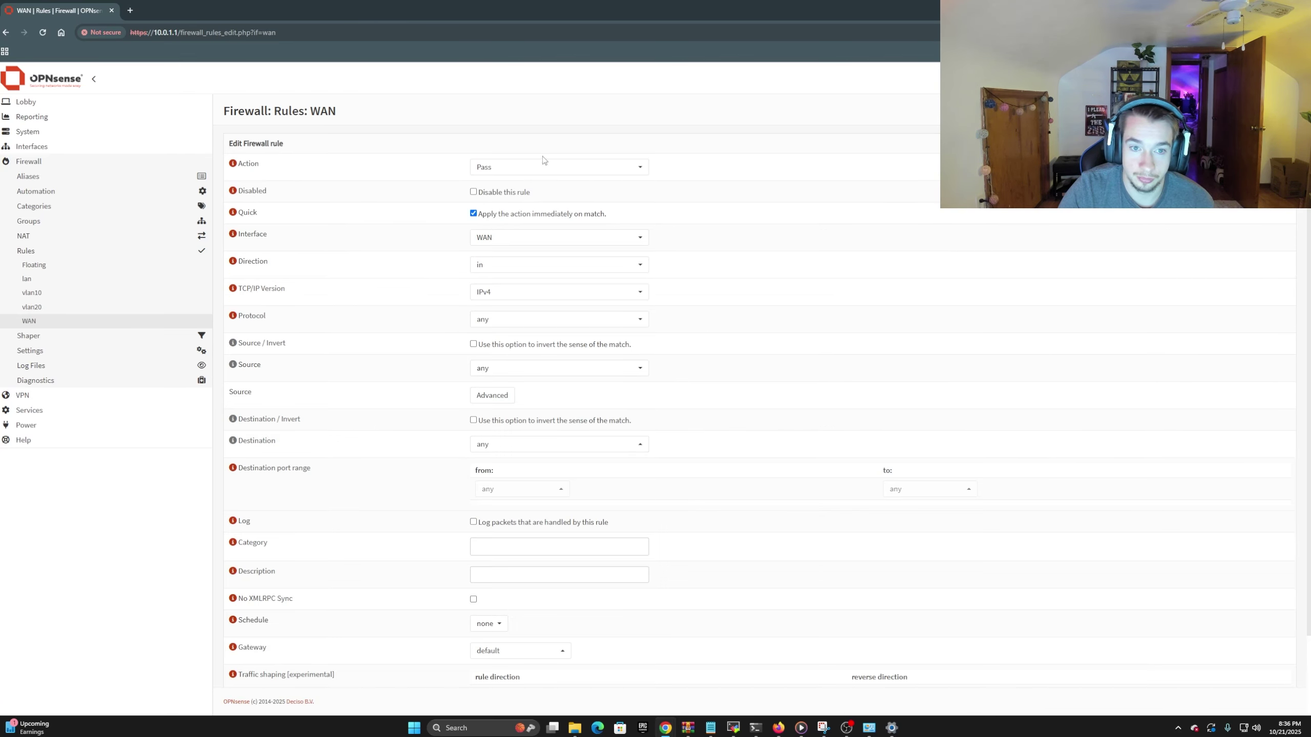
pyautogui.click(502, 171)
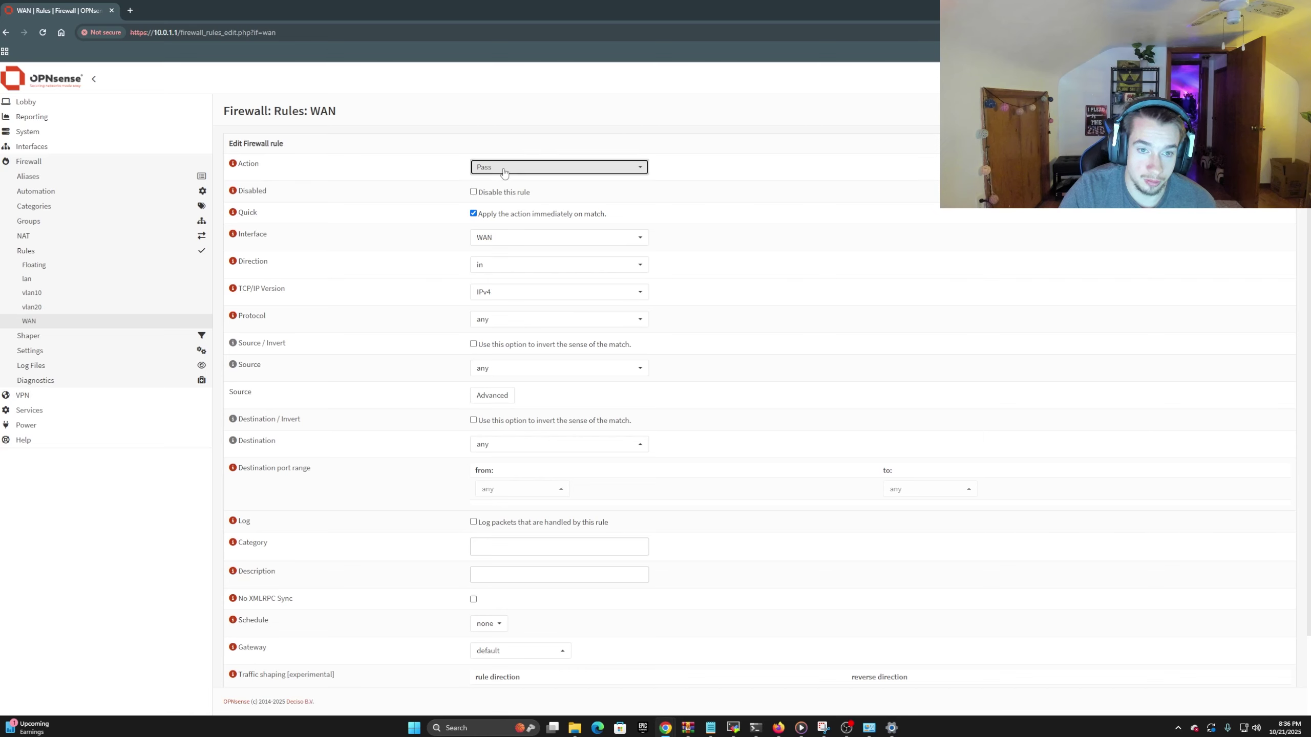
pyautogui.click(504, 172)
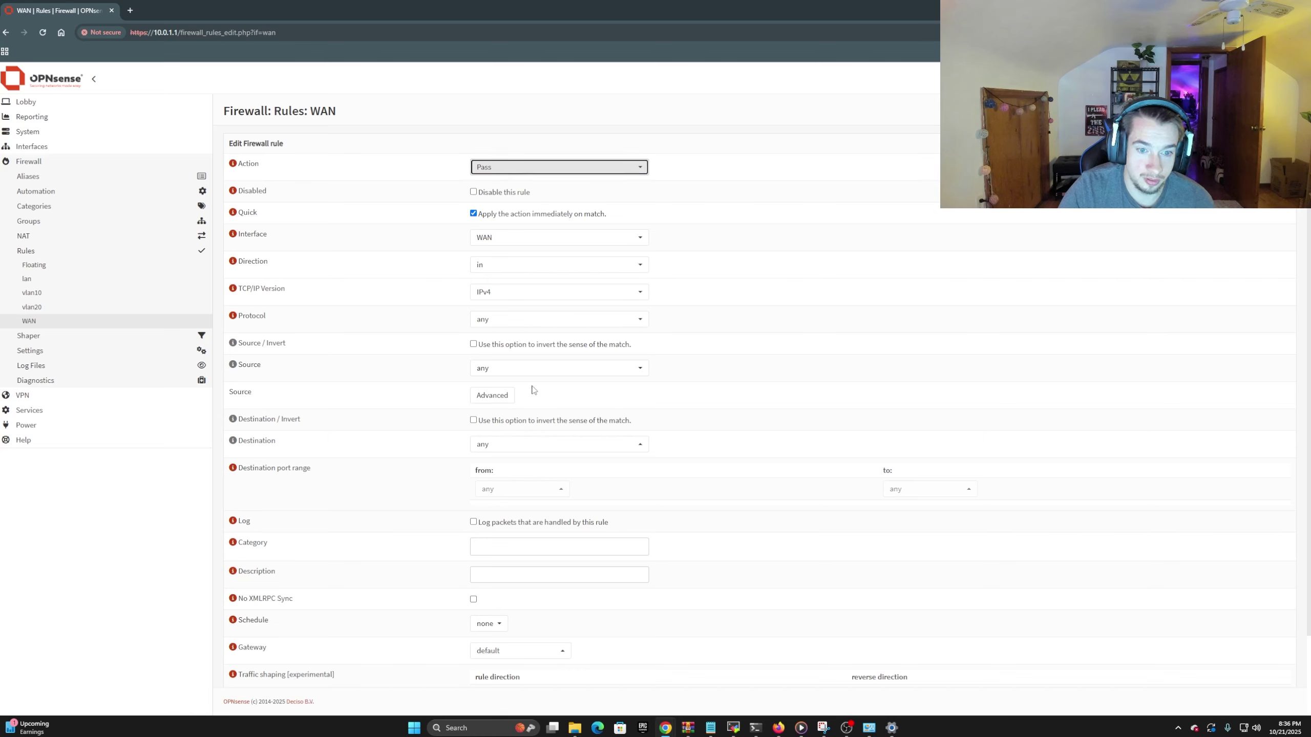
pyautogui.click(529, 367)
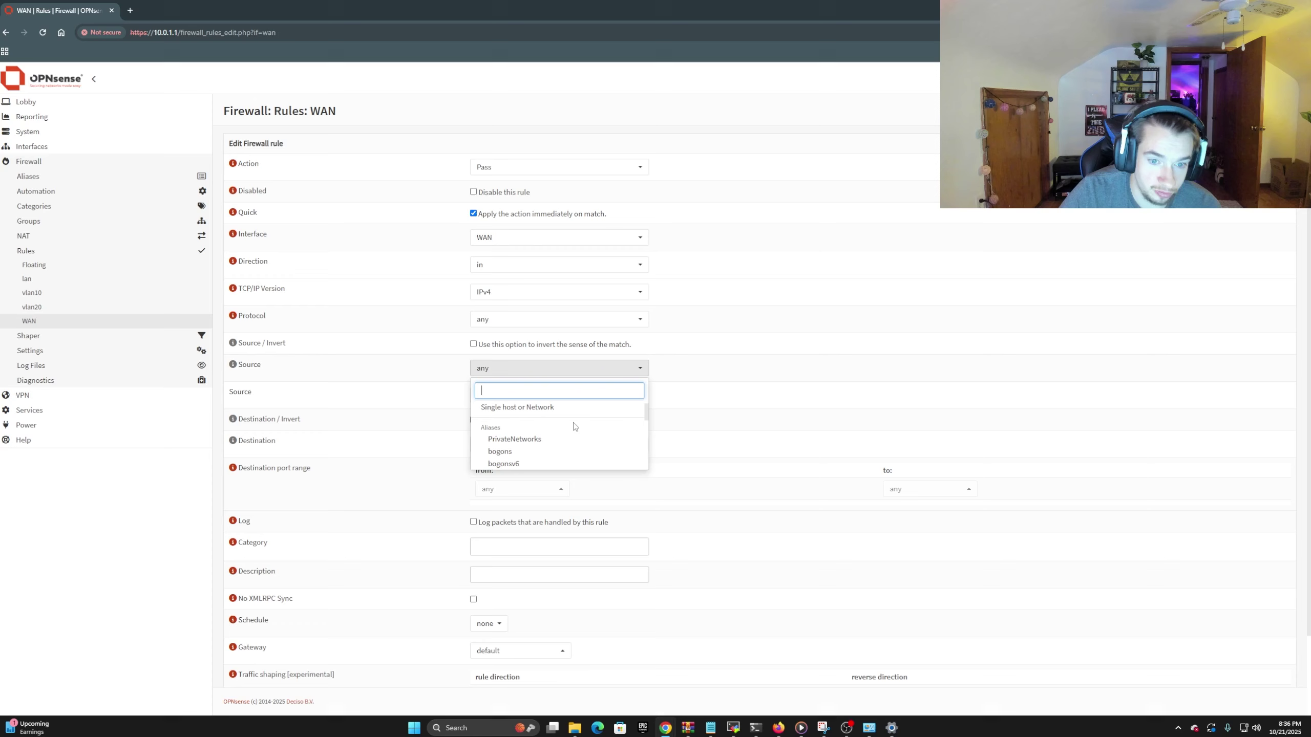
pyautogui.click(551, 440)
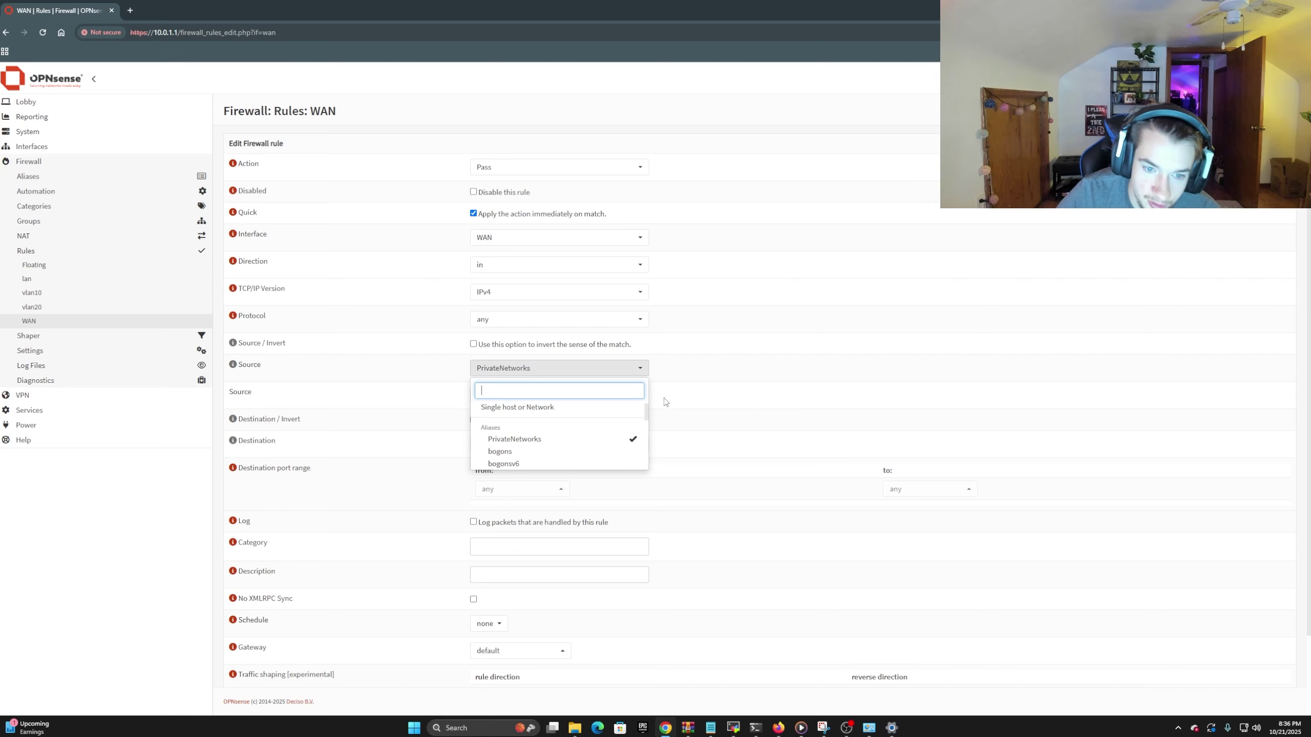
pyautogui.click(743, 381)
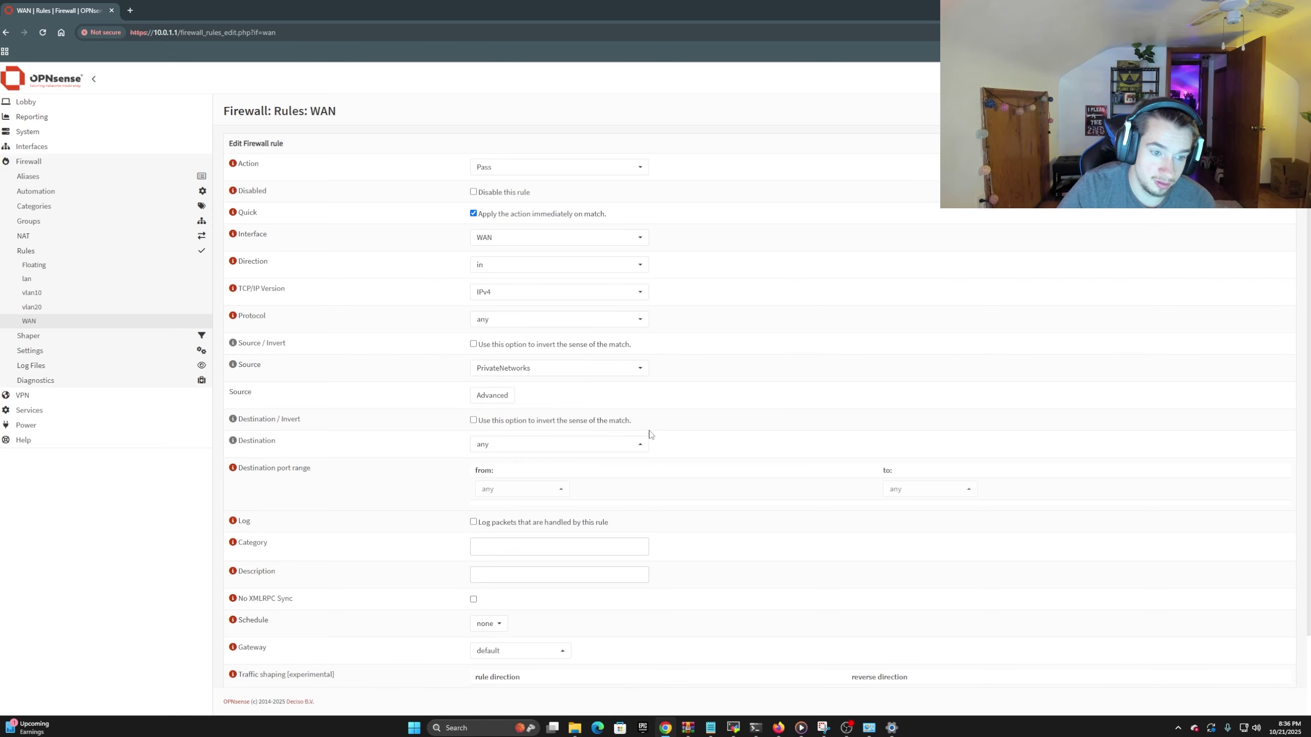
# Keep the WAN rule's destination as any and its gateway as default, and save the rule
pyautogui.click(587, 451)
pyautogui.click(586, 451)
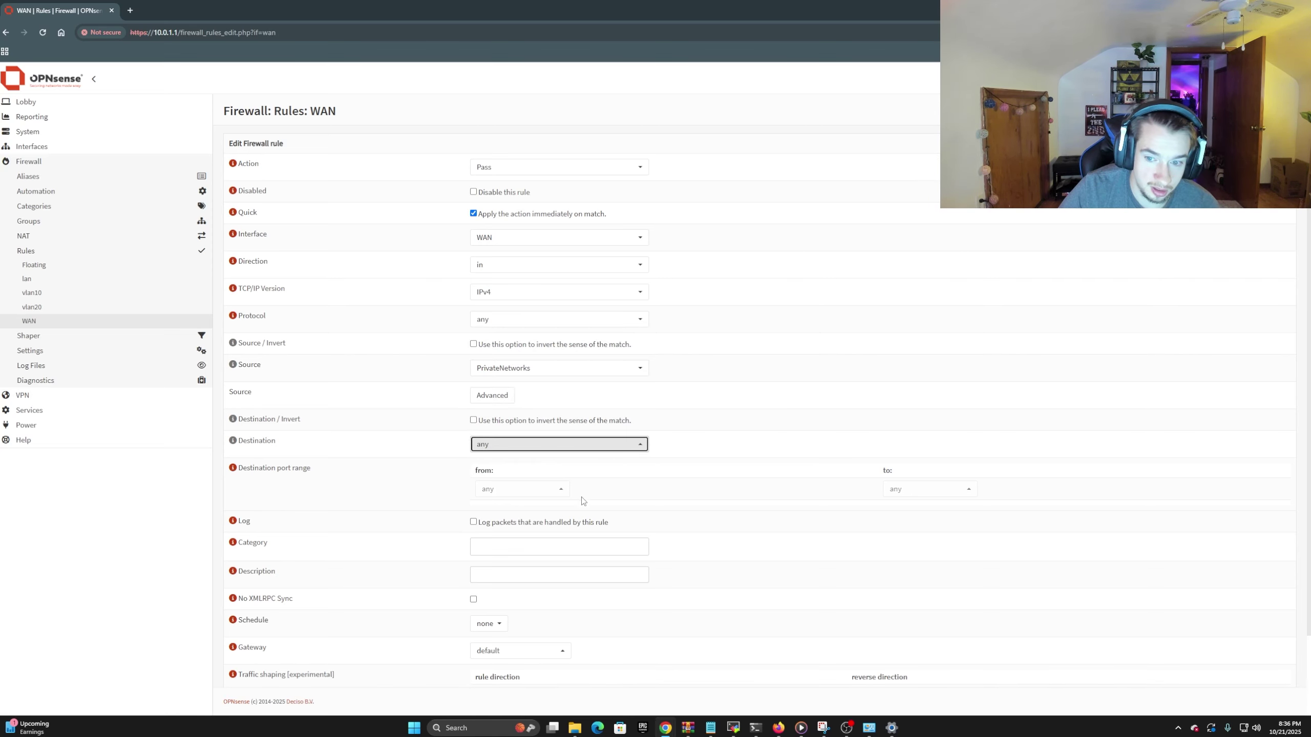
pyautogui.scroll(-2, 458, 459)
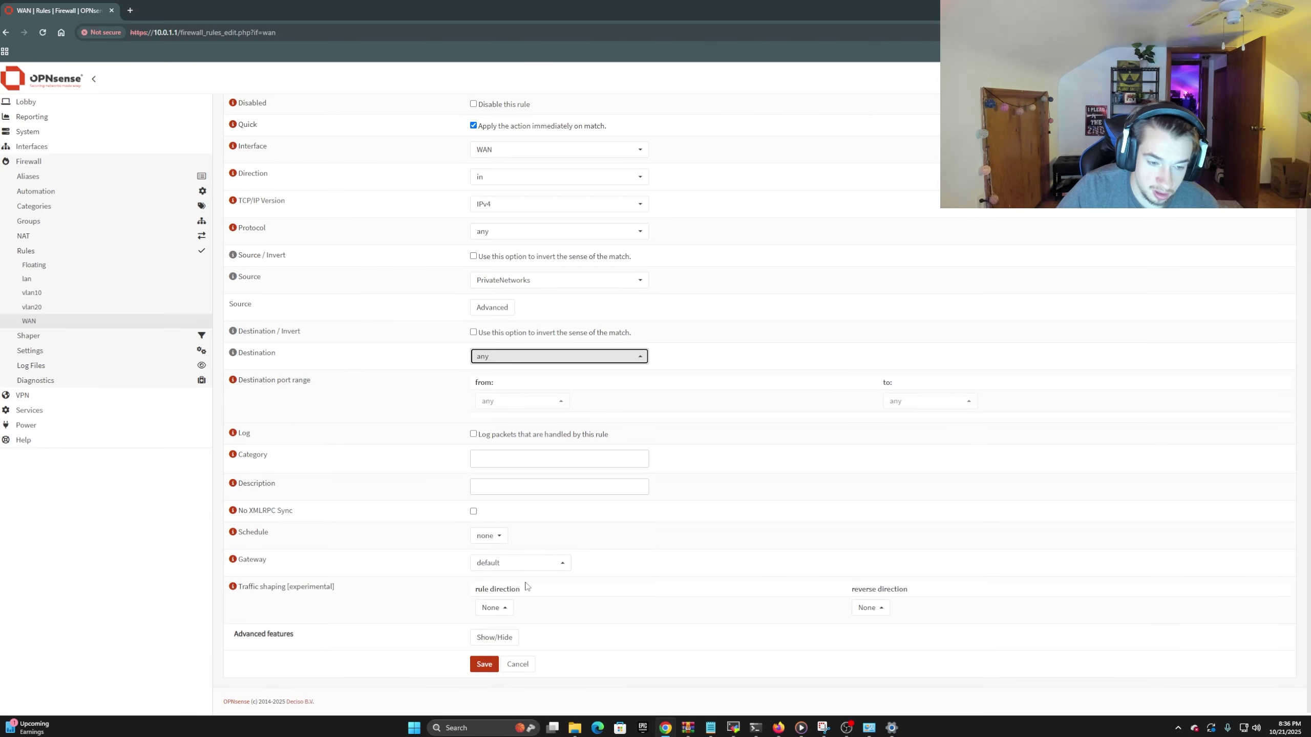
pyautogui.click(510, 569)
pyautogui.click(510, 569)
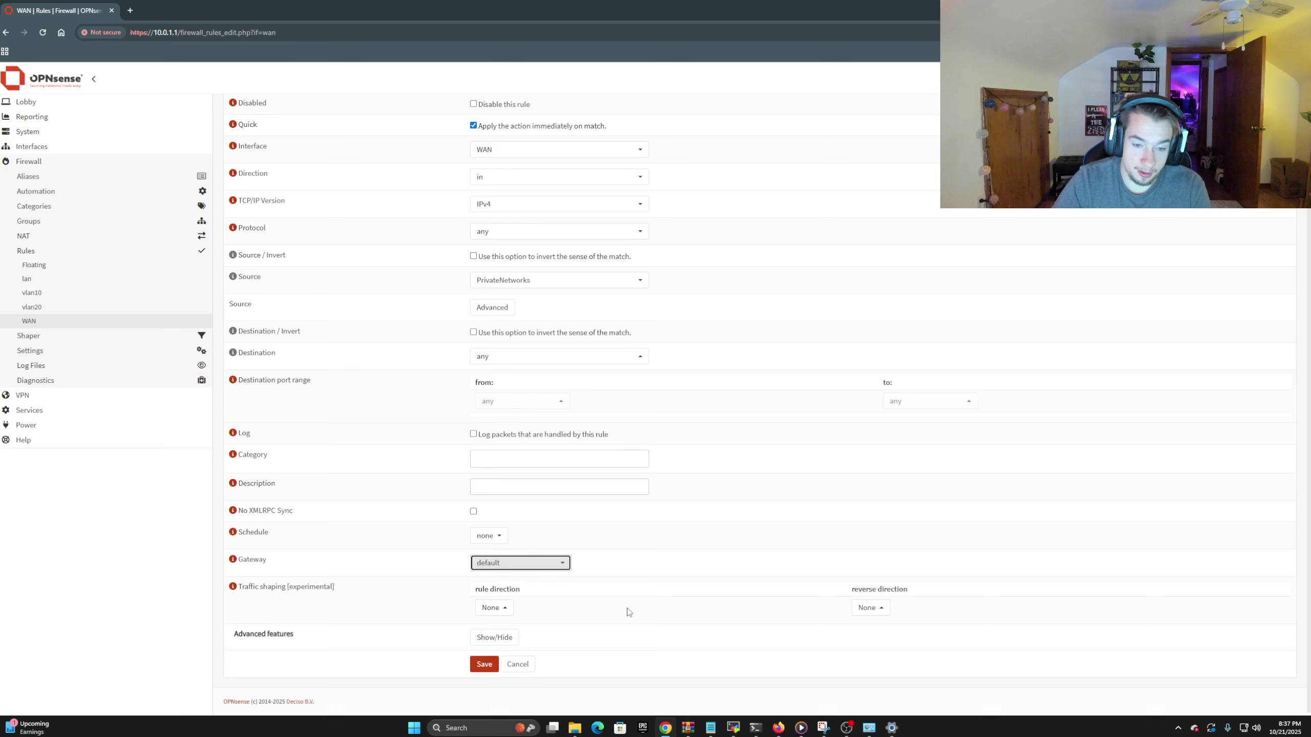
pyautogui.click(483, 666)
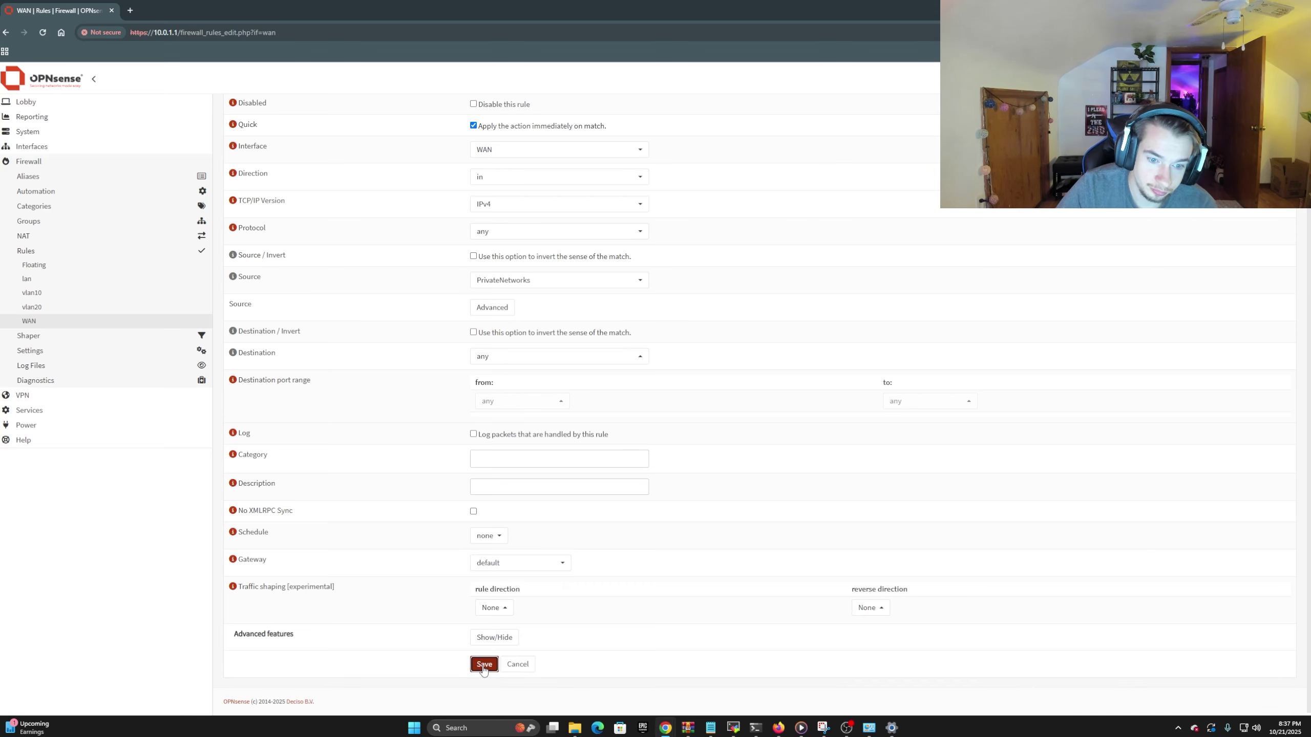
# Check the settings of the inbound WAN pass rule for PrivateNetworks and save it
pyautogui.scroll(2, 405, 440)
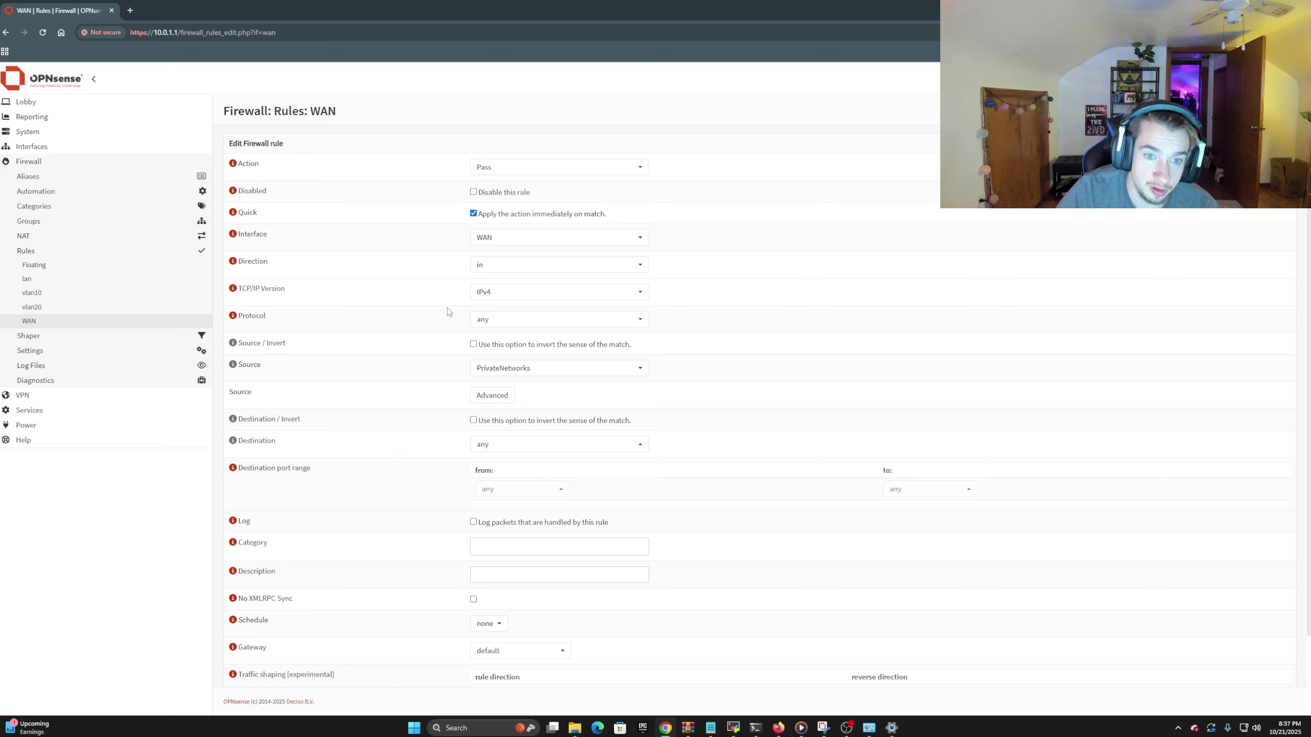
pyautogui.scroll(-2, 465, 568)
pyautogui.click(483, 667)
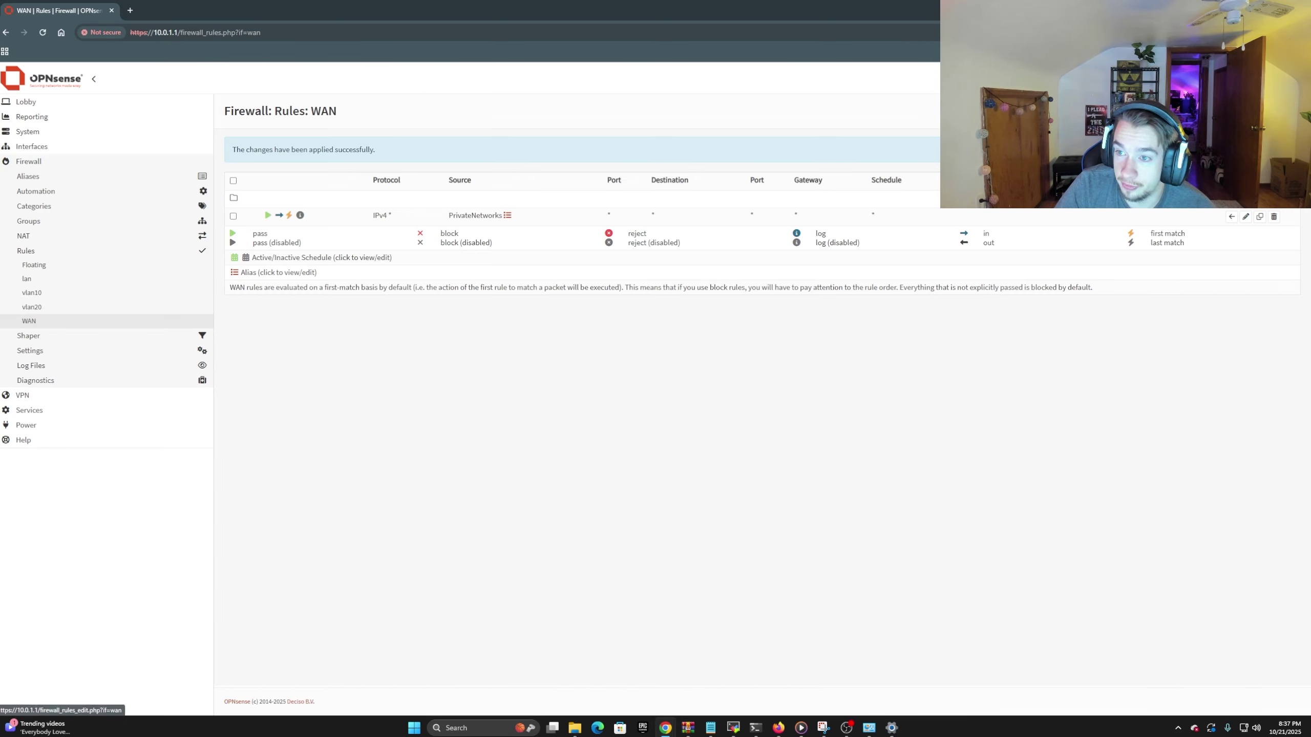
# Start a second WAN firewall rule with action Pass, direction out and protocol any
pyautogui.click(1260, 180)
pyautogui.click(568, 169)
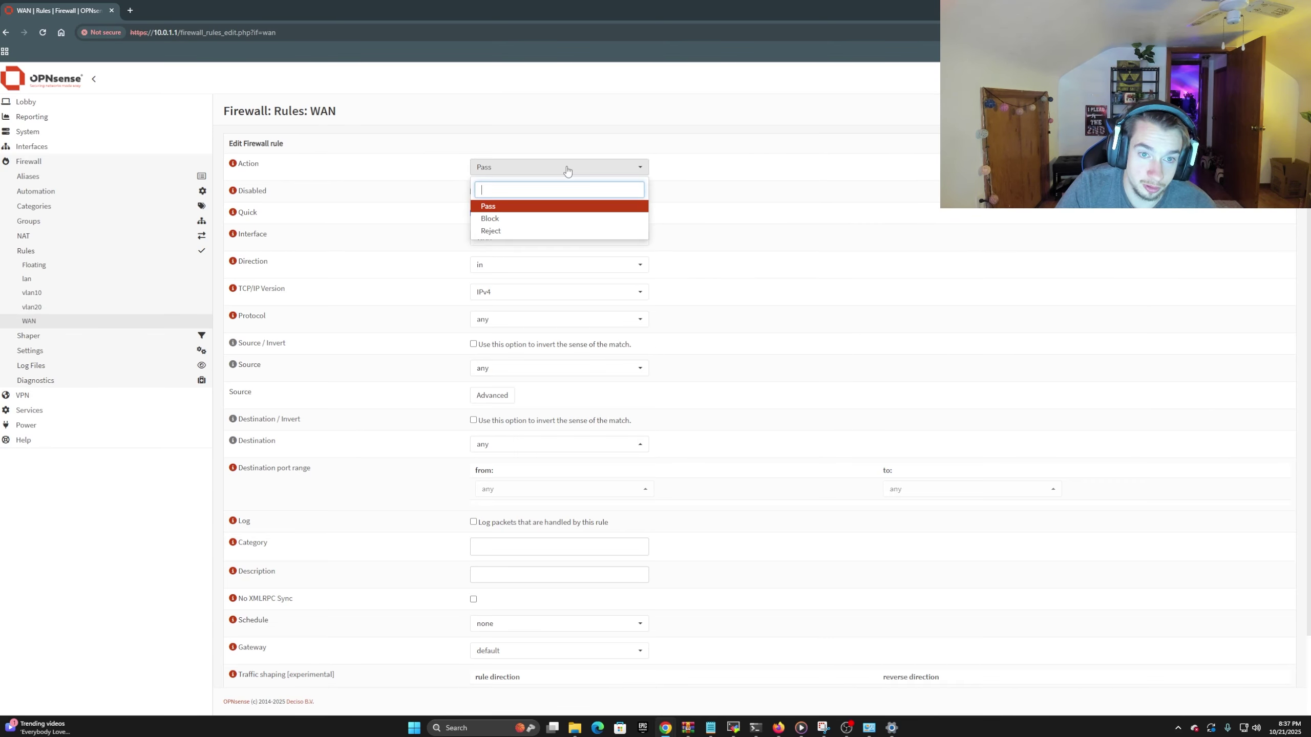
pyautogui.click(516, 206)
pyautogui.click(498, 265)
pyautogui.click(496, 318)
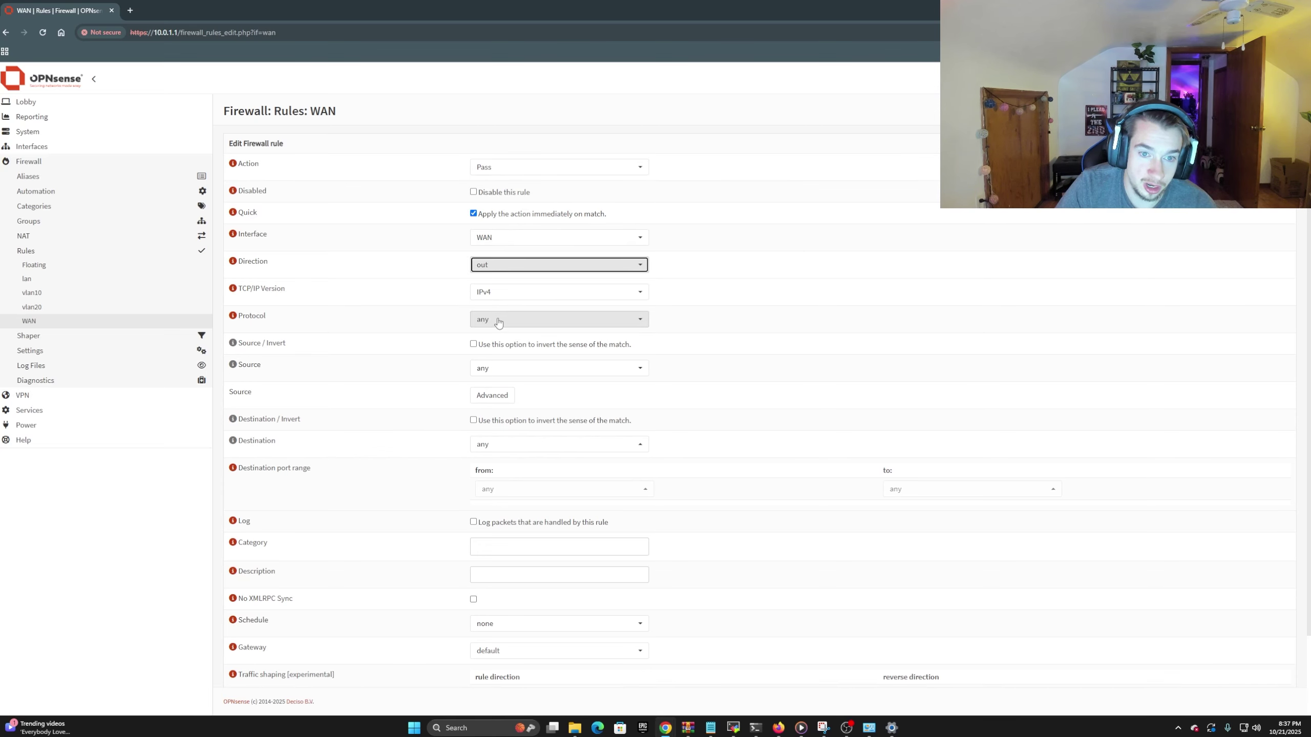
pyautogui.click(508, 321)
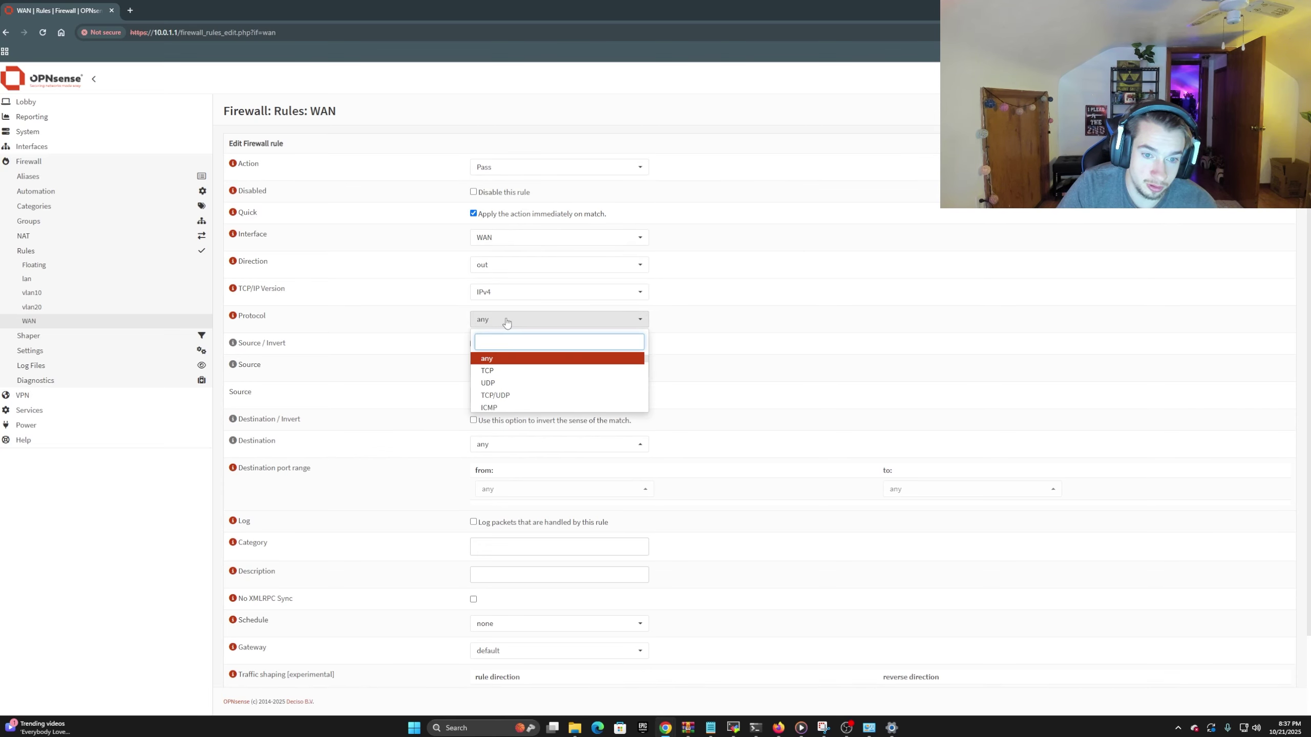
pyautogui.click(506, 321)
# Set the outbound WAN rule's source to the PrivateNetworks alias
pyautogui.scroll(-2, 506, 315)
pyautogui.click(504, 284)
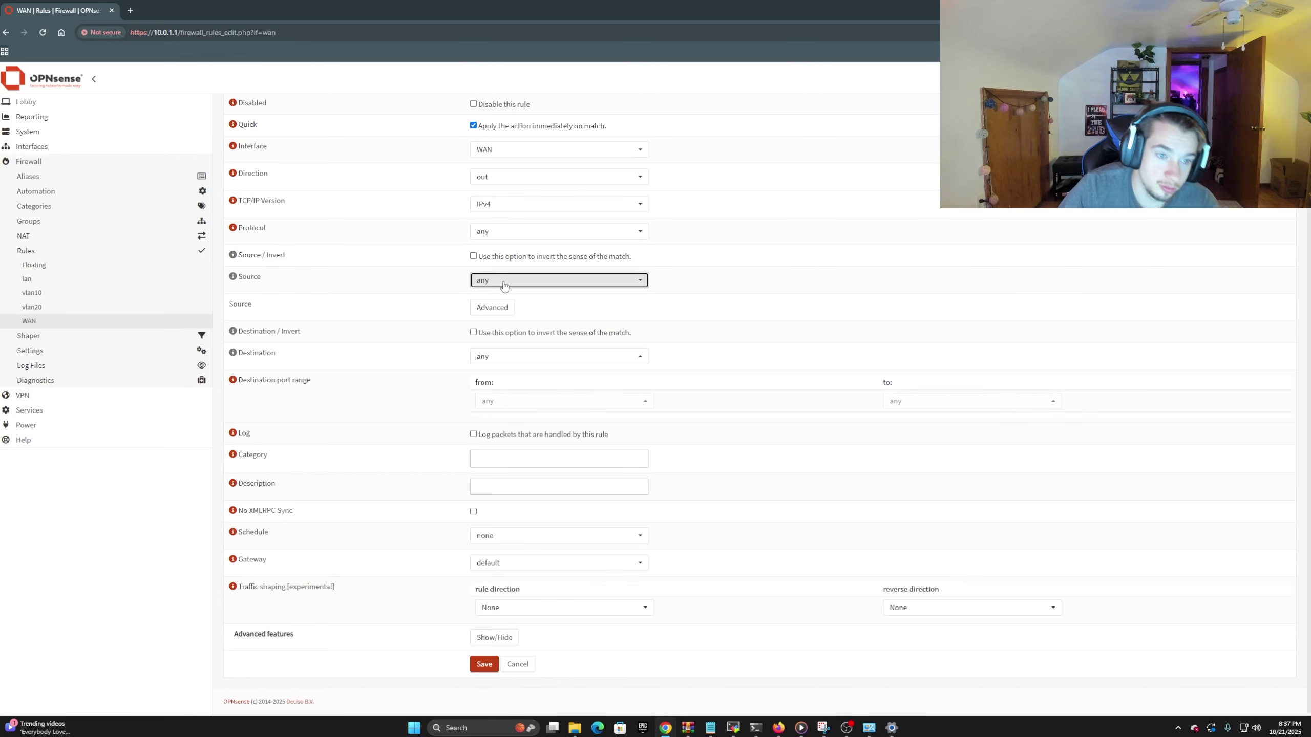
pyautogui.click(531, 351)
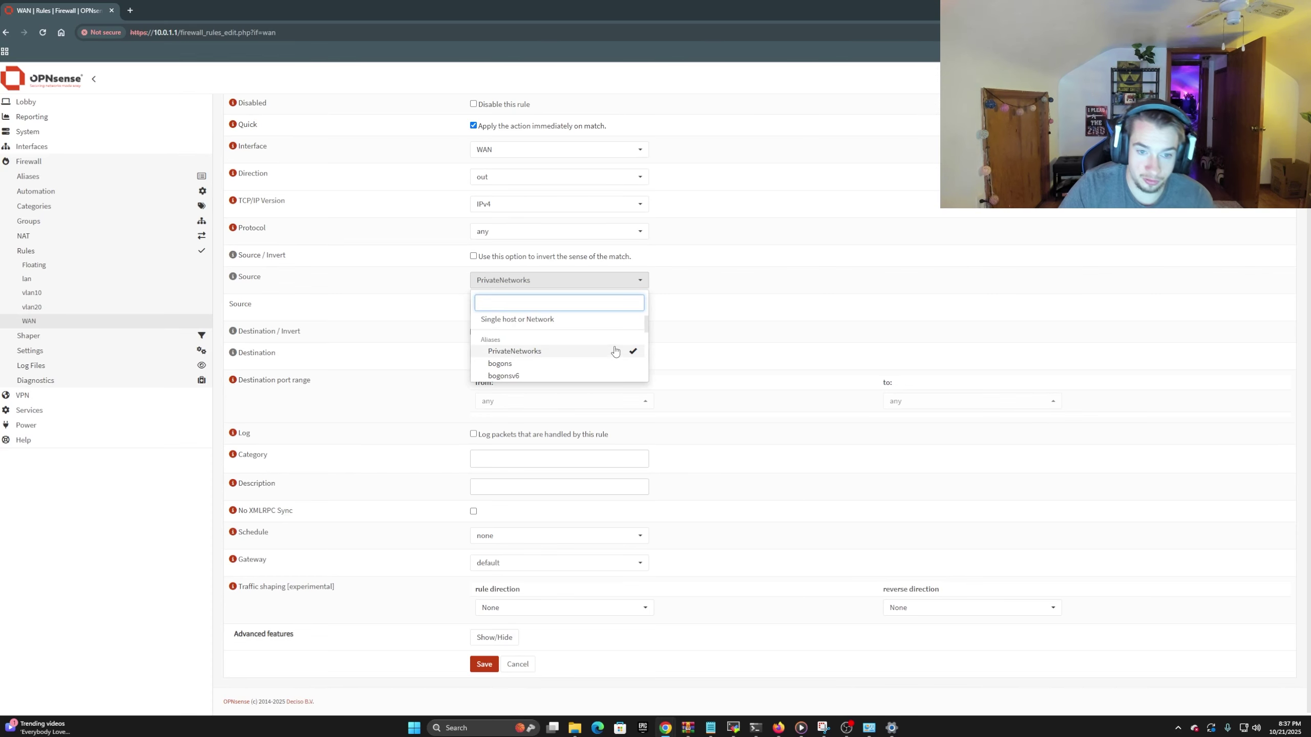
pyautogui.scroll(-6, 599, 353)
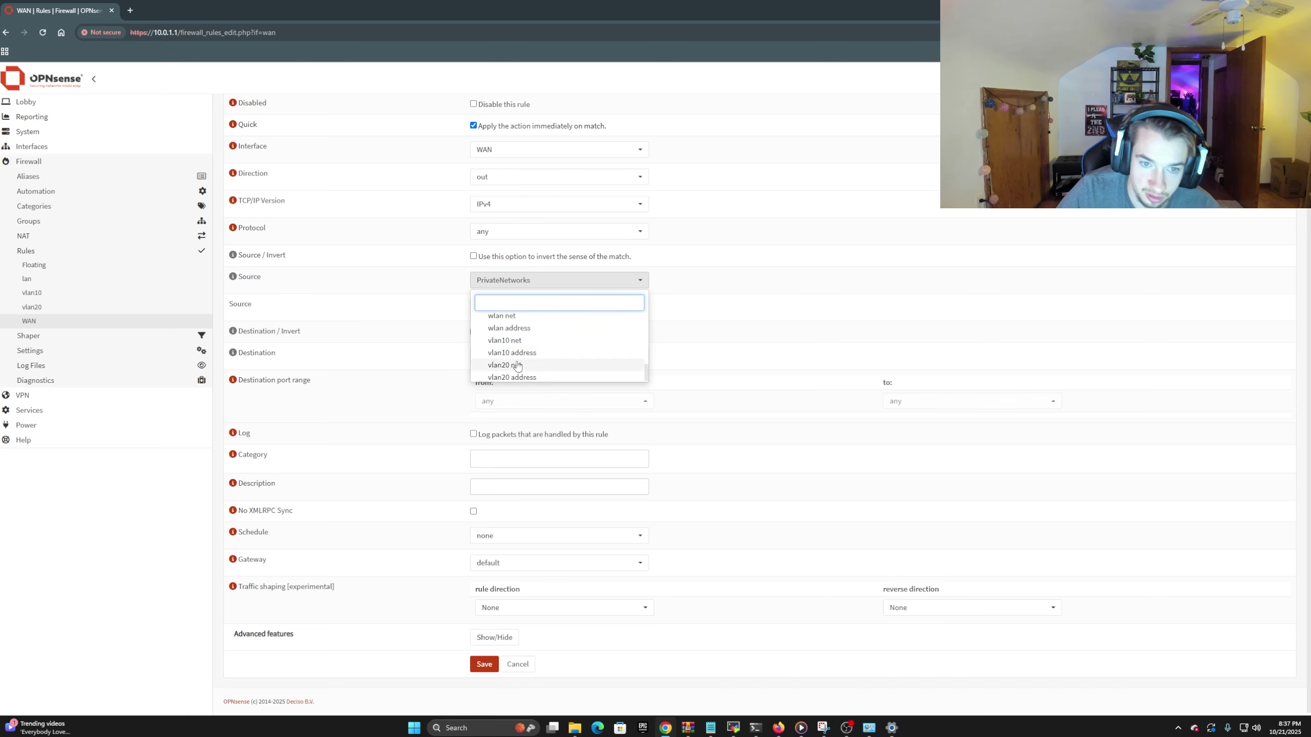
pyautogui.scroll(8, 517, 365)
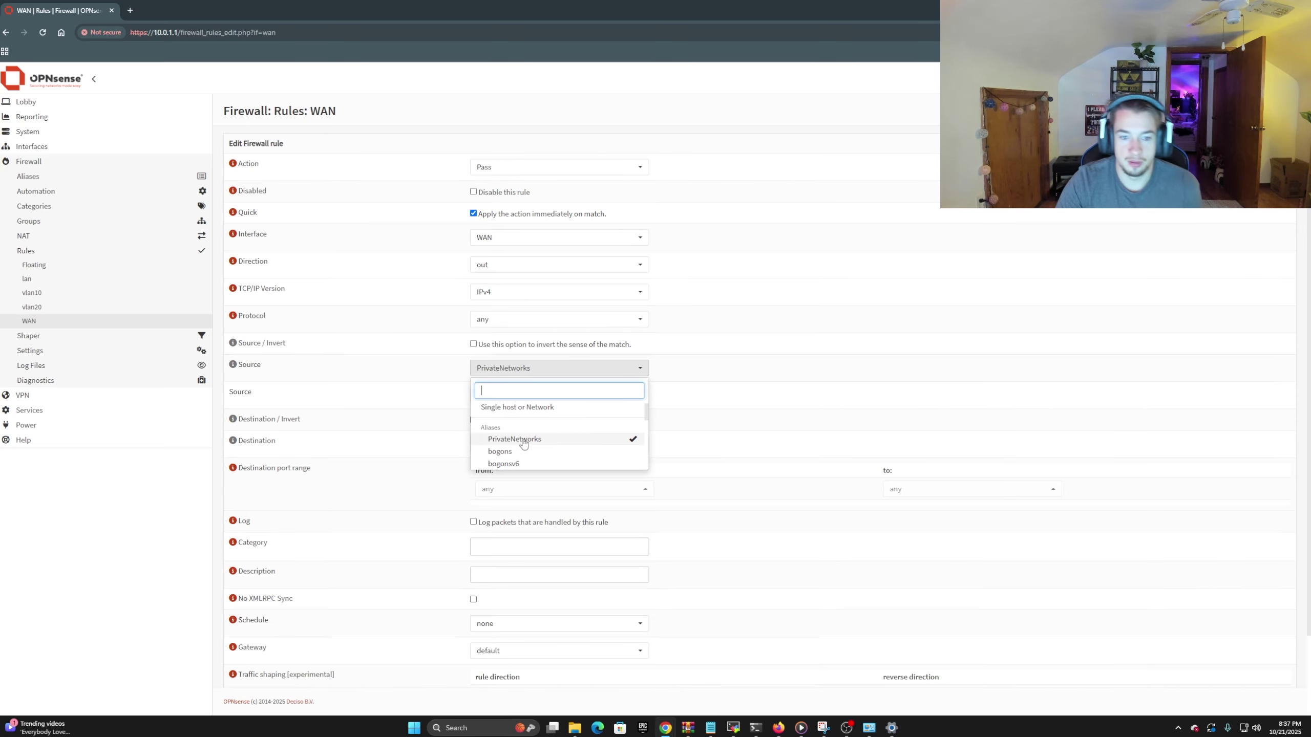
pyautogui.click(759, 394)
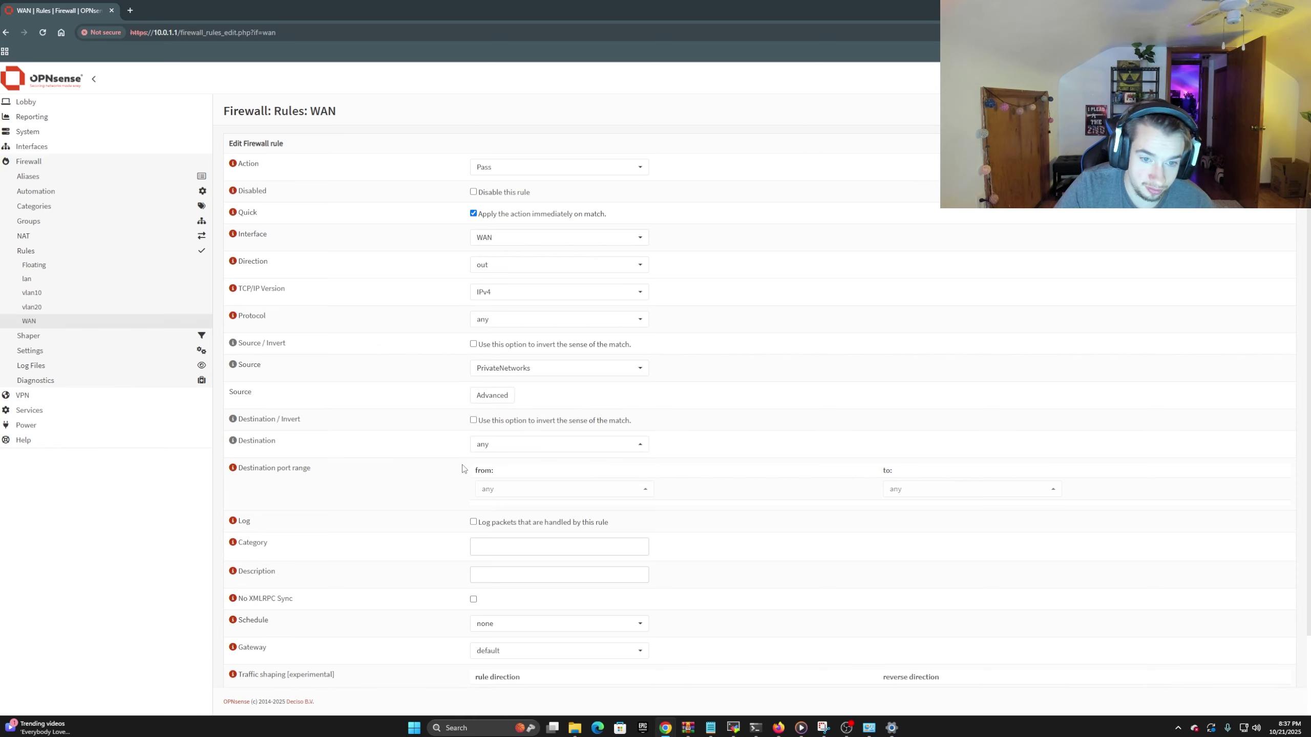
# Save the outbound WAN rule with destination any and the default gateway, and apply the firewall changes
pyautogui.scroll(-2, 450, 468)
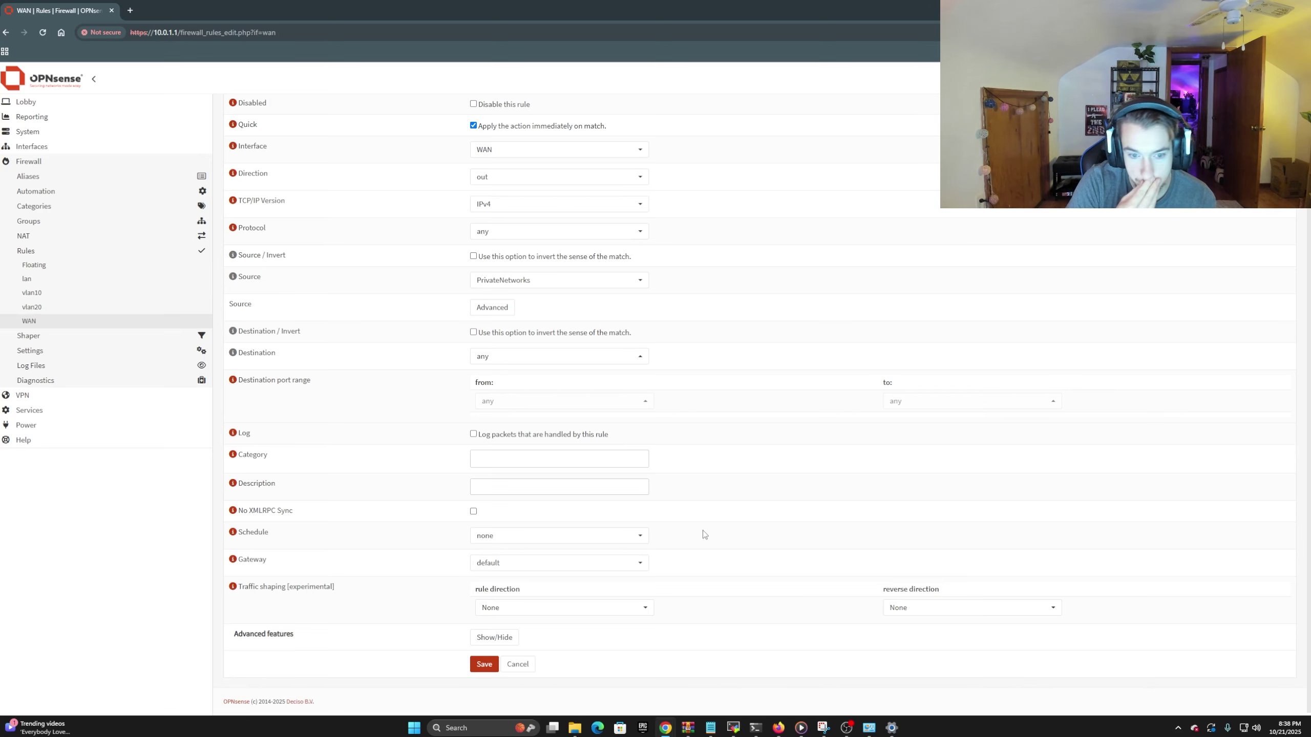
pyautogui.click(485, 671)
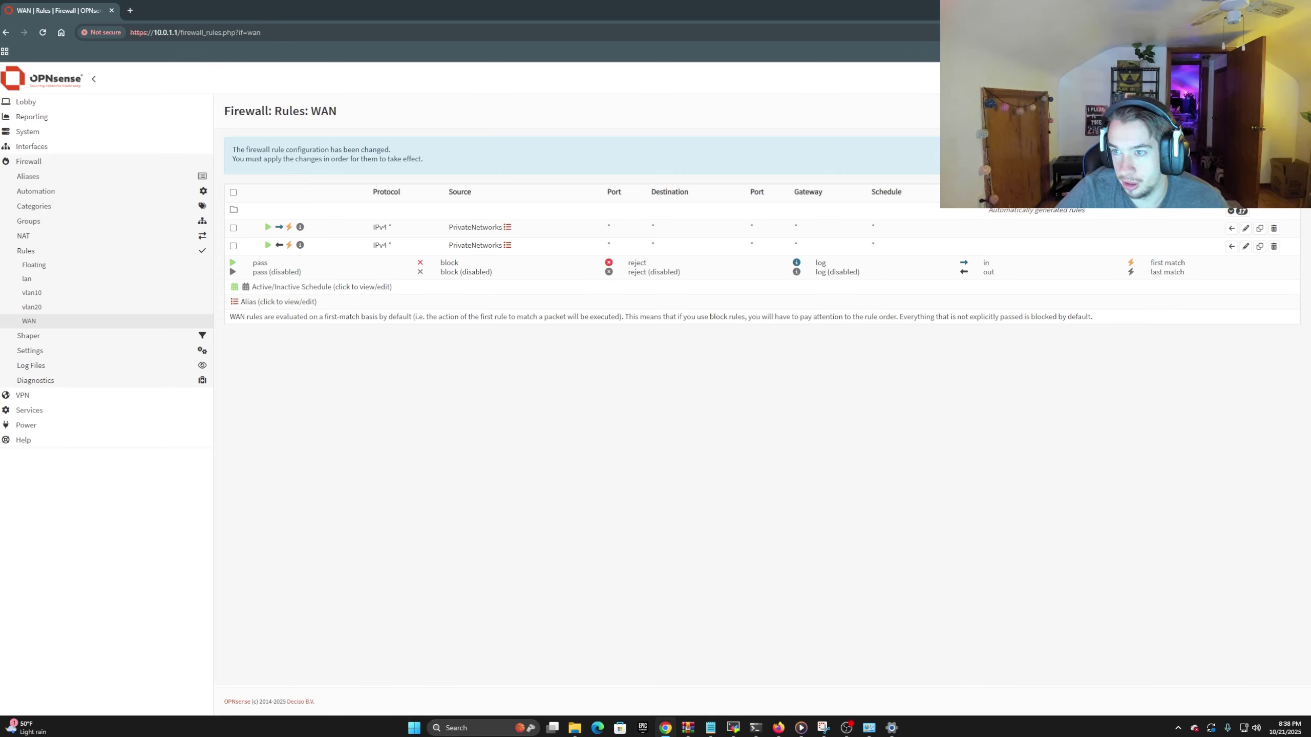
pyautogui.click(1264, 155)
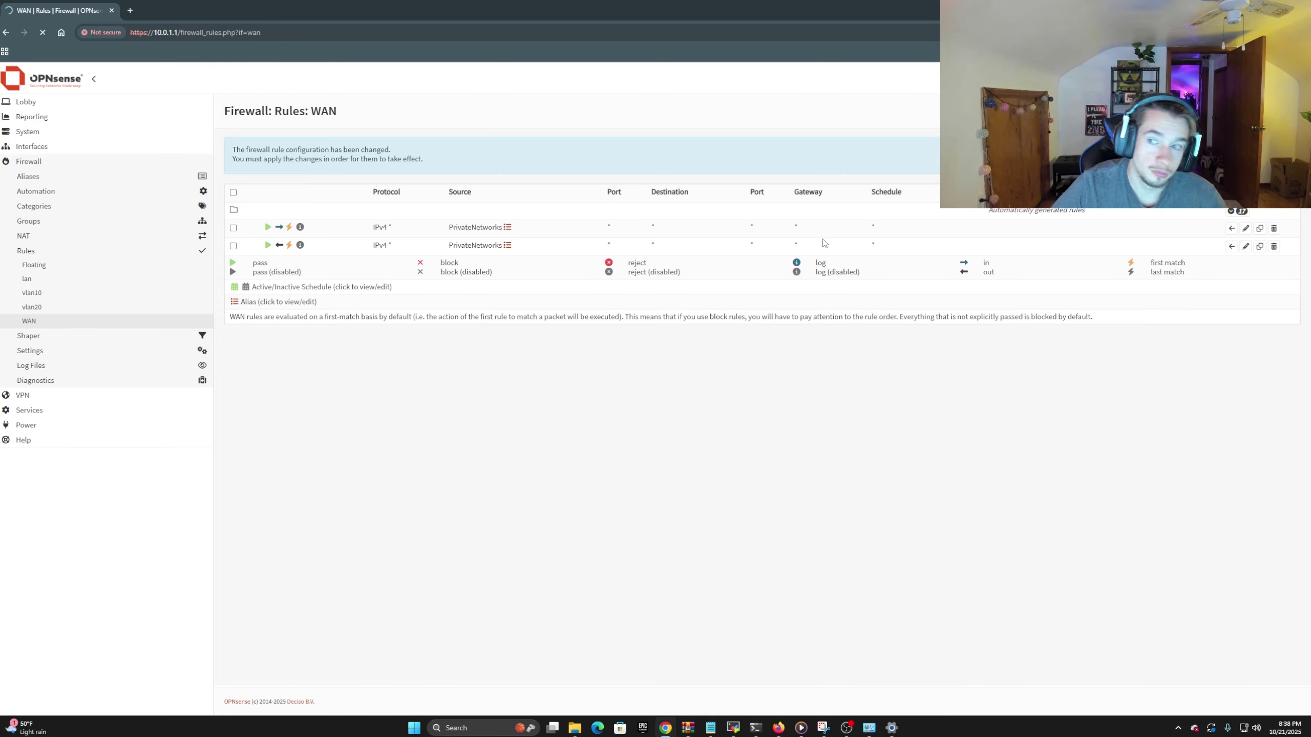